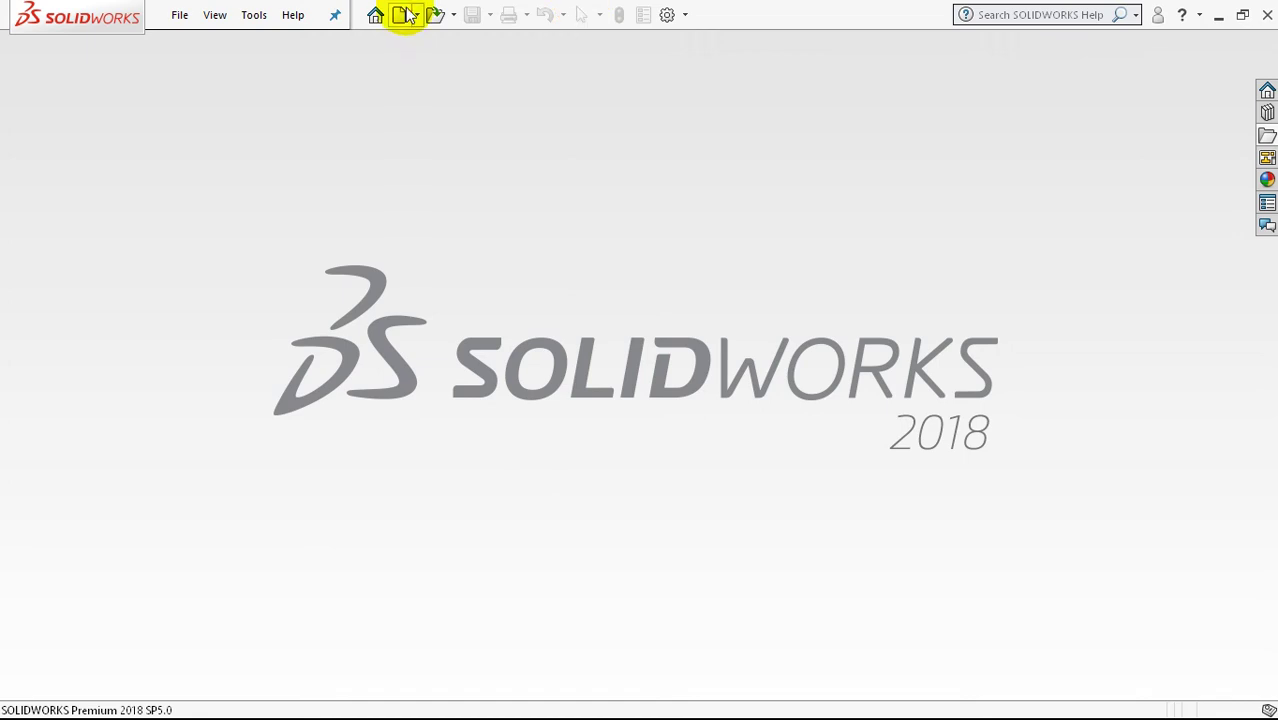
# Step: Create a new part document (Part5) and start Sketch1 on the Front Plane
pyautogui.click(408, 20)
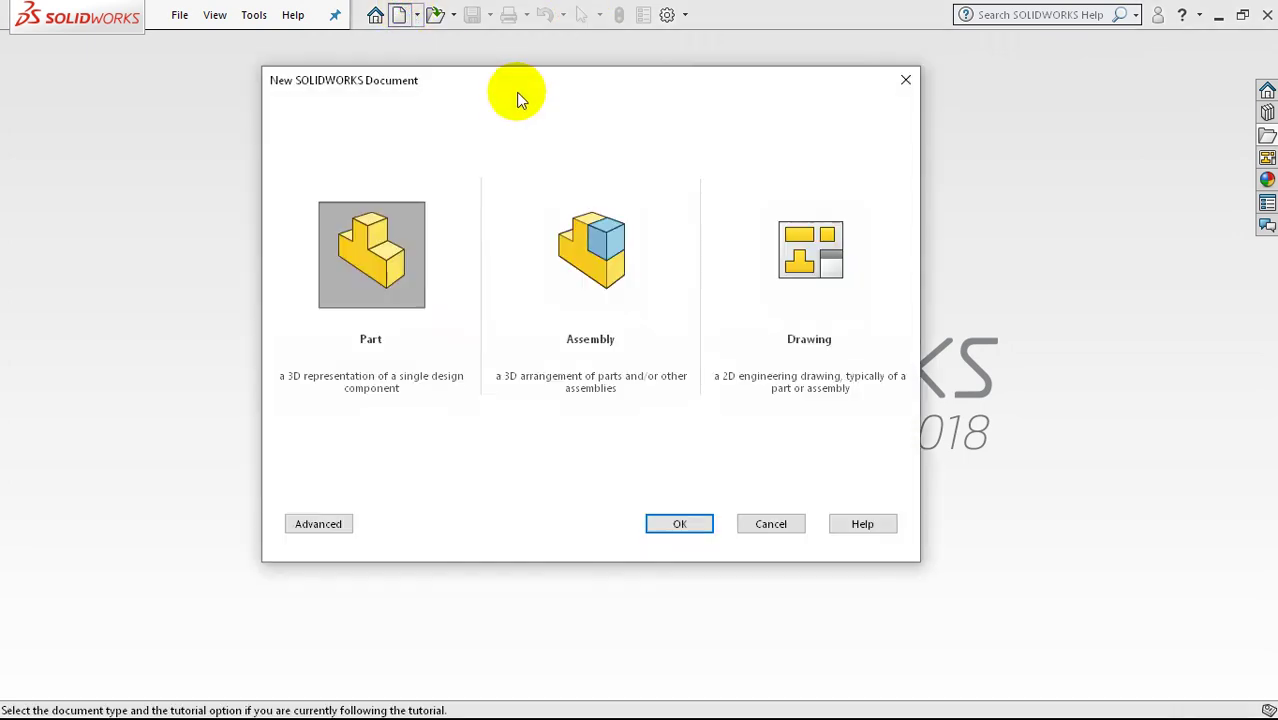
pyautogui.click(413, 266)
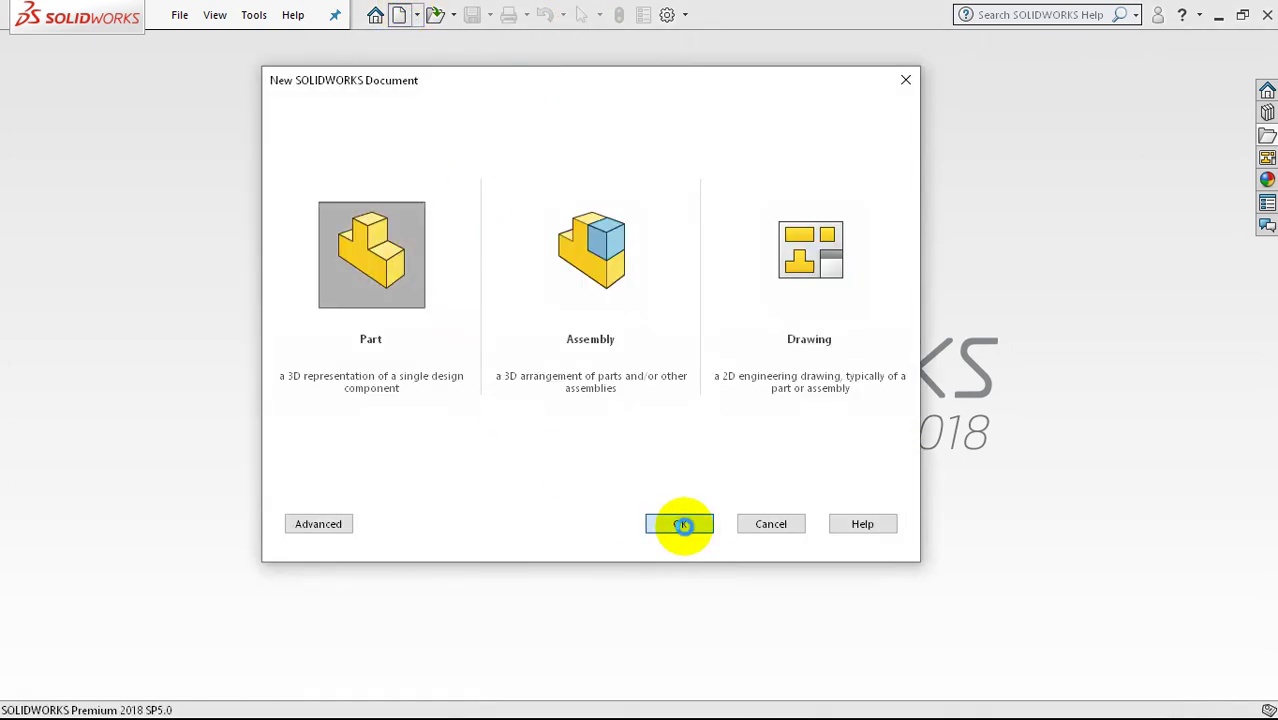
pyautogui.click(682, 525)
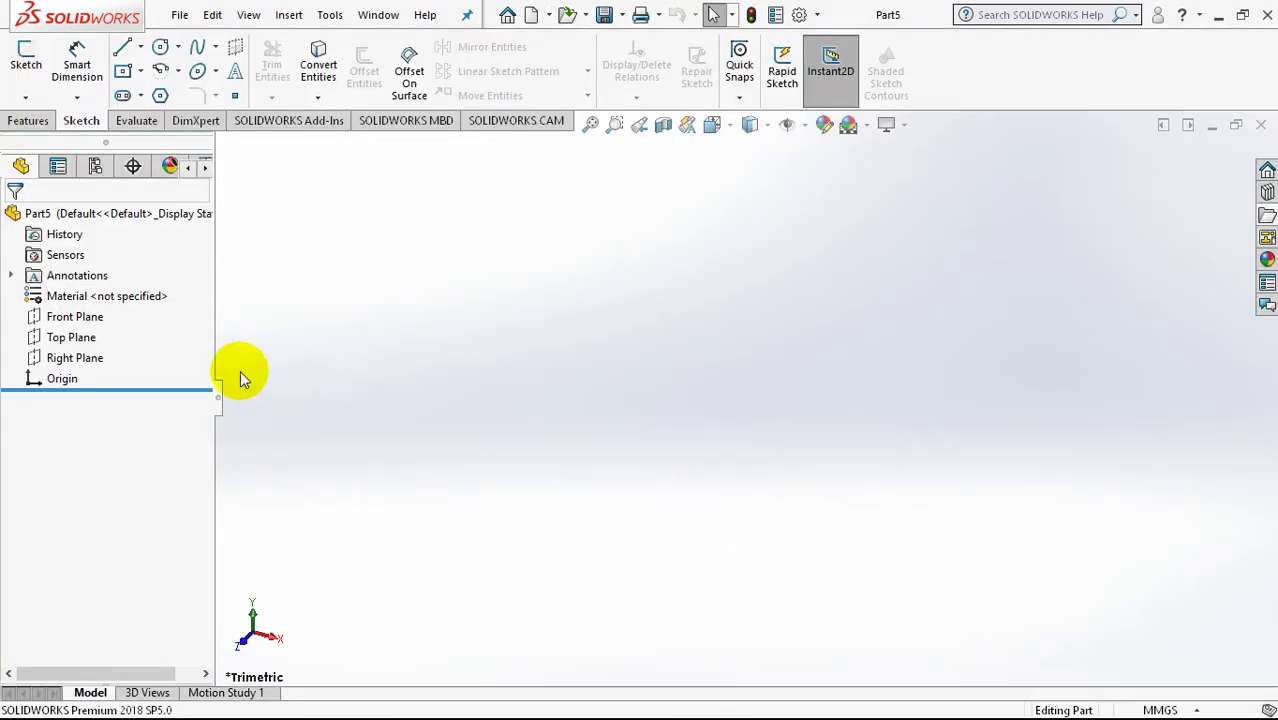
pyautogui.click(92, 318)
pyautogui.click(104, 289)
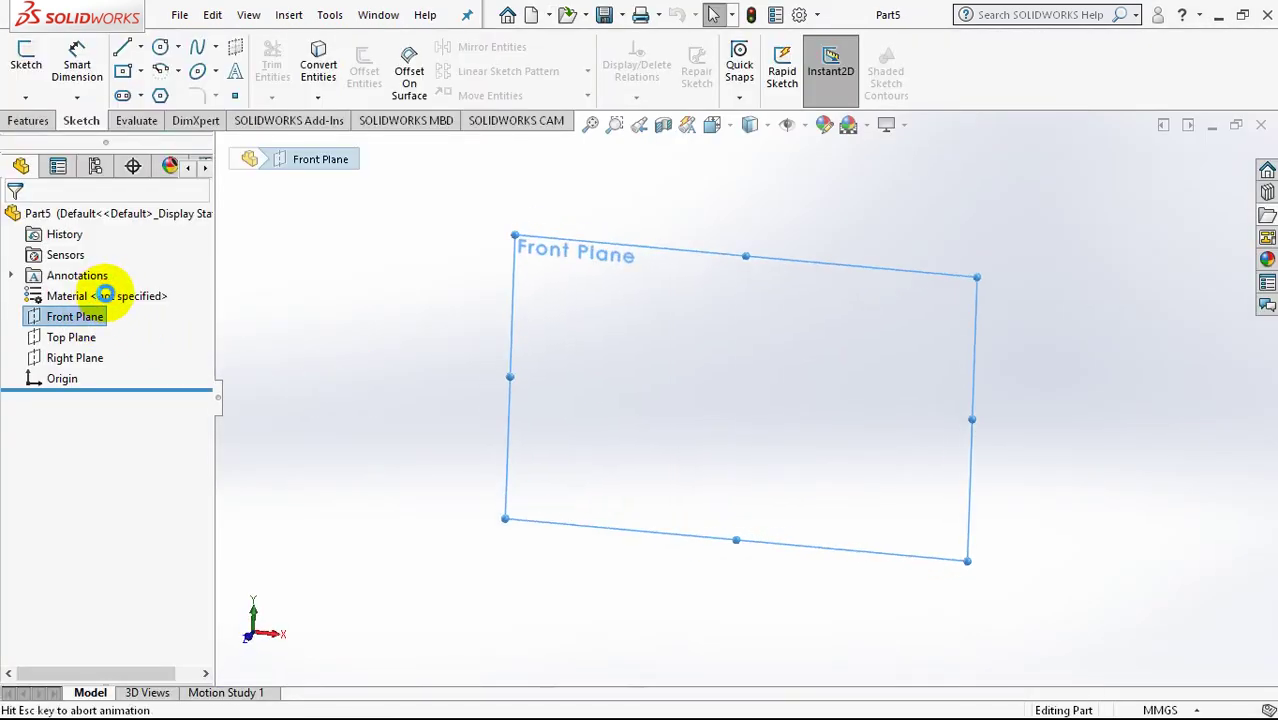
# Step: Draw a horizontal line, tangent arc and slanted line, then a left vertical construction line
pyautogui.click(120, 45)
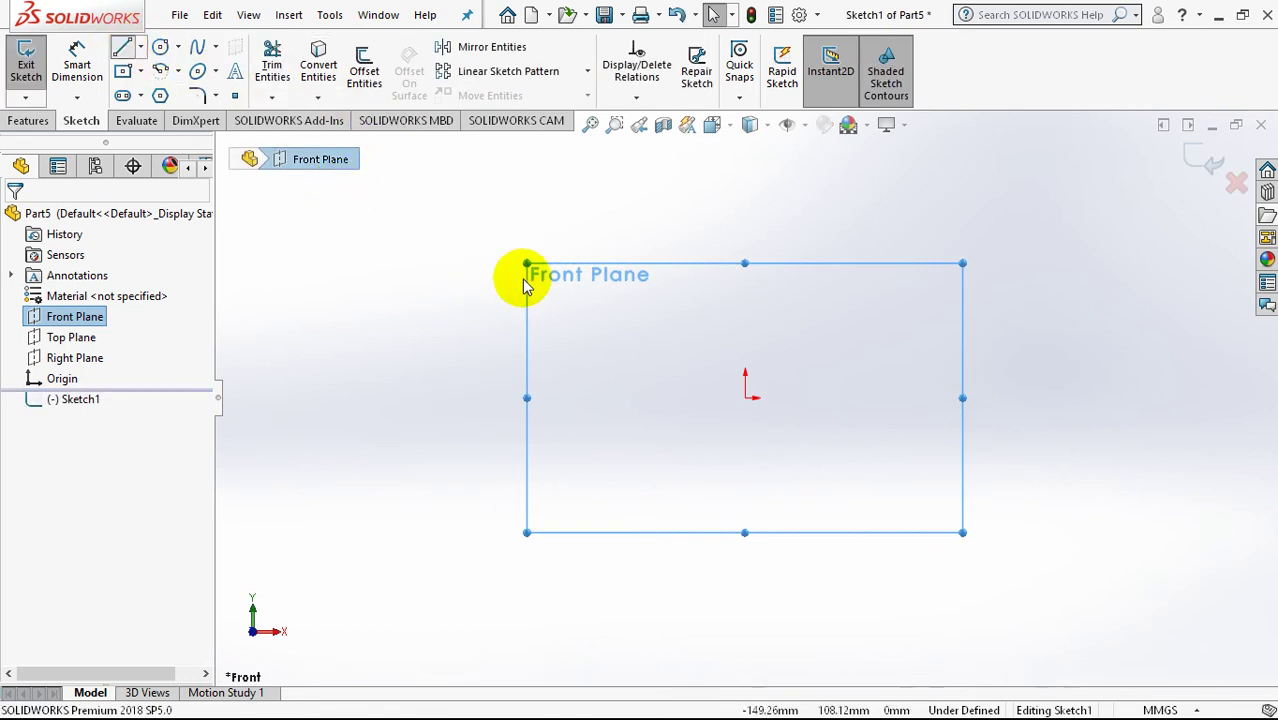
pyautogui.click(745, 323)
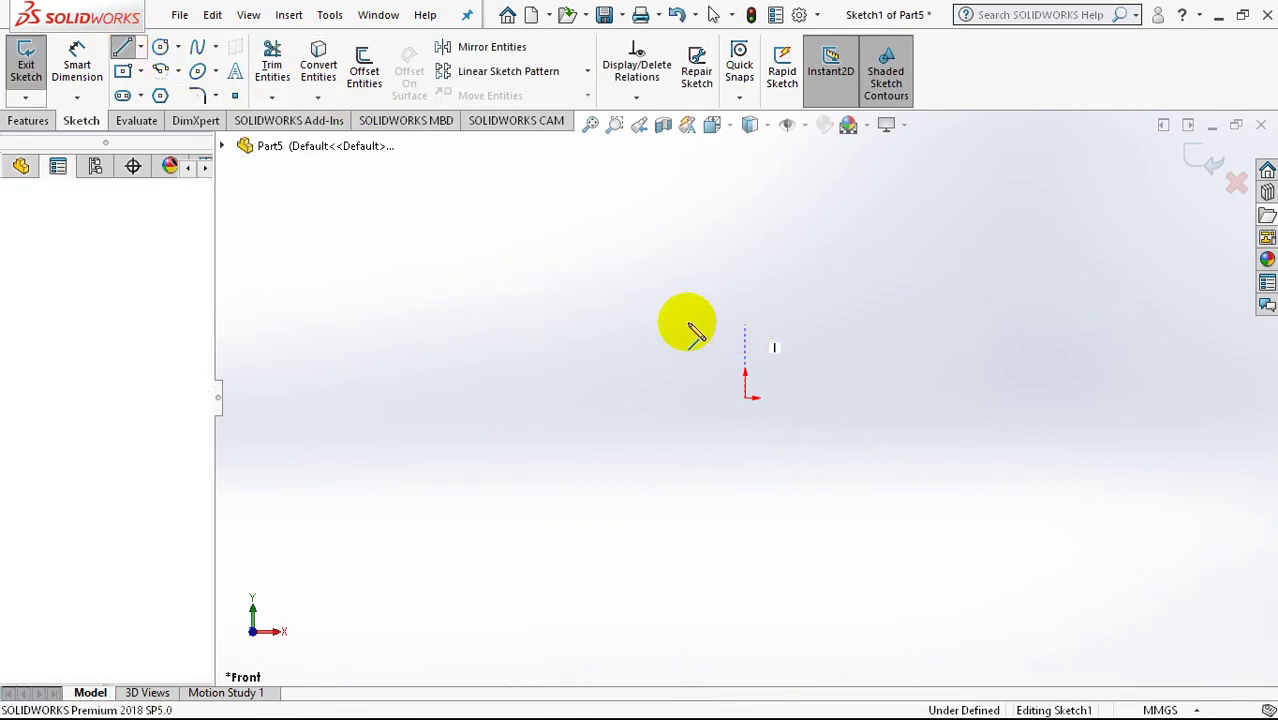
pyautogui.click(625, 322)
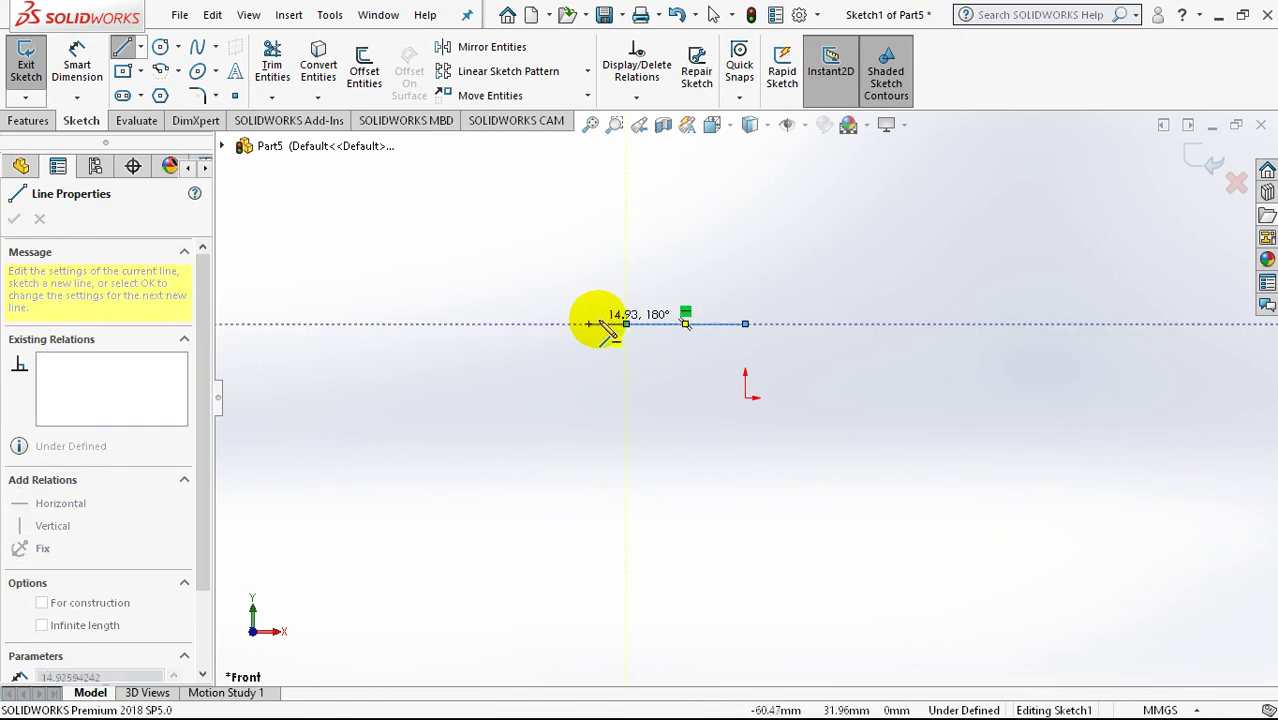
pyautogui.click(527, 357)
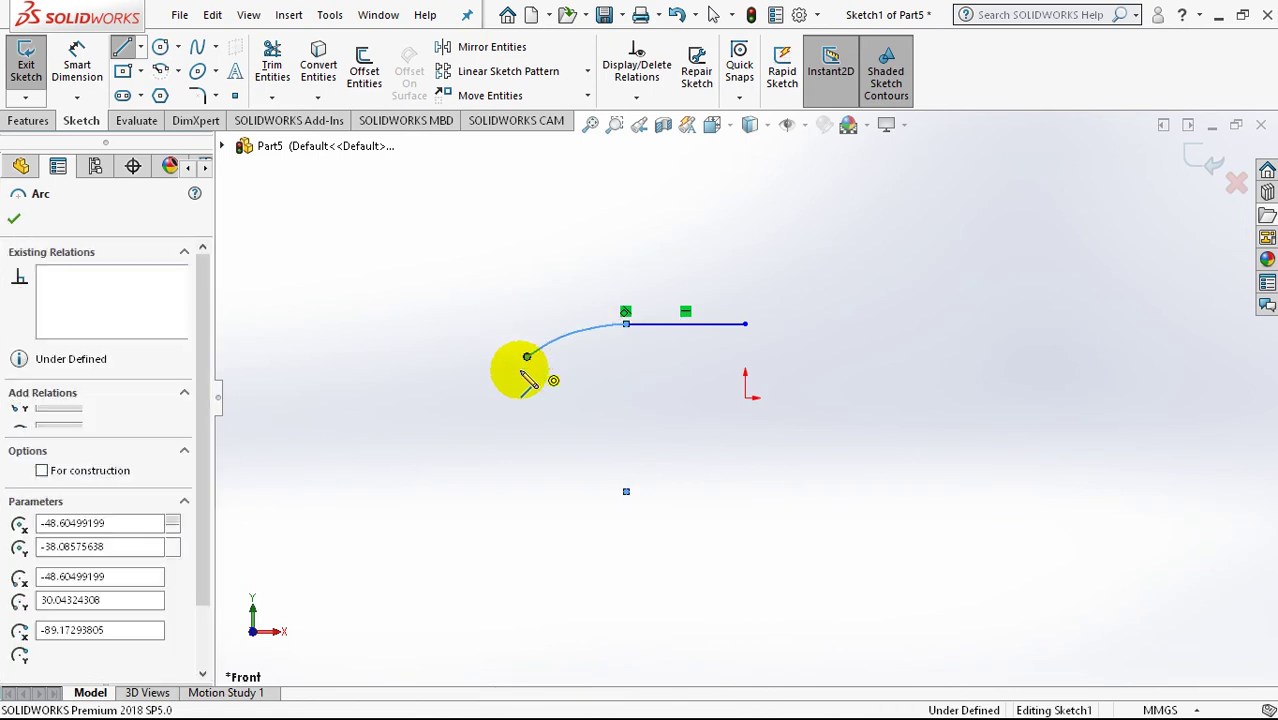
pyautogui.click(490, 415)
pyautogui.click(490, 292)
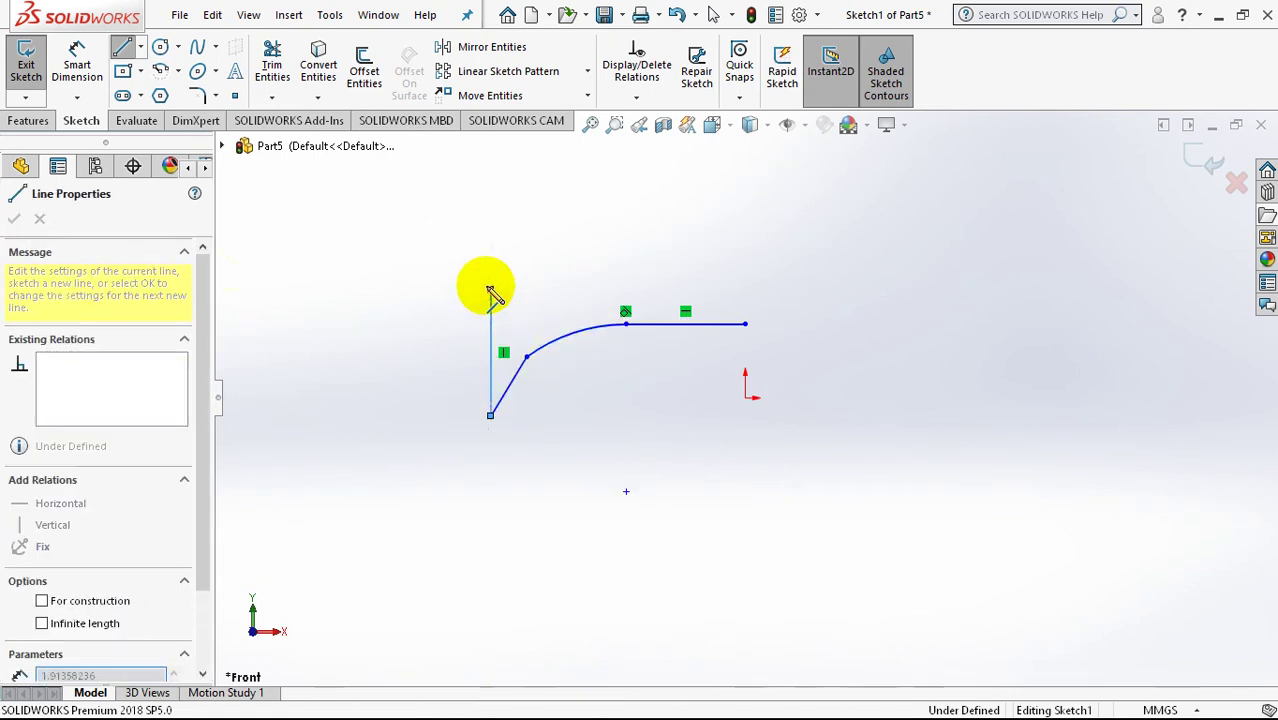
pyautogui.press('Escape')
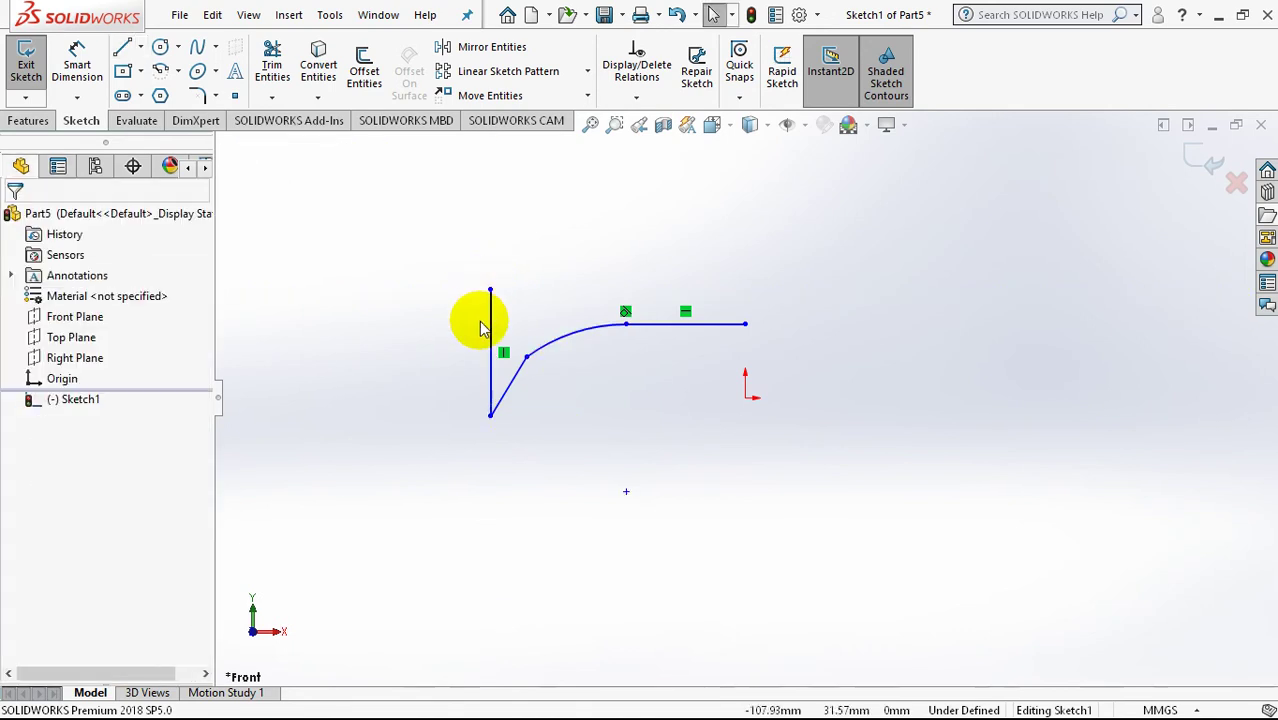
pyautogui.click(490, 323)
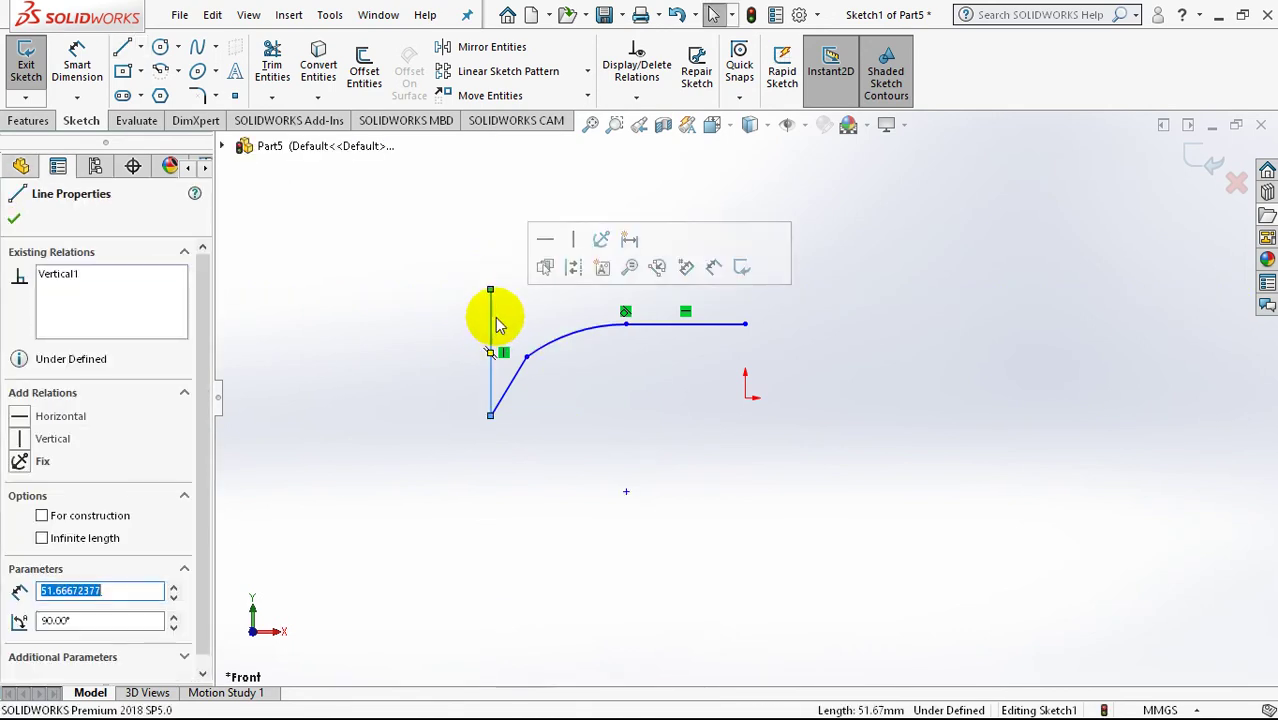
pyautogui.click(573, 277)
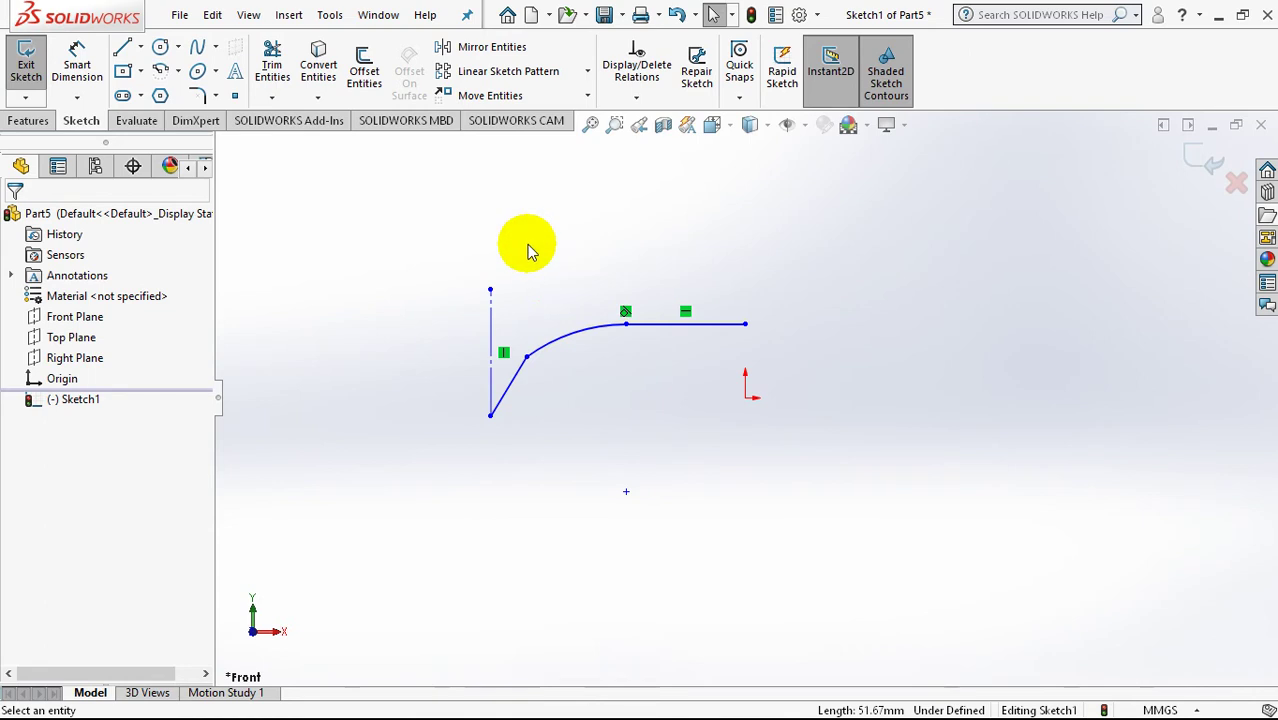
# Step: Add a vertical construction line from the horizontal line's right end down to the origin
pyautogui.click(125, 50)
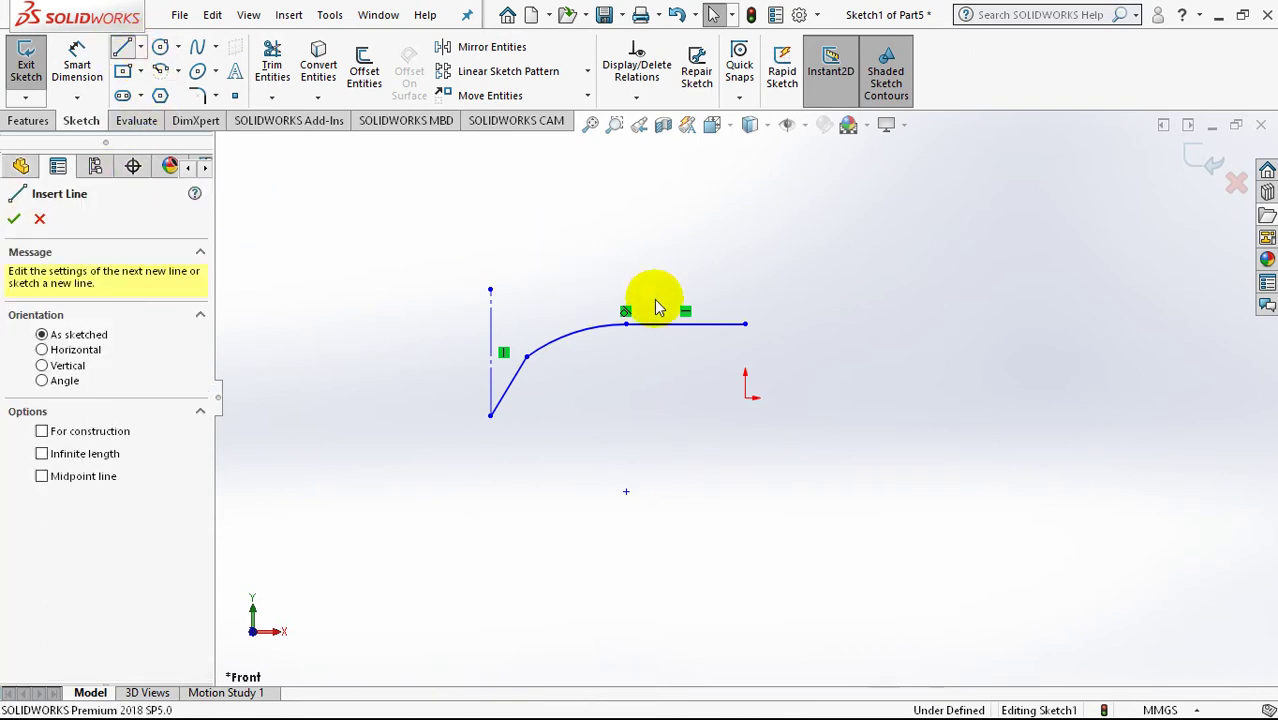
pyautogui.click(745, 325)
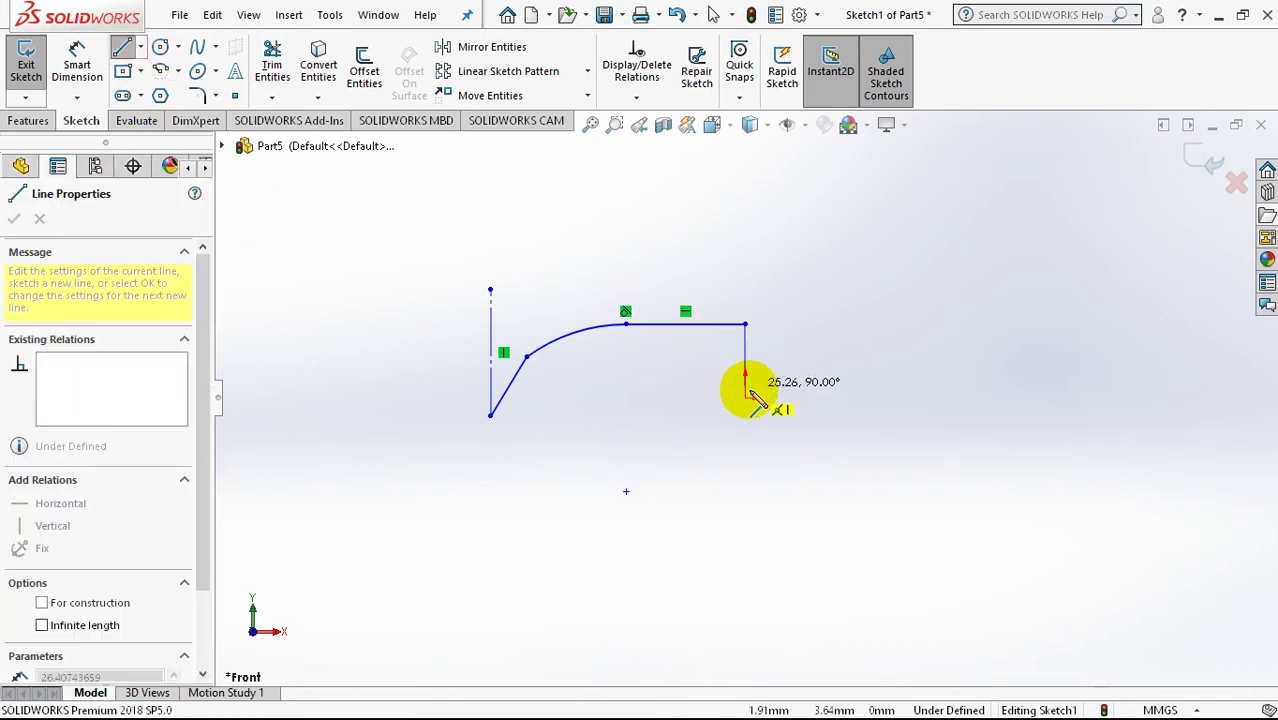
pyautogui.click(745, 397)
pyautogui.press('Escape')
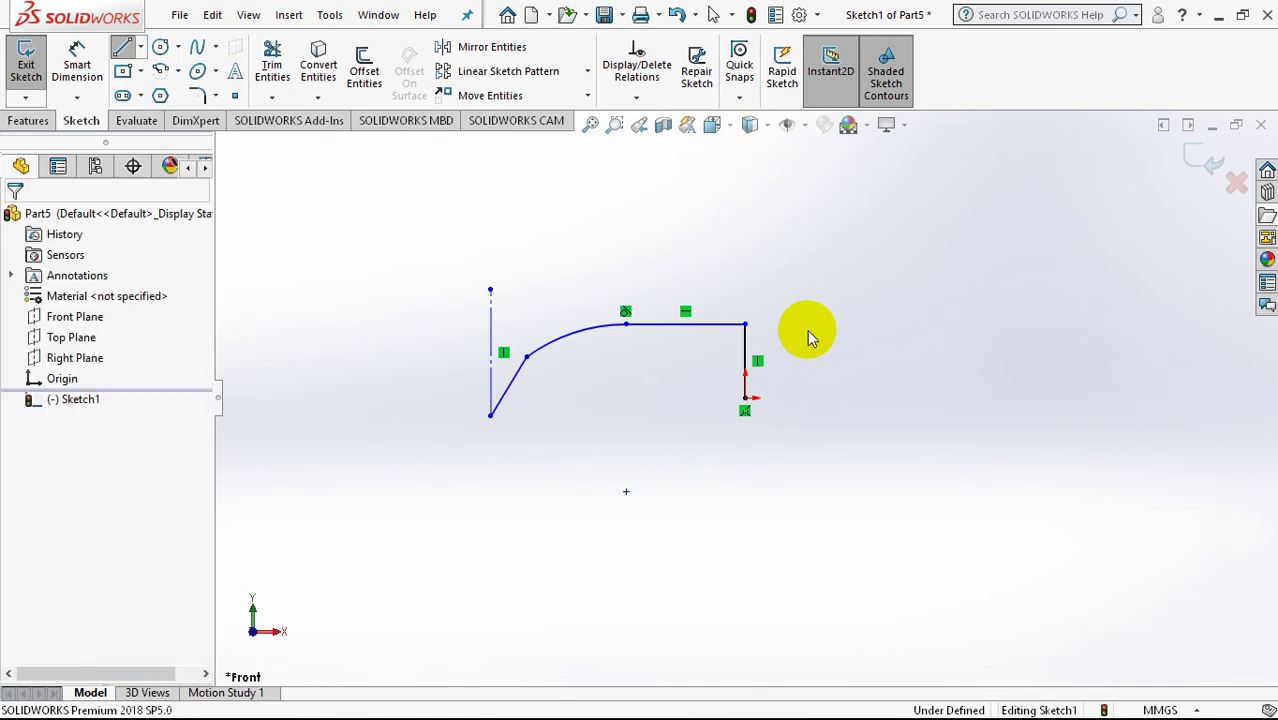
pyautogui.click(747, 350)
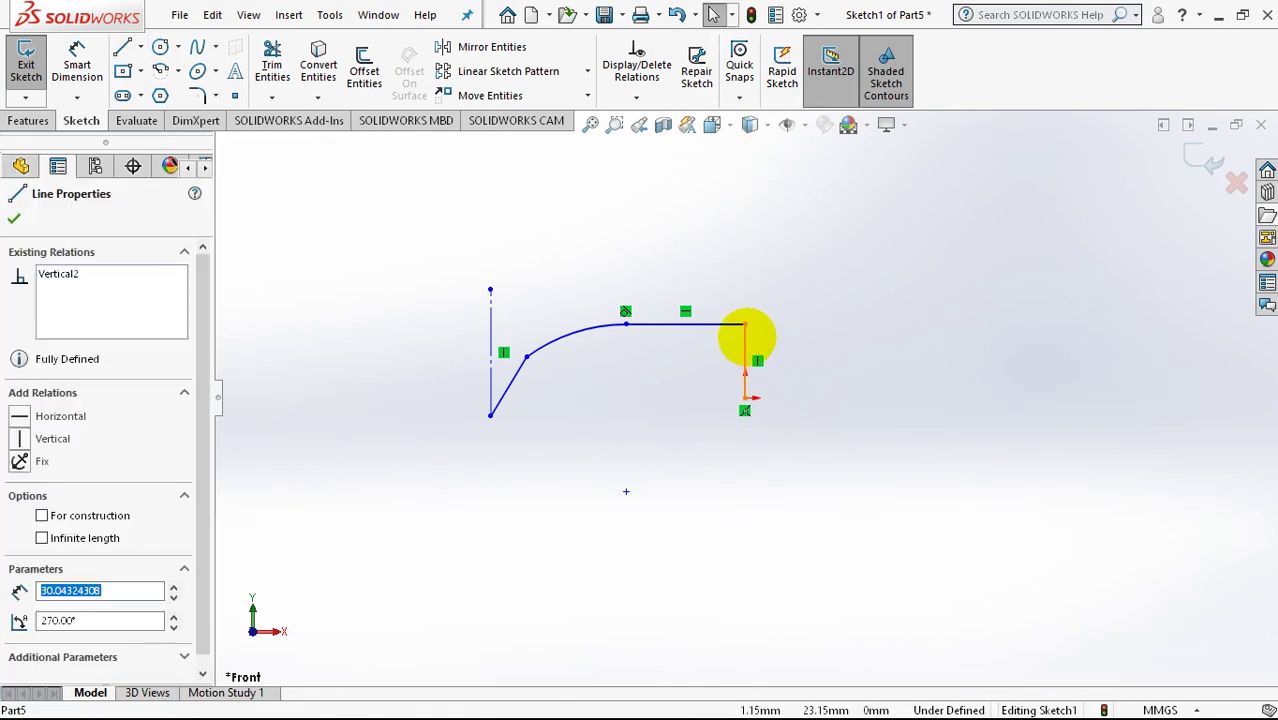
pyautogui.click(837, 348)
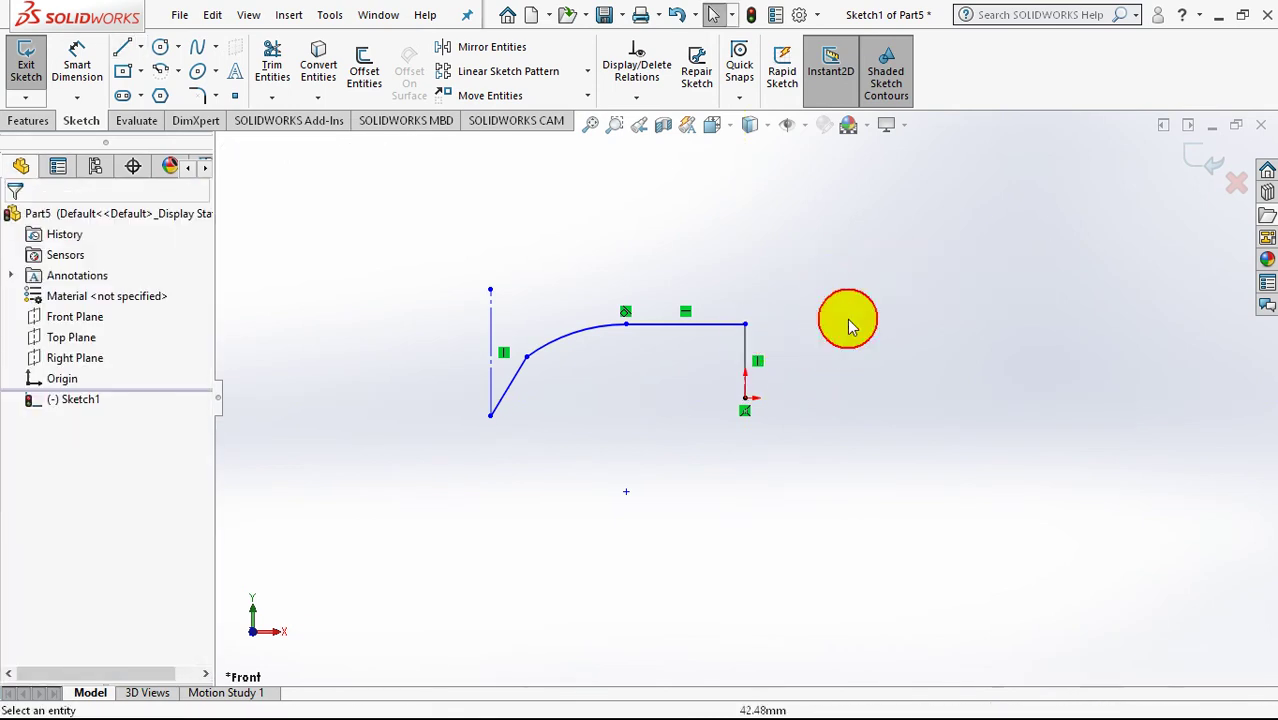
# Step: Make the profile's lower-left endpoint horizontal with the origin point
pyautogui.click(636, 97)
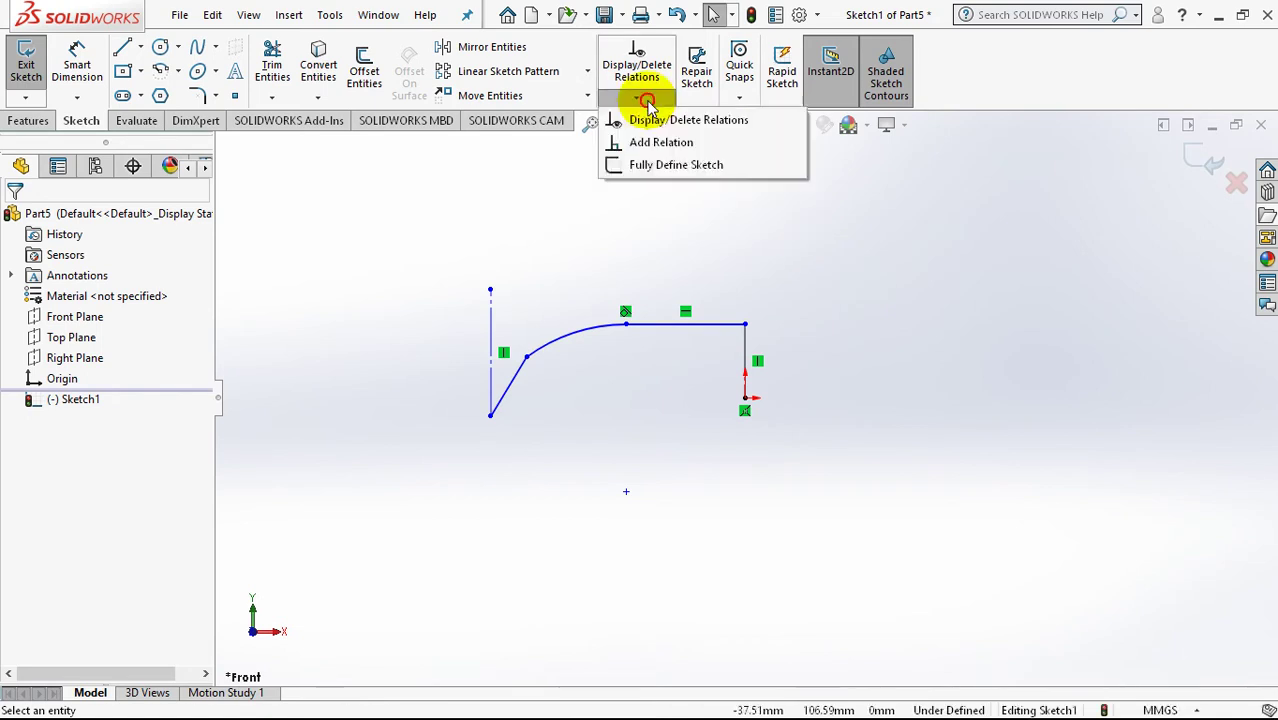
pyautogui.click(655, 148)
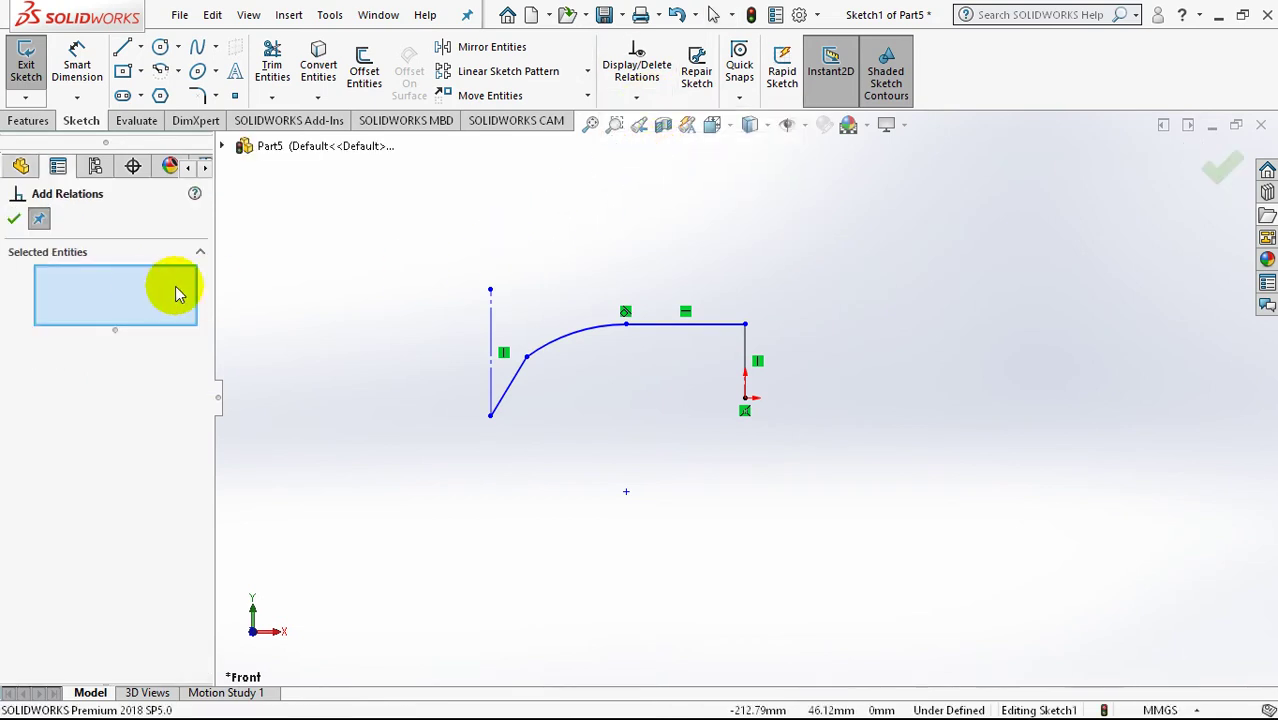
pyautogui.click(746, 402)
pyautogui.click(491, 417)
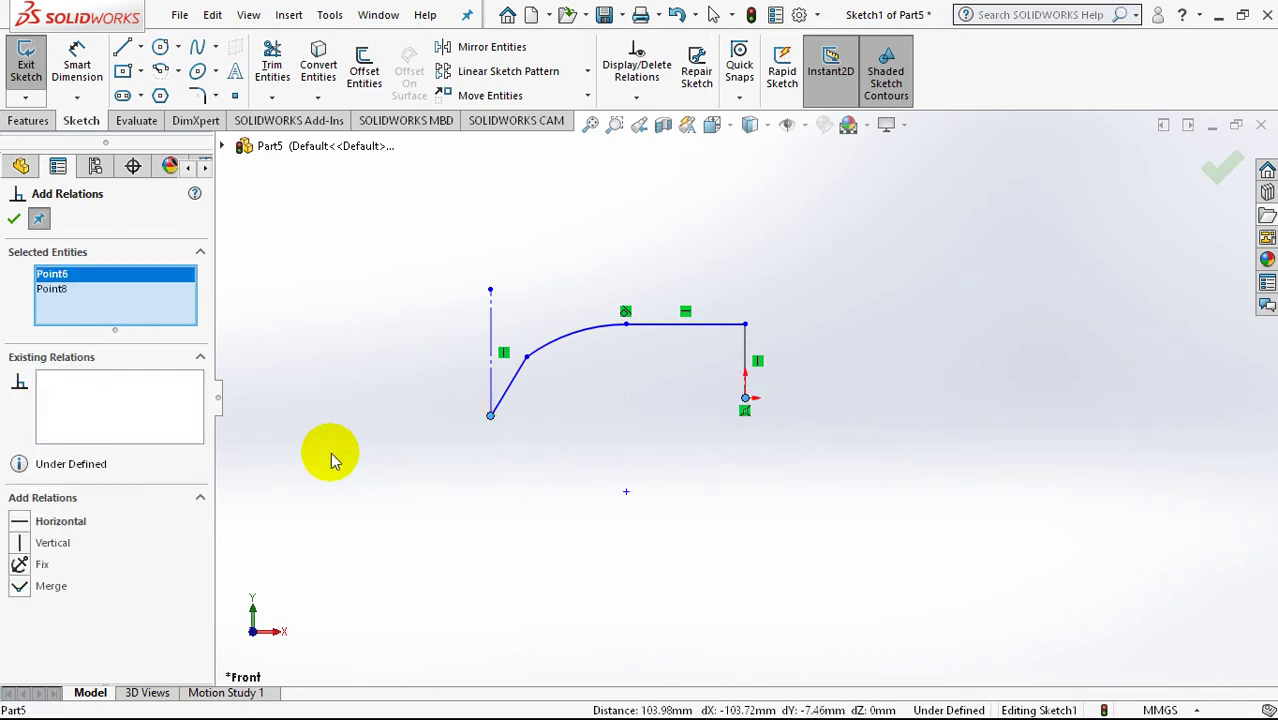
pyautogui.click(22, 522)
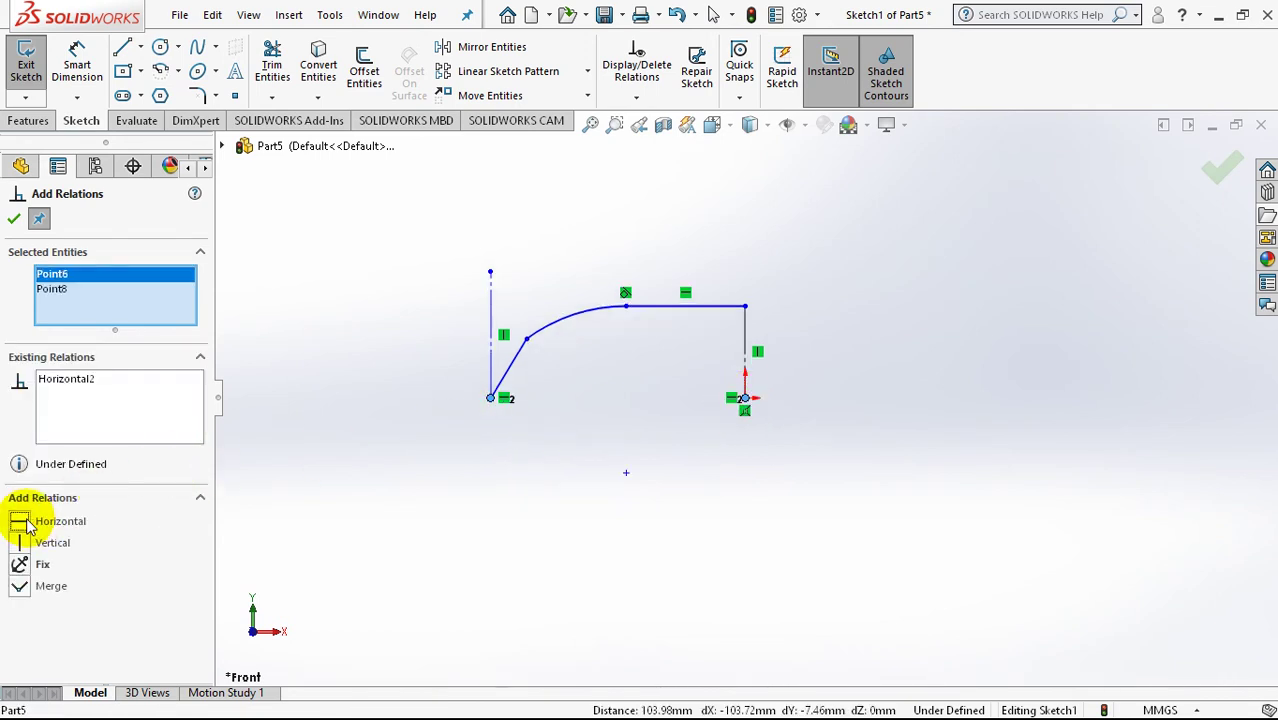
pyautogui.click(13, 218)
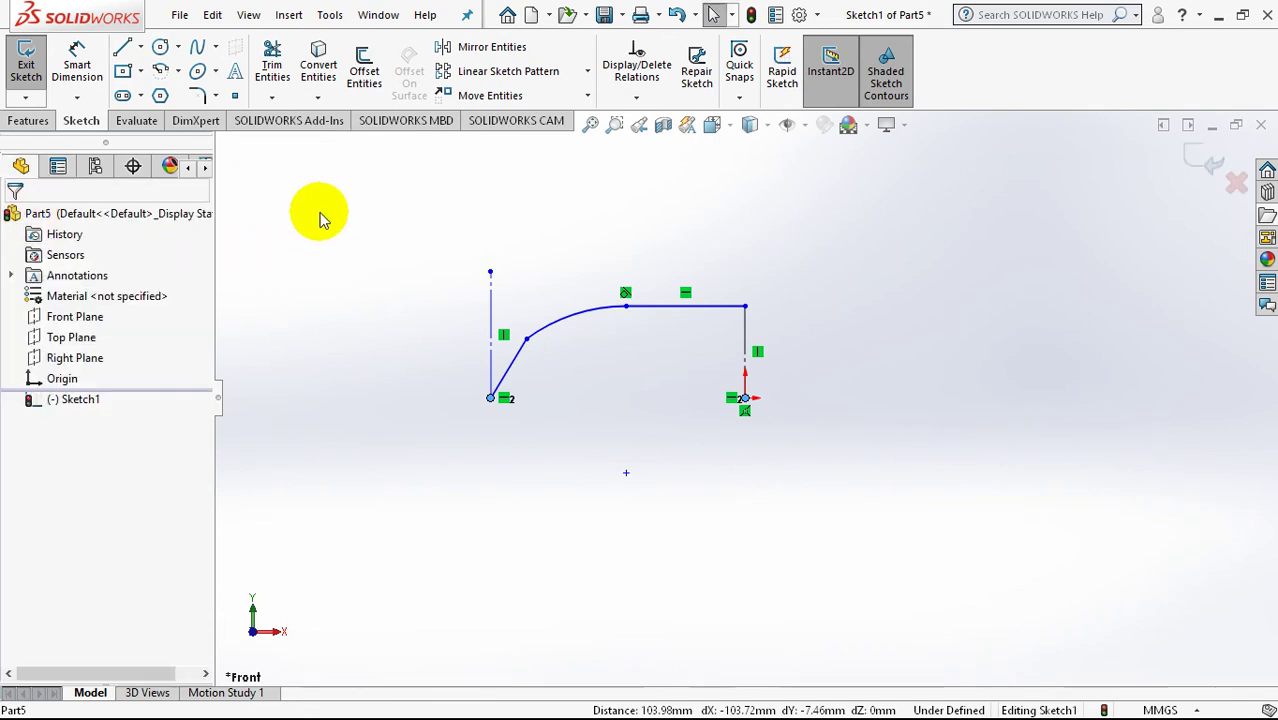
# Step: Round the corner between the slanted line and the arc with a 10 mm sketch fillet
pyautogui.click(199, 95)
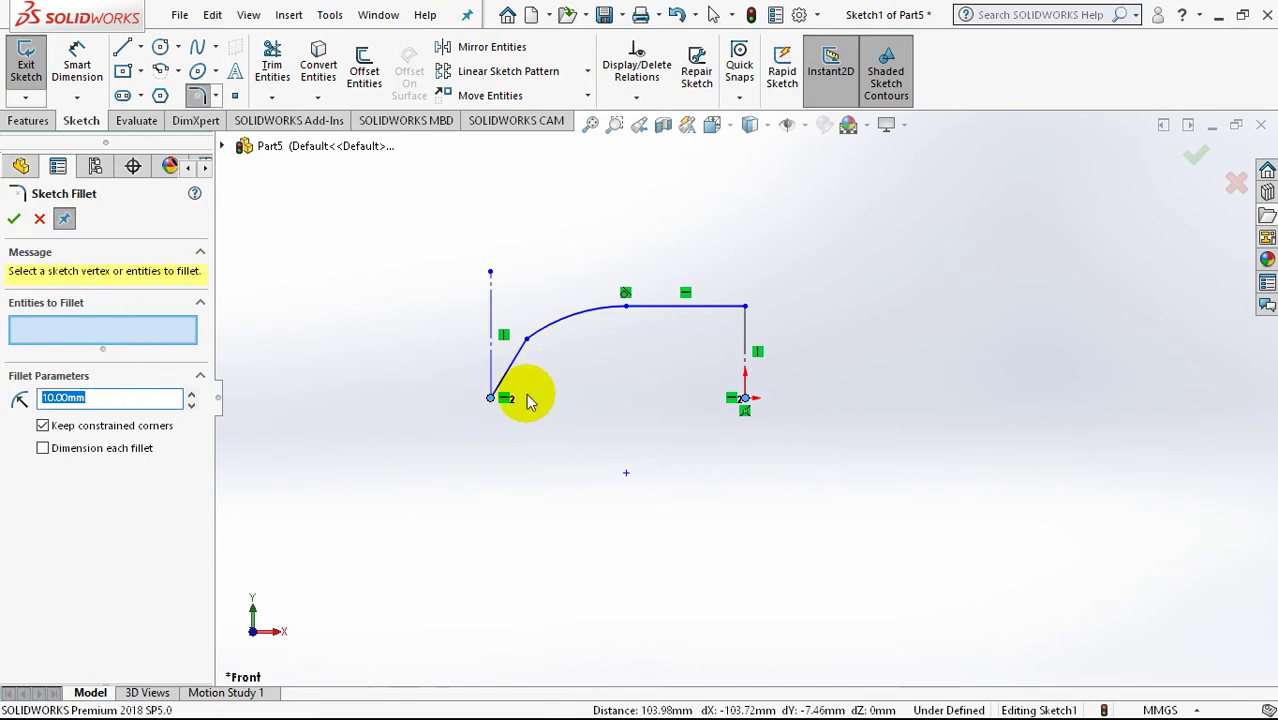
pyautogui.click(527, 339)
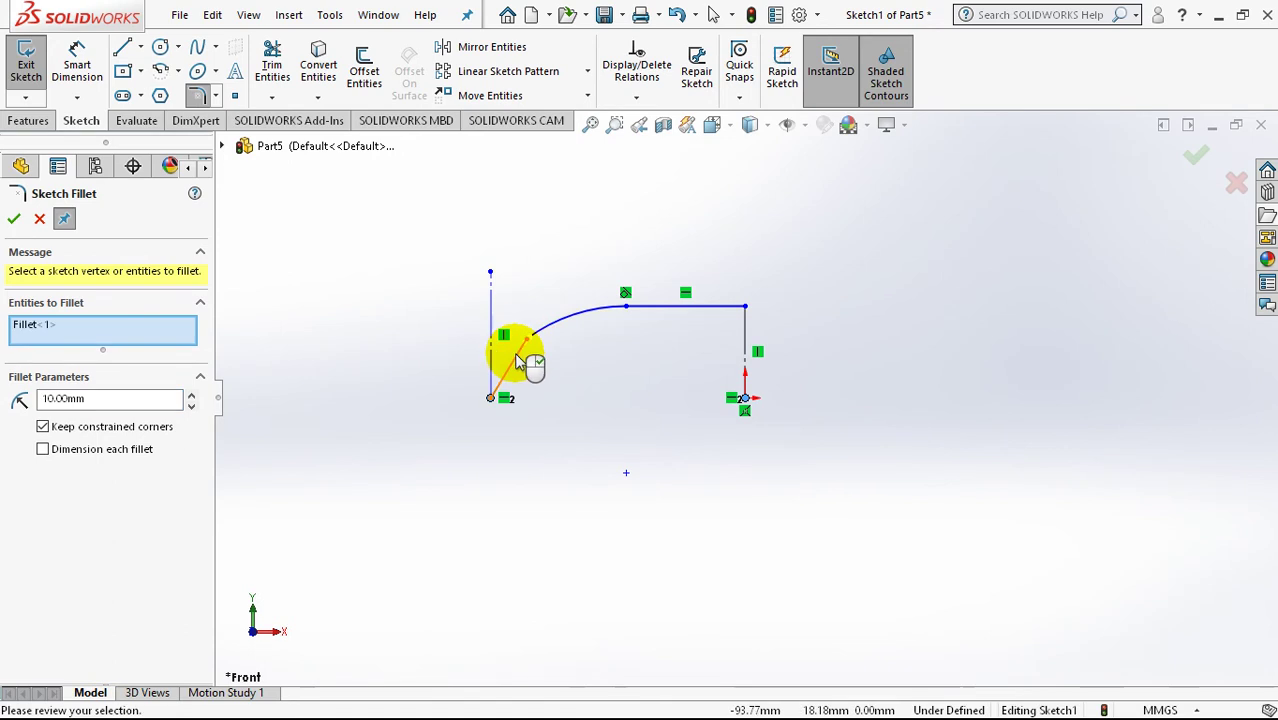
pyautogui.click(14, 220)
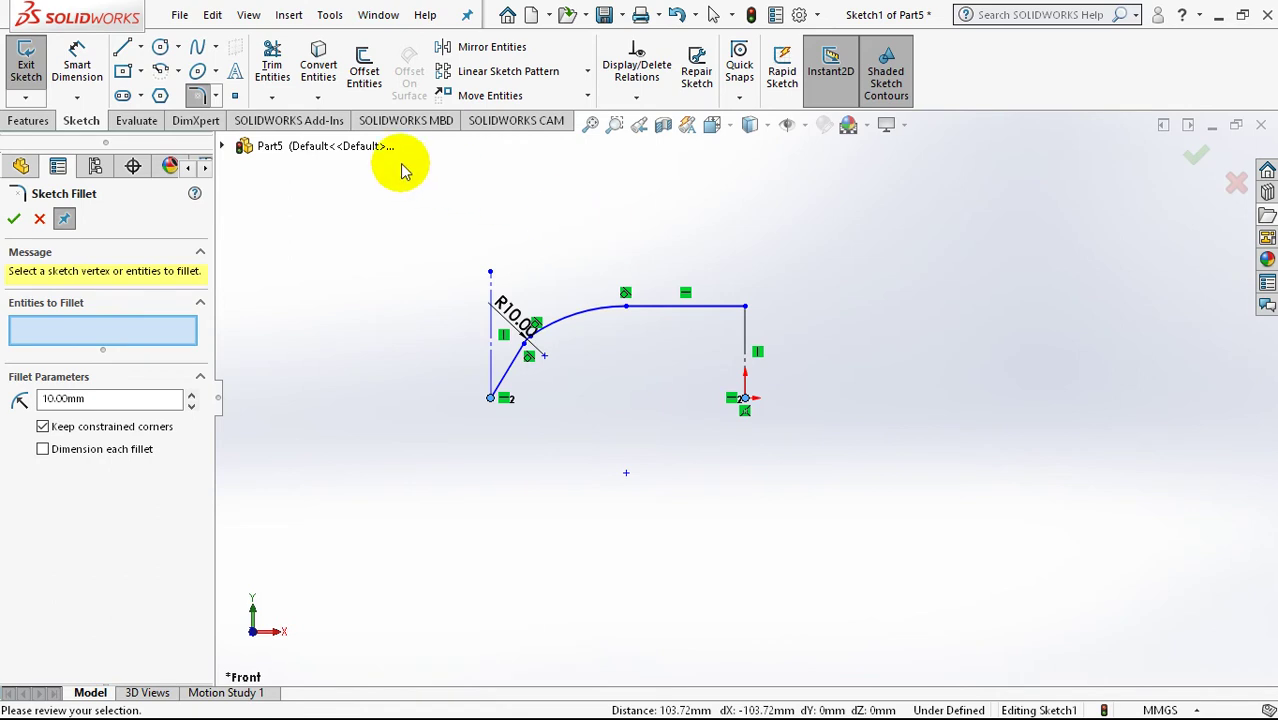
pyautogui.press('Escape')
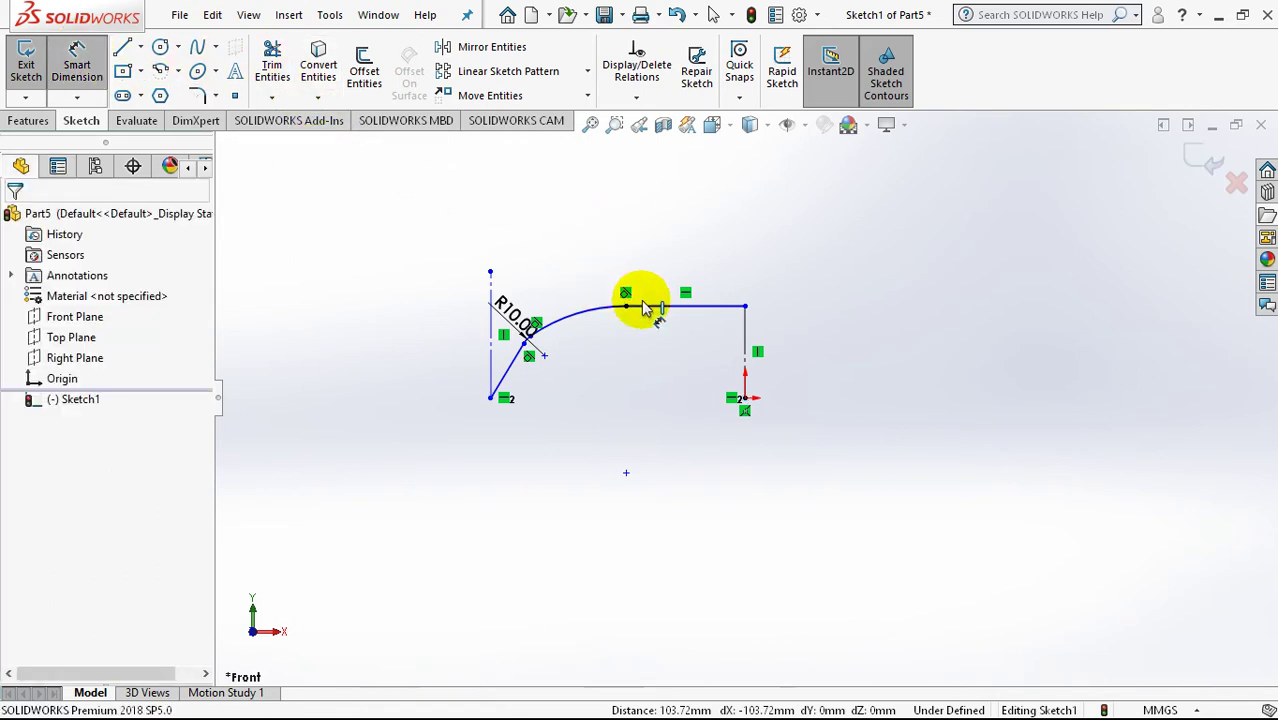
# Step: Dimension the bottom width to 100 mm and the large arc's radius to 260 mm
pyautogui.click(745, 345)
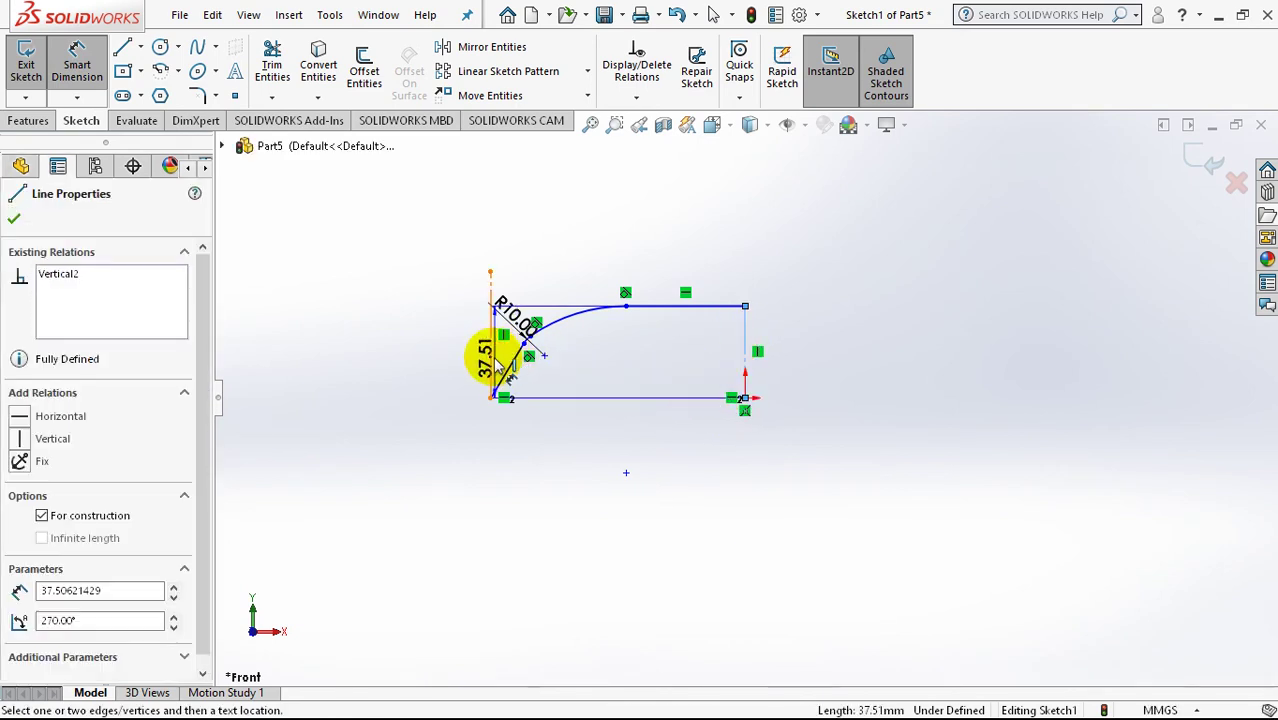
pyautogui.click(493, 365)
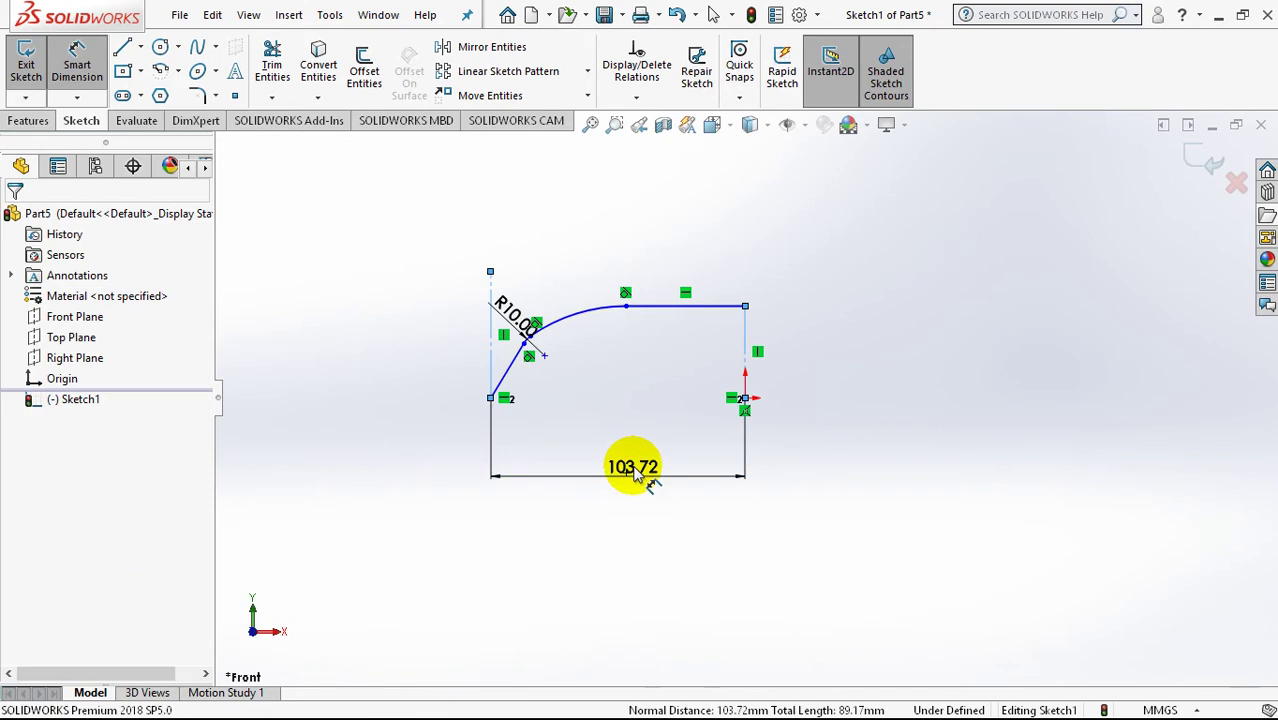
pyautogui.click(634, 472)
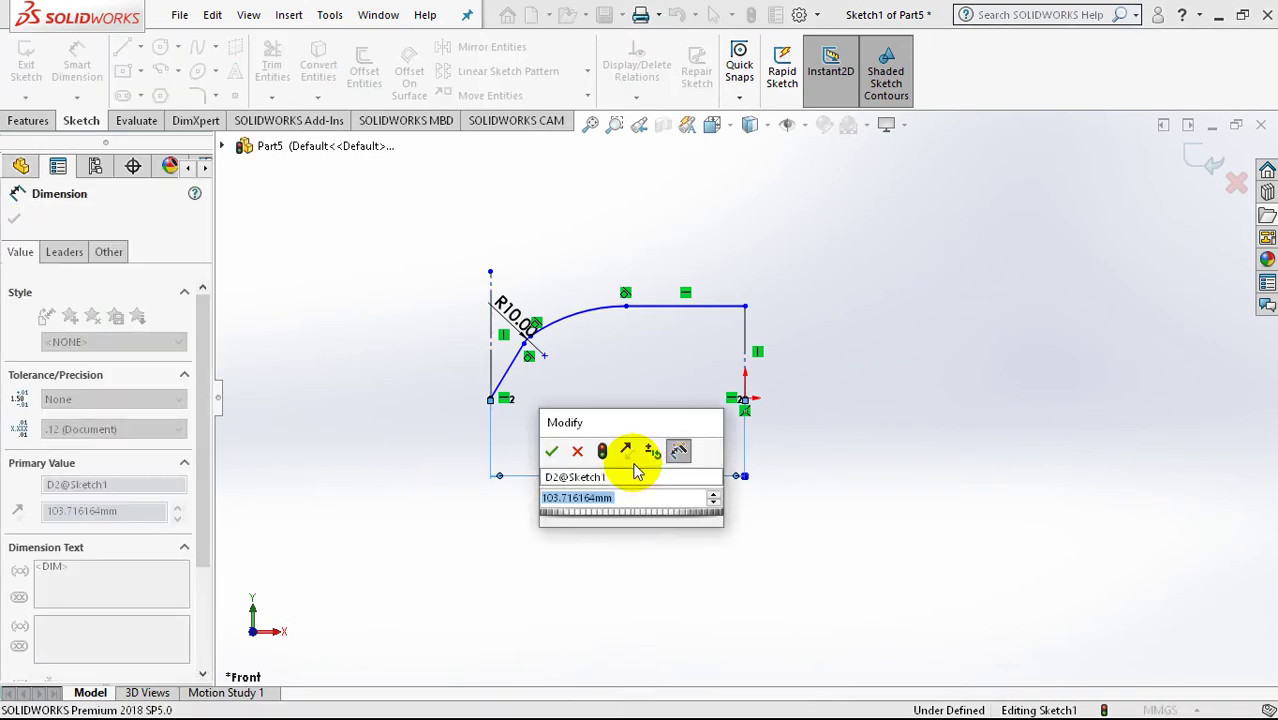
pyautogui.write('100')
pyautogui.press('Return')
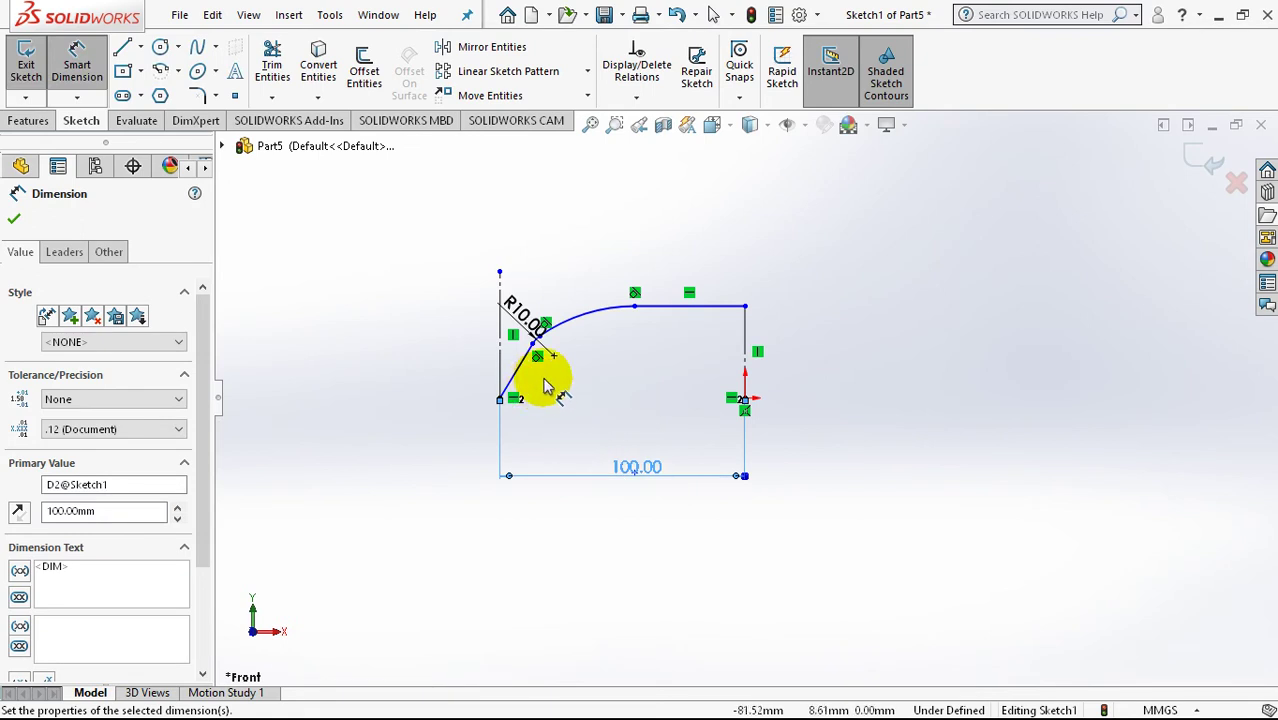
pyautogui.click(575, 295)
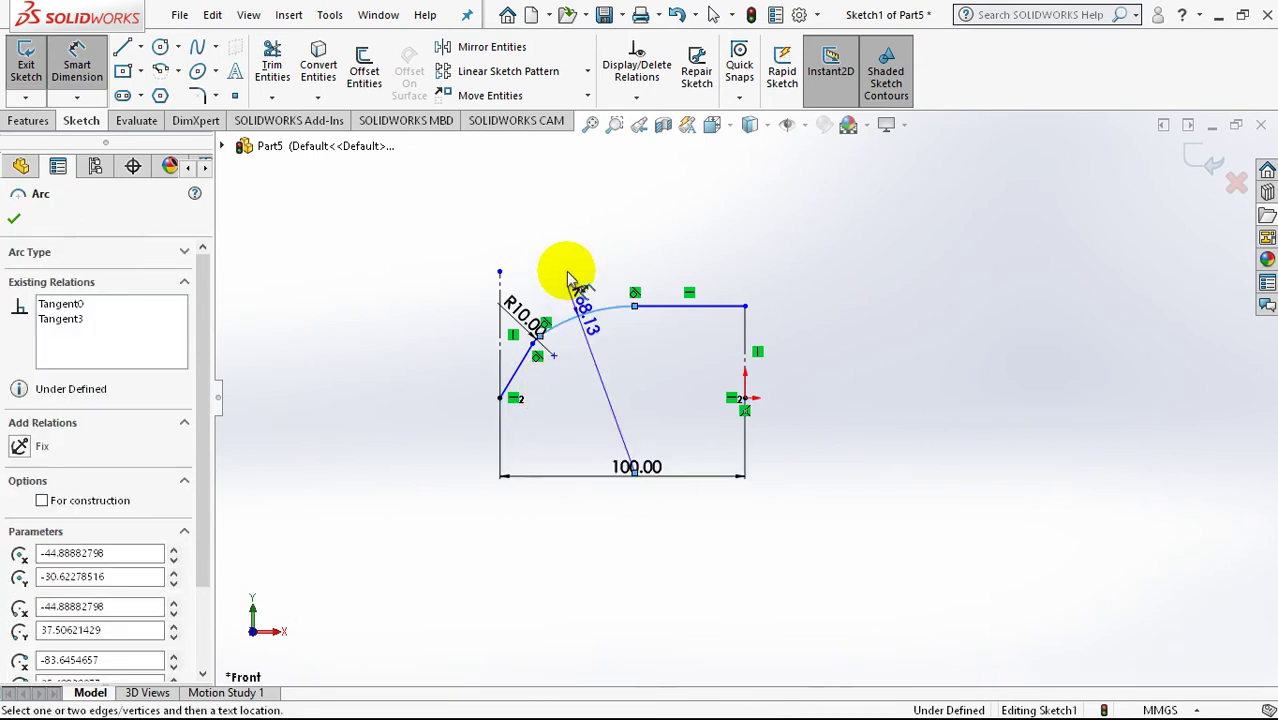
pyautogui.click(570, 355)
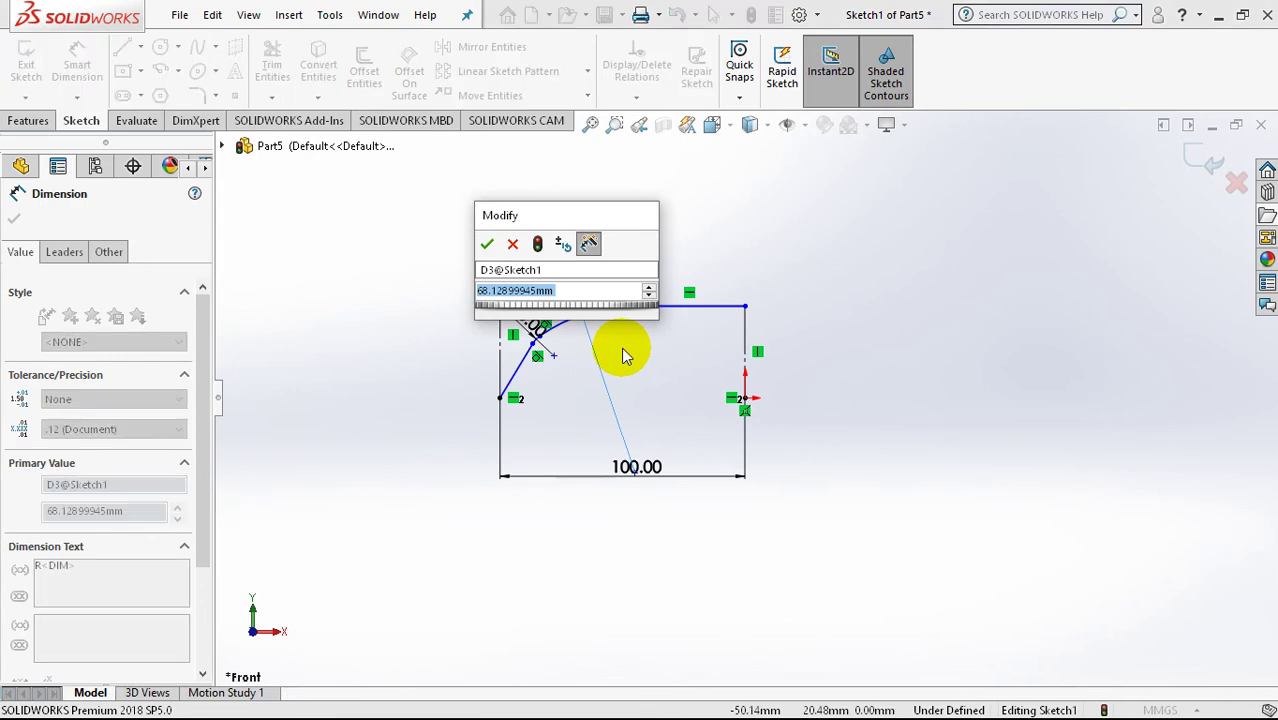
pyautogui.write('260')
pyautogui.press('Return')
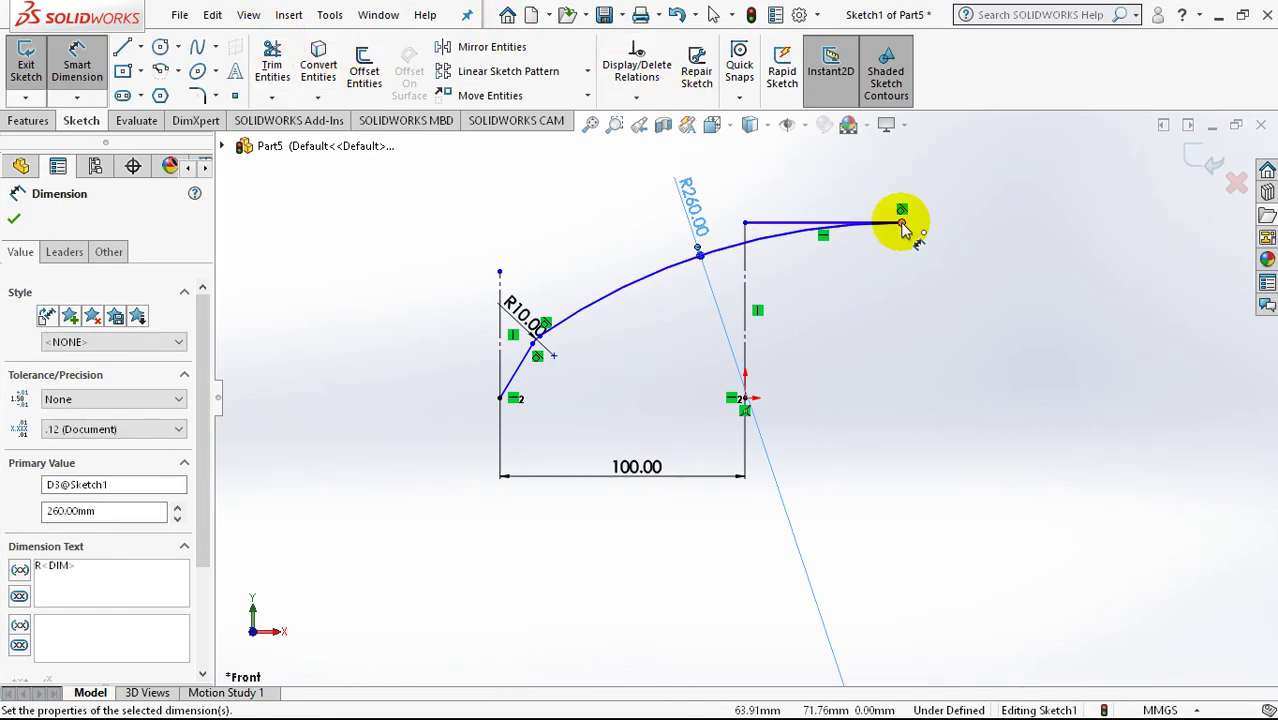
pyautogui.click(747, 224)
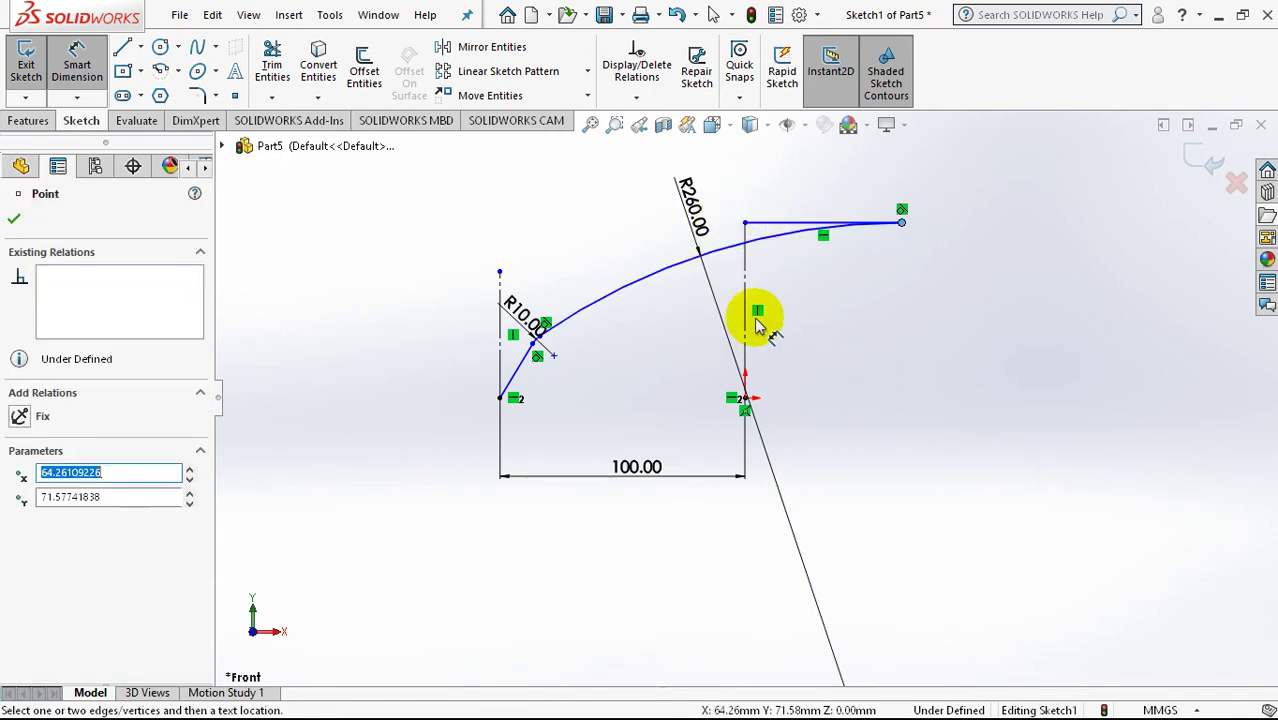
# Step: Add a vertical dimension from the origin point to the top horizontal line, reading 71.58 mm
pyautogui.click(78, 62)
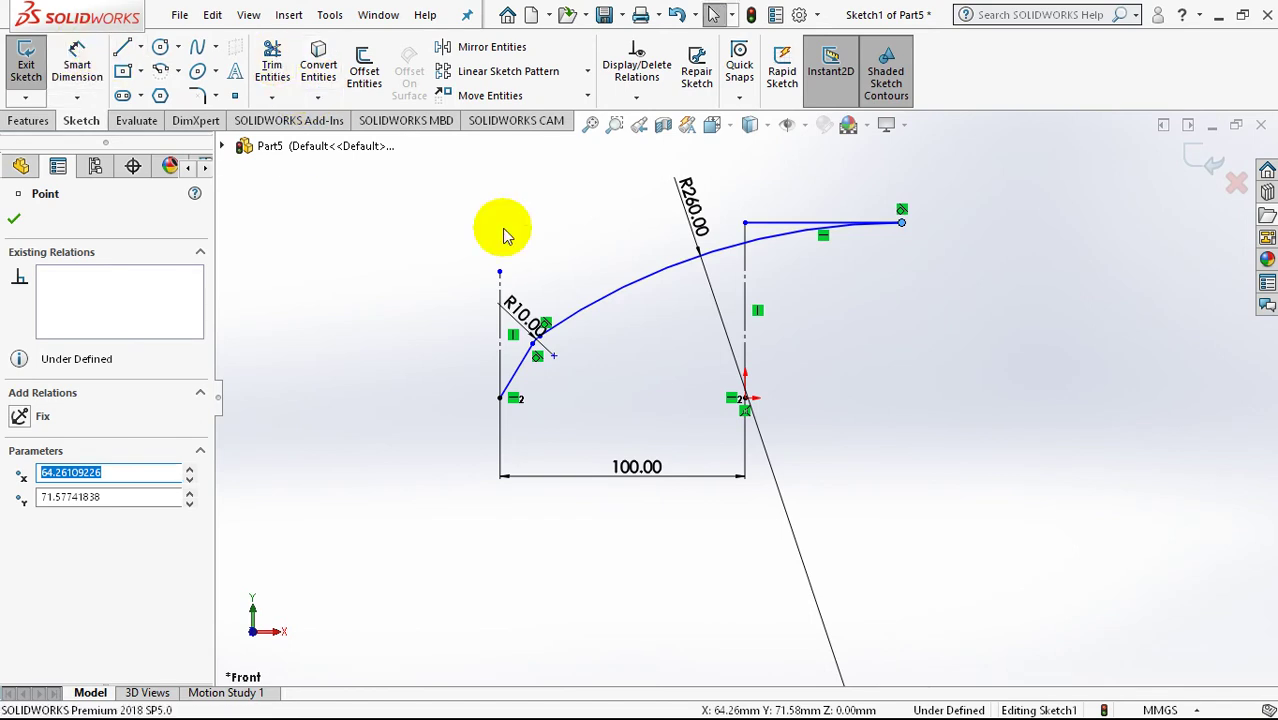
pyautogui.click(775, 226)
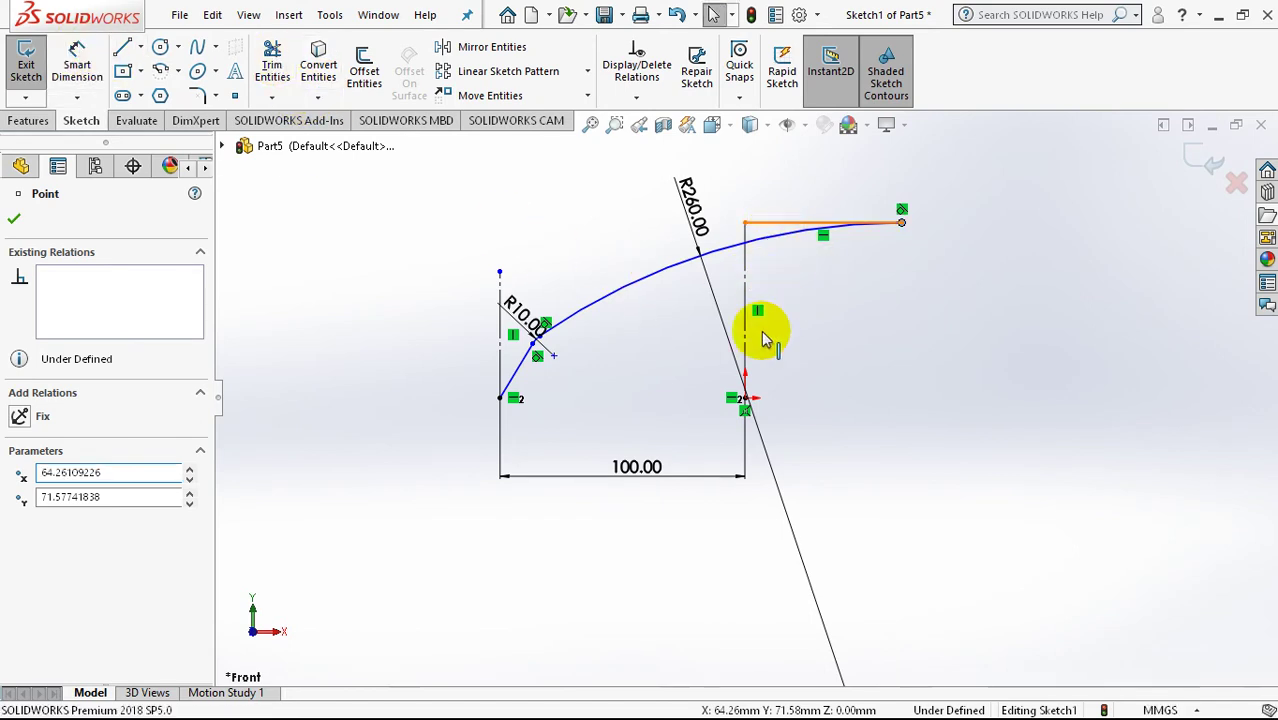
pyautogui.click(745, 398)
pyautogui.click(966, 318)
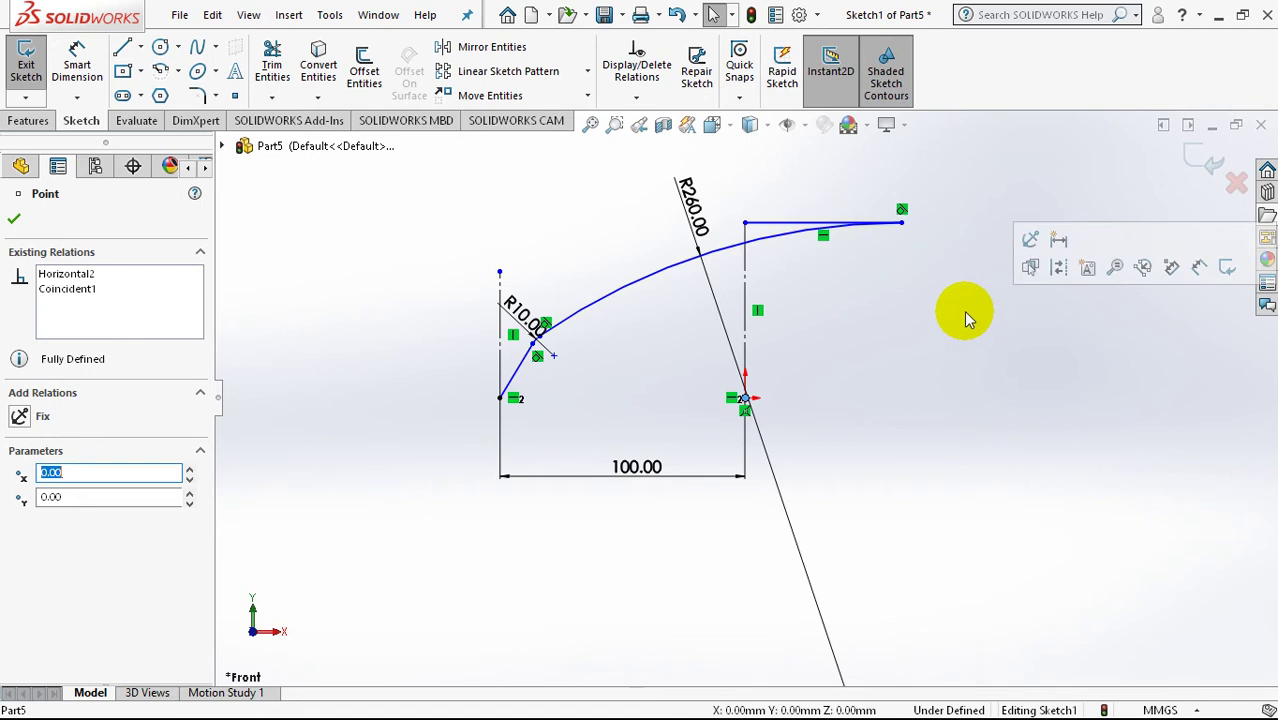
pyautogui.click(77, 55)
pyautogui.click(743, 400)
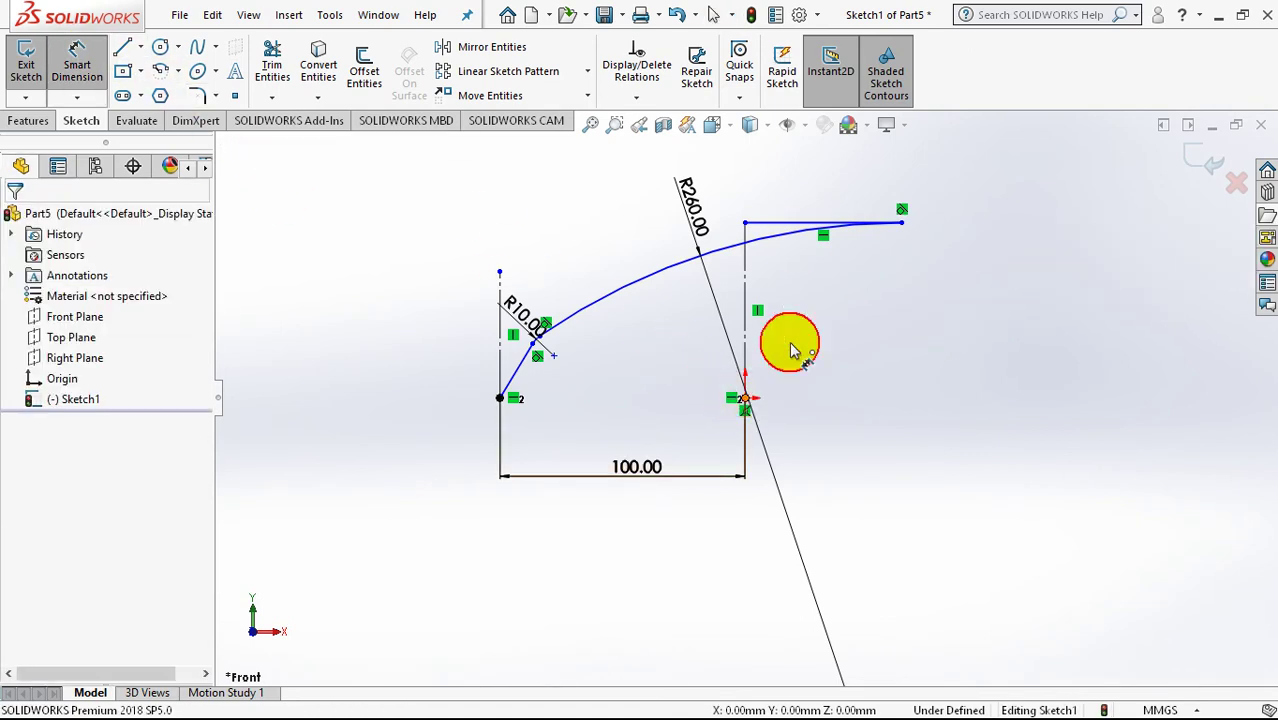
pyautogui.click(787, 228)
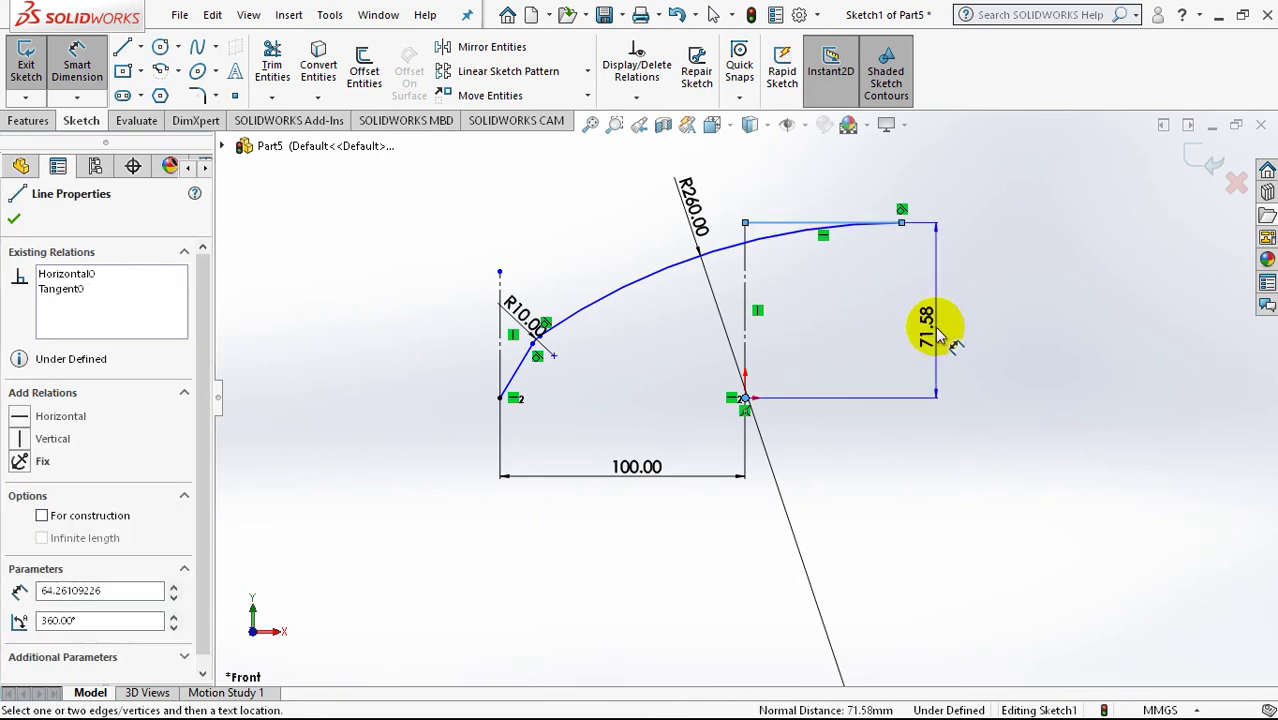
pyautogui.click(957, 320)
pyautogui.write('30')
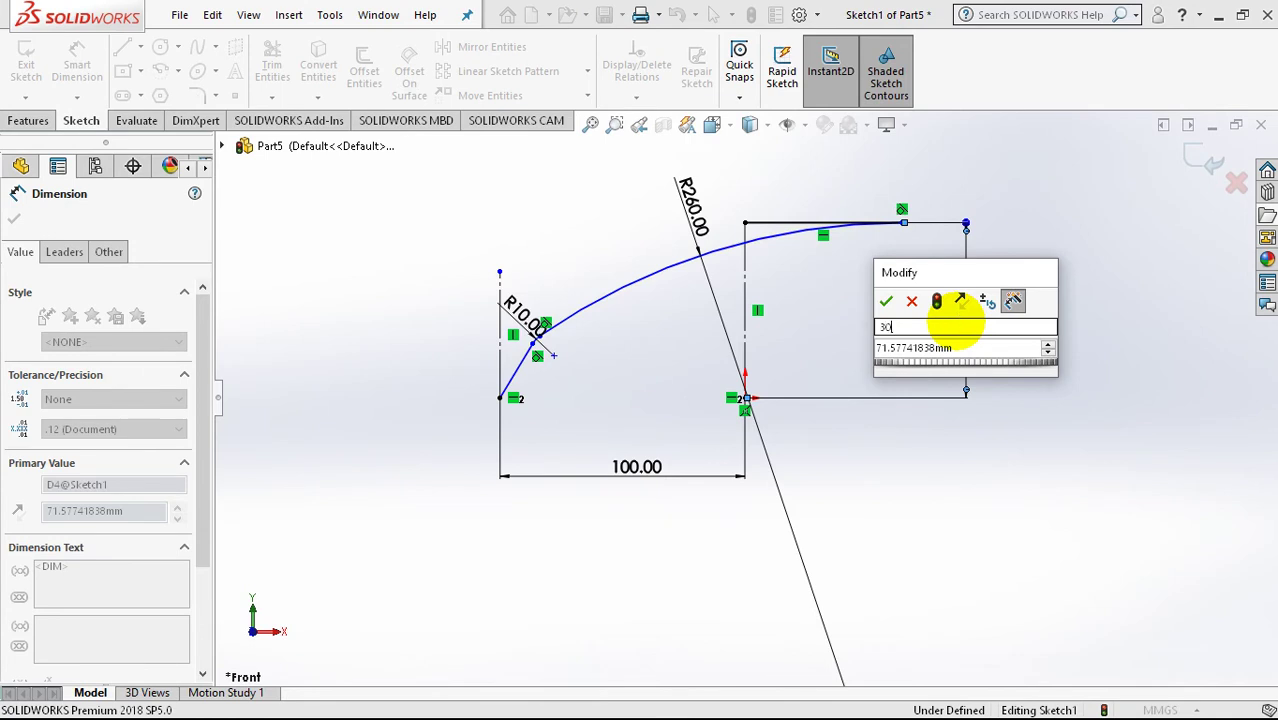
# Step: Try a 30 mm height, then undo it to restore 71.58 mm
pyautogui.click(916, 302)
pyautogui.click(950, 322)
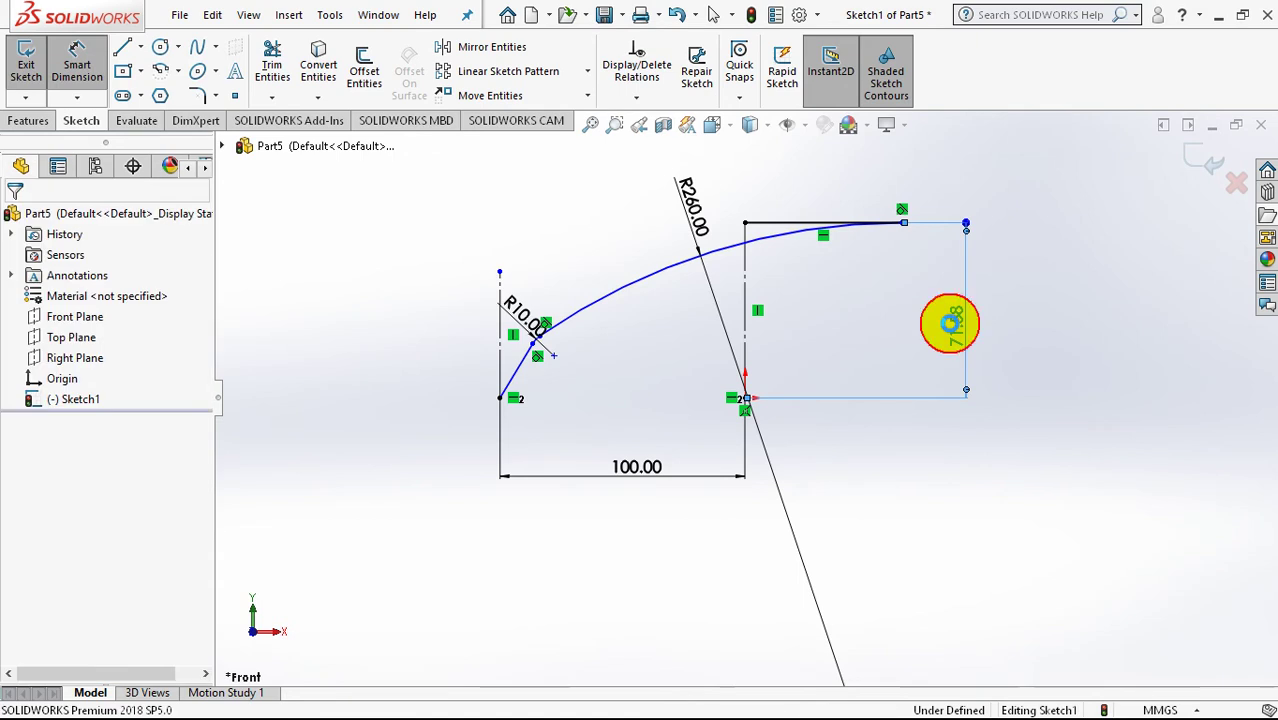
pyautogui.doubleClick(950, 322)
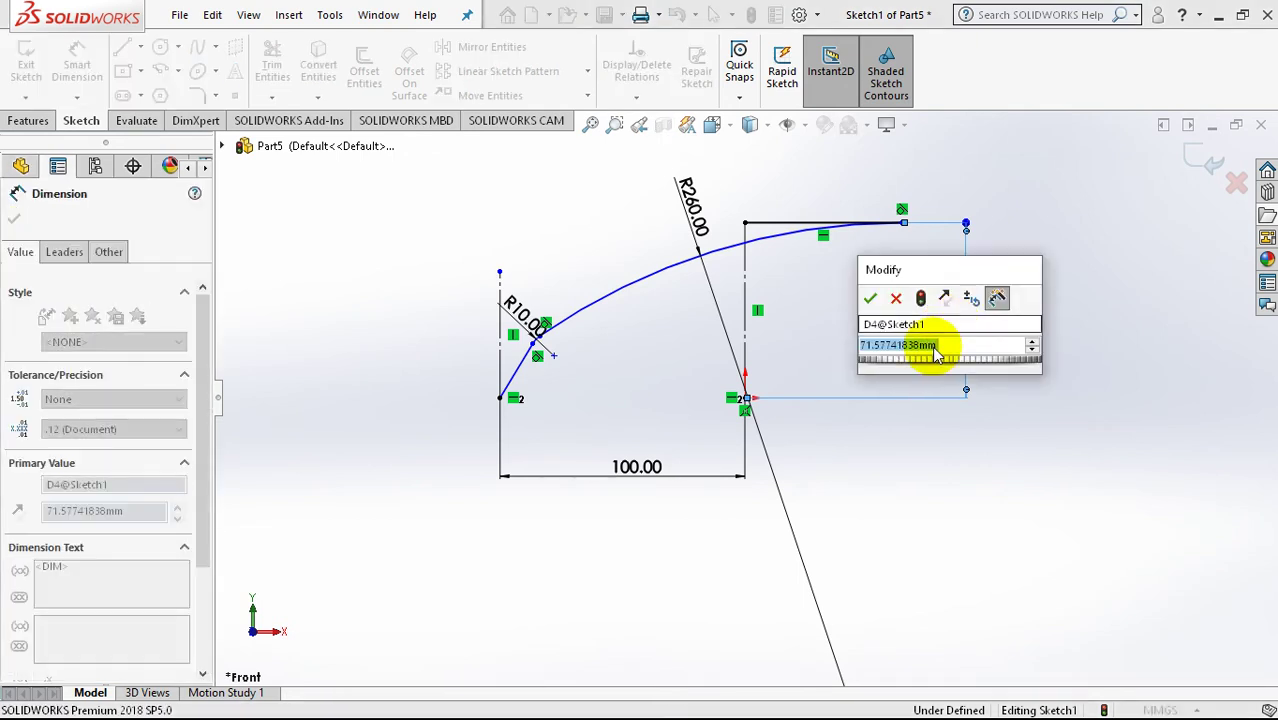
pyautogui.write('30')
pyautogui.press('Return')
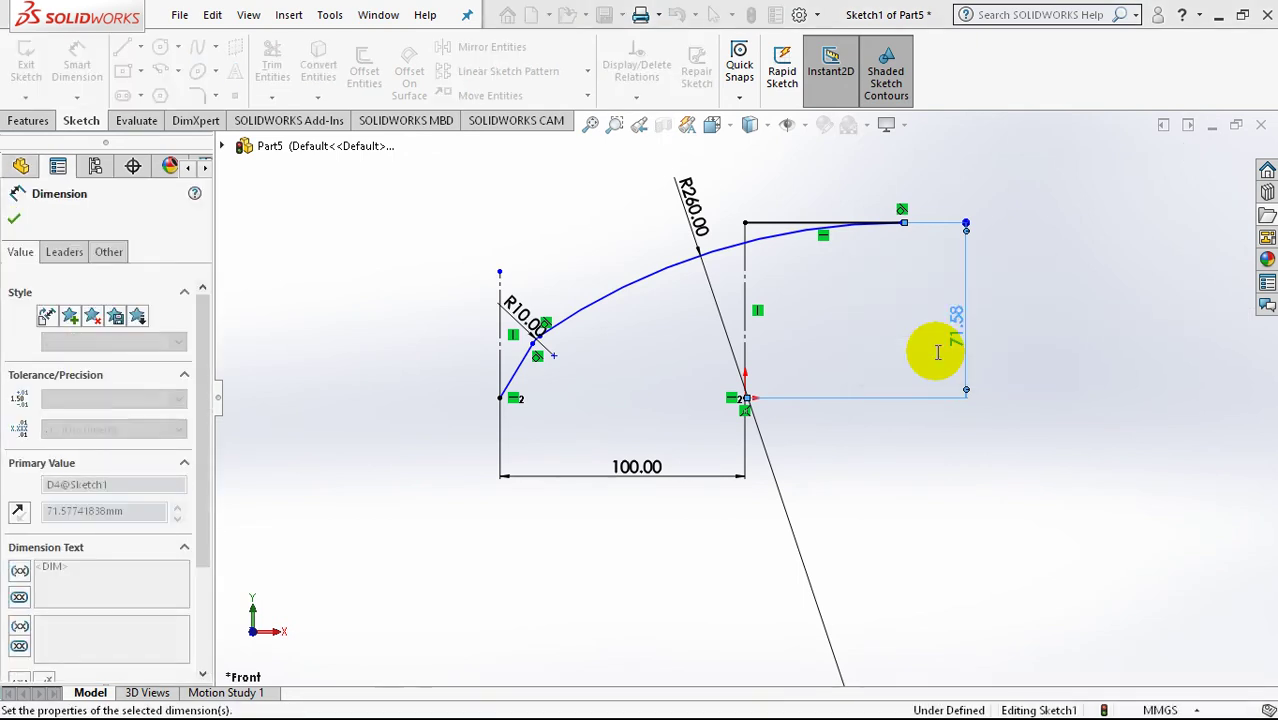
pyautogui.click(885, 472)
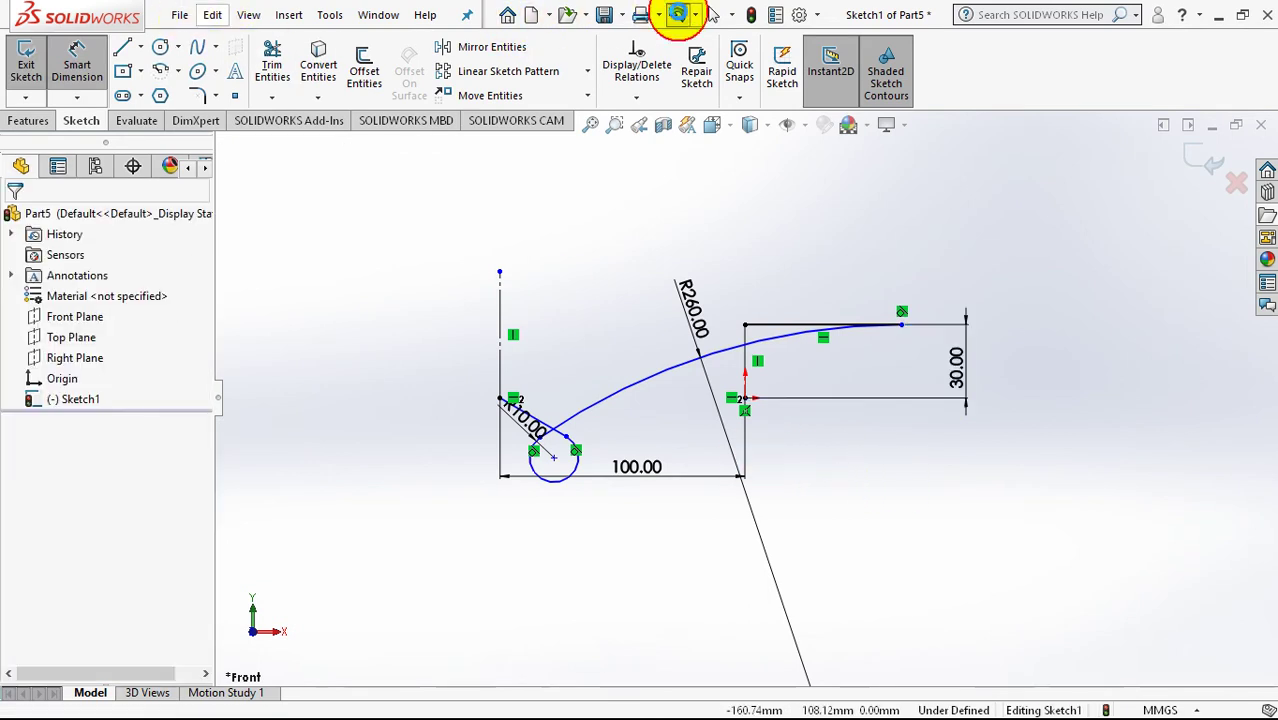
pyautogui.click(677, 15)
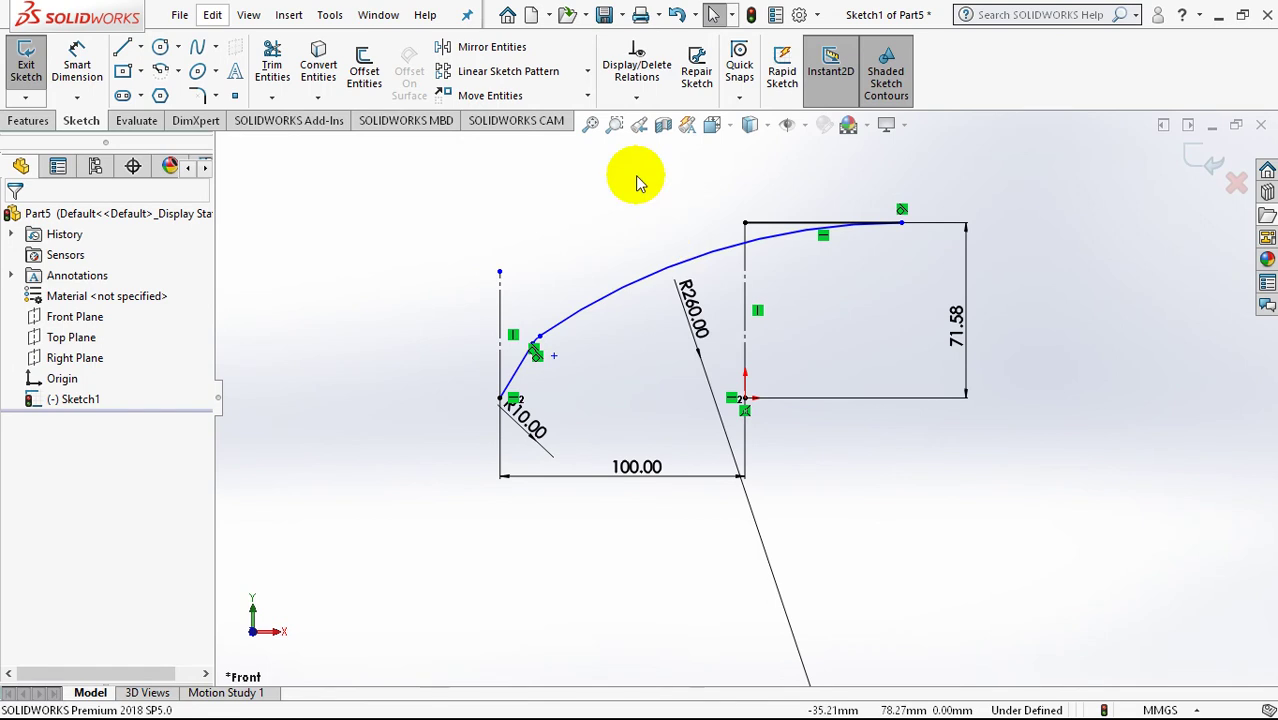
pyautogui.click(88, 65)
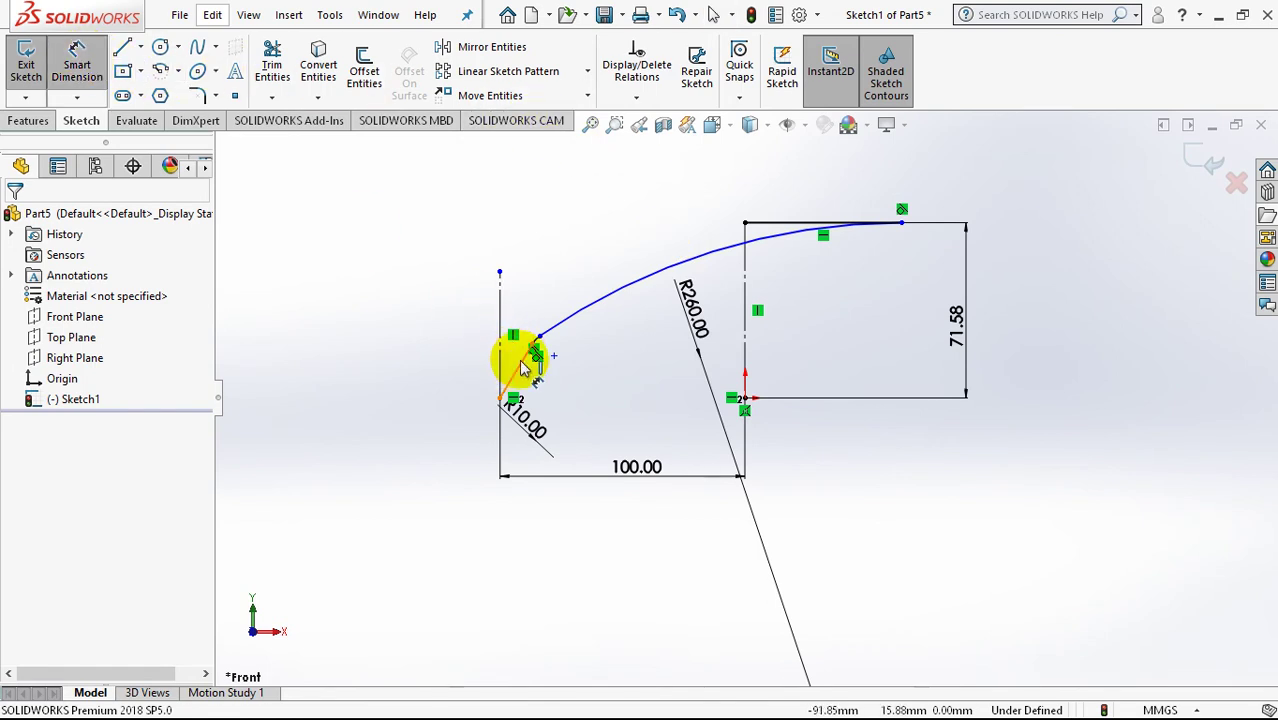
# Step: Remove the stray 26.10 mm distance dimension placed on the left lines
pyautogui.click(524, 372)
pyautogui.click(498, 334)
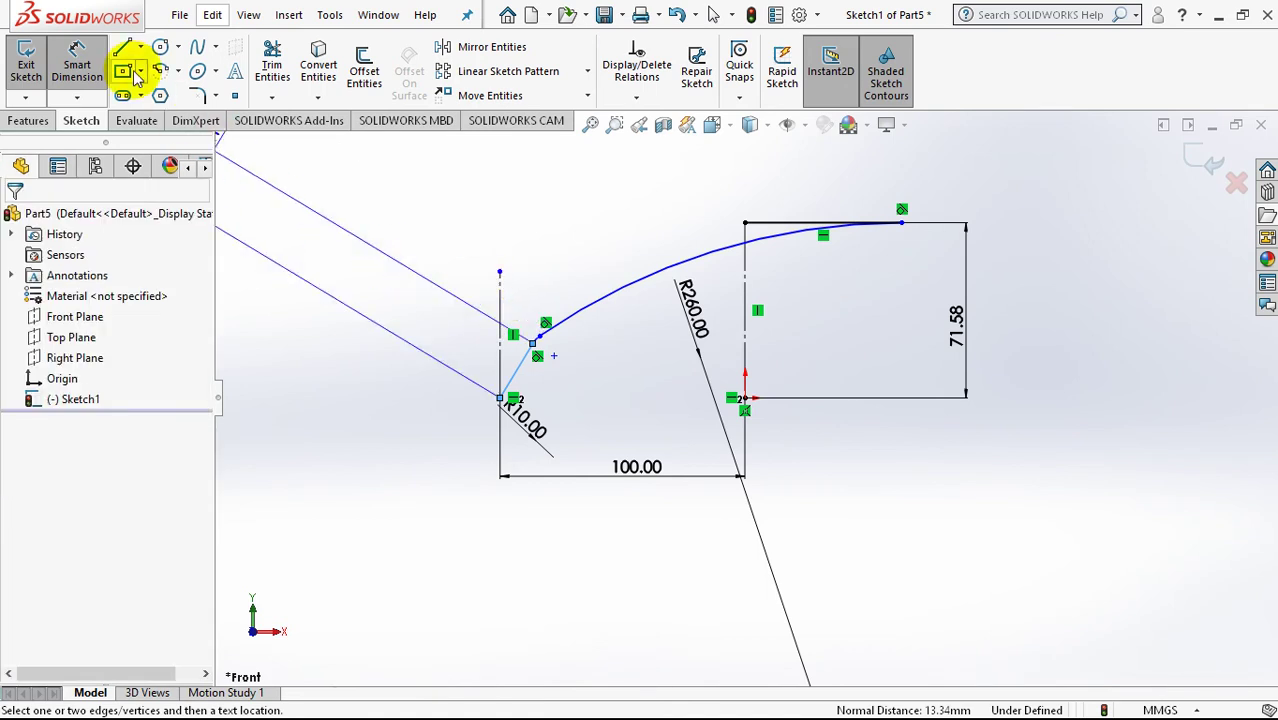
pyautogui.press('super')
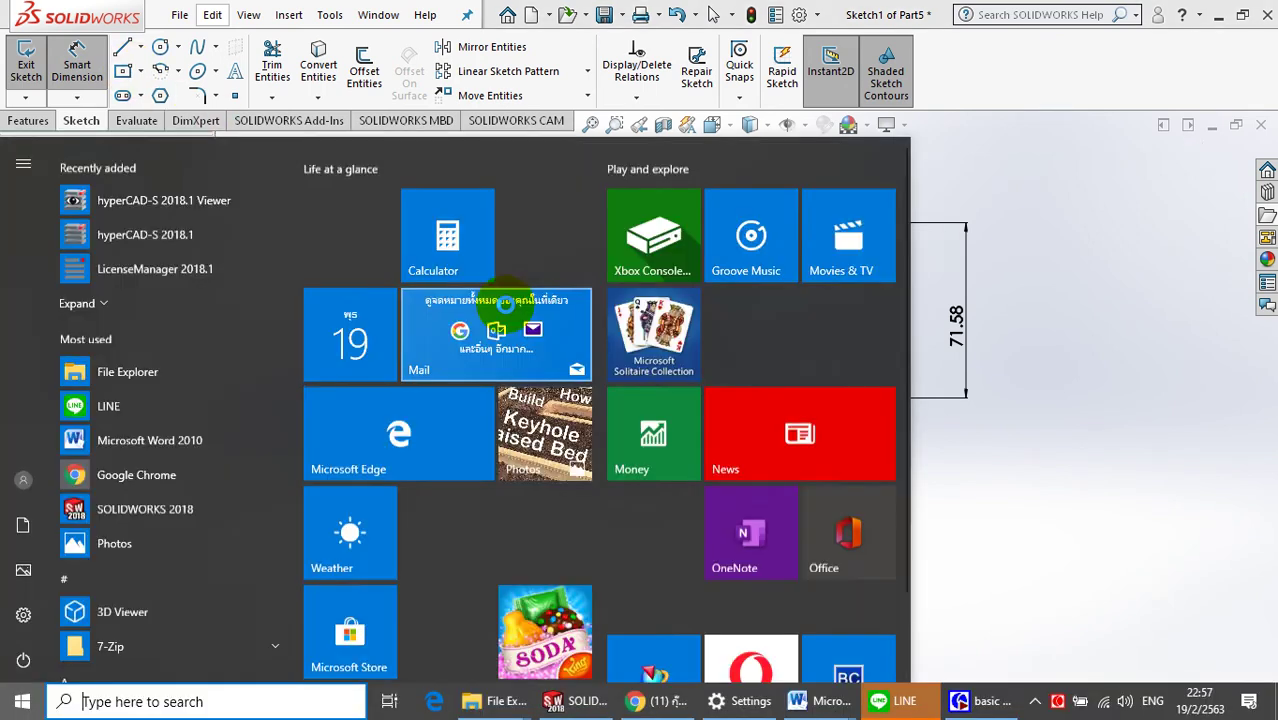
pyautogui.click(975, 200)
pyautogui.click(975, 200)
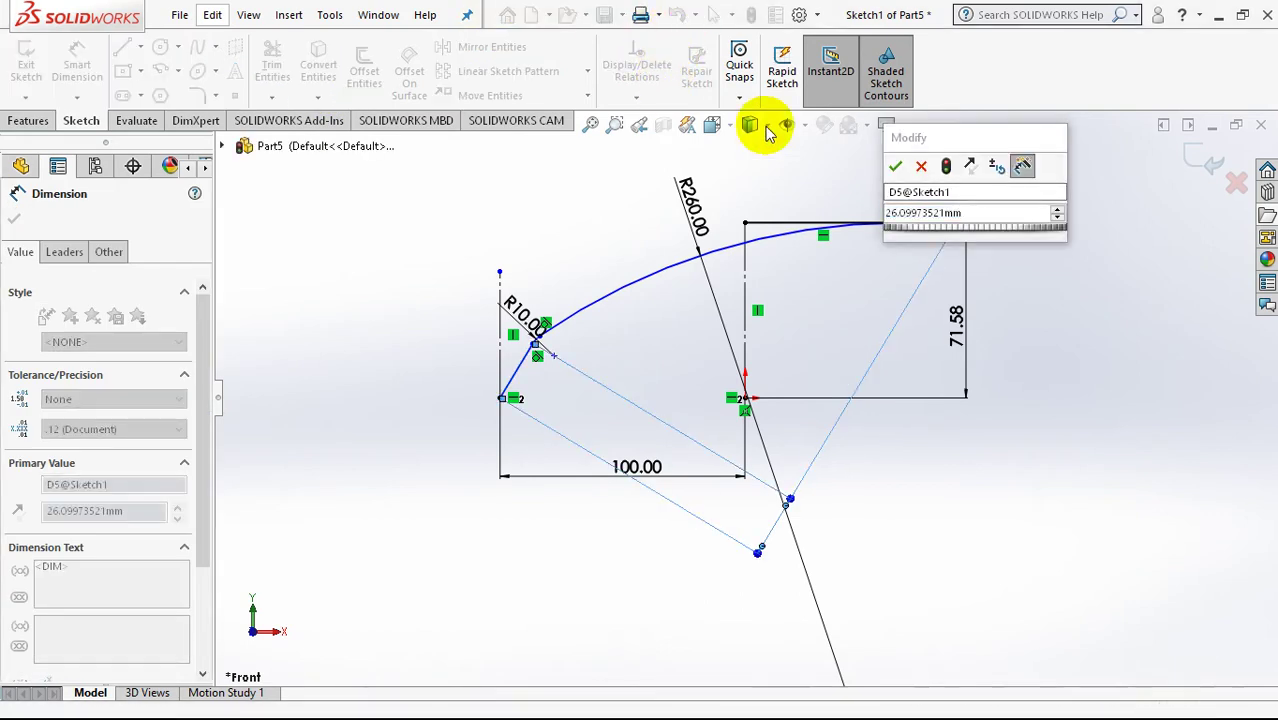
pyautogui.press('Return')
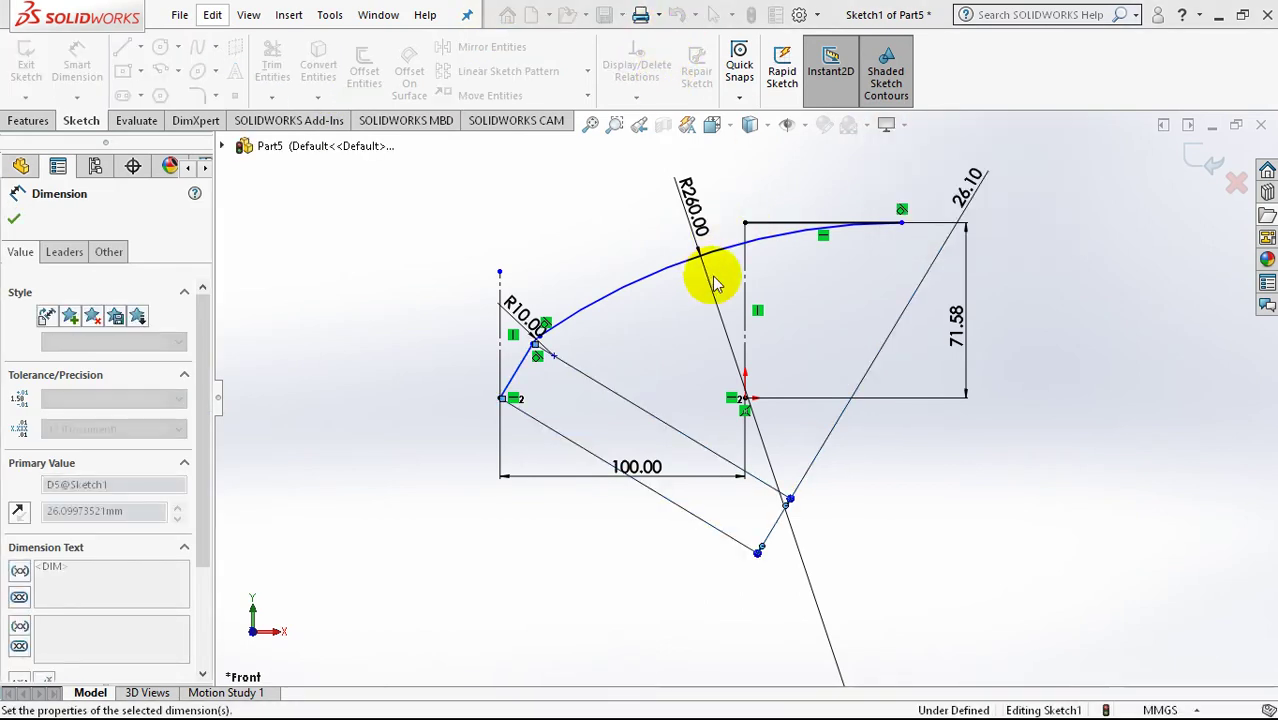
pyautogui.press('Escape')
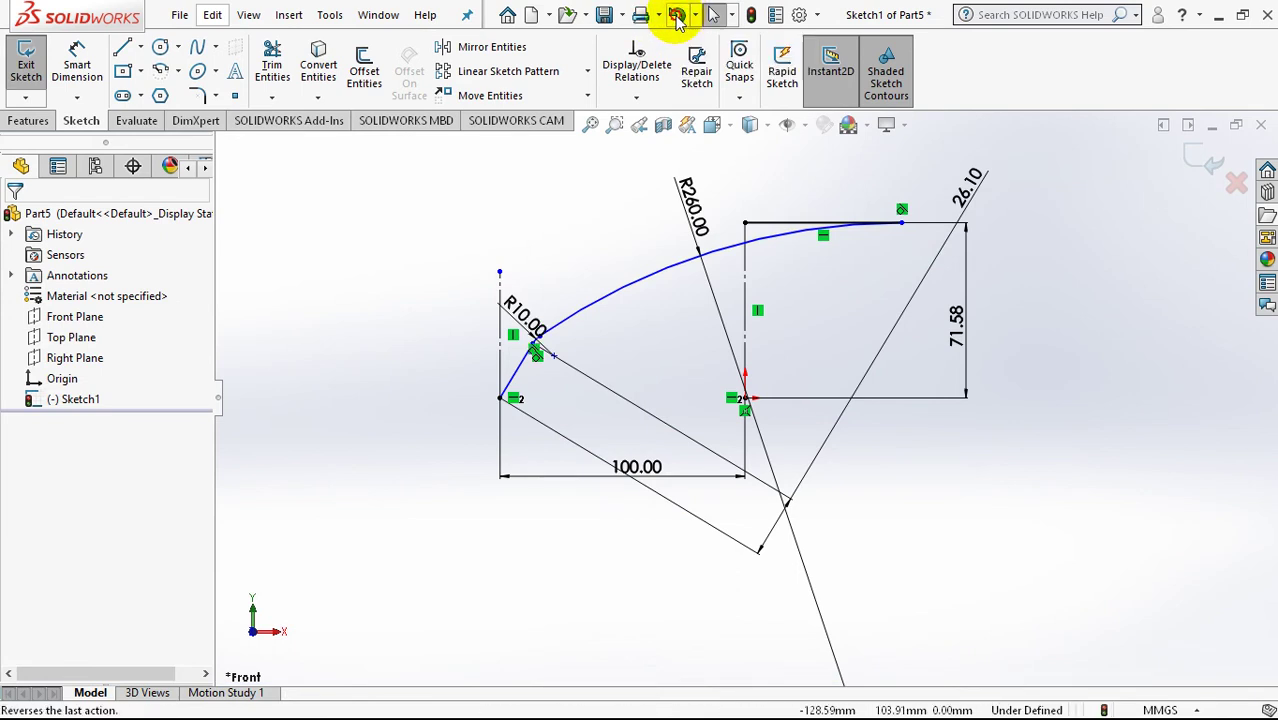
pyautogui.click(677, 15)
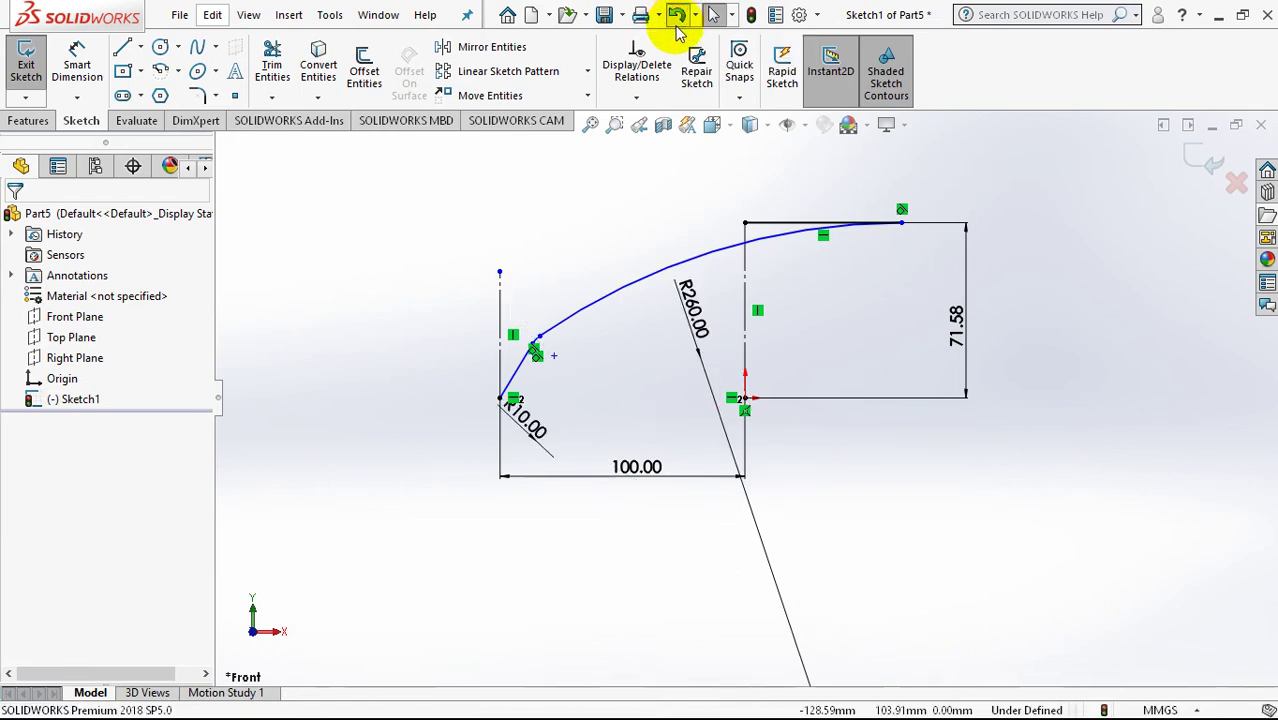
# Step: Dimension the short slanted line 2° from the vertical centreline
pyautogui.click(80, 55)
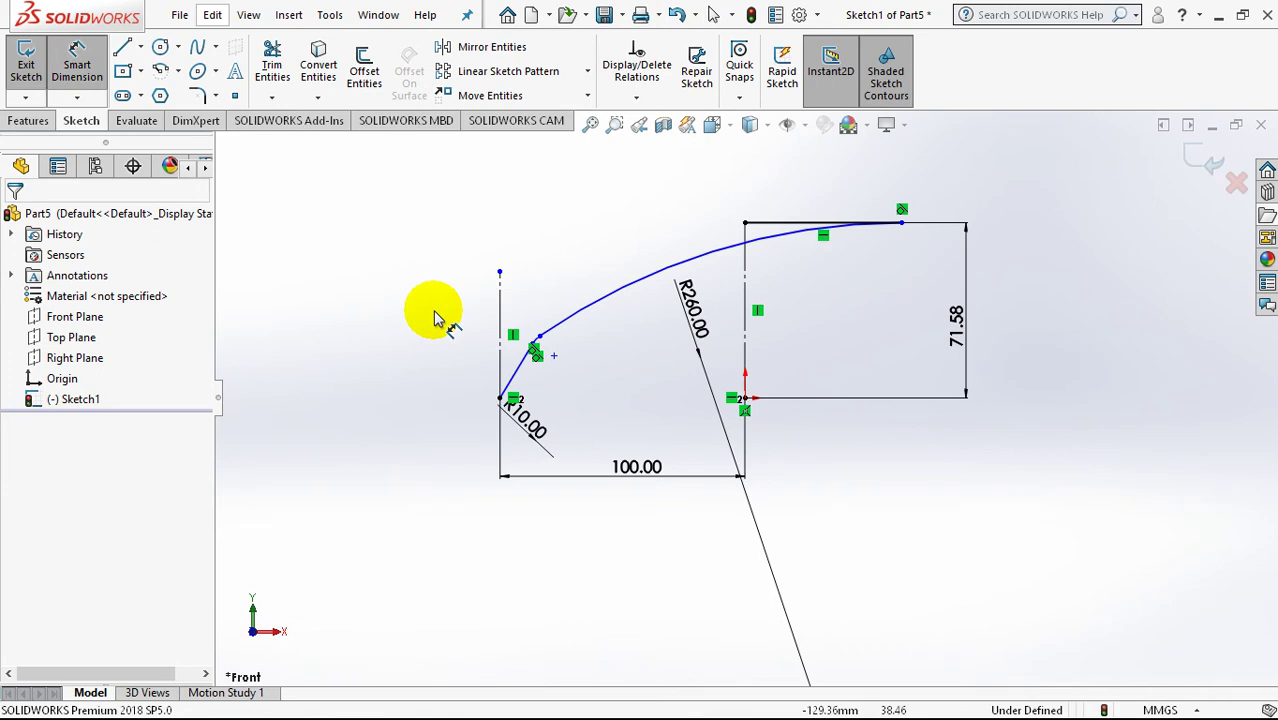
pyautogui.click(516, 345)
pyautogui.click(500, 335)
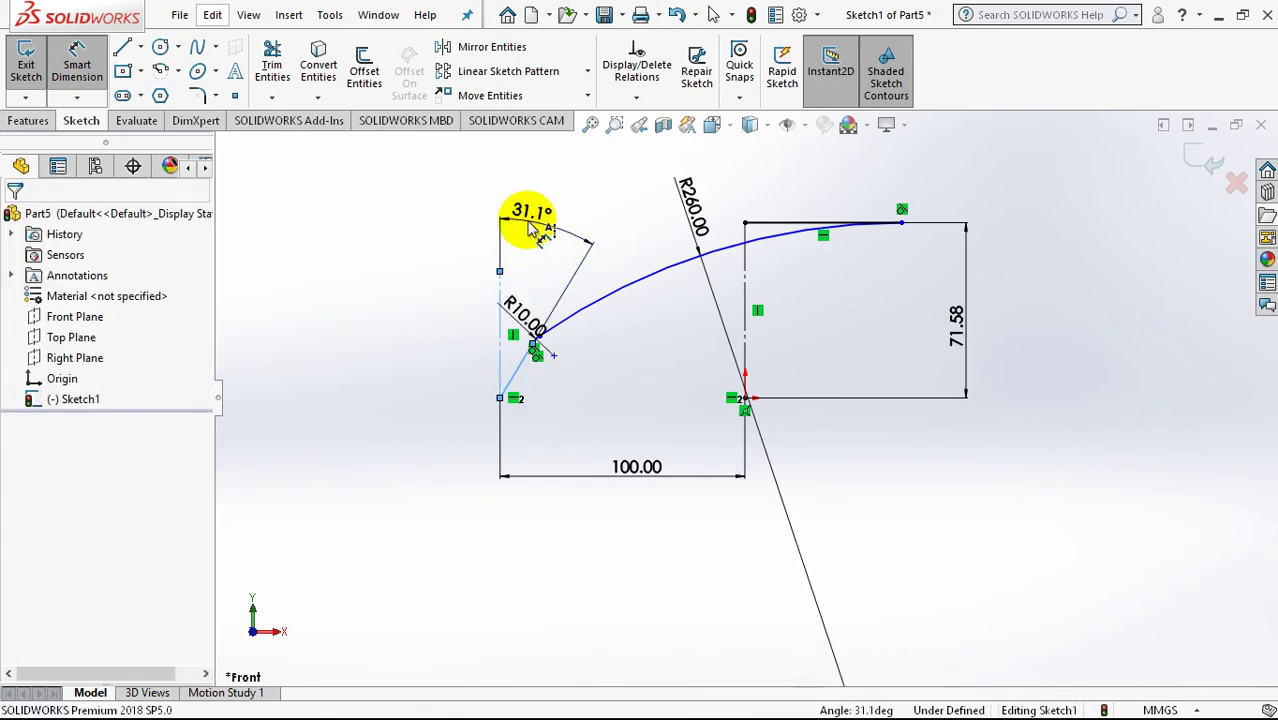
pyautogui.click(531, 226)
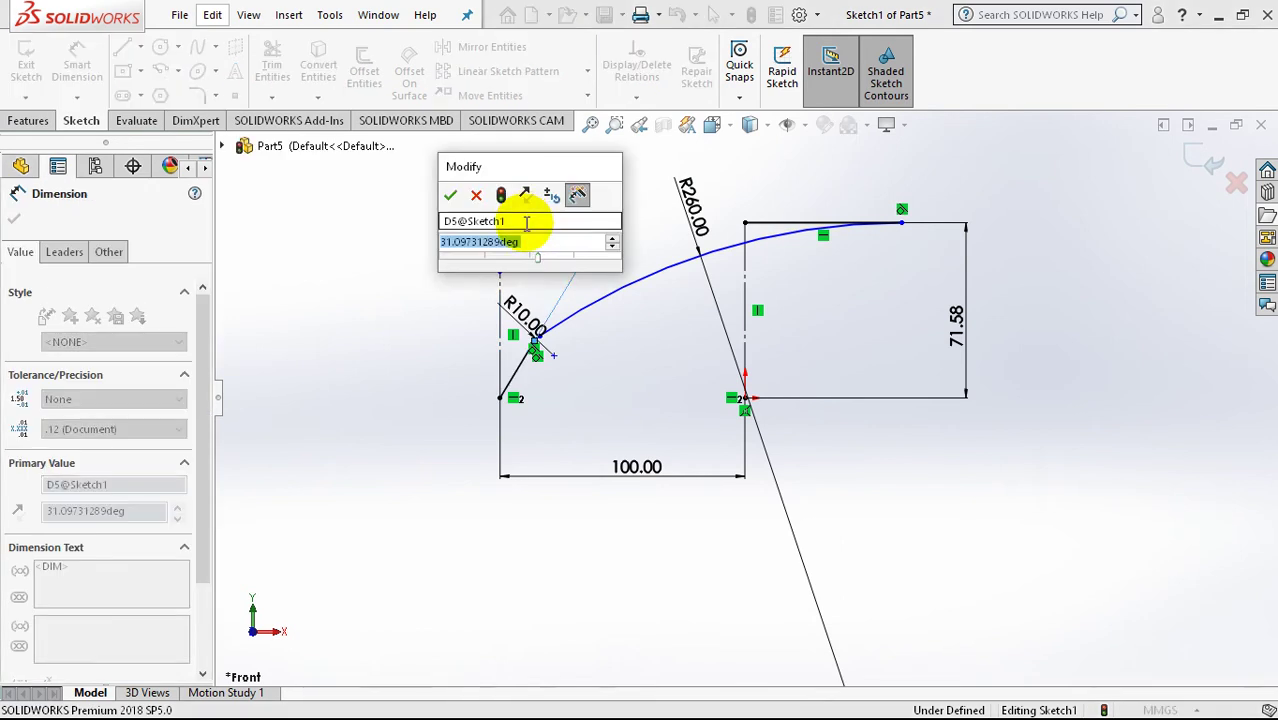
pyautogui.write('2')
pyautogui.press('Return')
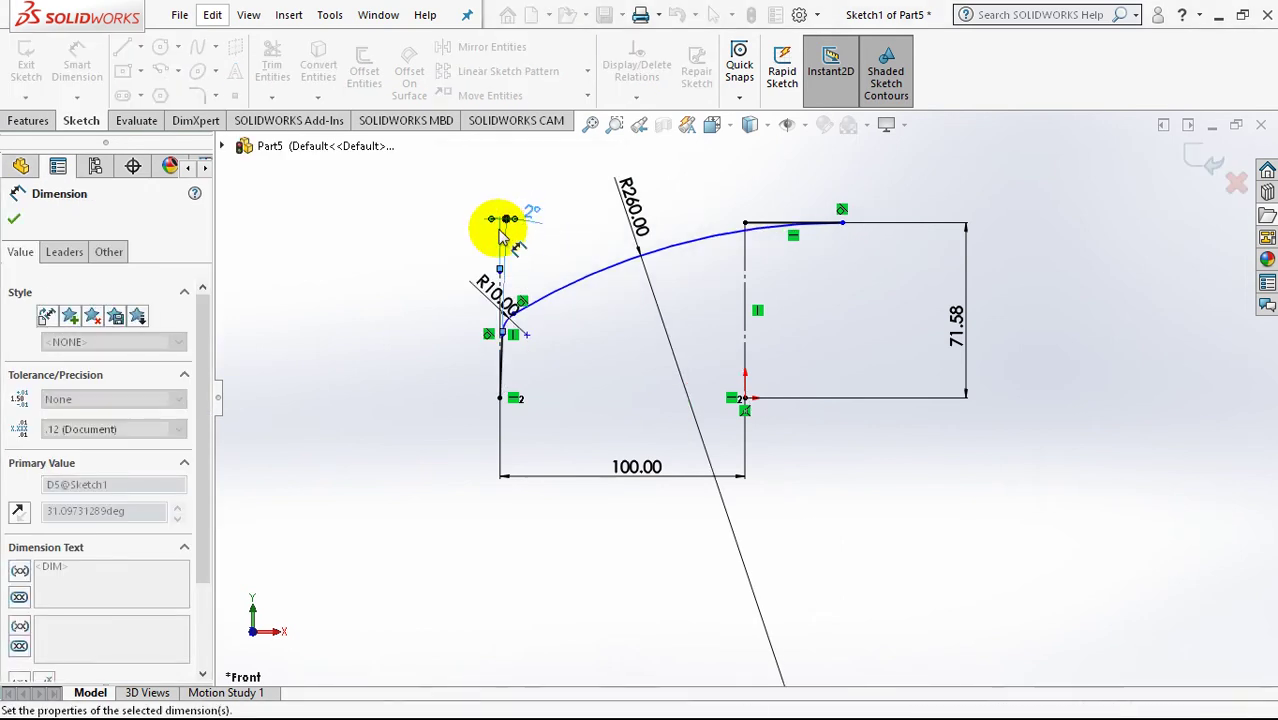
pyautogui.press('Escape')
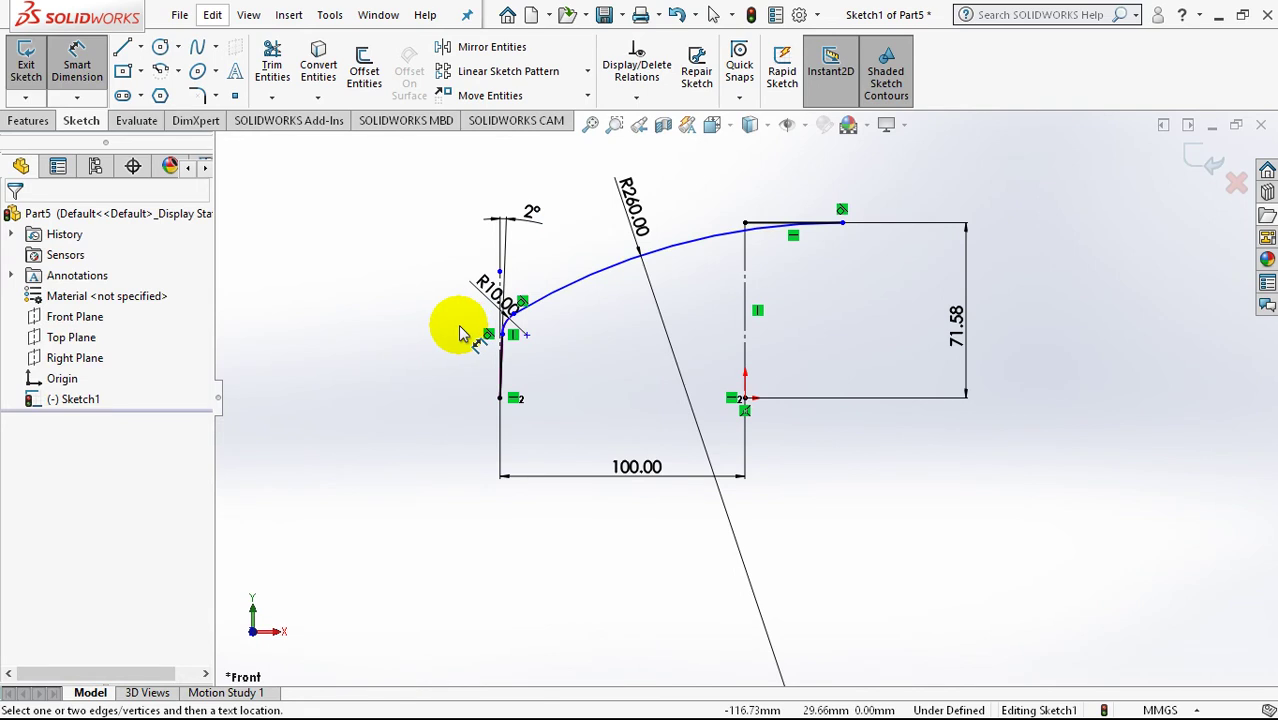
# Step: Drag the arc's right endpoint left to shorten the flat top line
pyautogui.click(843, 223)
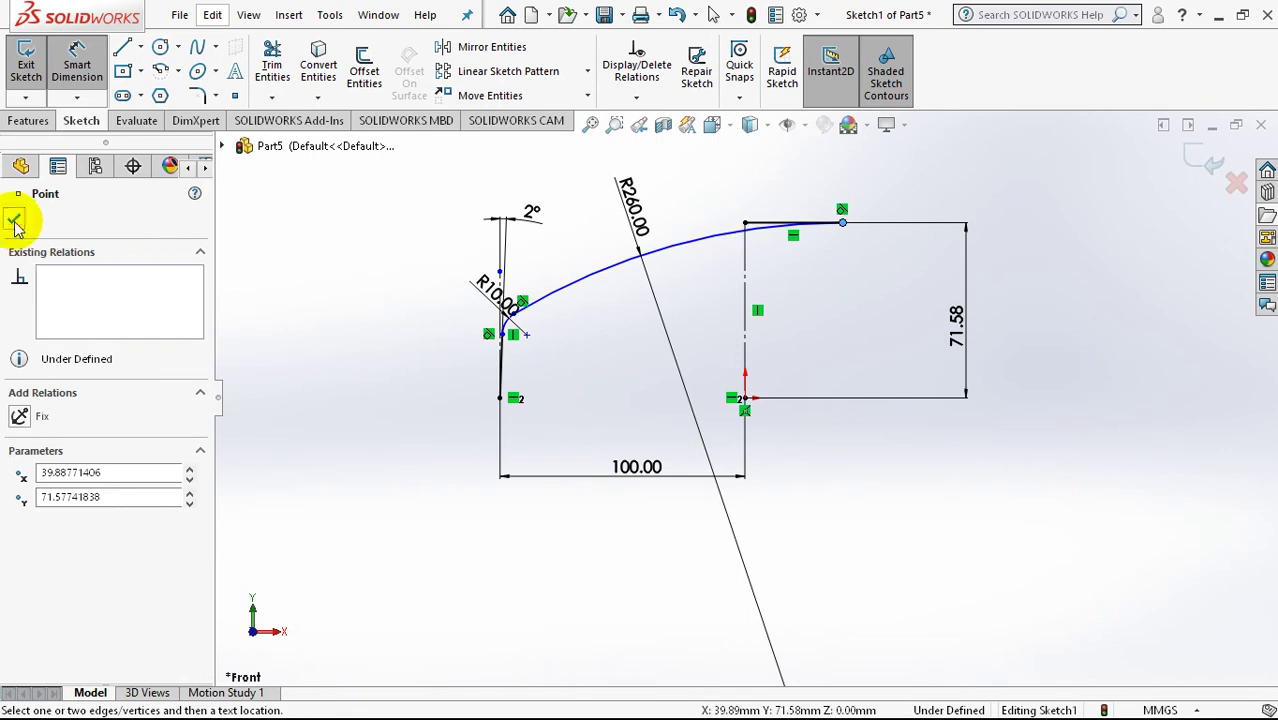
pyautogui.click(14, 222)
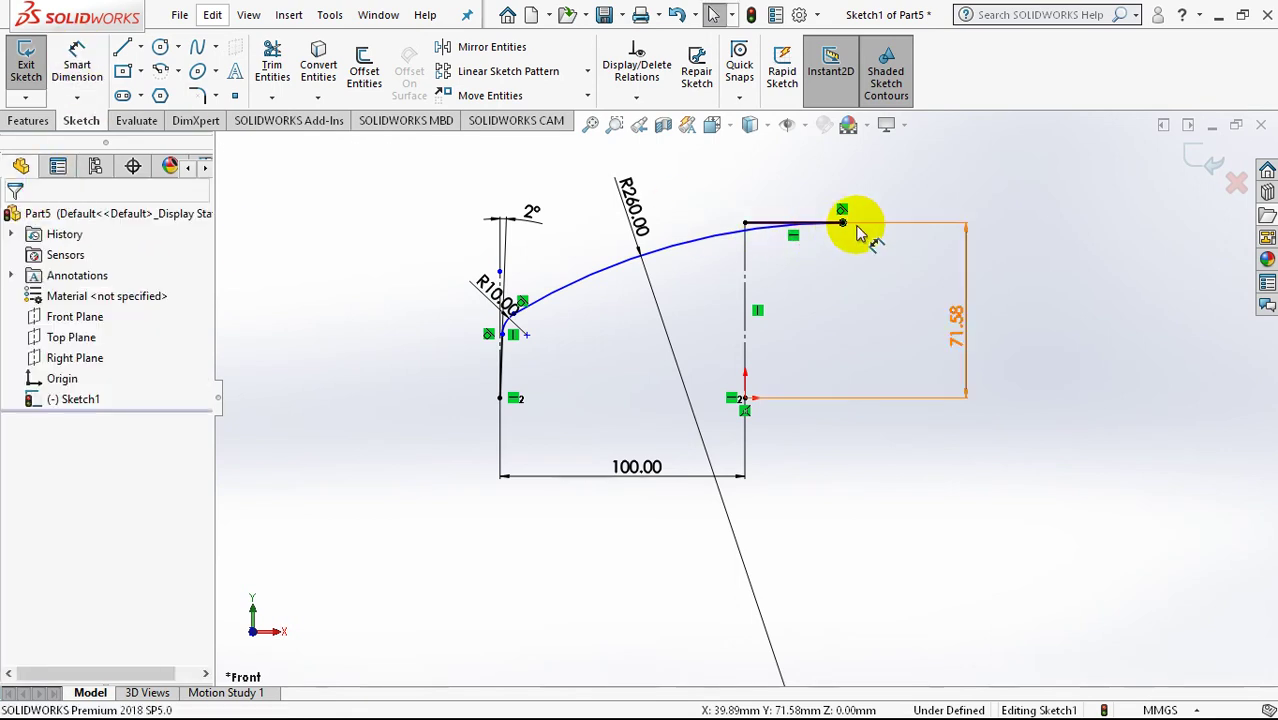
pyautogui.press('Escape')
pyautogui.moveTo(843, 223); pyautogui.dragTo(707, 224)
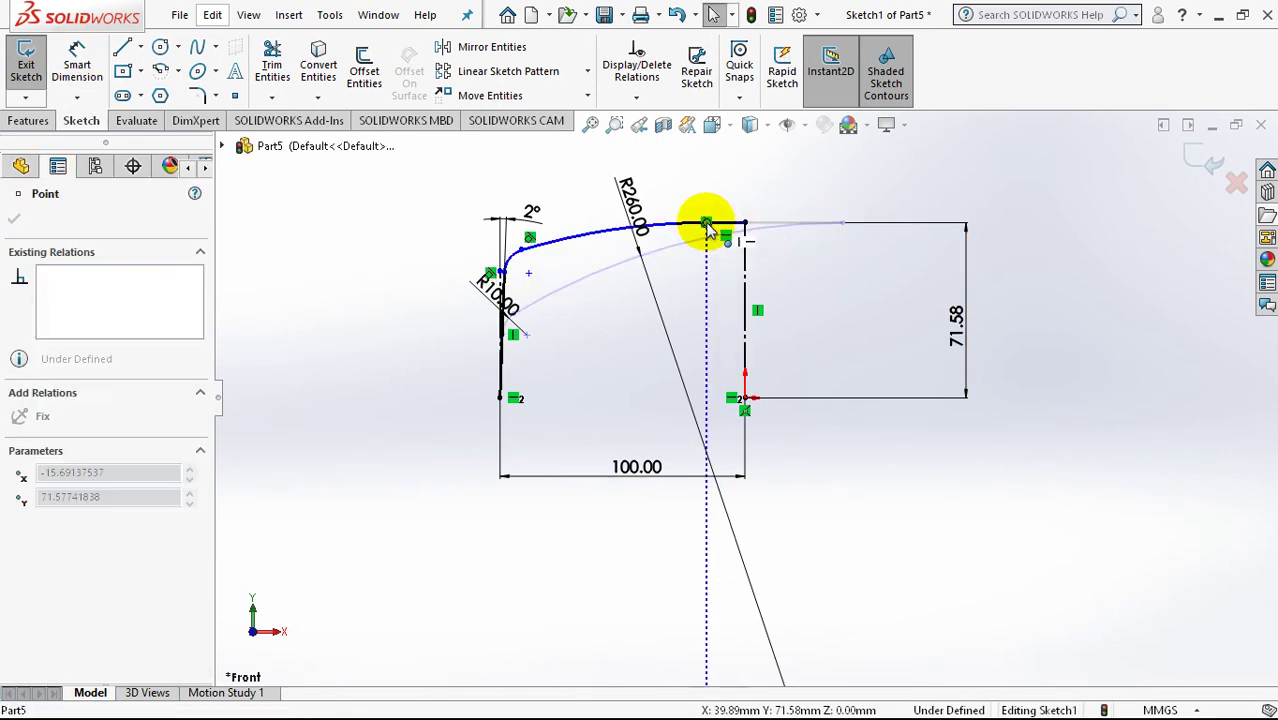
pyautogui.click(718, 176)
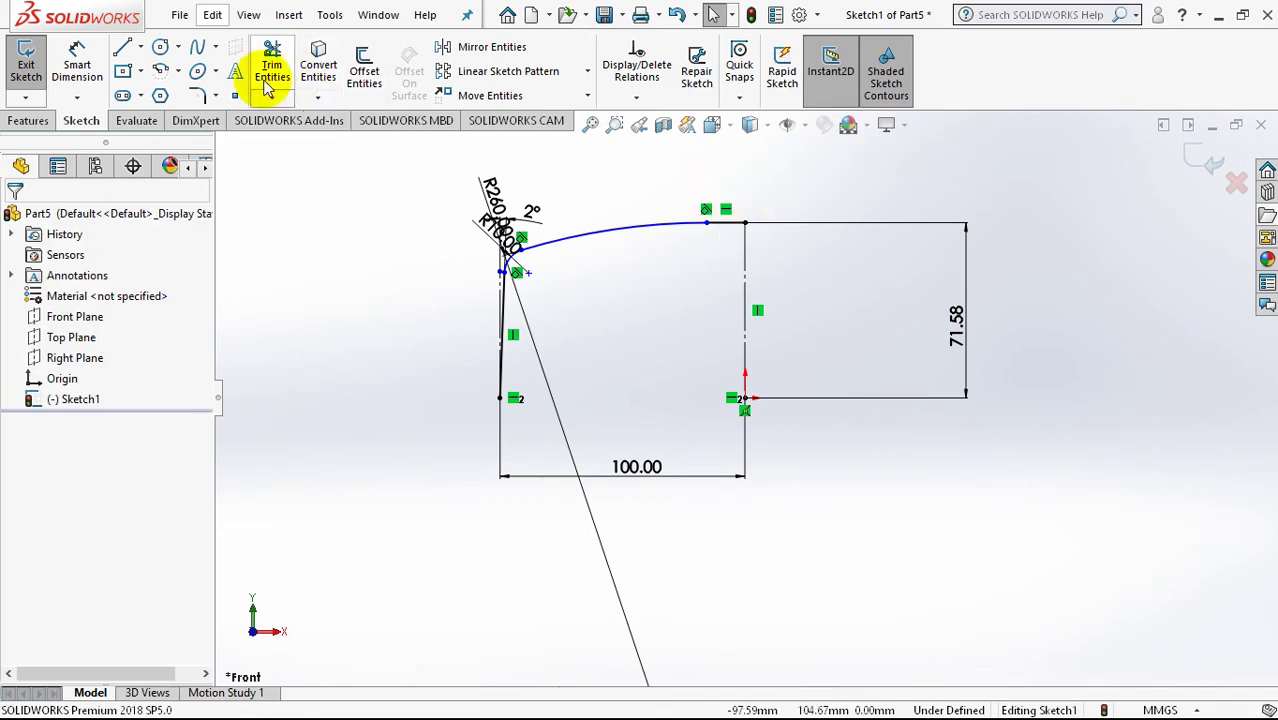
# Step: Set the top line length to 30 mm and change the 71.58 height to 30 mm
pyautogui.click(77, 65)
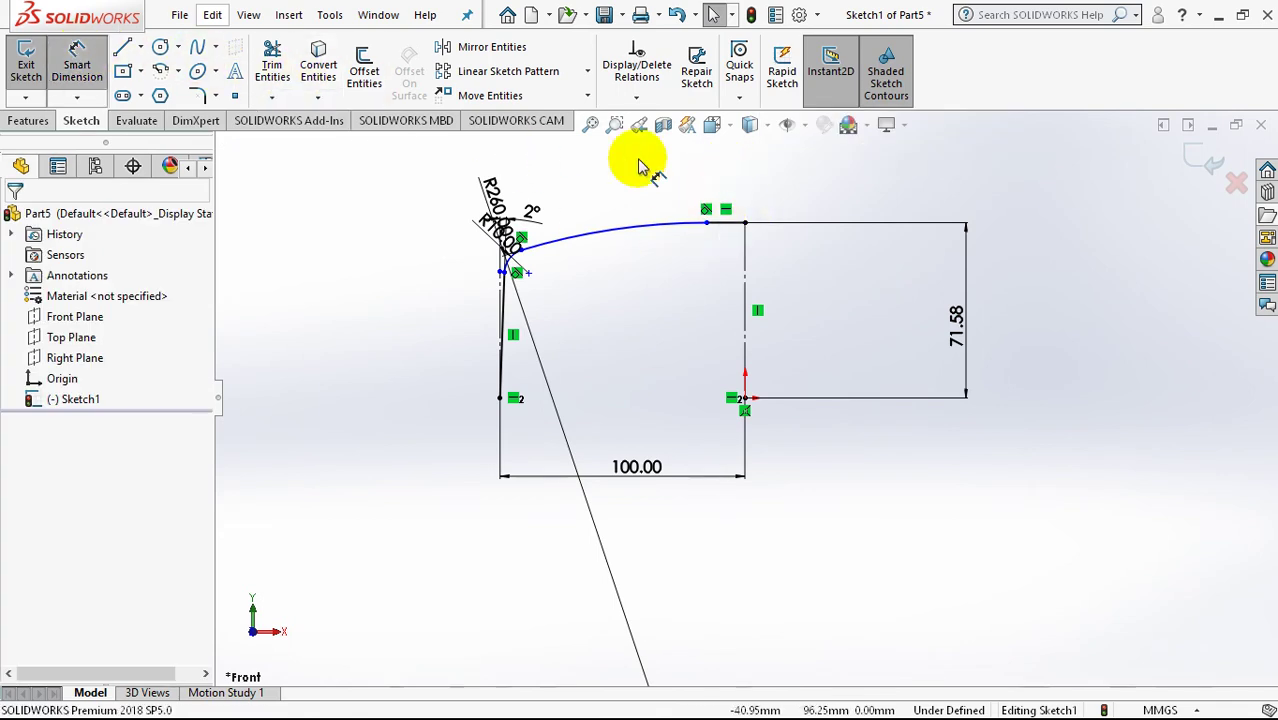
pyautogui.click(735, 190)
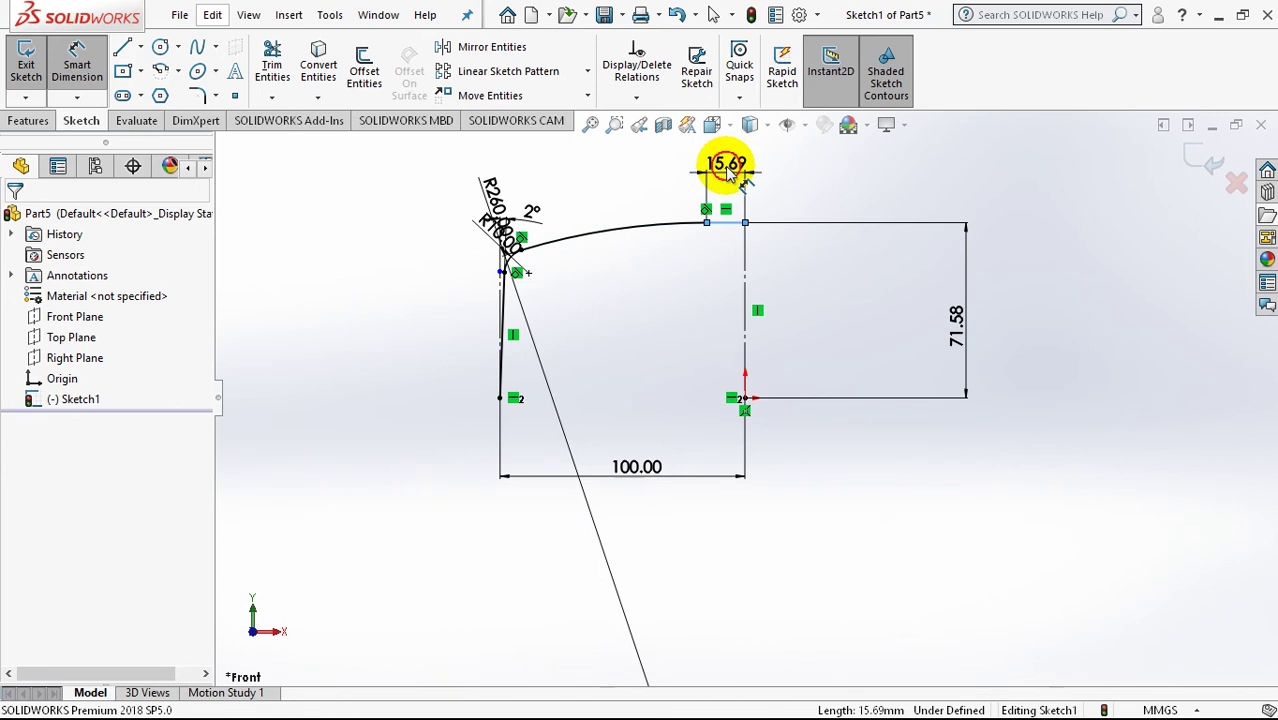
pyautogui.click(731, 172)
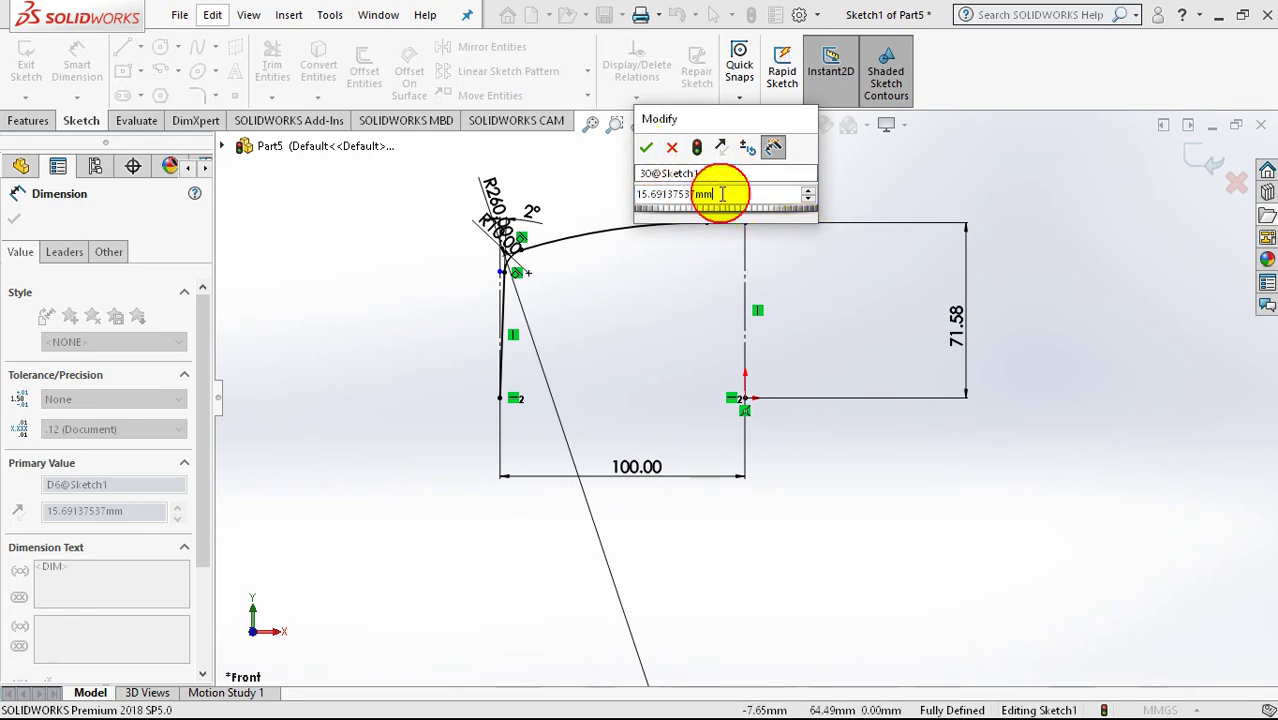
pyautogui.write('30')
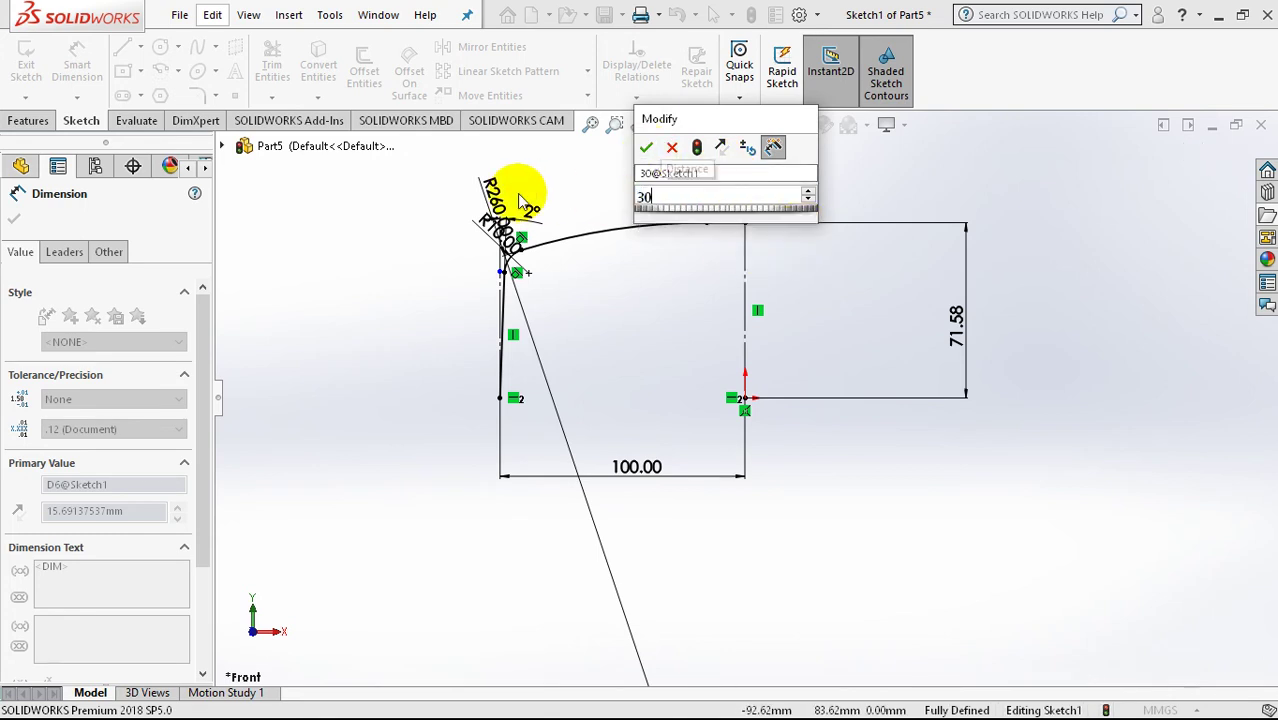
pyautogui.press('Return')
pyautogui.click(833, 285)
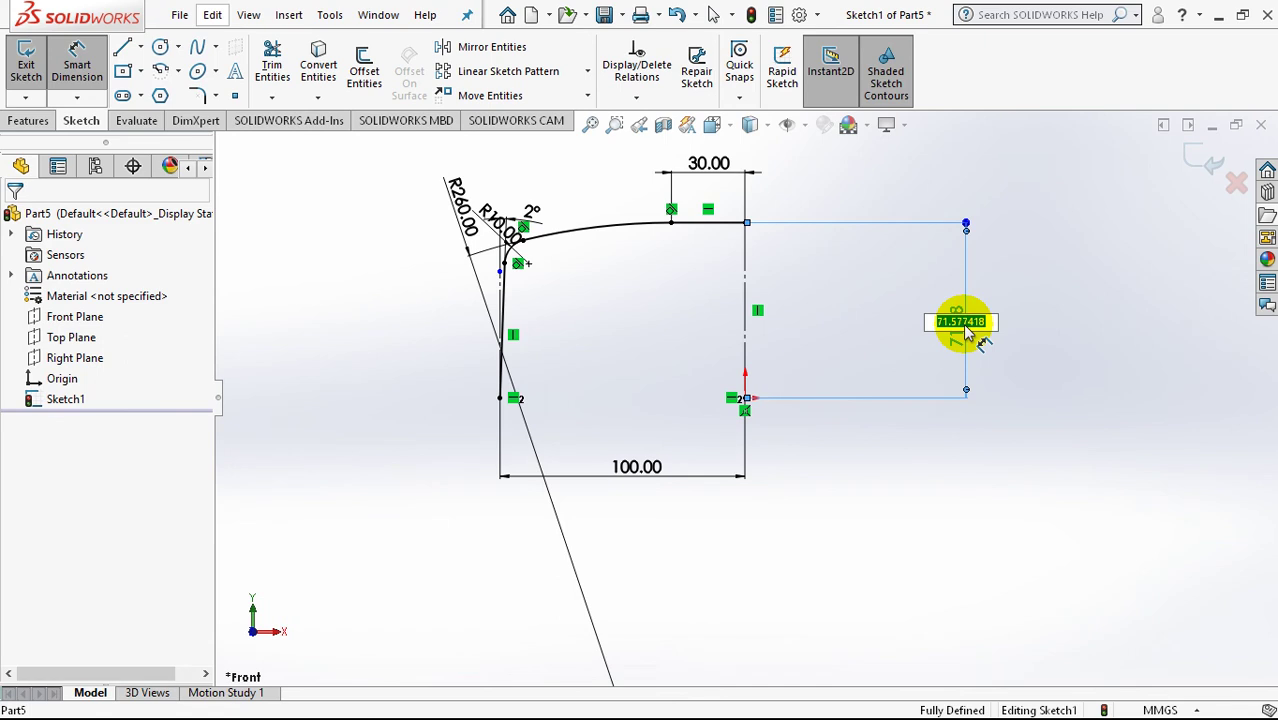
pyautogui.write('0')
pyautogui.press('Return')
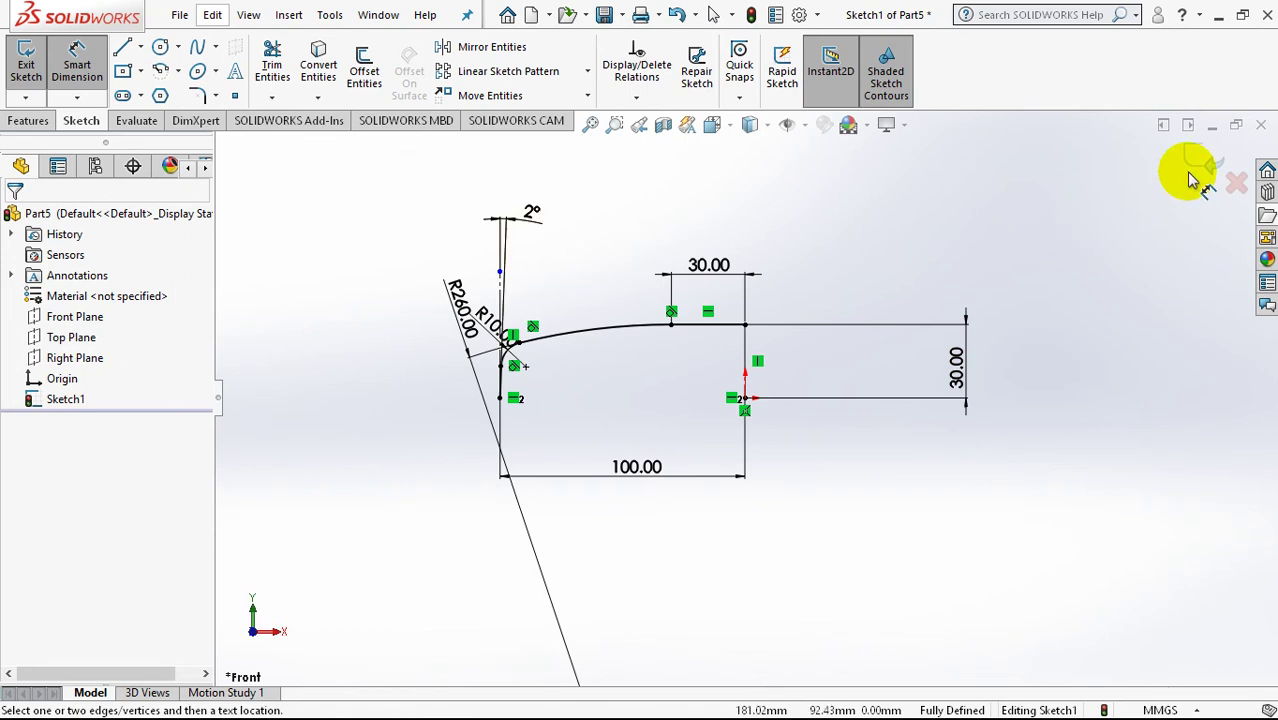
# Step: Draw a centre-point semicircular arc to the left of the profile
pyautogui.press('z')
pyautogui.press('z')
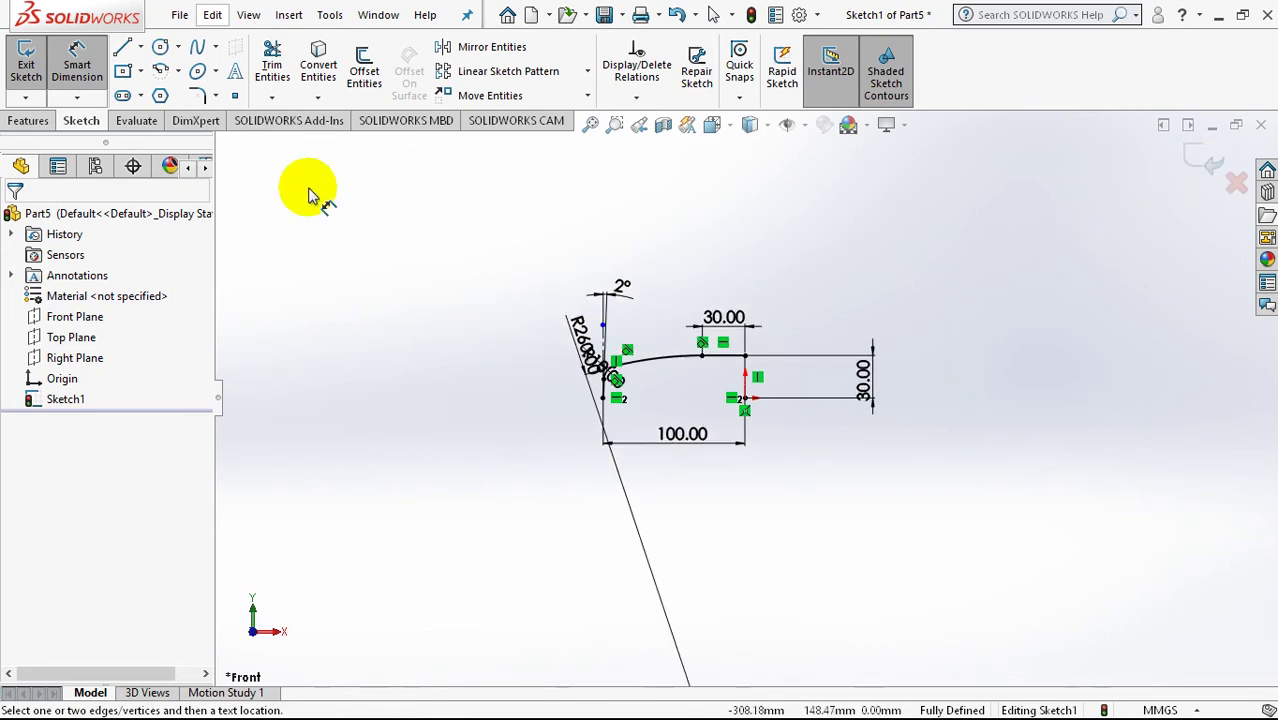
pyautogui.click(163, 72)
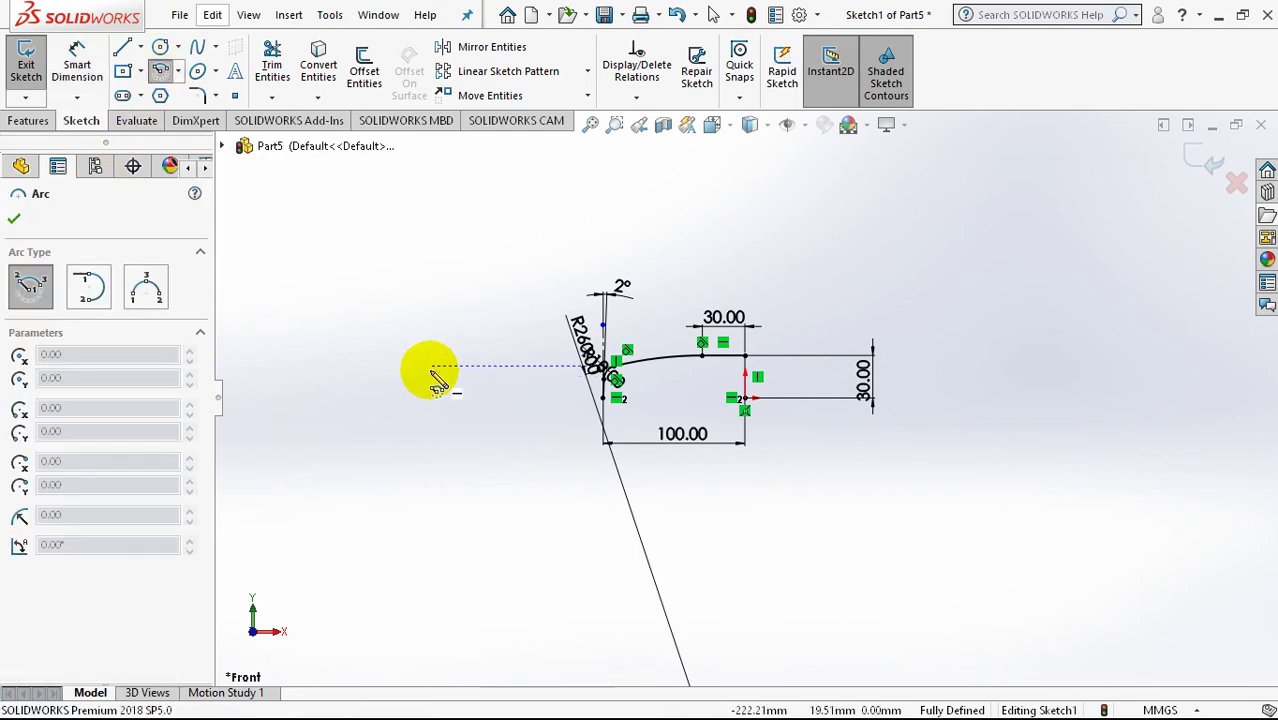
pyautogui.click(344, 398)
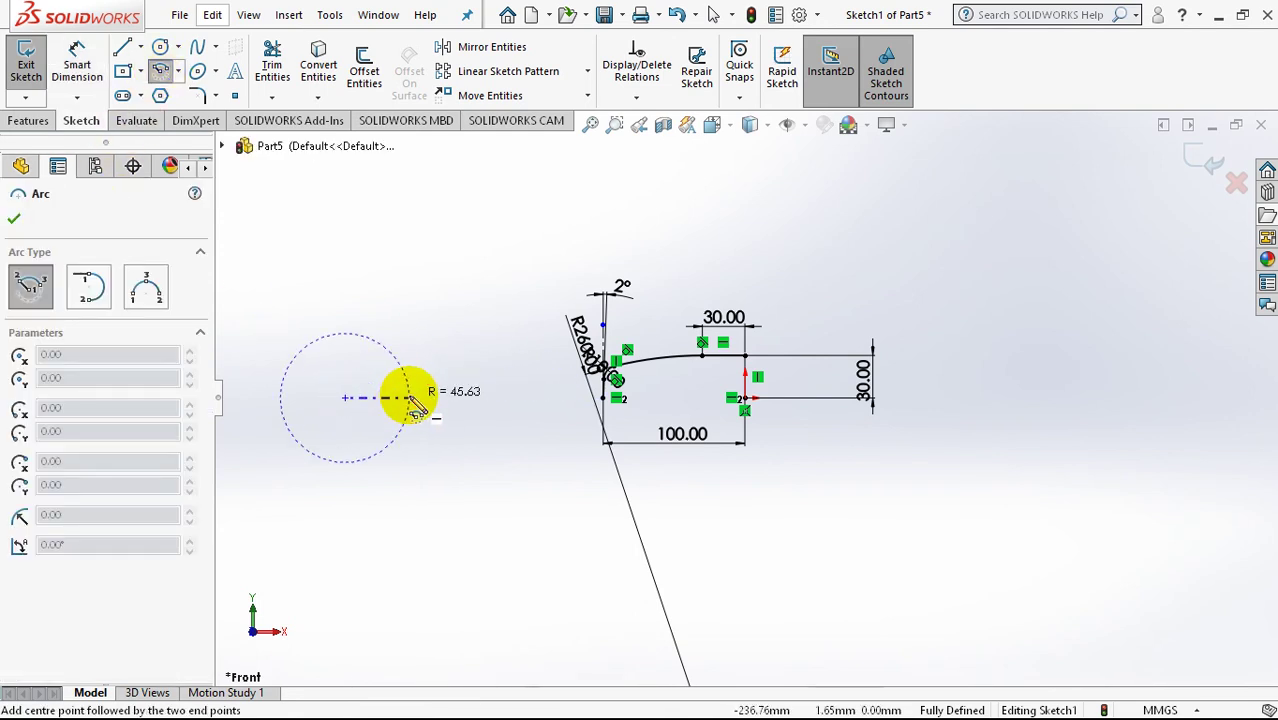
pyautogui.click(409, 397)
pyautogui.click(282, 381)
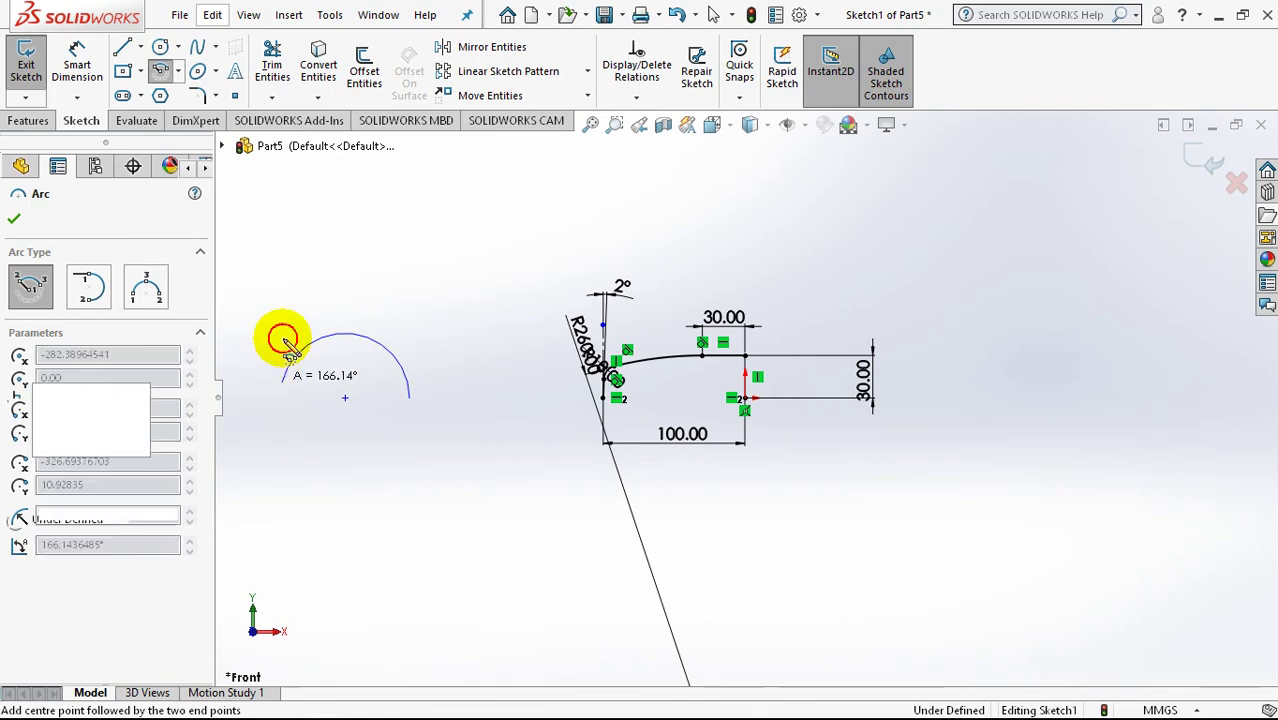
pyautogui.press('Escape')
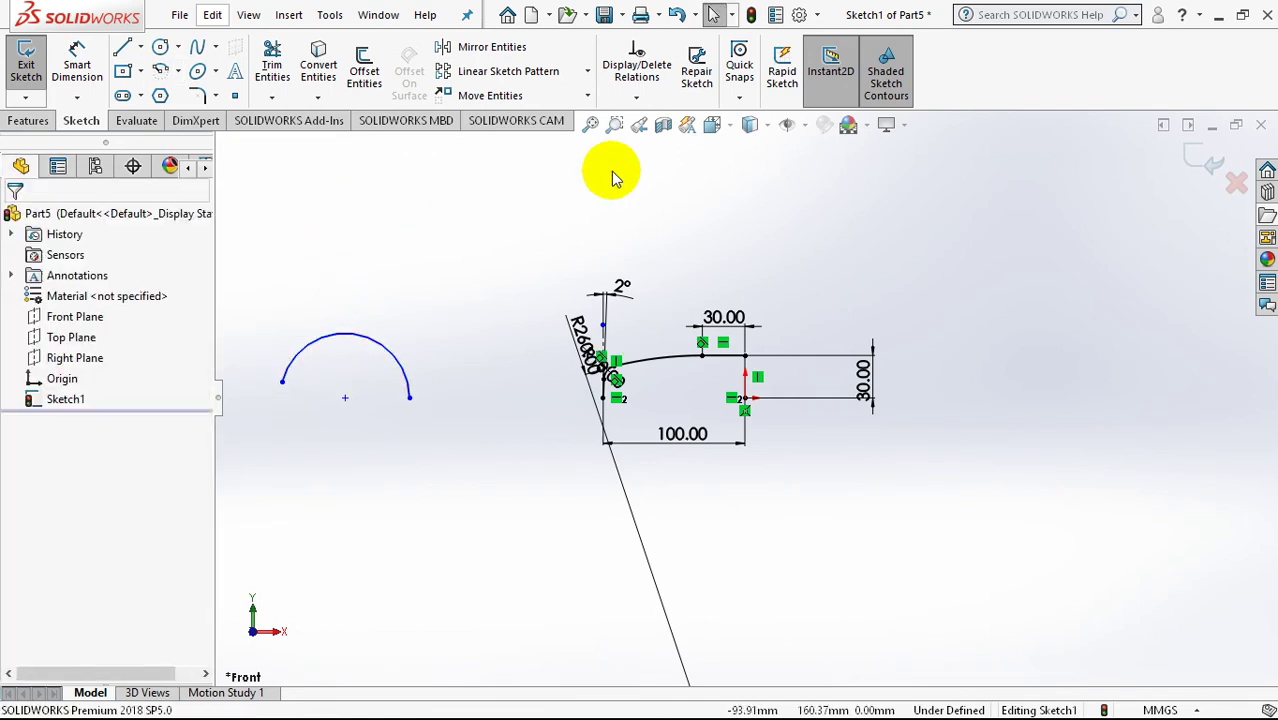
# Step: Make the arc's two ends, its centre and the origin point horizontal
pyautogui.click(636, 97)
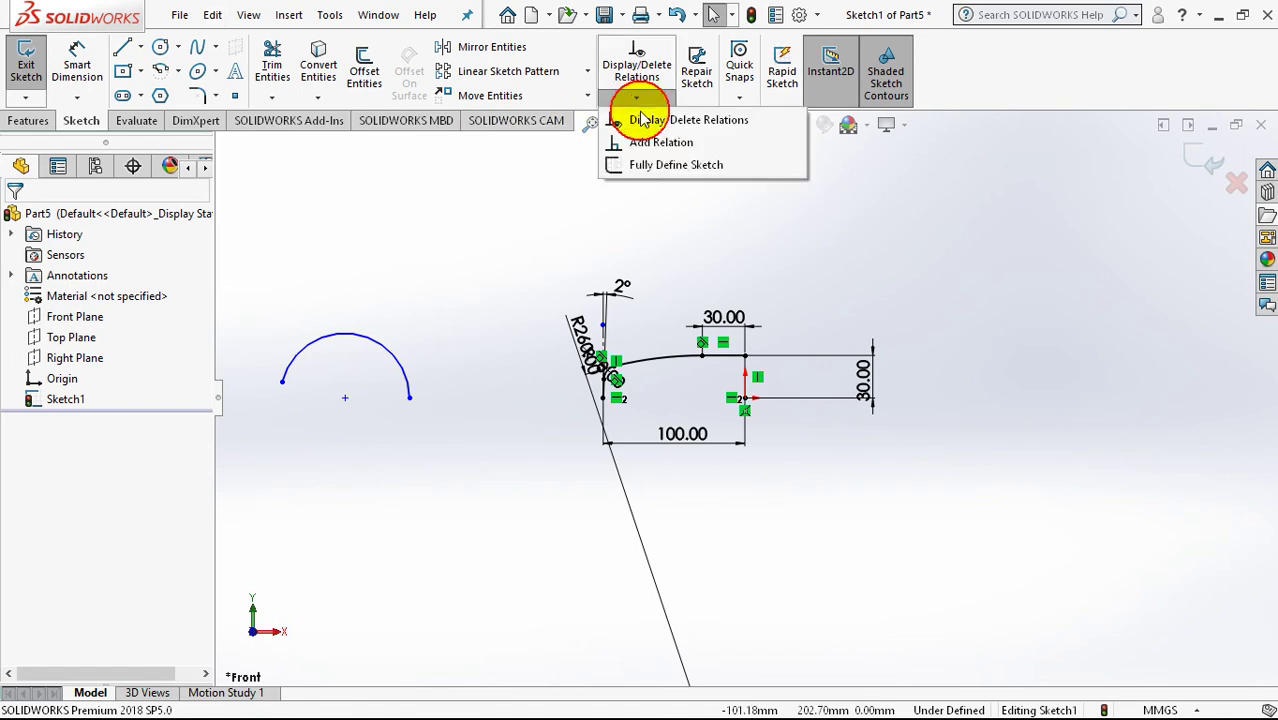
pyautogui.click(660, 142)
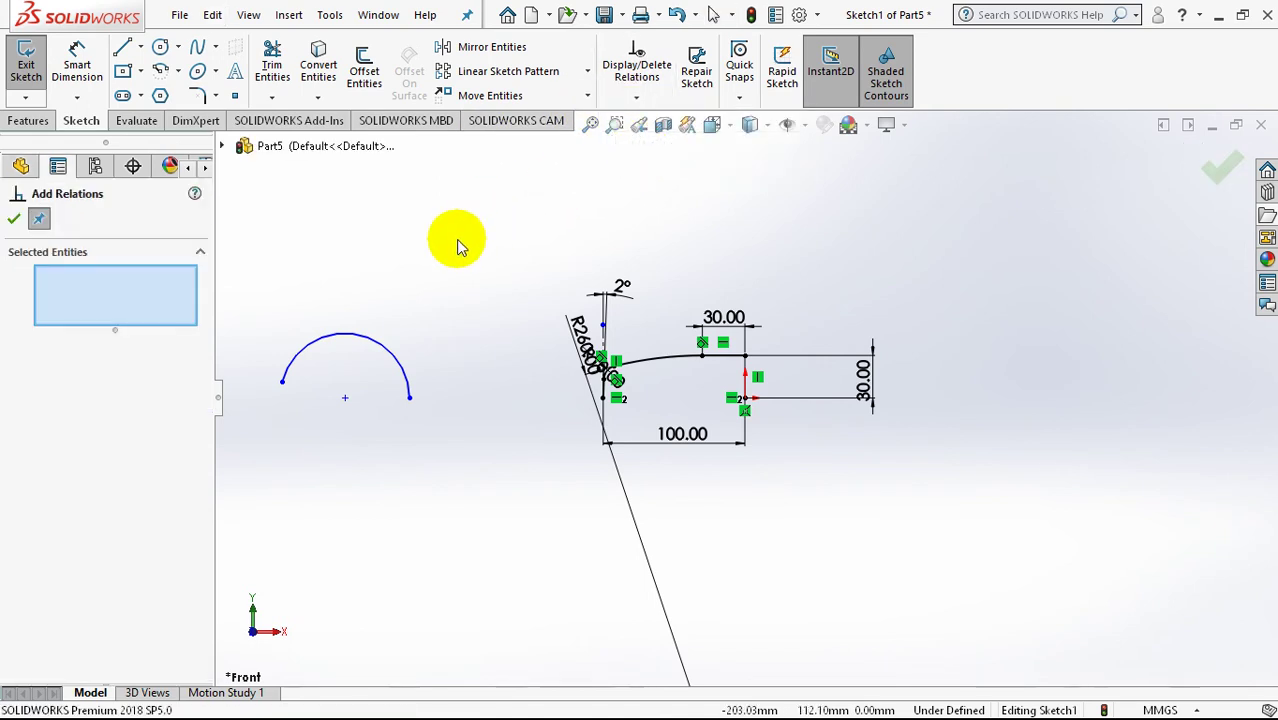
pyautogui.click(282, 381)
pyautogui.click(386, 413)
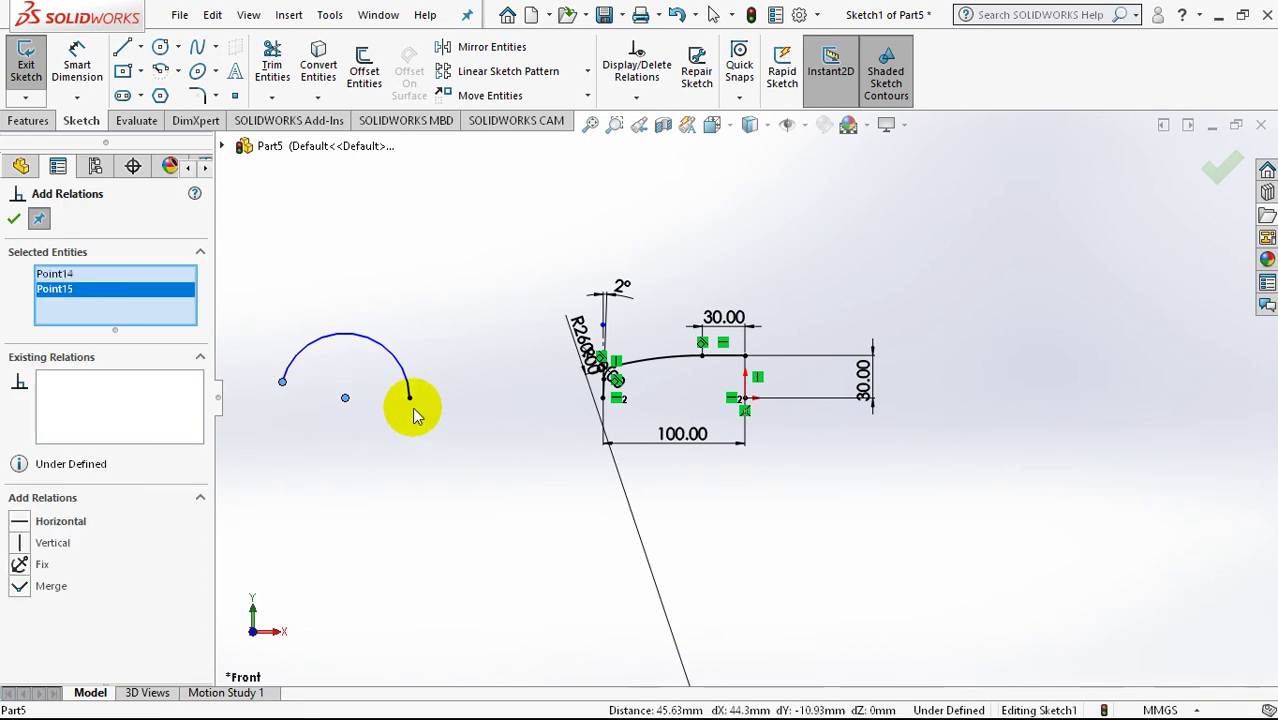
pyautogui.click(411, 400)
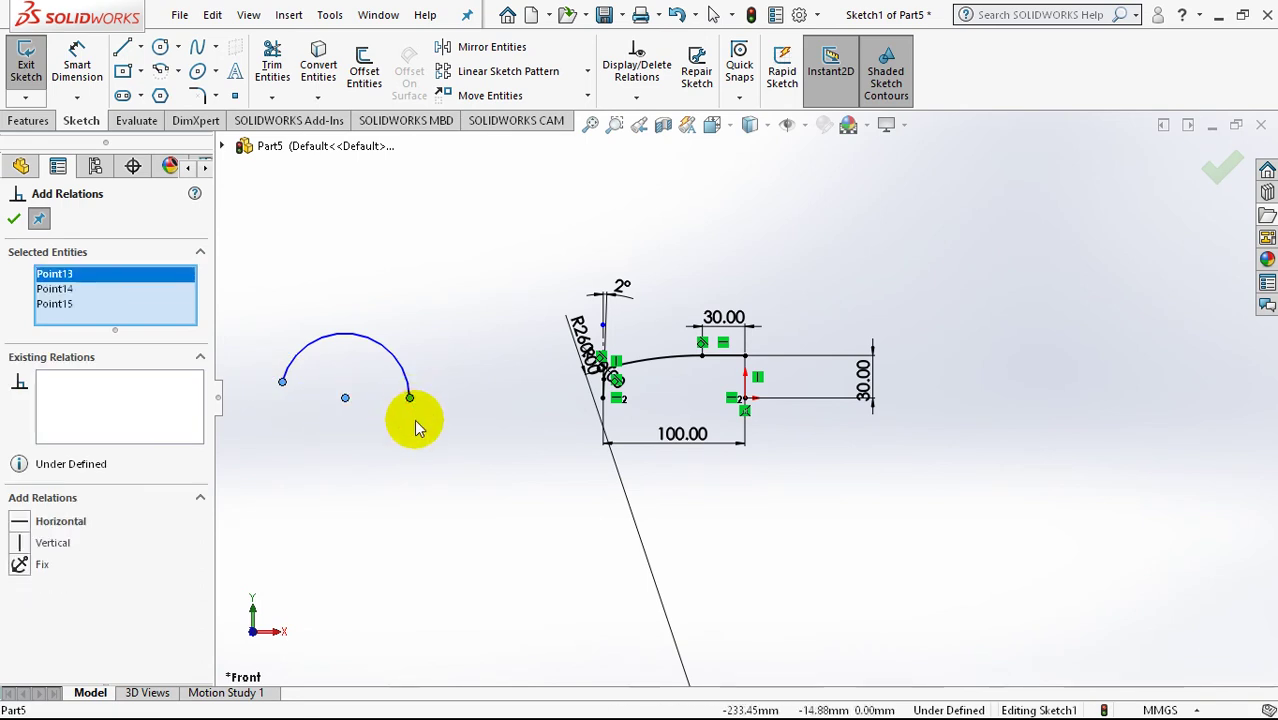
pyautogui.click(745, 399)
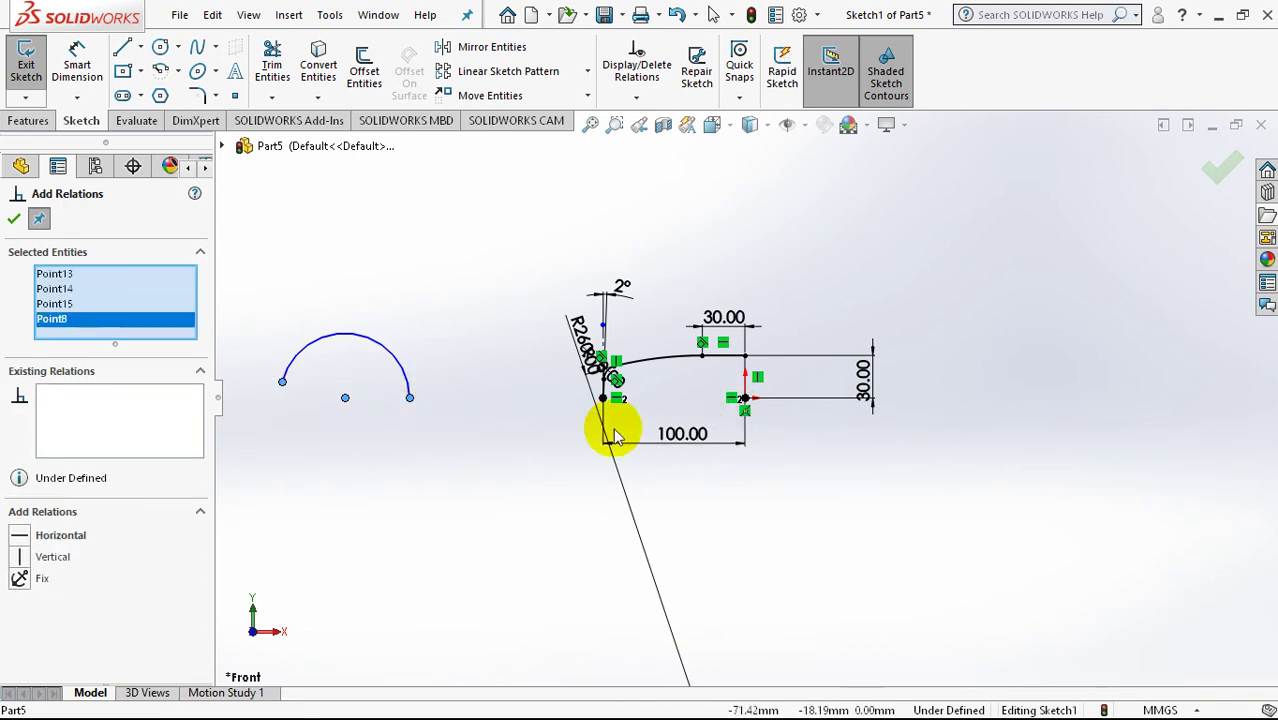
pyautogui.click(24, 535)
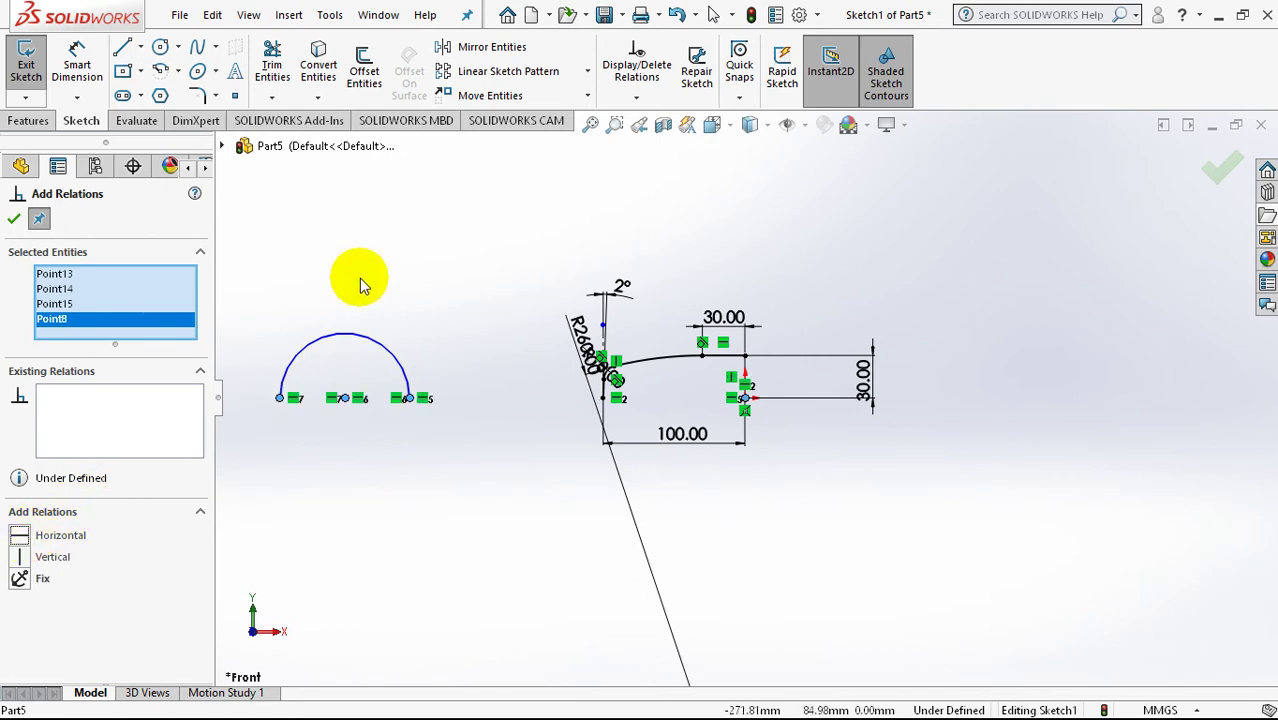
pyautogui.click(12, 220)
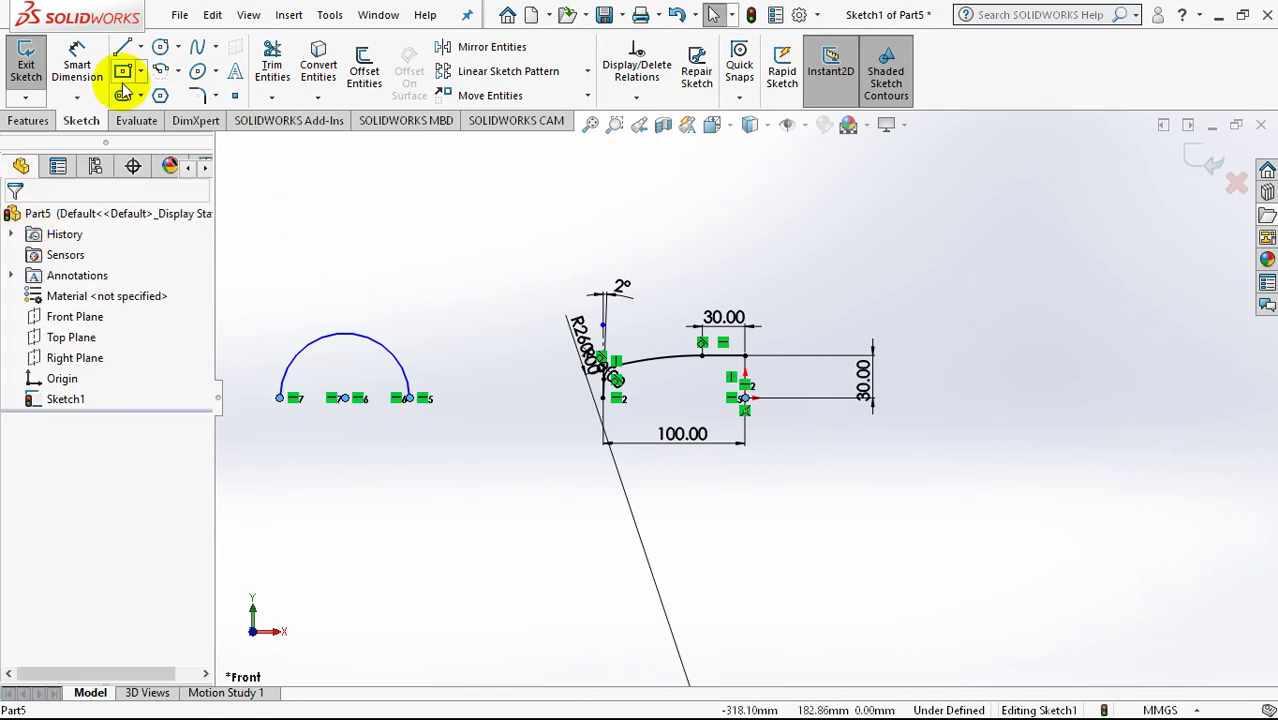
# Step: Dimension the small arc's radius to 15 mm
pyautogui.click(77, 62)
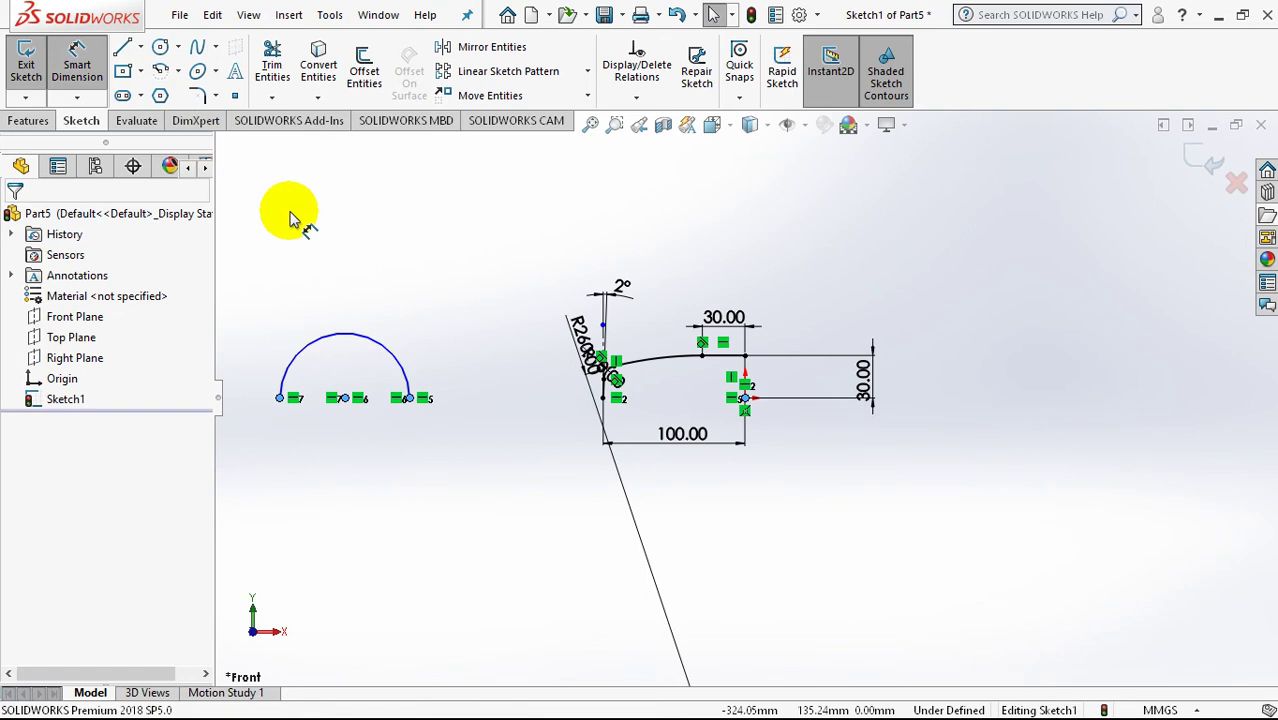
pyautogui.click(362, 334)
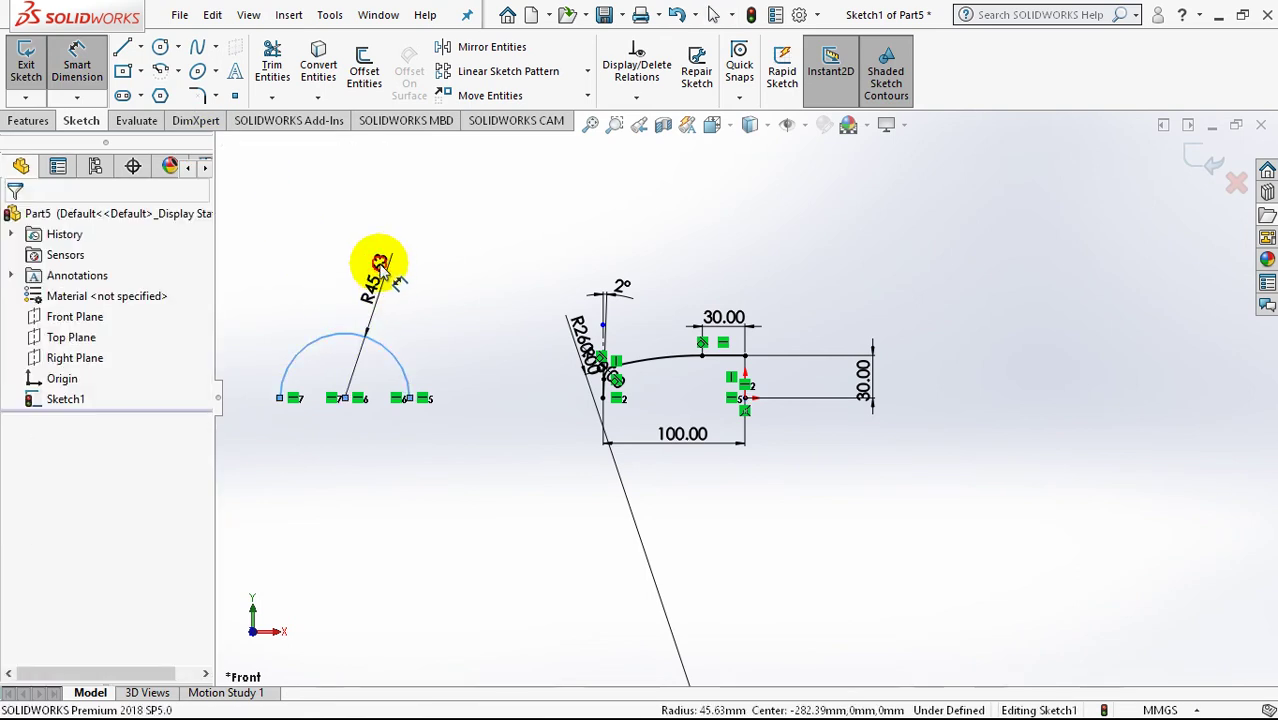
pyautogui.click(379, 264)
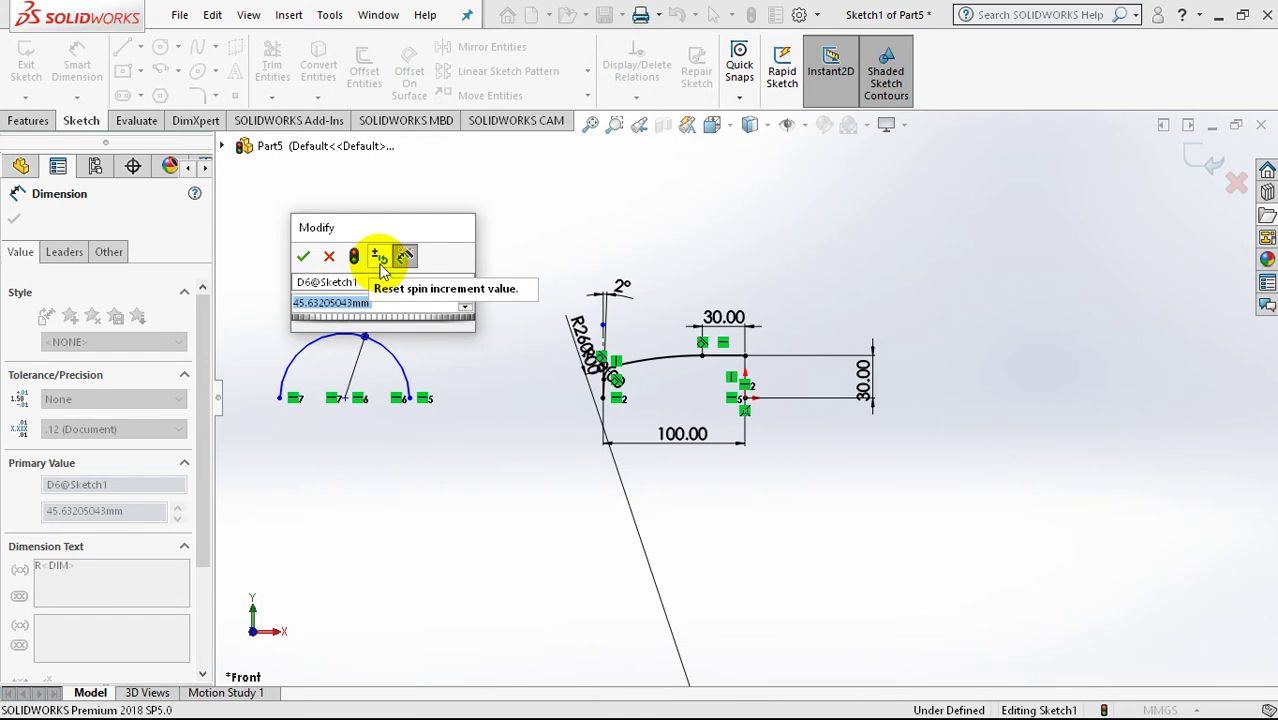
pyautogui.write('45')
pyautogui.press('Return')
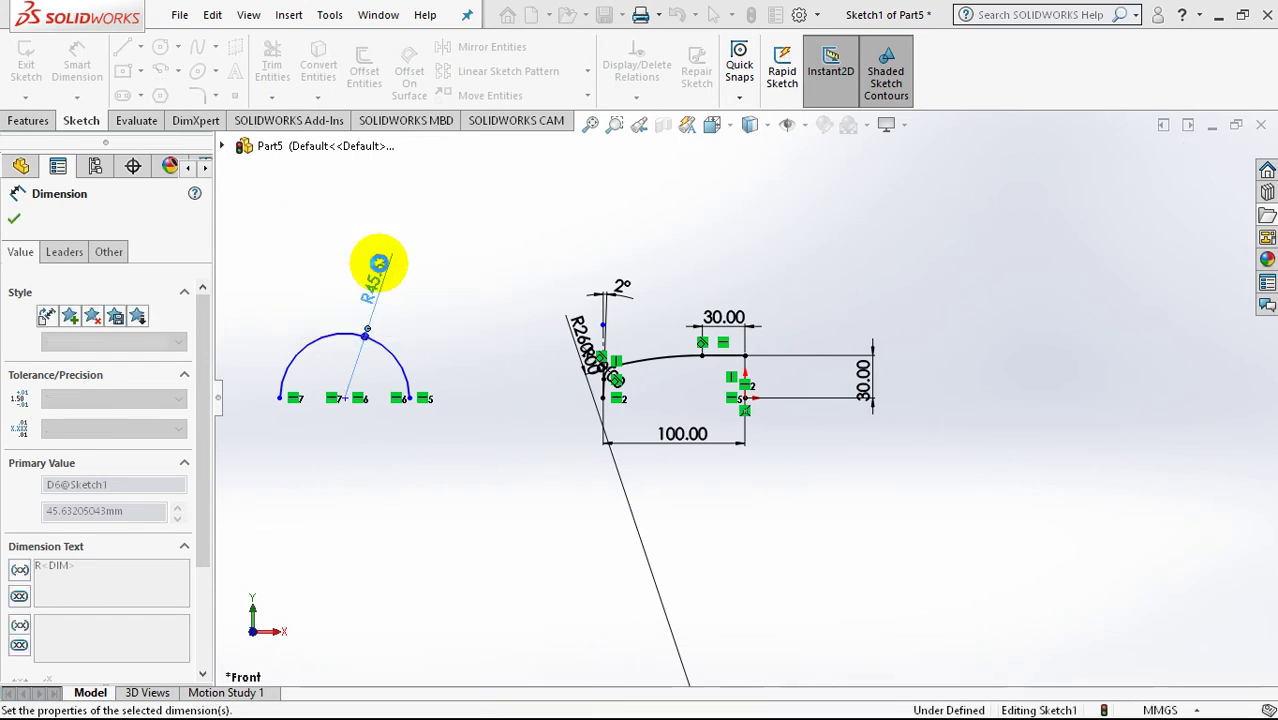
# Step: Set the horizontal distance from the arc's centre to the origin point to 185 mm
pyautogui.click(80, 62)
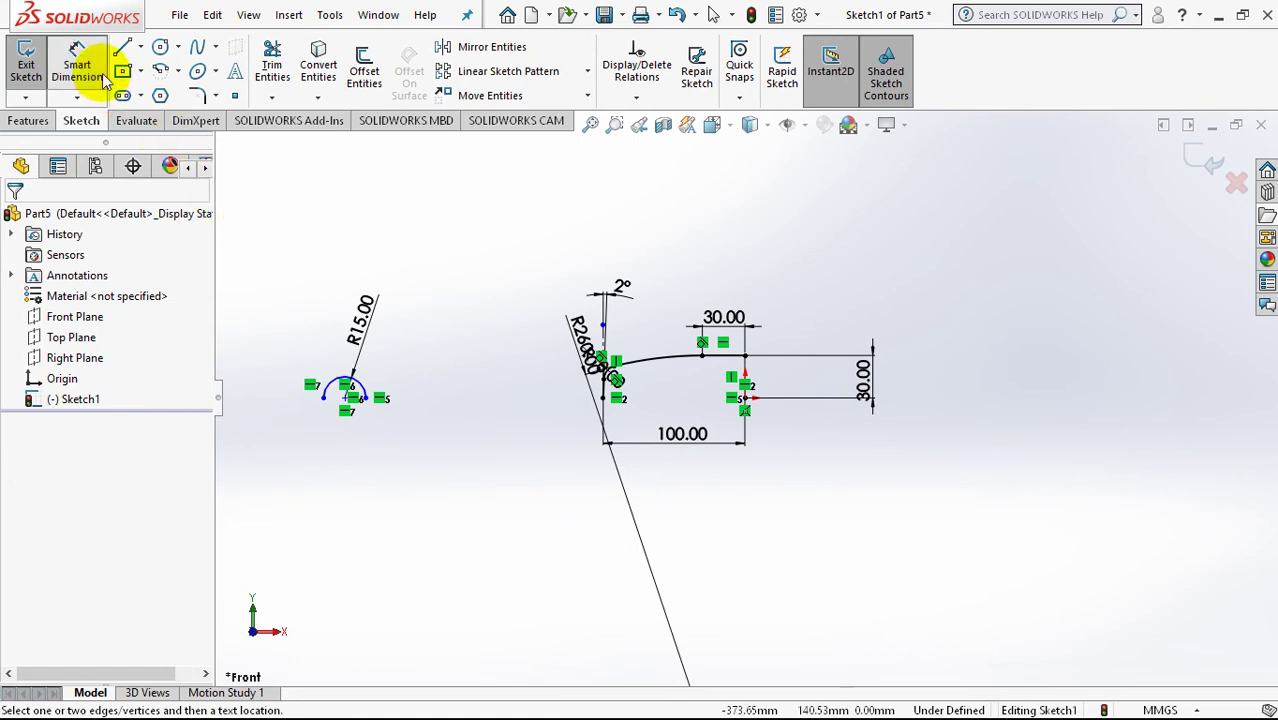
pyautogui.click(346, 401)
pyautogui.click(744, 399)
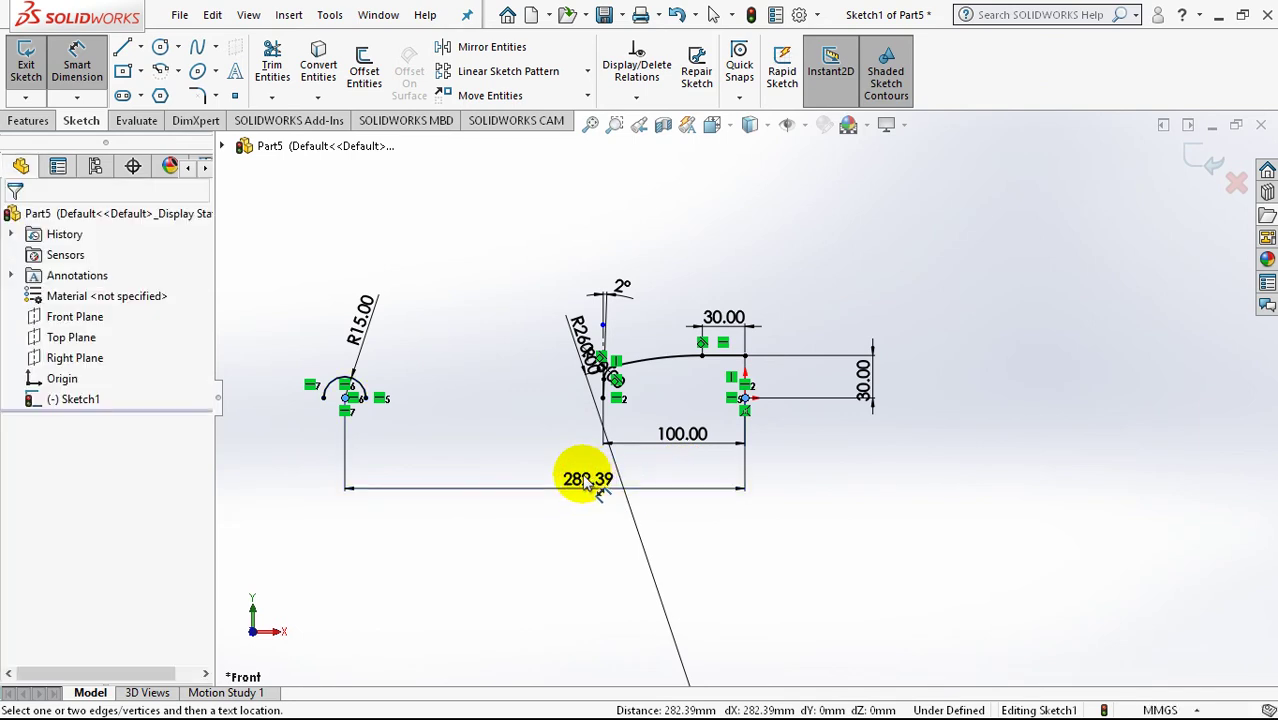
pyautogui.click(588, 482)
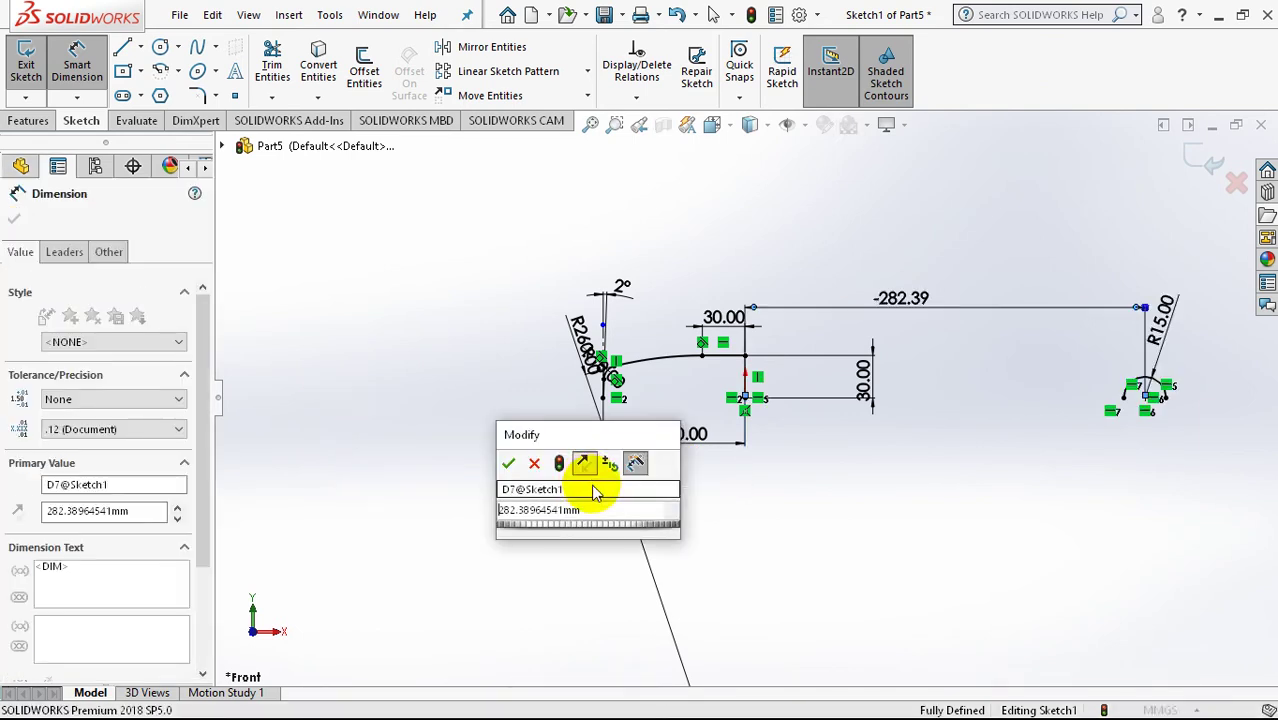
pyautogui.moveTo(594, 511); pyautogui.dragTo(485, 511)
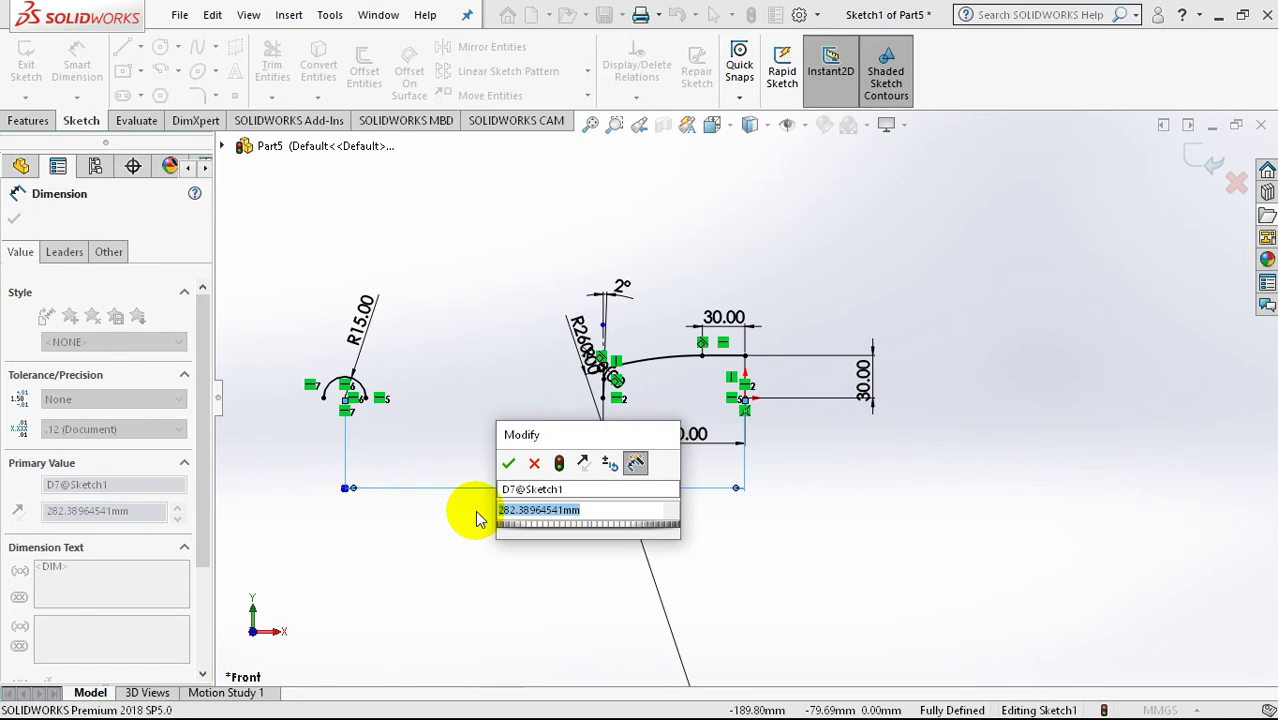
pyautogui.write('185')
pyautogui.press('Return')
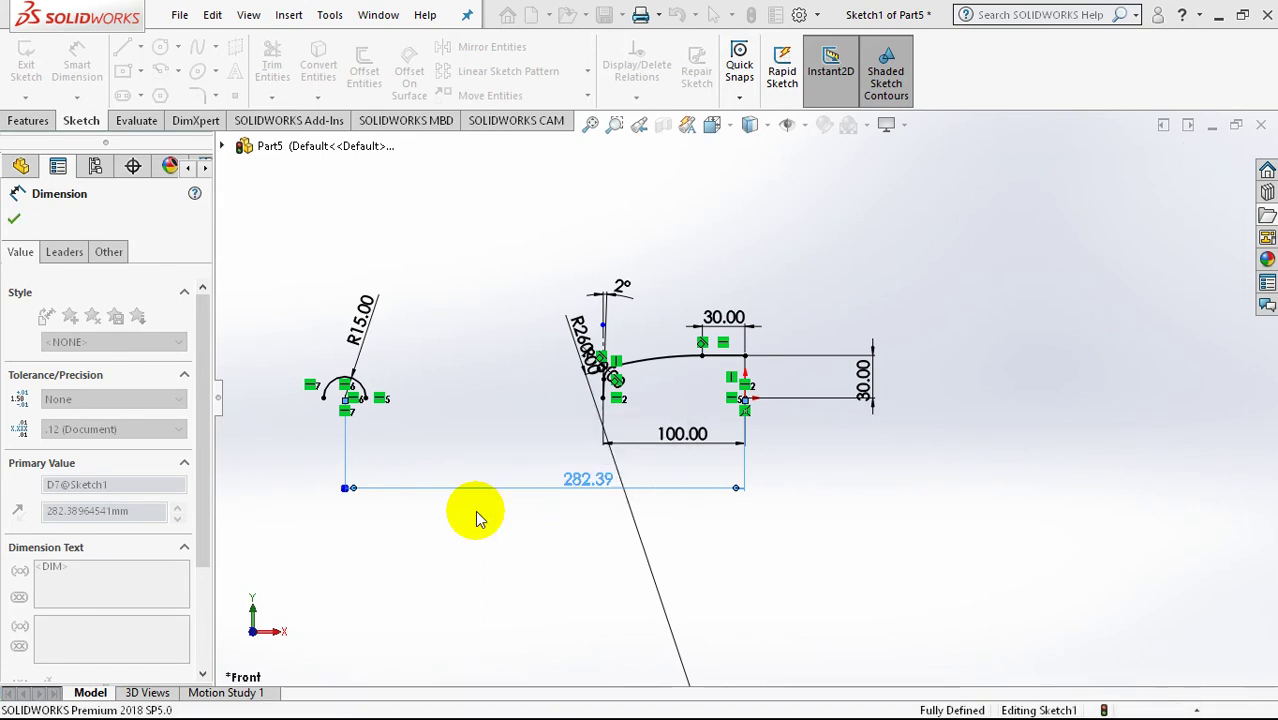
pyautogui.click(492, 545)
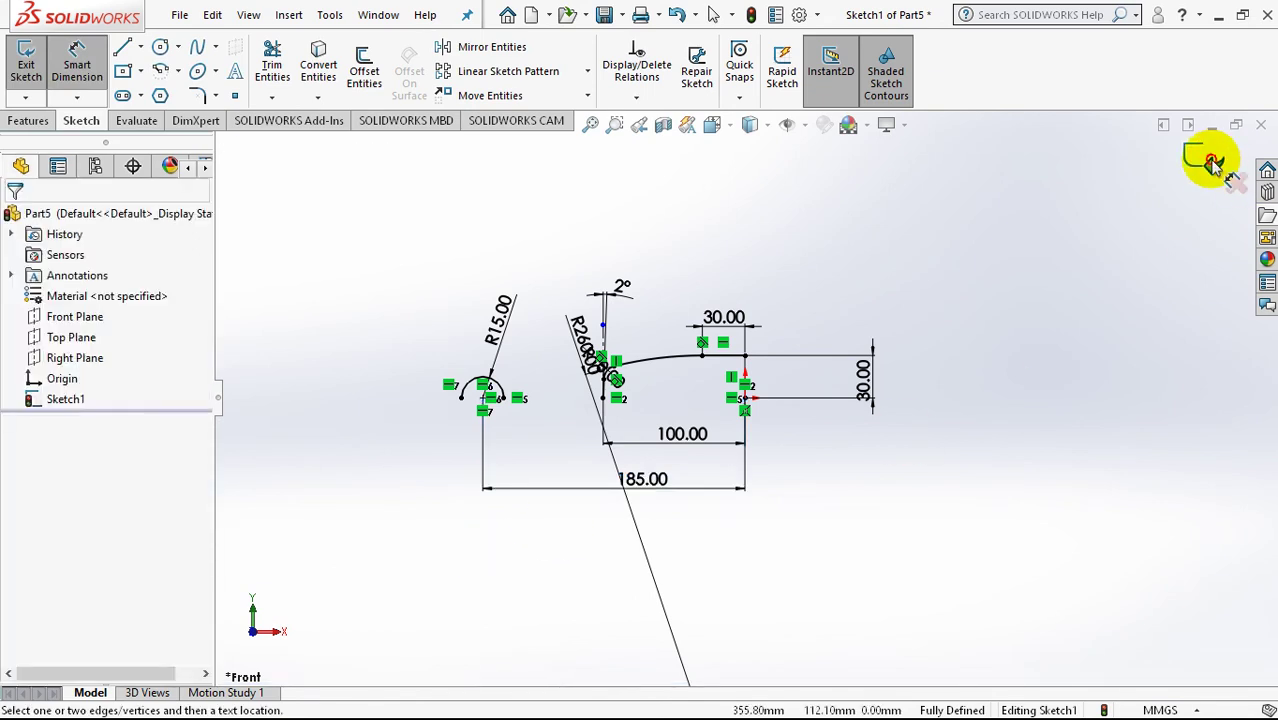
# Step: Exit Sketch1 and orbit the view to see the profile tilted in 3D
pyautogui.click(1158, 217)
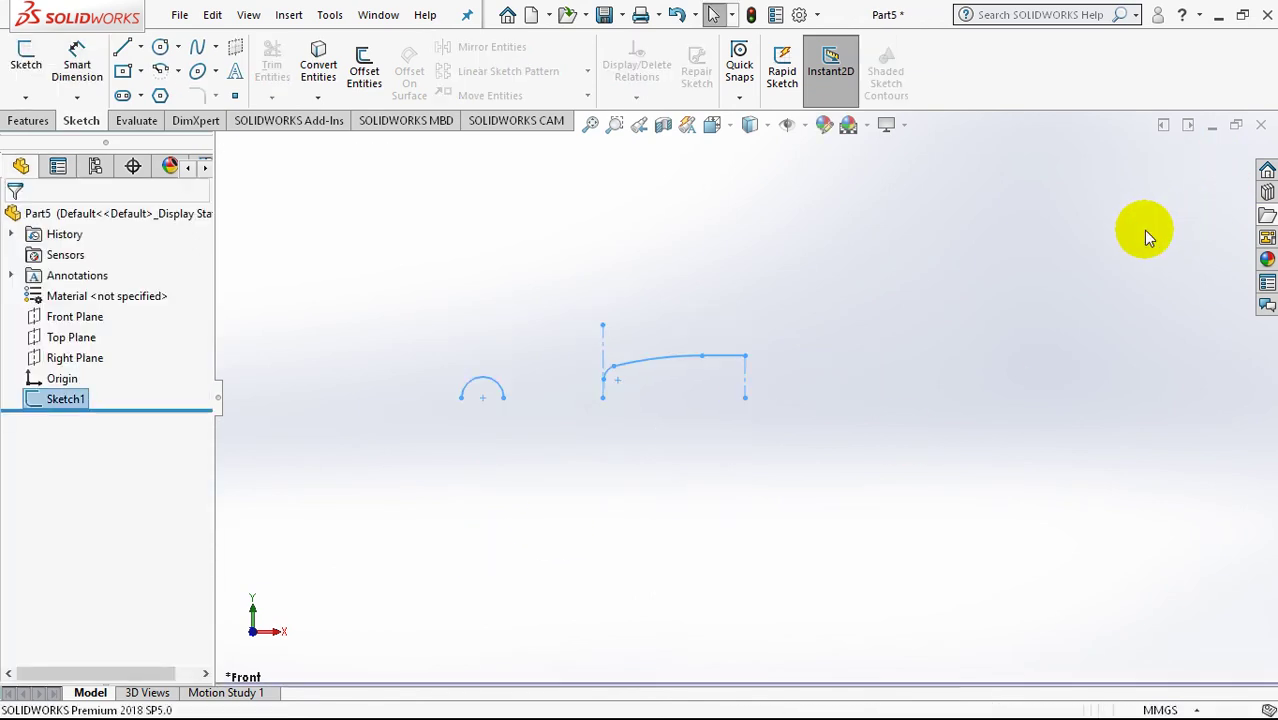
pyautogui.moveTo(753, 349)
pyautogui.mouseDown(button='middle')
pyautogui.moveTo(355, 500)
pyautogui.moveTo(437, 533)
pyautogui.mouseUp(button='middle')
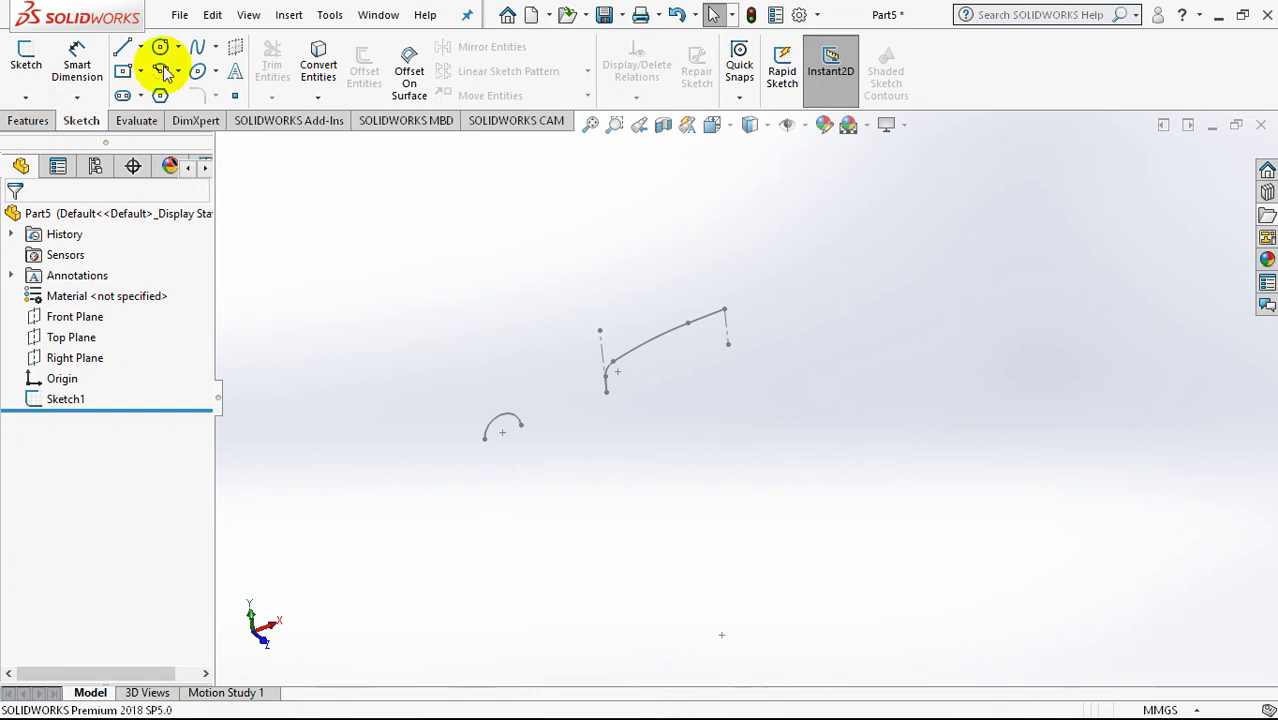
pyautogui.click(288, 14)
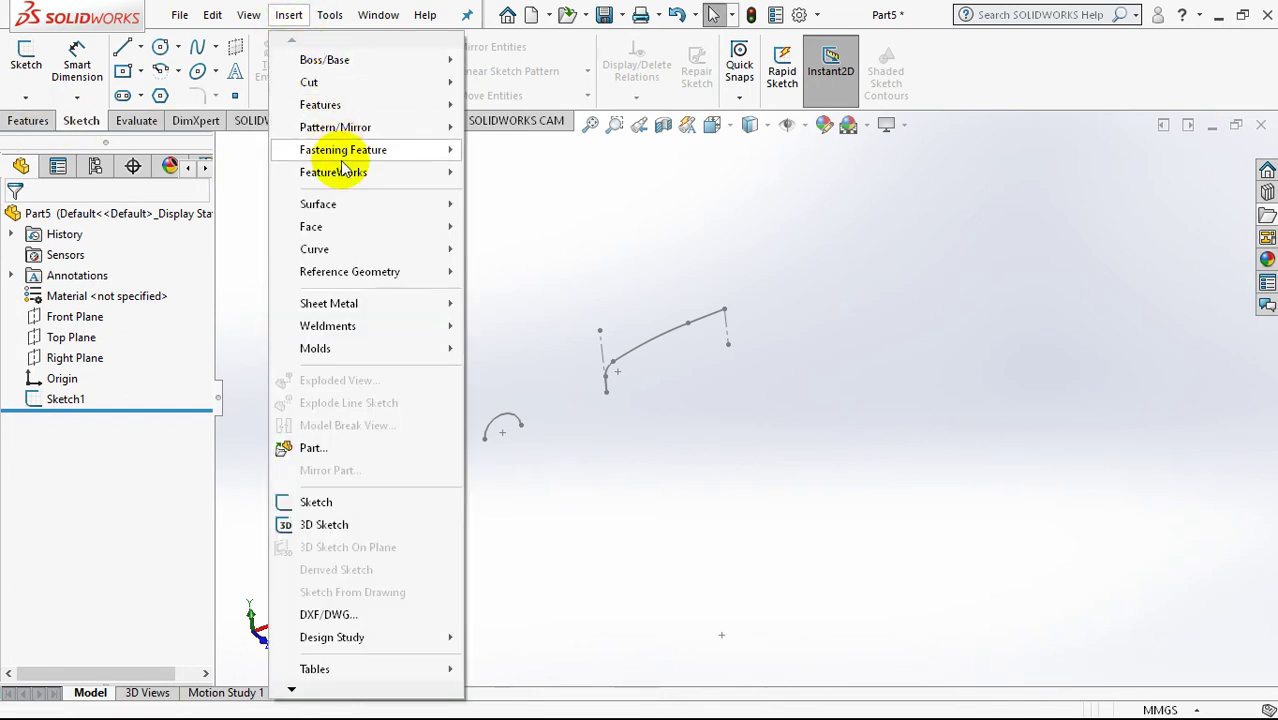
pyautogui.moveTo(318, 204)
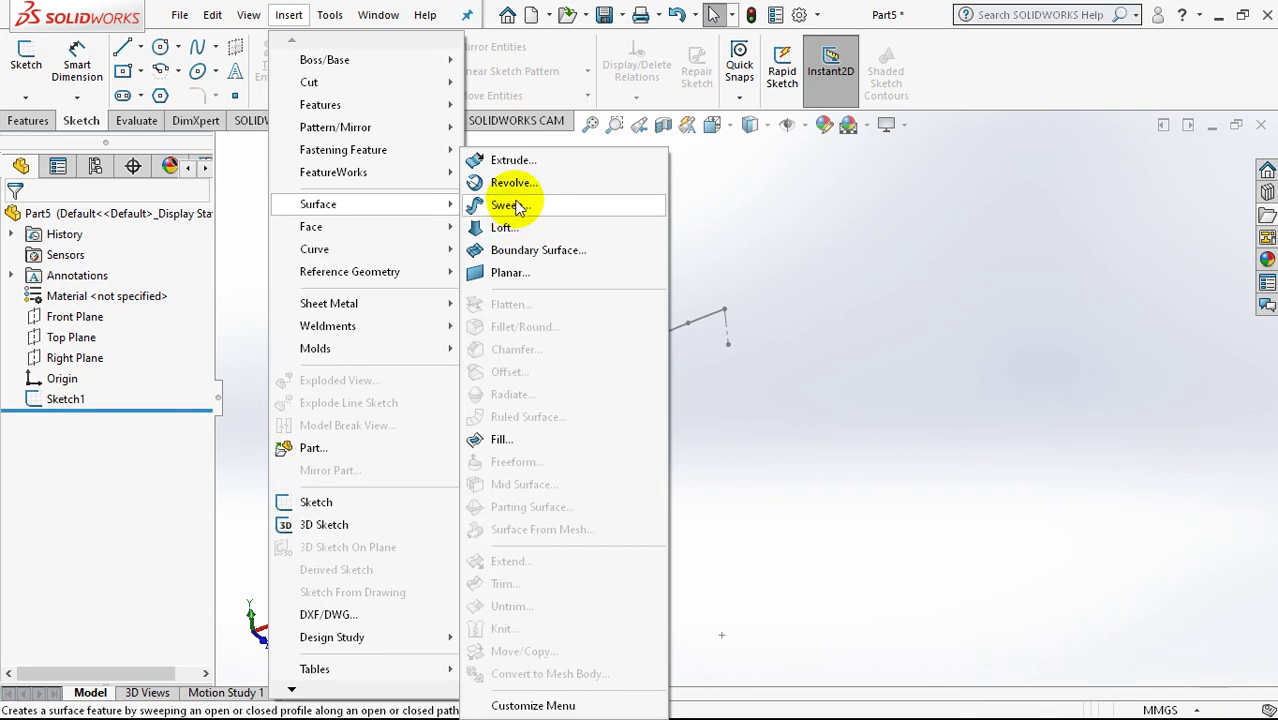
# Step: Revolve Sketch1 a full 360° as a surface about the right vertical line, forming the disc and ring
pyautogui.click(512, 183)
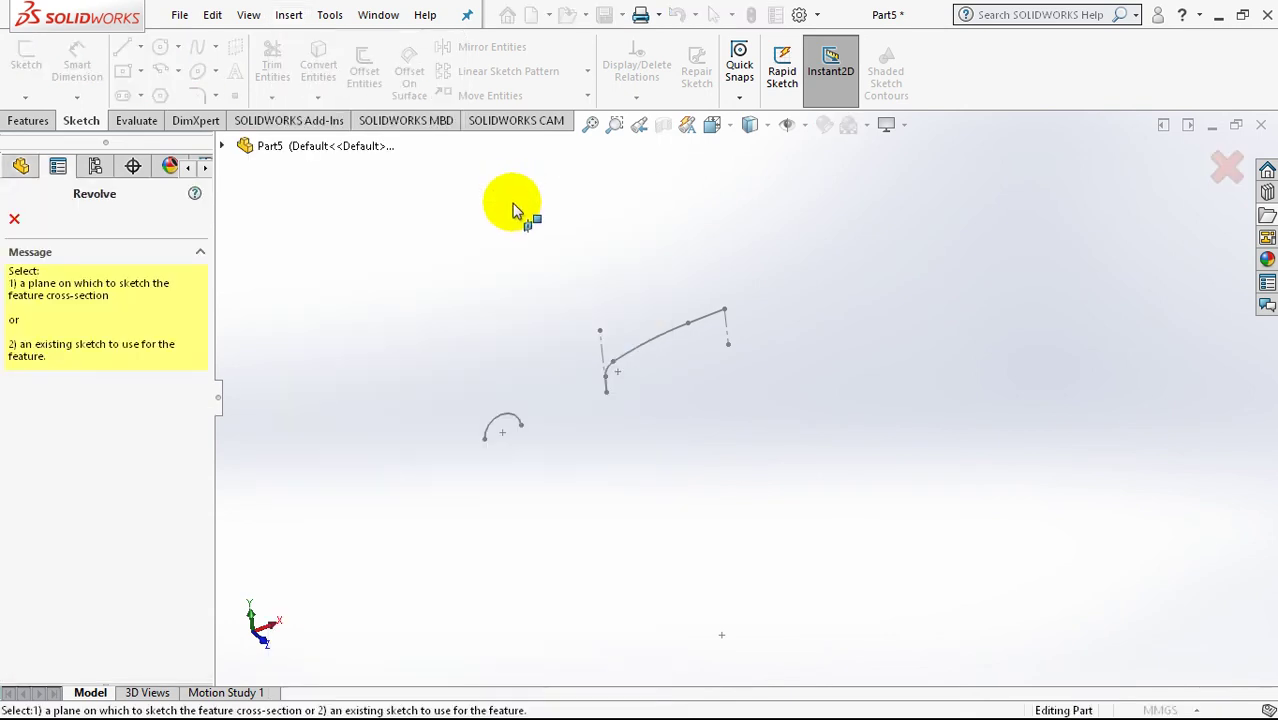
pyautogui.click(646, 346)
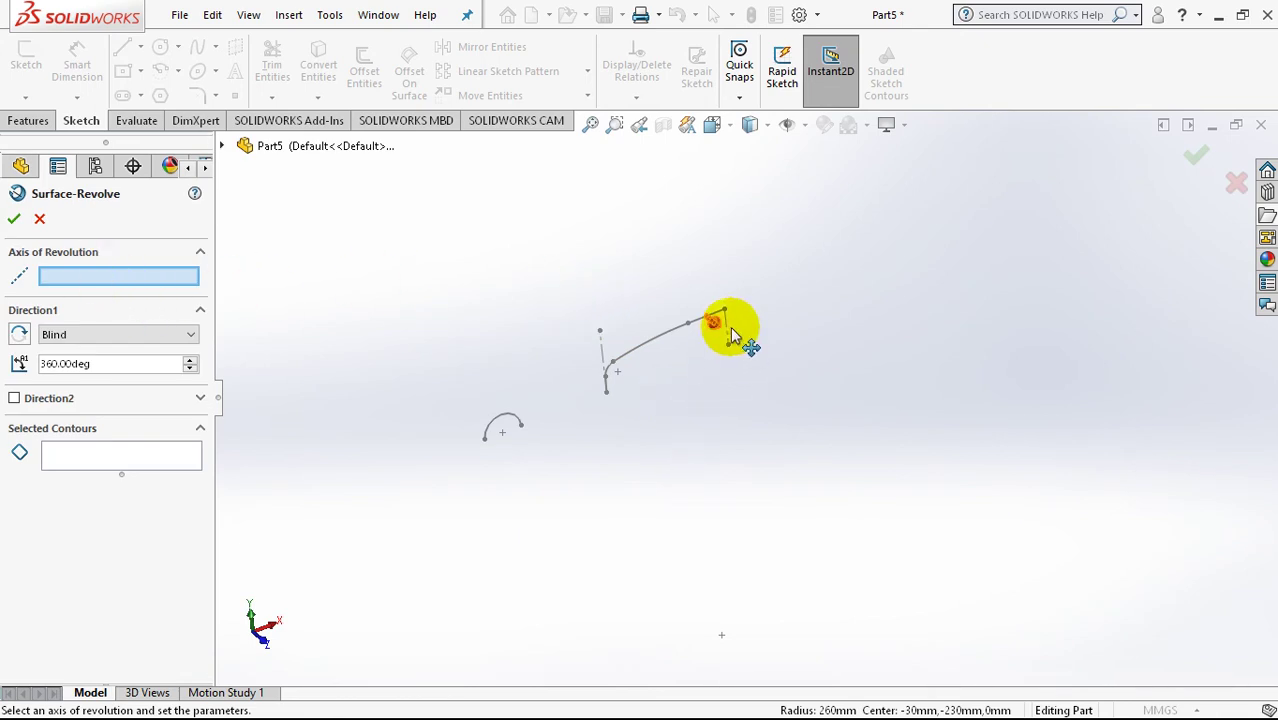
pyautogui.scroll(-3, 730, 333)
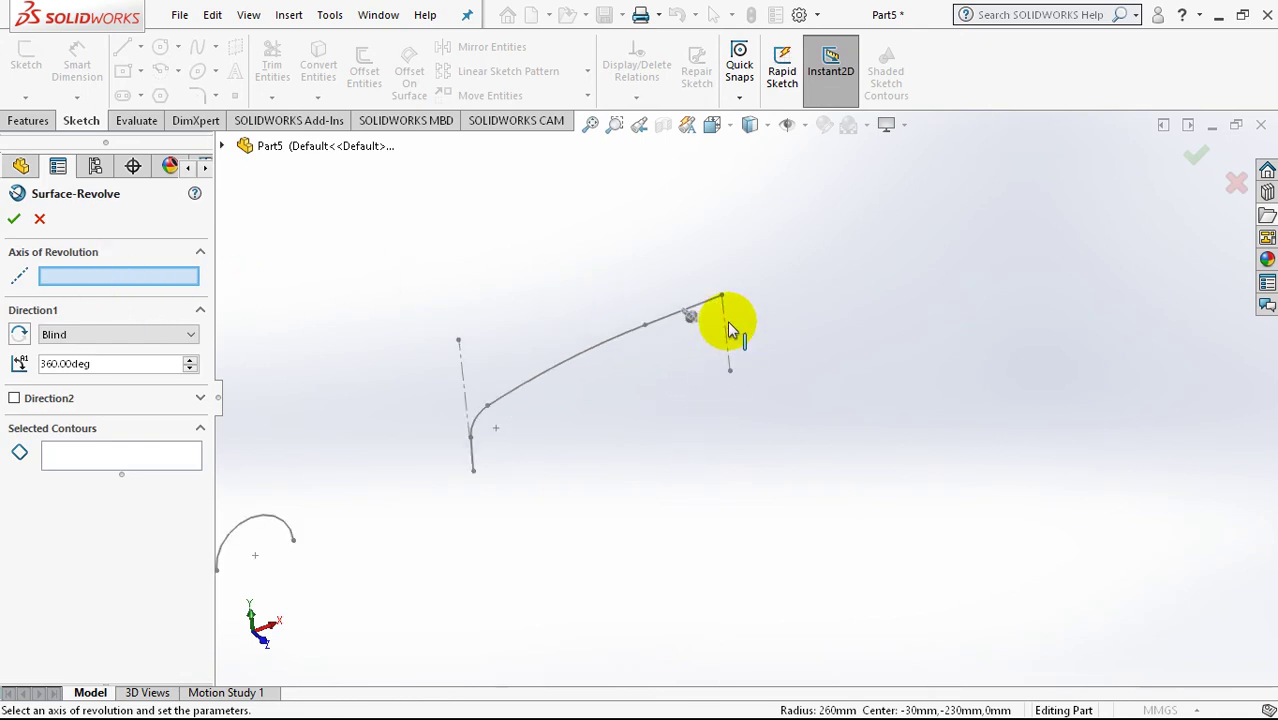
pyautogui.click(726, 327)
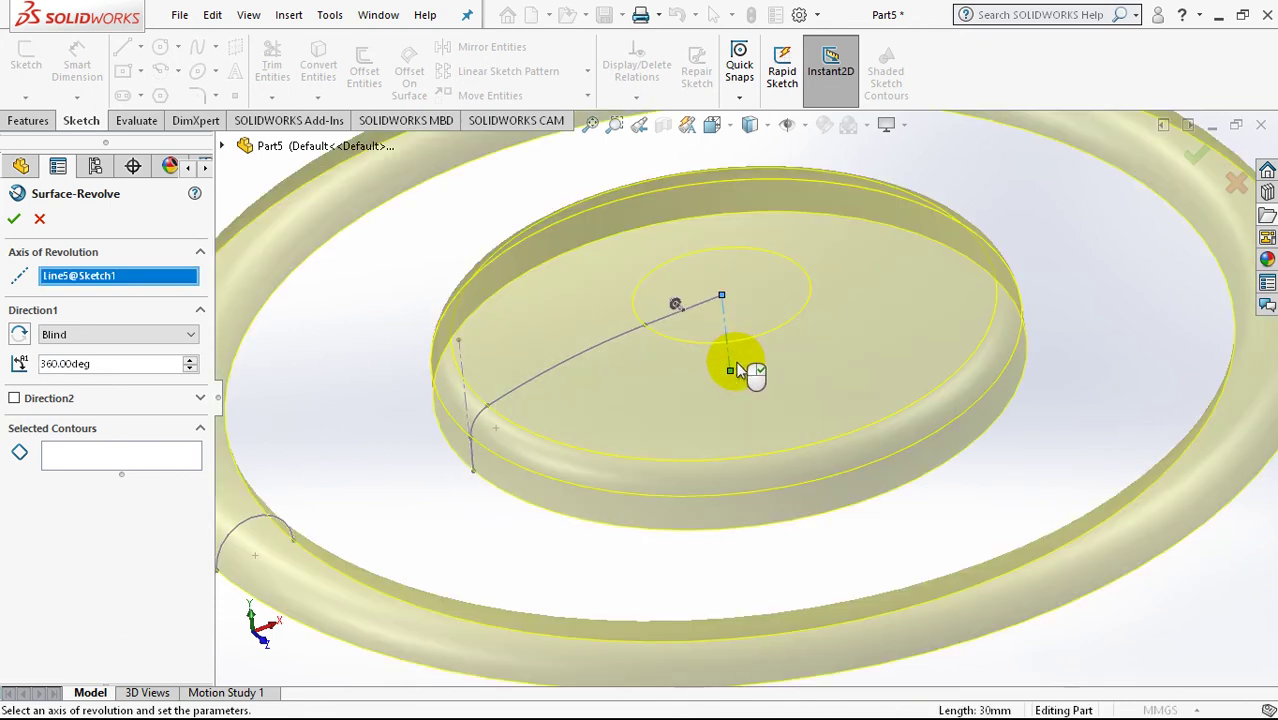
pyautogui.scroll(2, 745, 362)
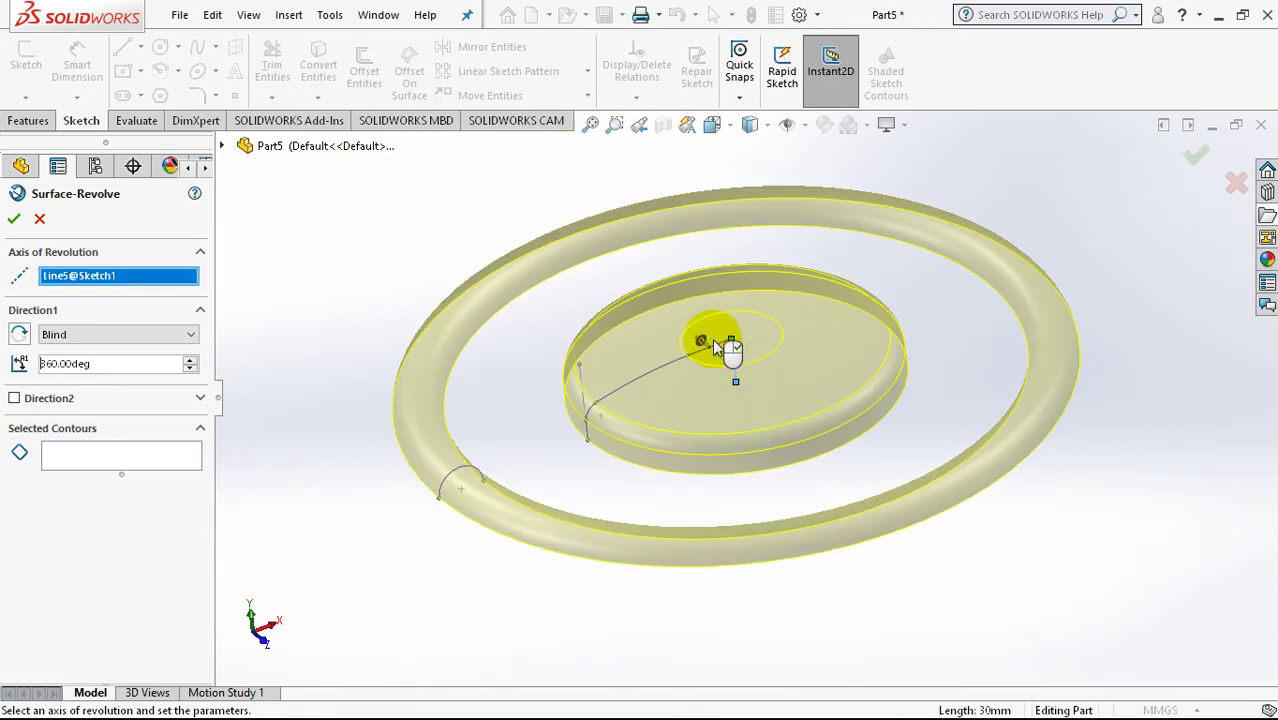
pyautogui.click(14, 218)
pyautogui.moveTo(1050, 379)
pyautogui.mouseDown(button='middle')
pyautogui.moveTo(1111, 373)
pyautogui.moveTo(1013, 309)
pyautogui.mouseUp(button='middle')
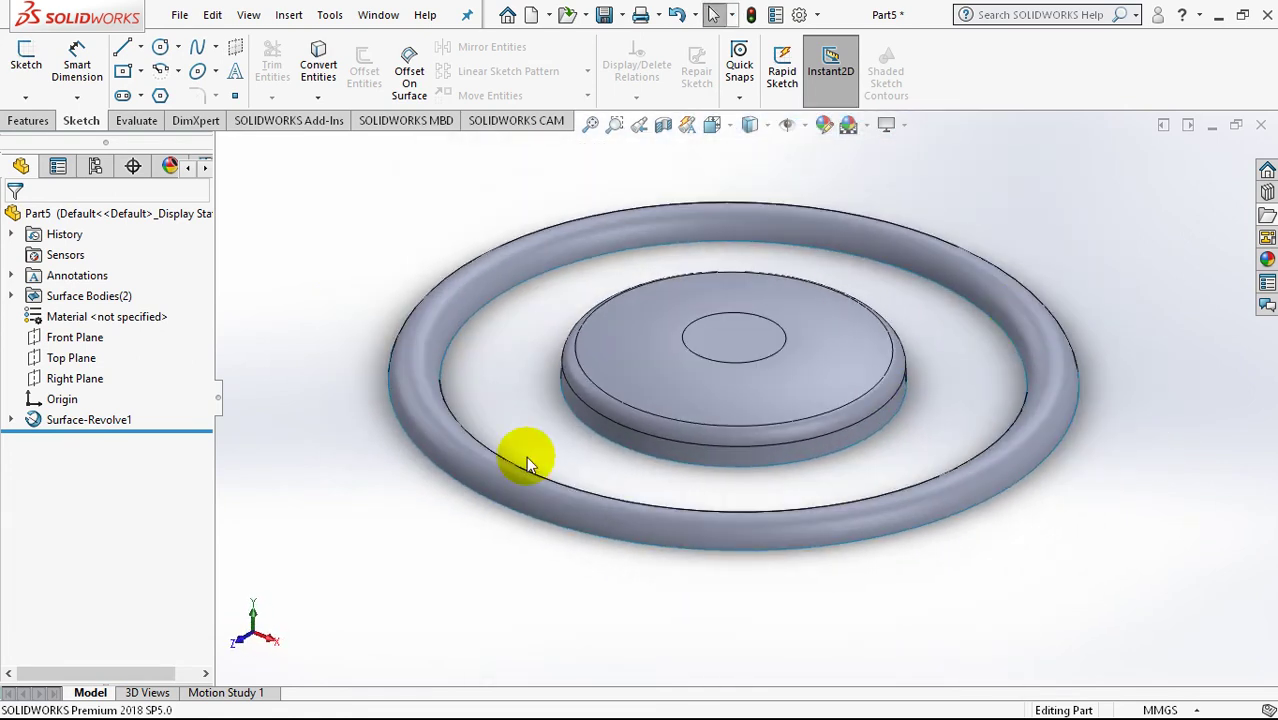
# Step: Create Plane1 offset 110 mm from the Front Plane, flipped to the opposite side
pyautogui.click(28, 120)
pyautogui.click(752, 102)
pyautogui.click(757, 118)
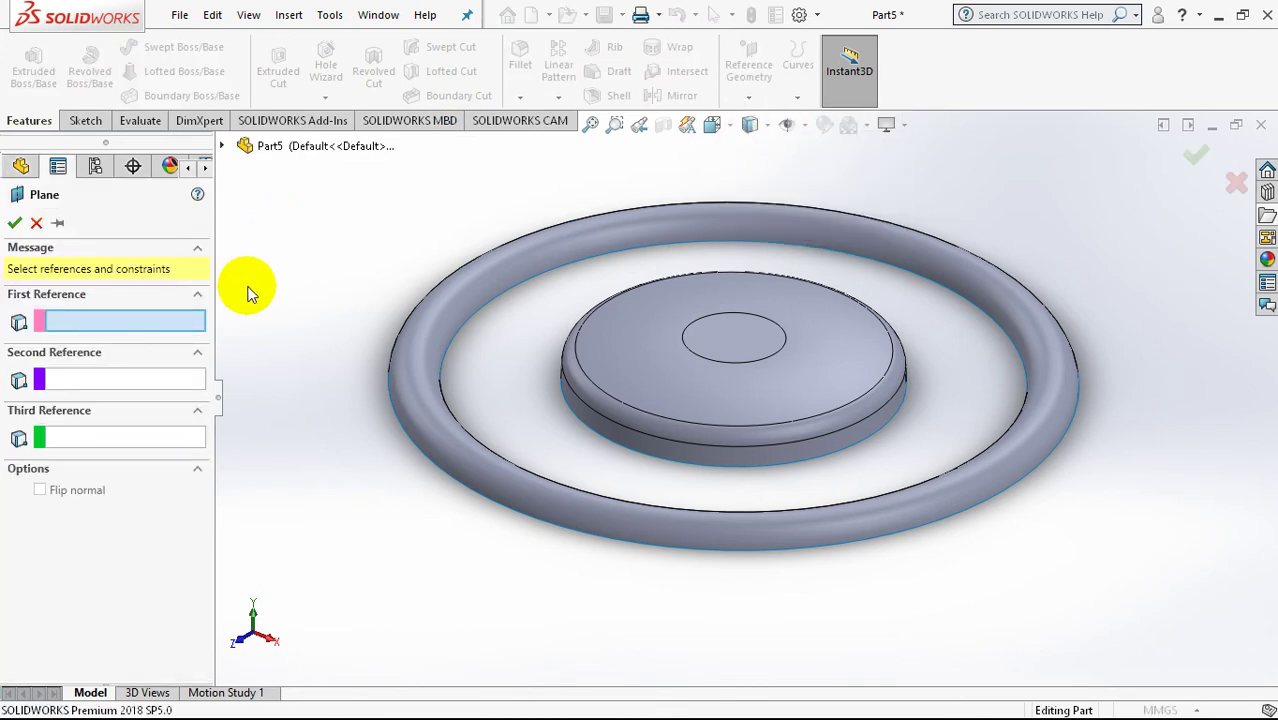
pyautogui.click(222, 146)
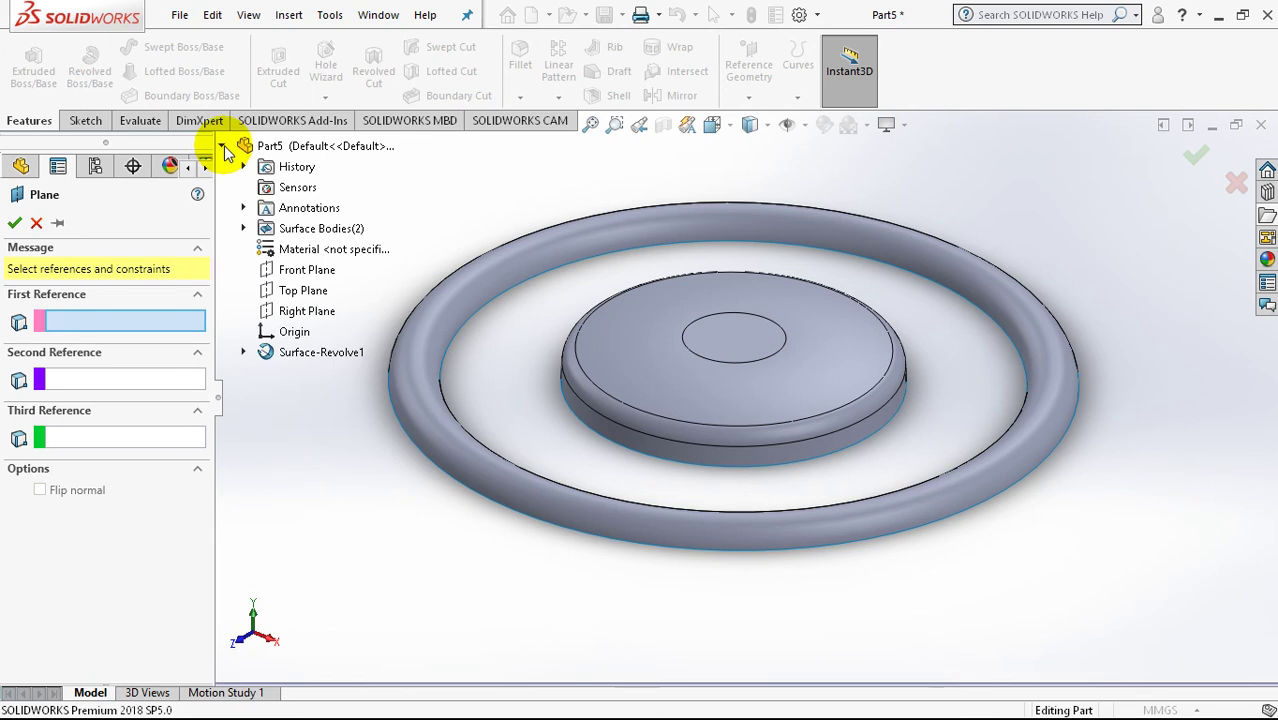
pyautogui.click(303, 279)
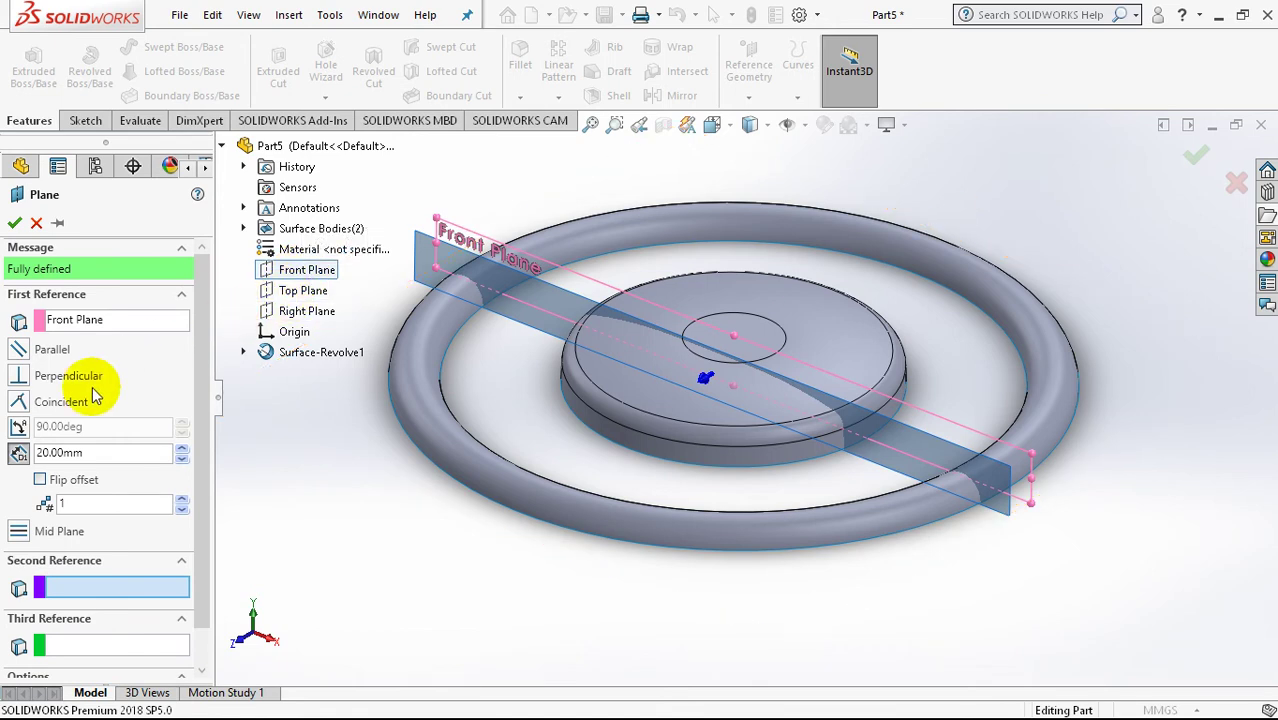
pyautogui.doubleClick(86, 452)
pyautogui.write('110')
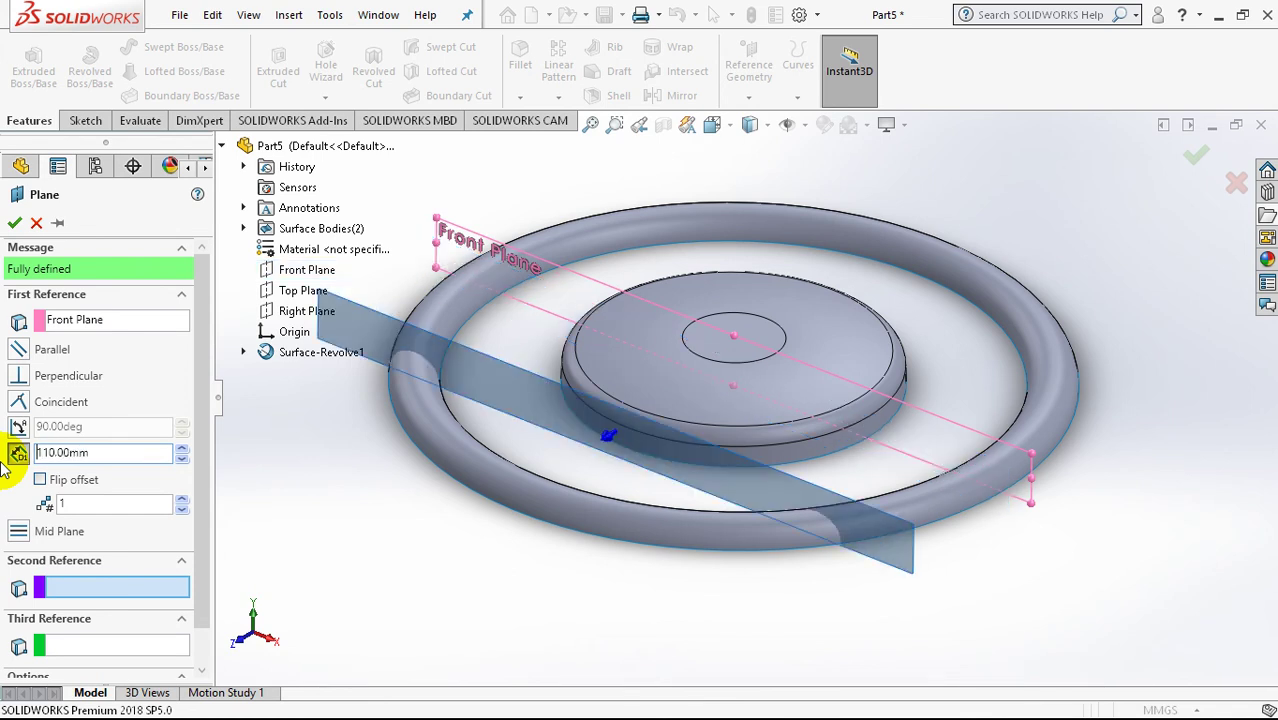
pyautogui.click(40, 482)
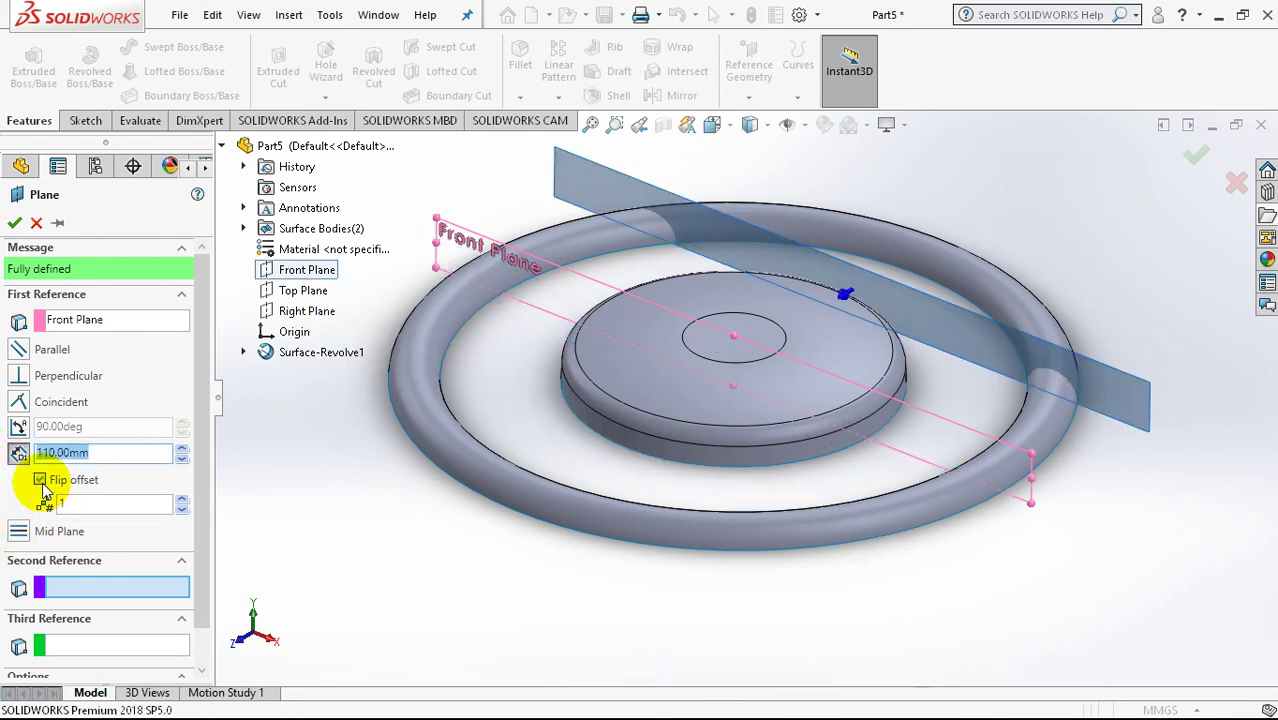
pyautogui.click(16, 222)
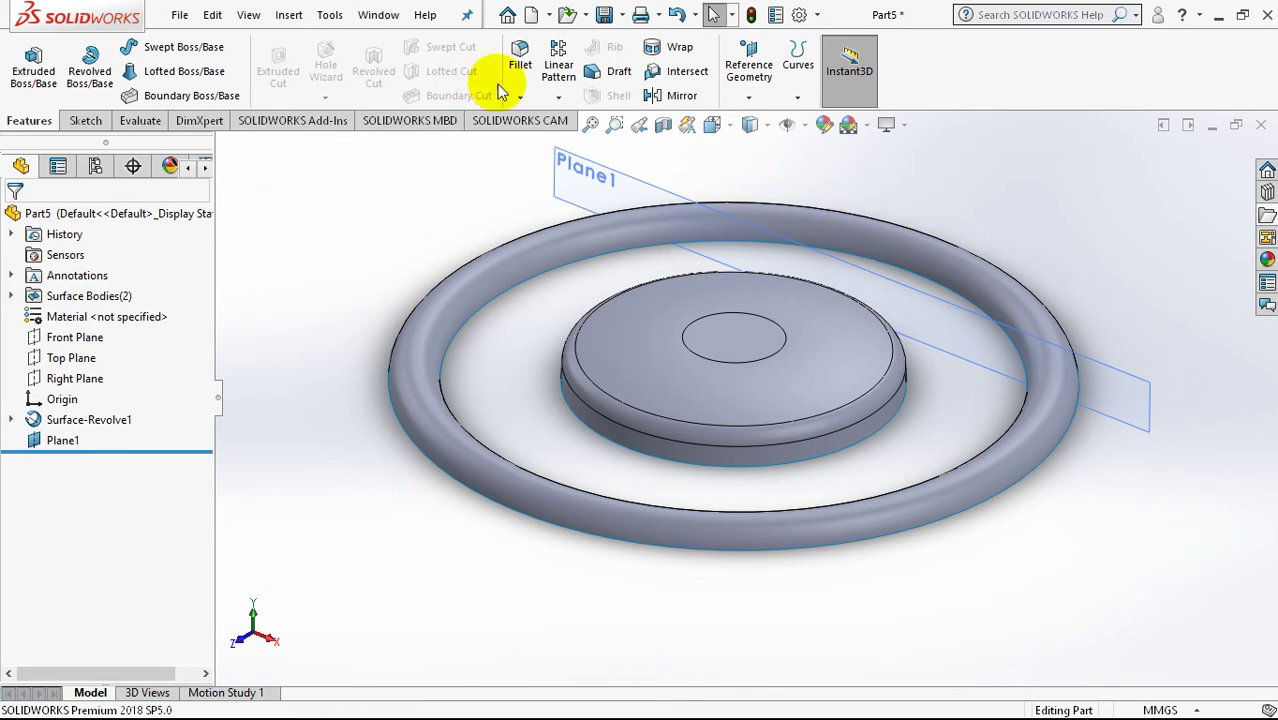
pyautogui.click(752, 97)
# Step: Start a reference plane based on Plane1, then cancel it
pyautogui.click(764, 120)
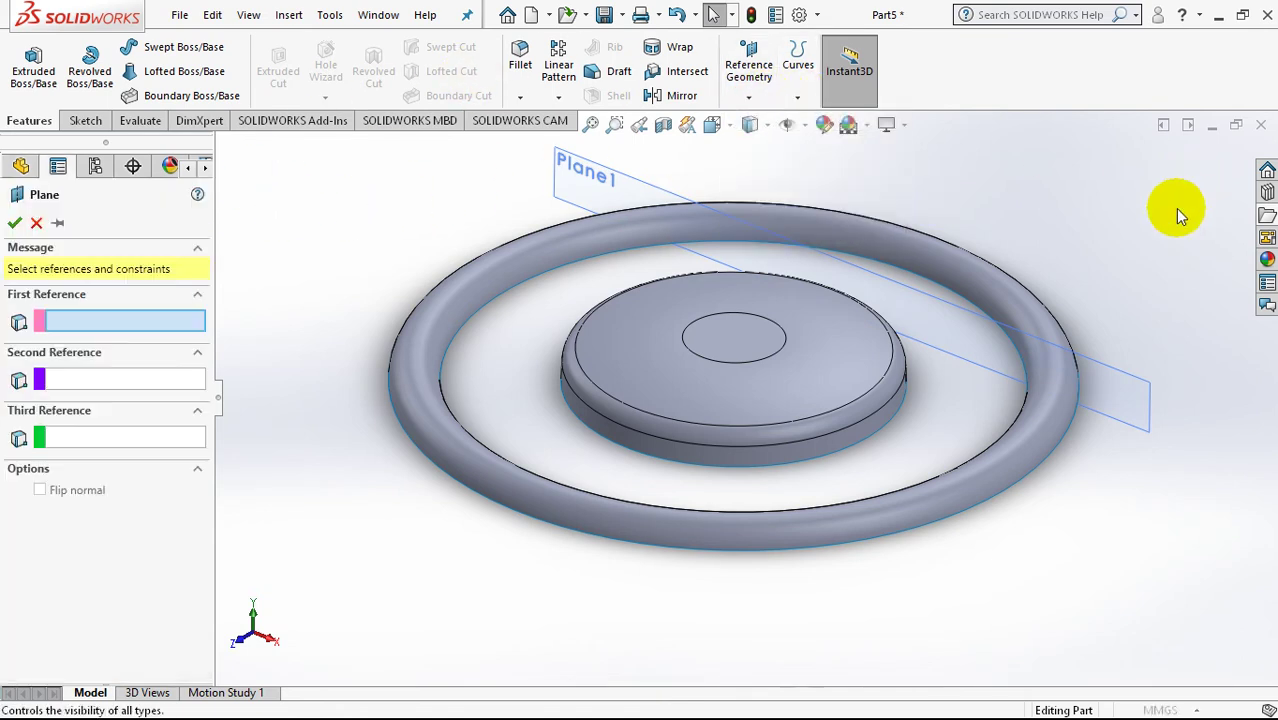
pyautogui.click(1130, 375)
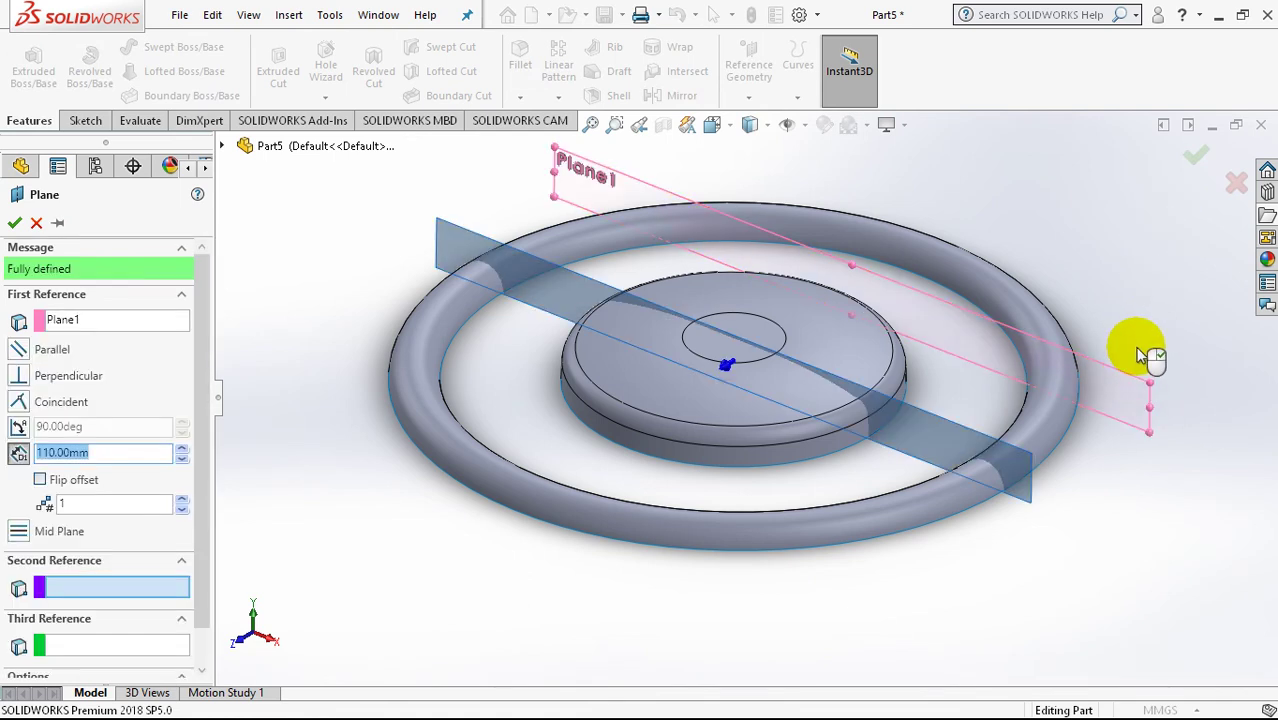
pyautogui.click(36, 222)
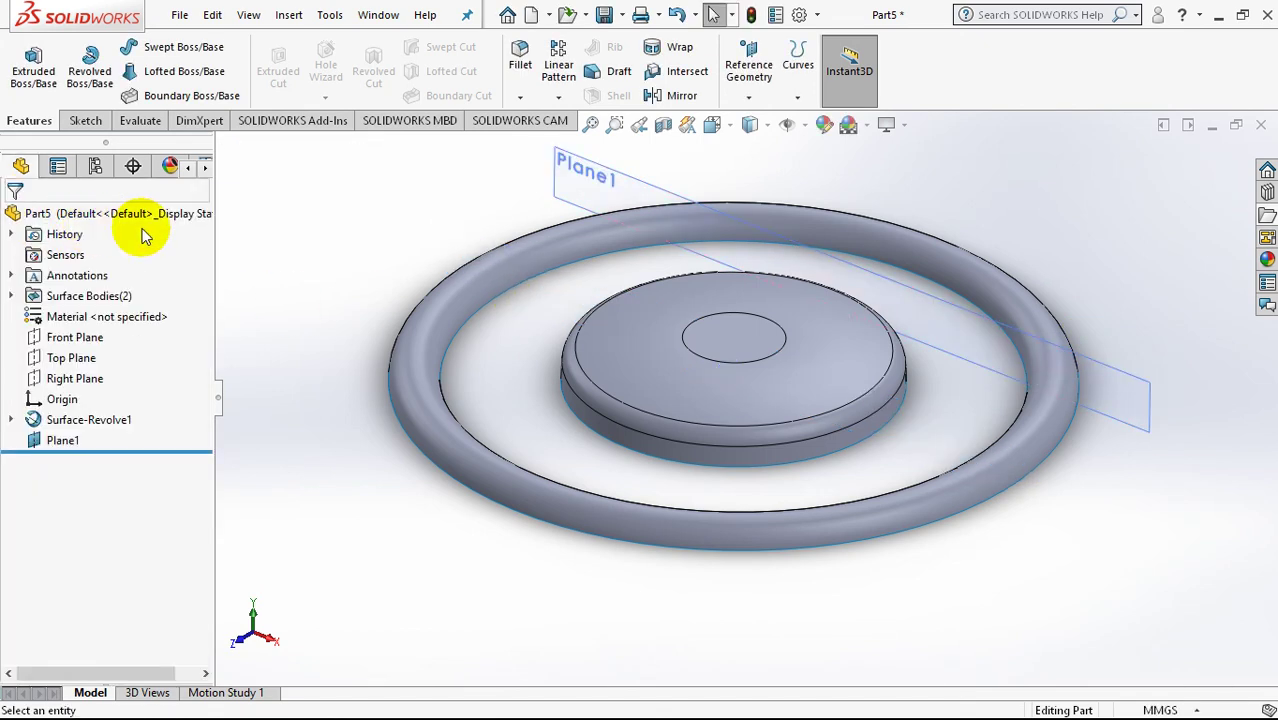
# Step: Create Plane2 offset 155 mm from the Front Plane on the flipped side
pyautogui.click(749, 97)
pyautogui.click(768, 121)
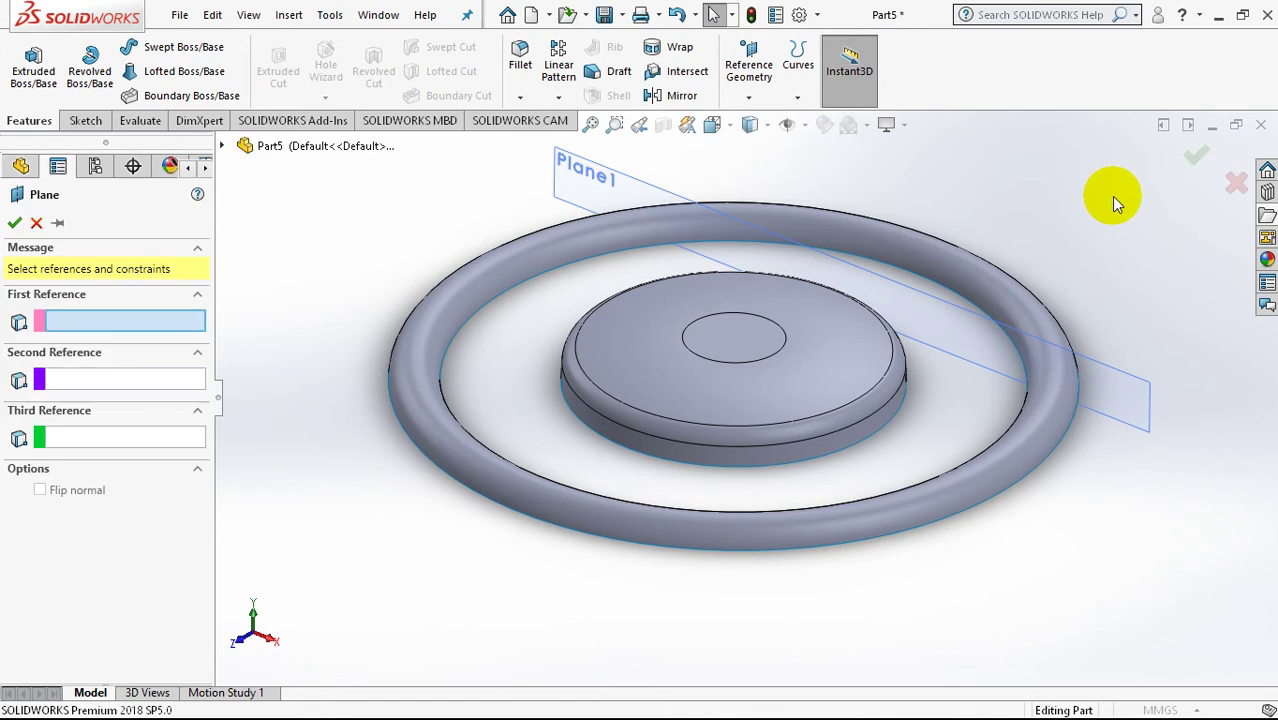
pyautogui.click(223, 146)
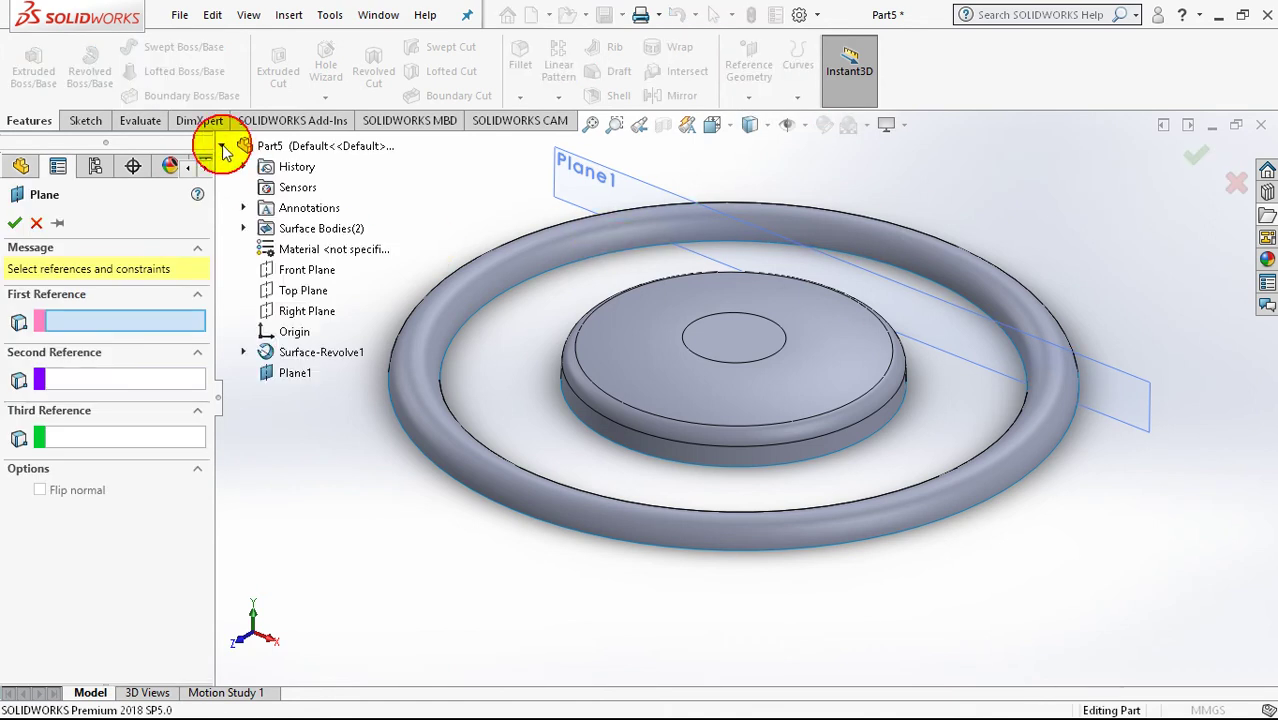
pyautogui.click(314, 276)
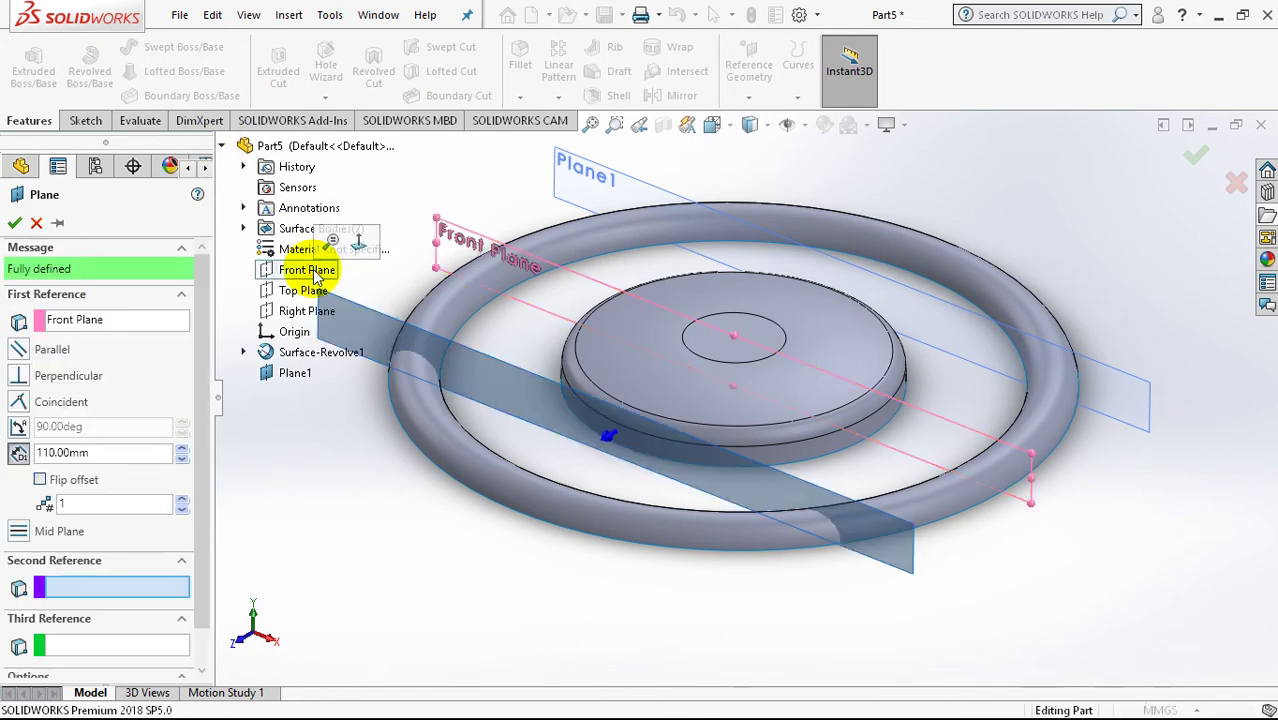
pyautogui.click(40, 481)
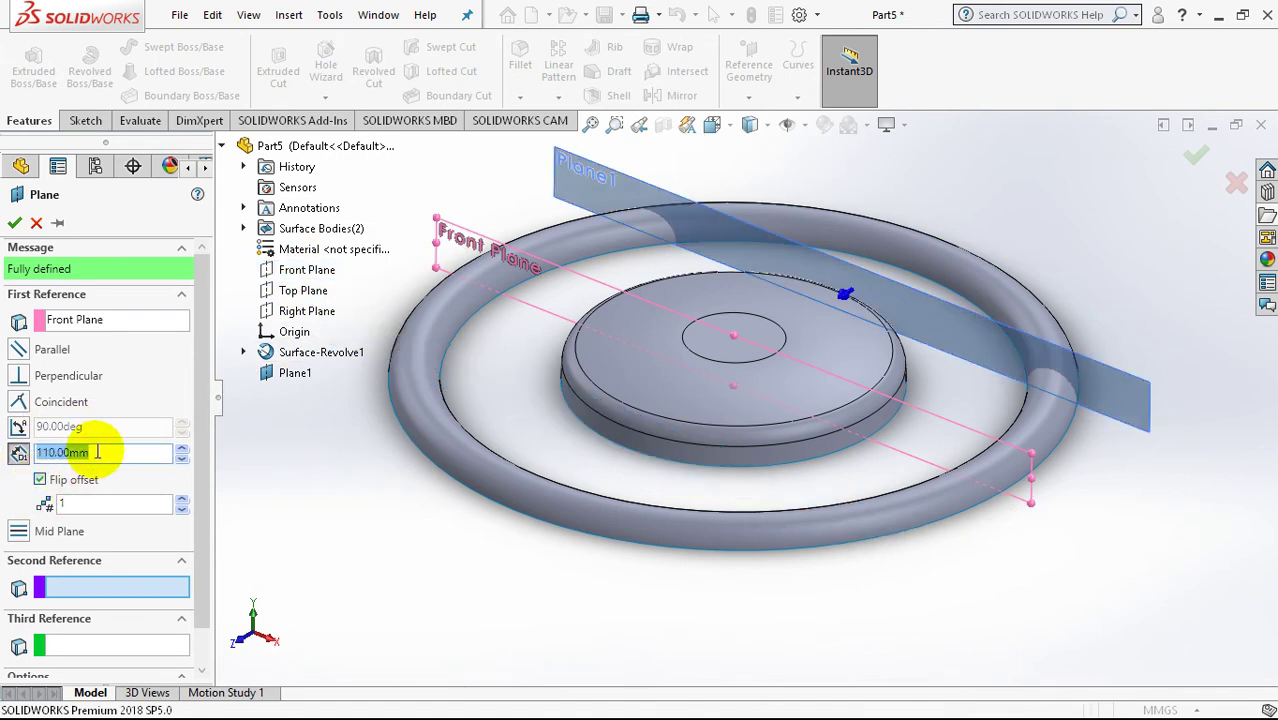
pyautogui.moveTo(101, 455); pyautogui.dragTo(28, 463)
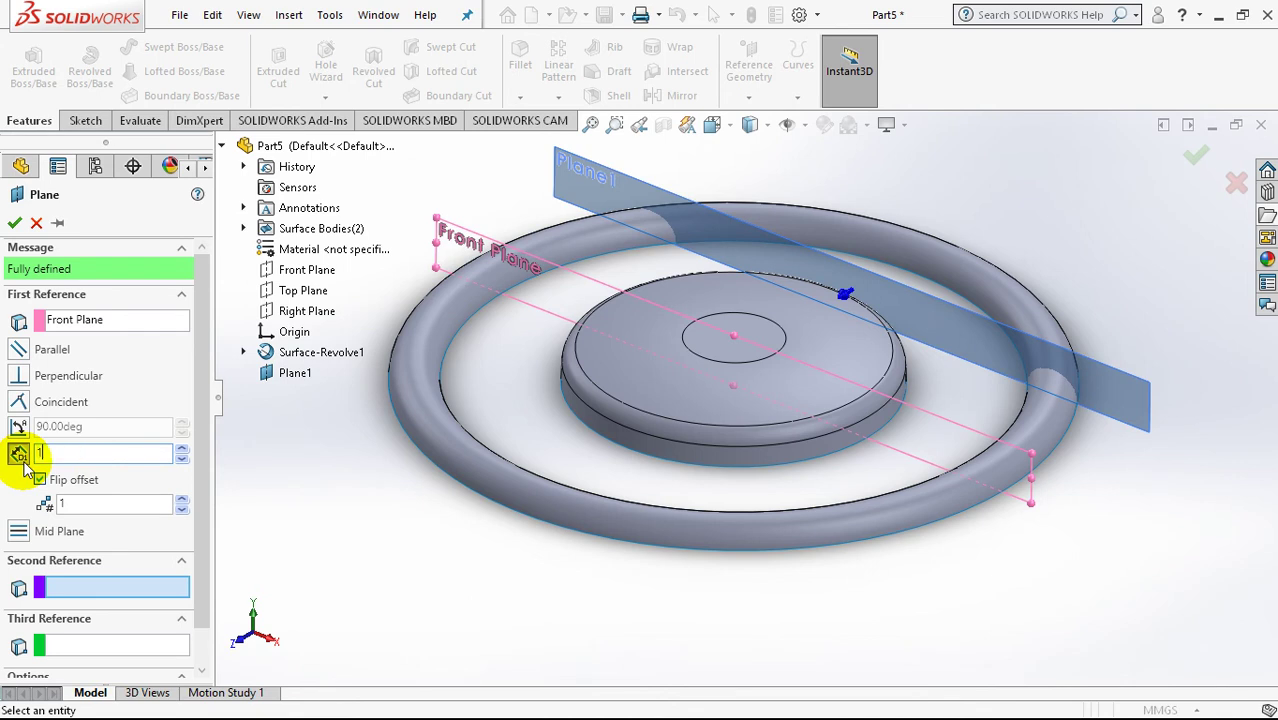
pyautogui.write('55')
pyautogui.press('Return')
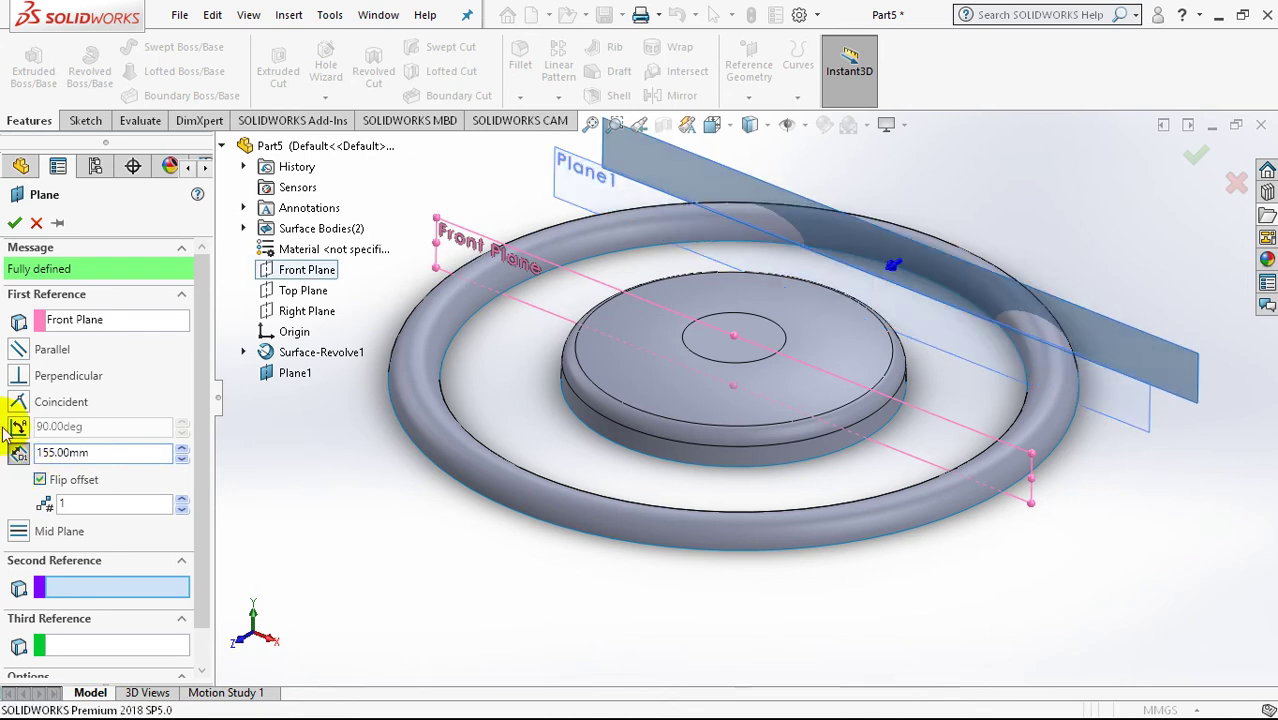
pyautogui.click(16, 224)
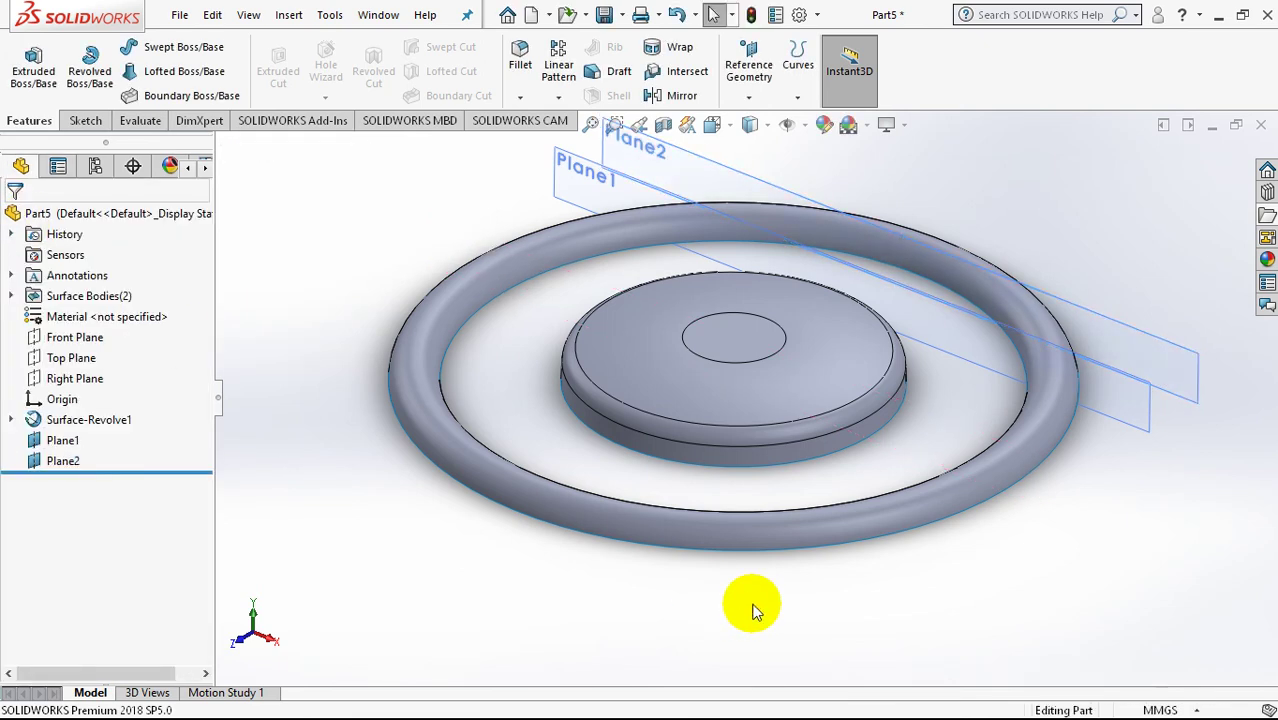
pyautogui.click(952, 366)
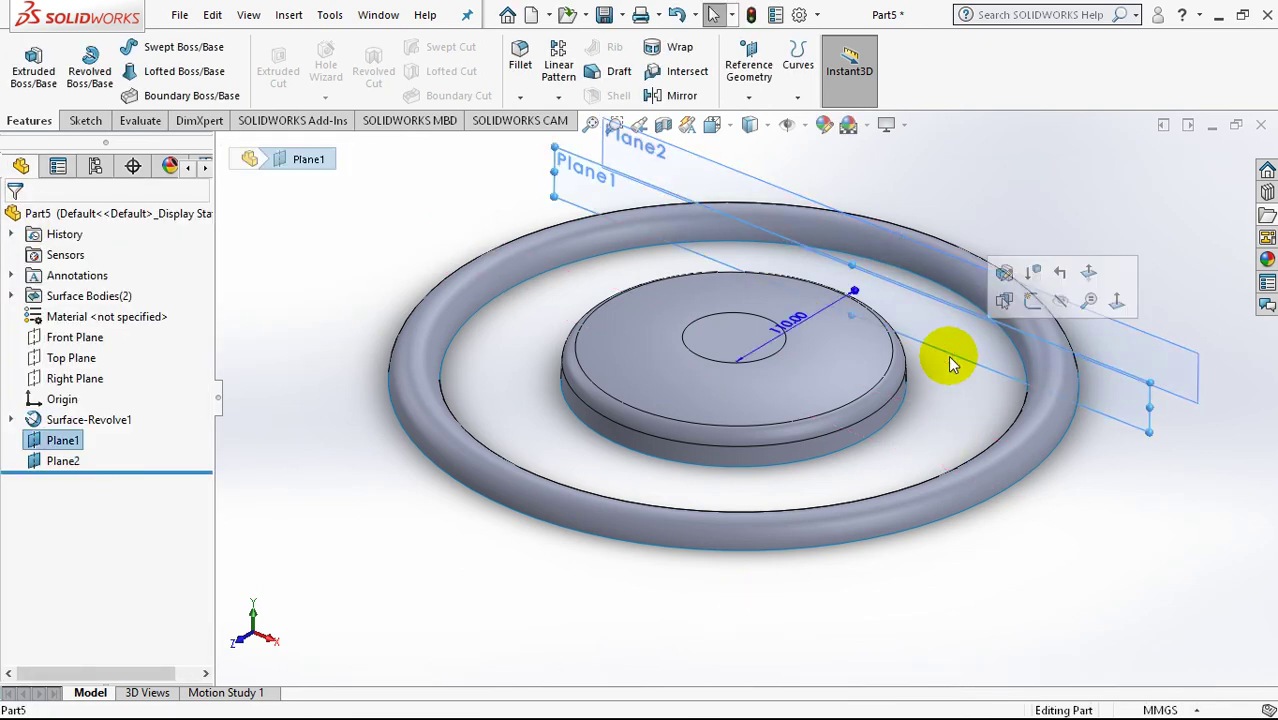
# Step: Hide the Surface-Revolve1 body
pyautogui.click(72, 419)
pyautogui.click(90, 390)
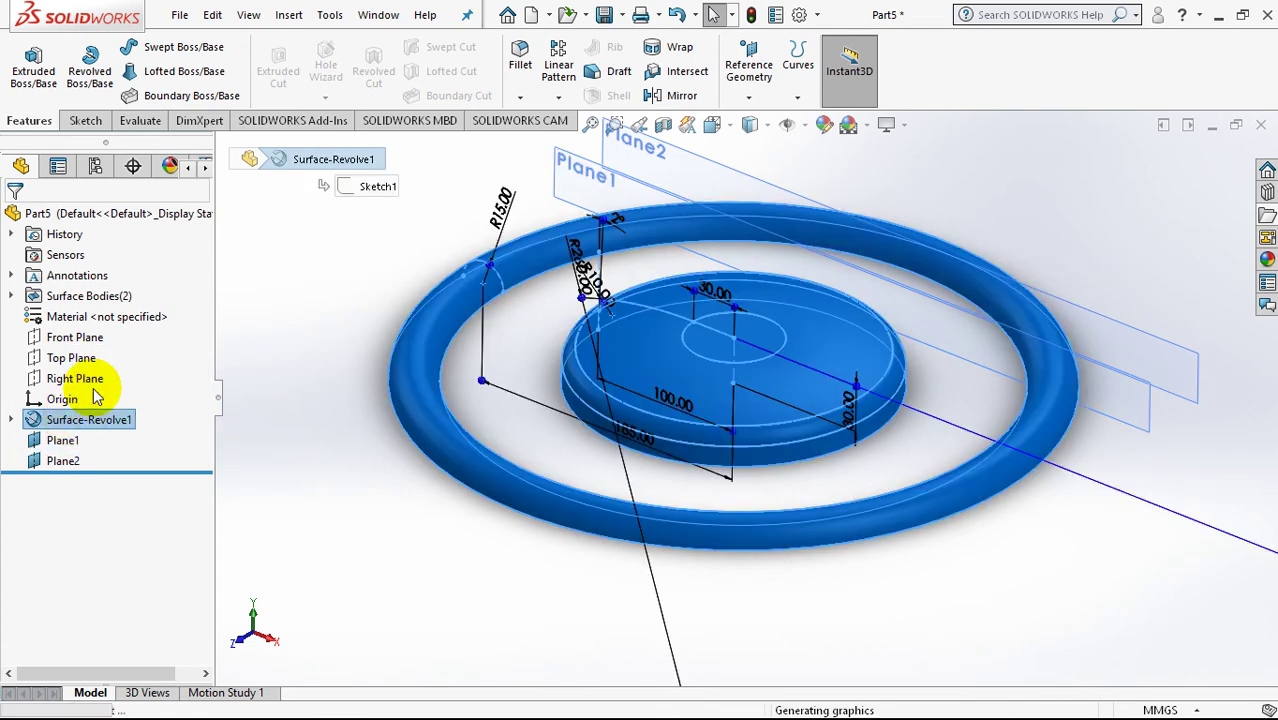
pyautogui.click(430, 515)
pyautogui.click(696, 494)
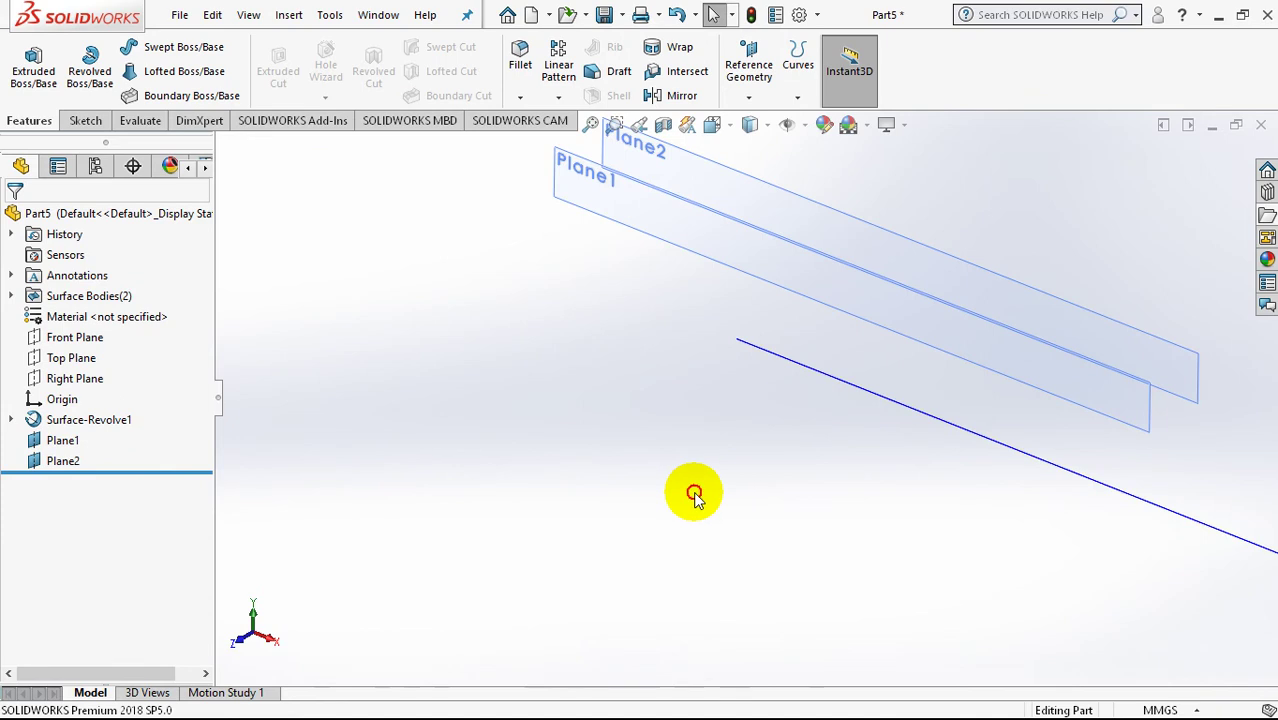
# Step: Start a new sketch on Plane1 and view it Normal To, zoomed in
pyautogui.click(852, 316)
pyautogui.click(938, 267)
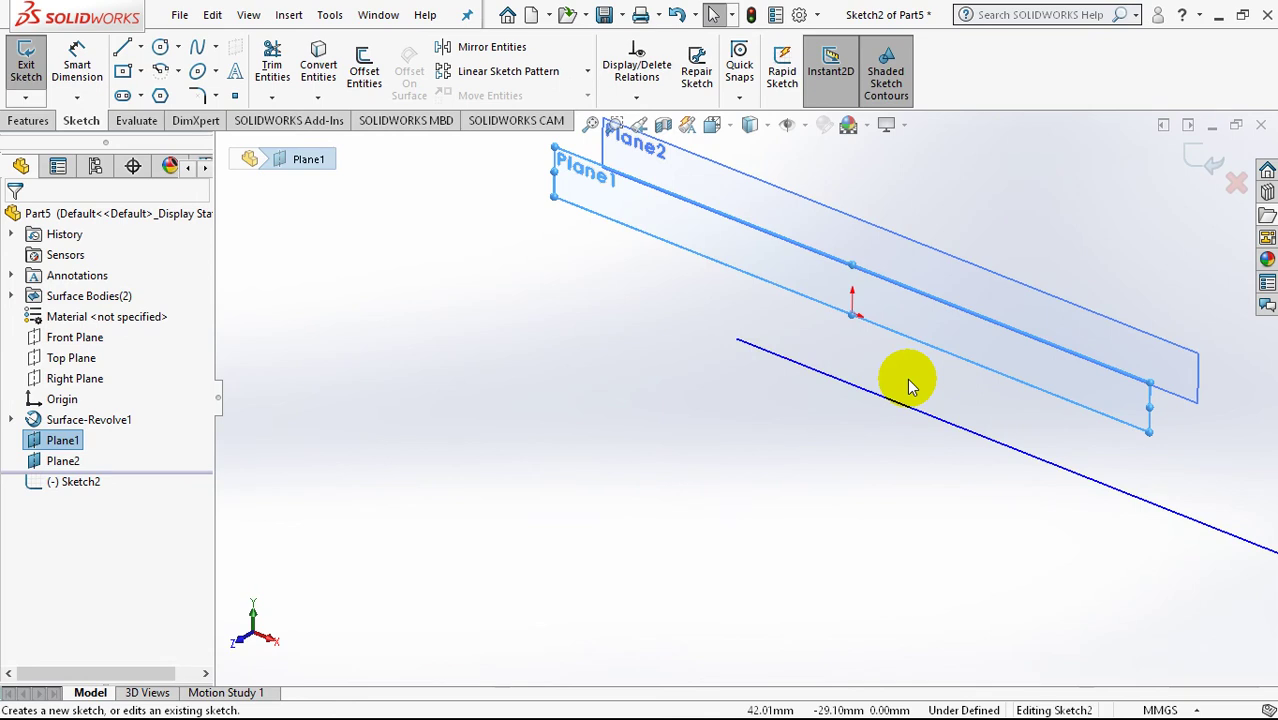
pyautogui.press('space')
pyautogui.click(1083, 507)
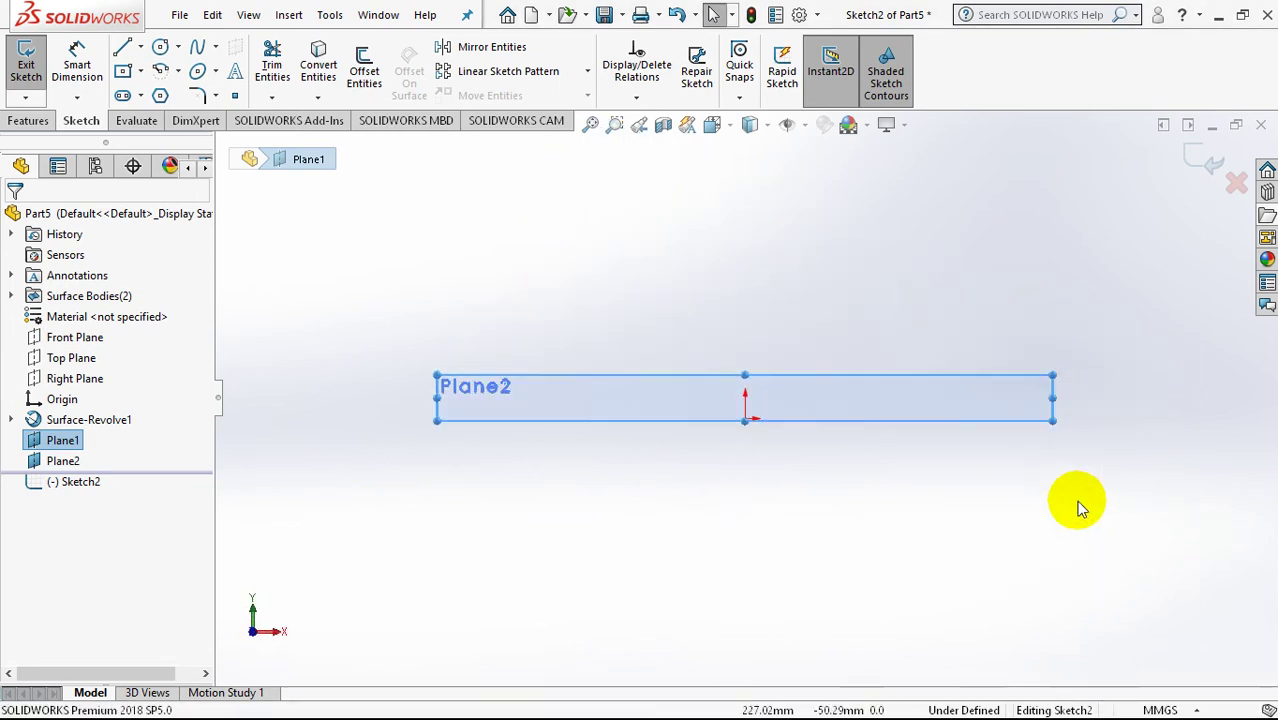
pyautogui.scroll(-2, 911, 413)
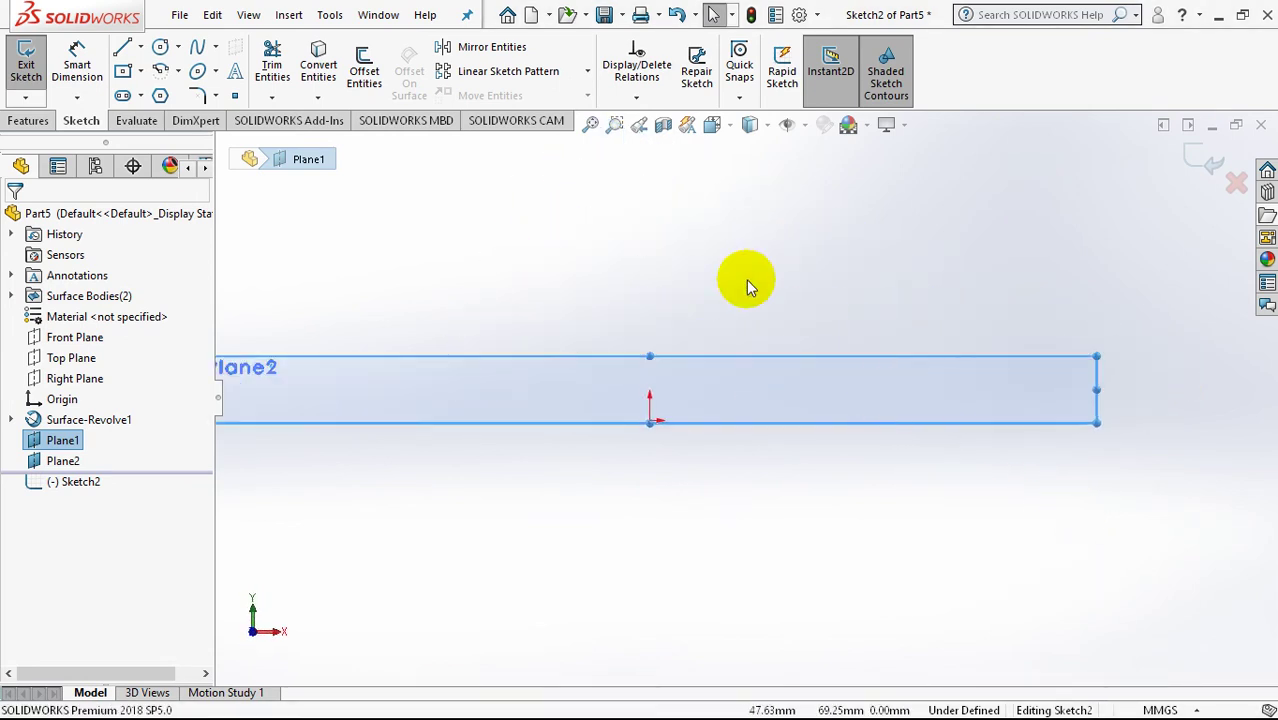
# Step: Draw a stray horizontal line, then undo it
pyautogui.click(126, 46)
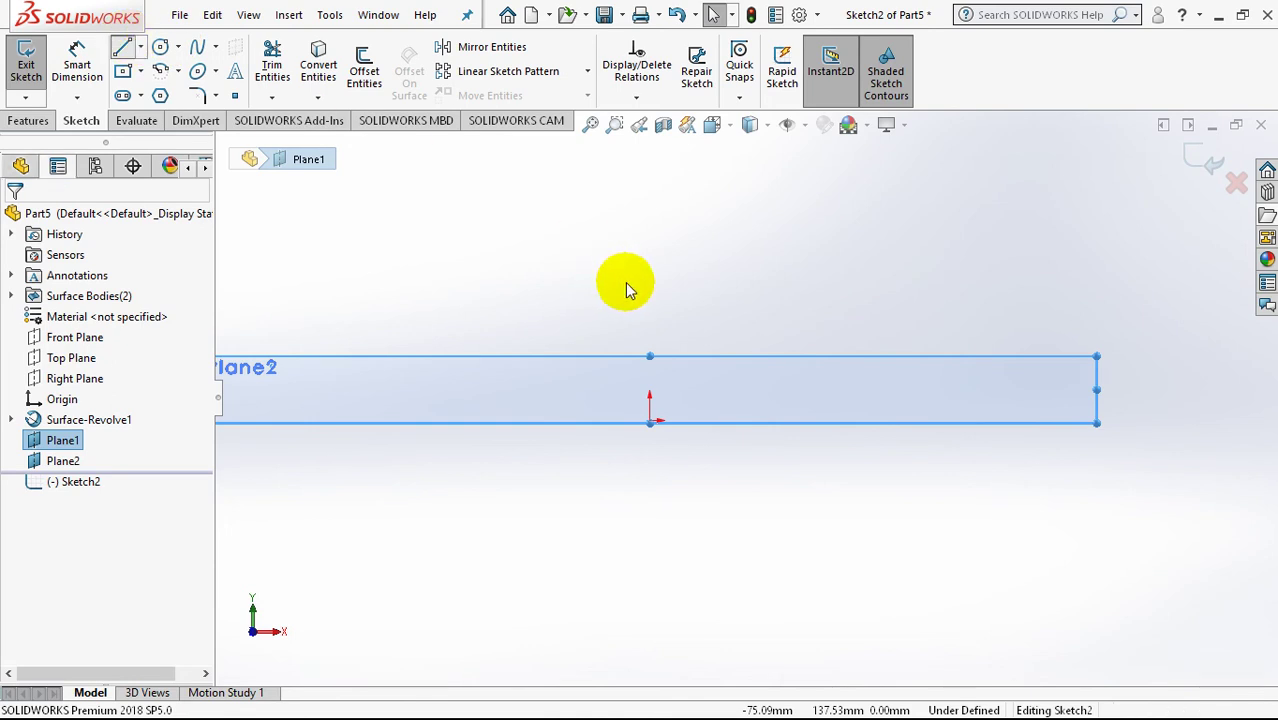
pyautogui.click(651, 311)
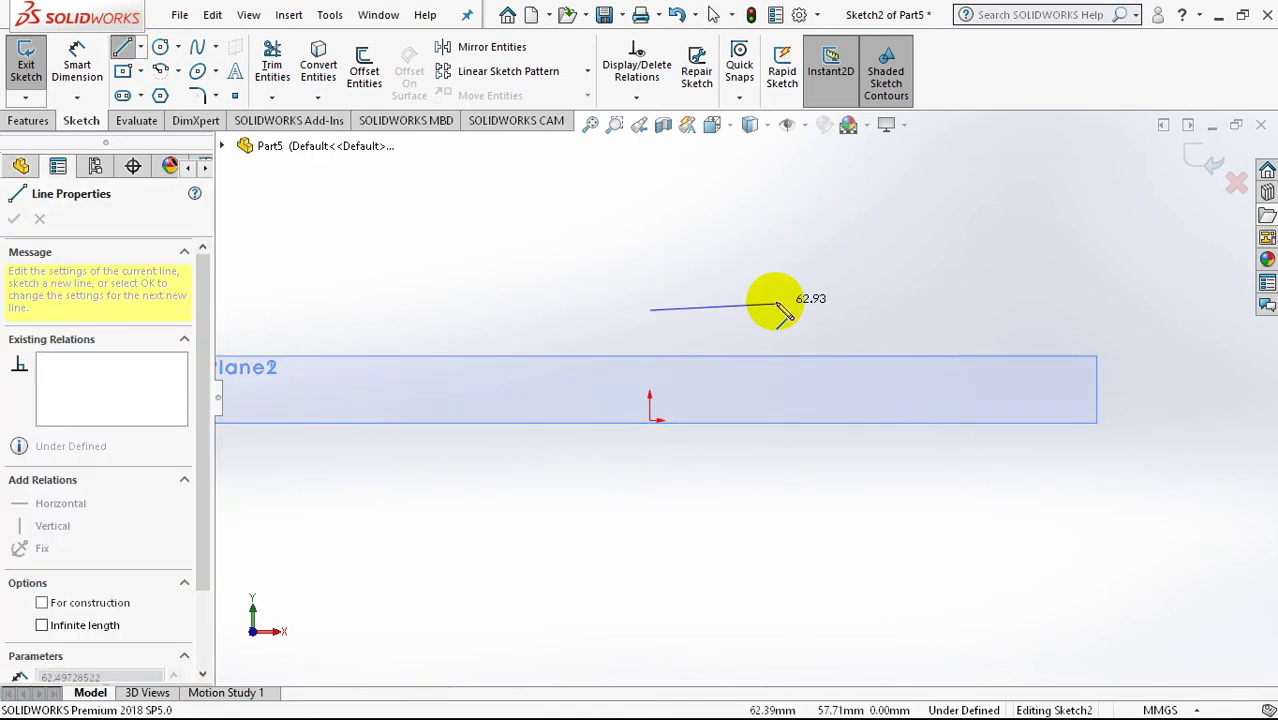
pyautogui.click(755, 311)
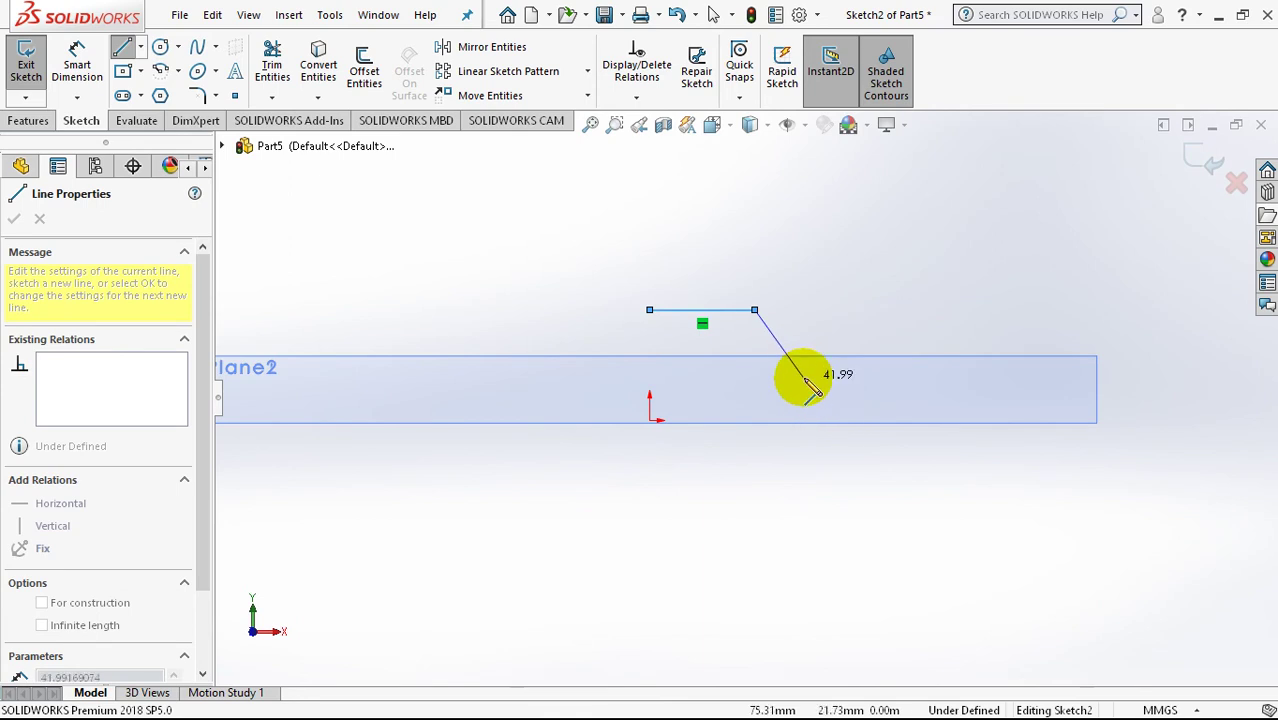
pyautogui.press('Escape')
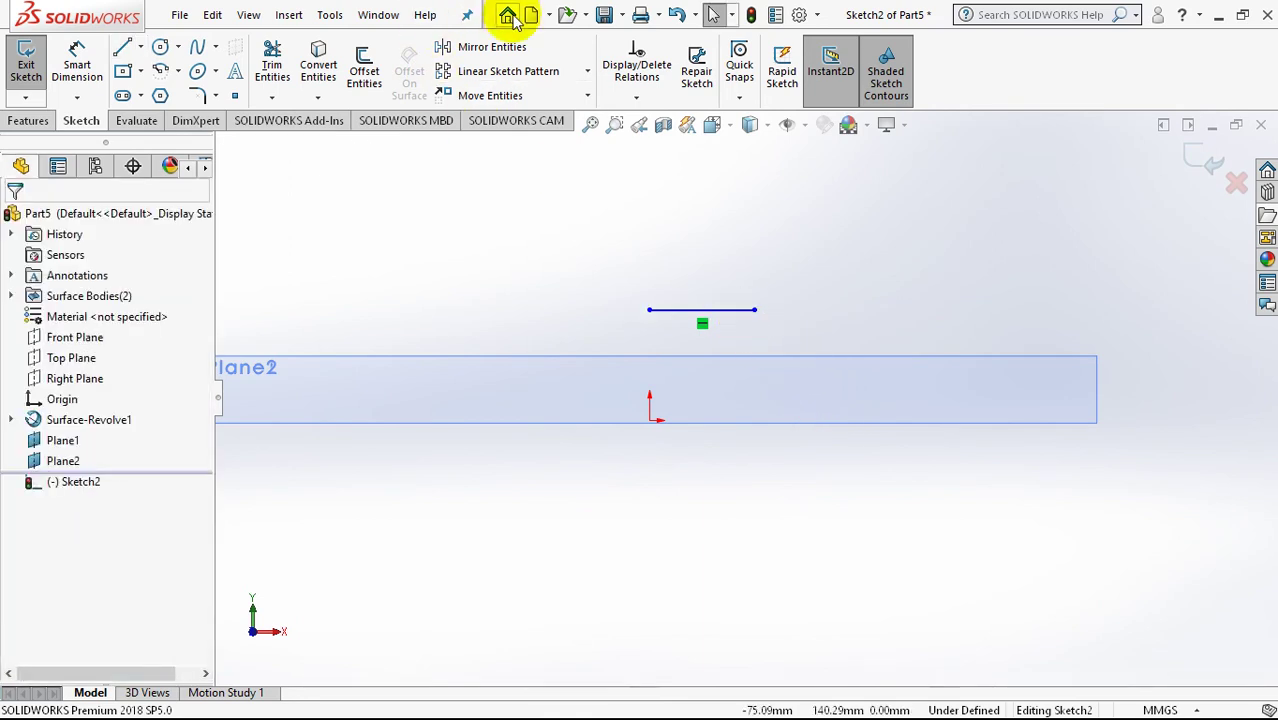
pyautogui.click(669, 19)
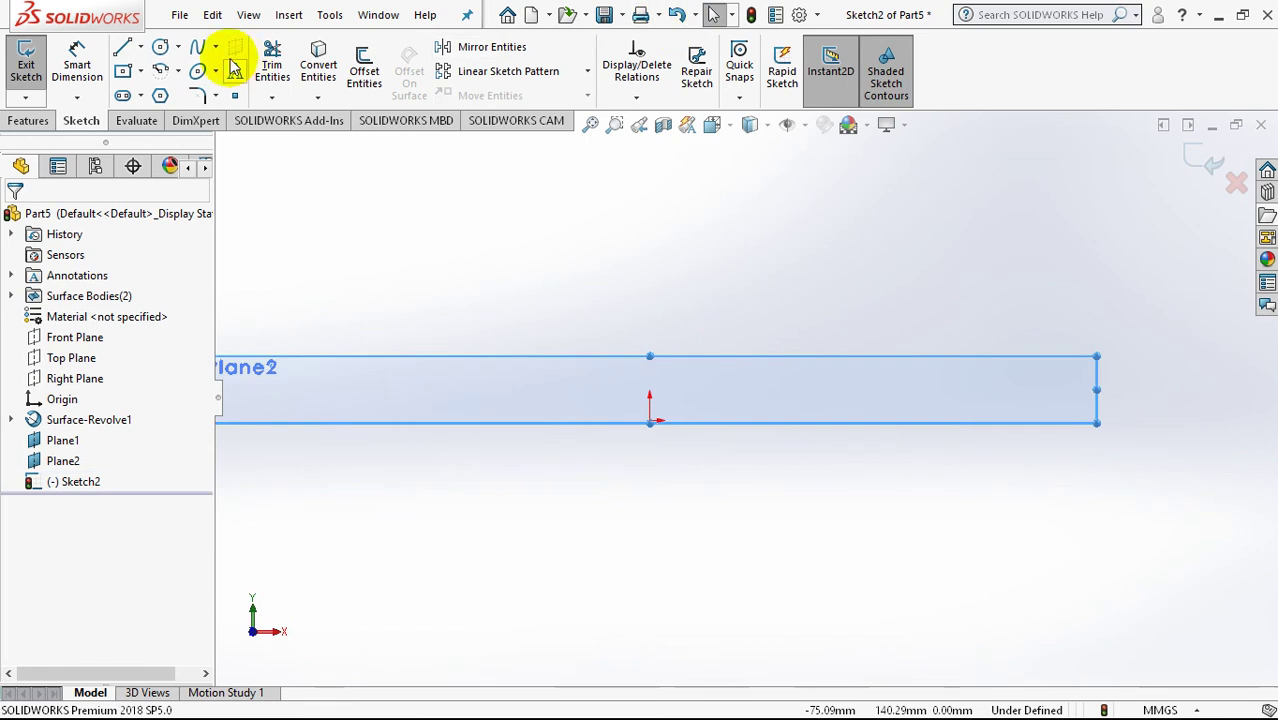
# Step: Draw connected lines from the origin: vertical, horizontal top, slanted side, and a vertical line up
pyautogui.click(124, 49)
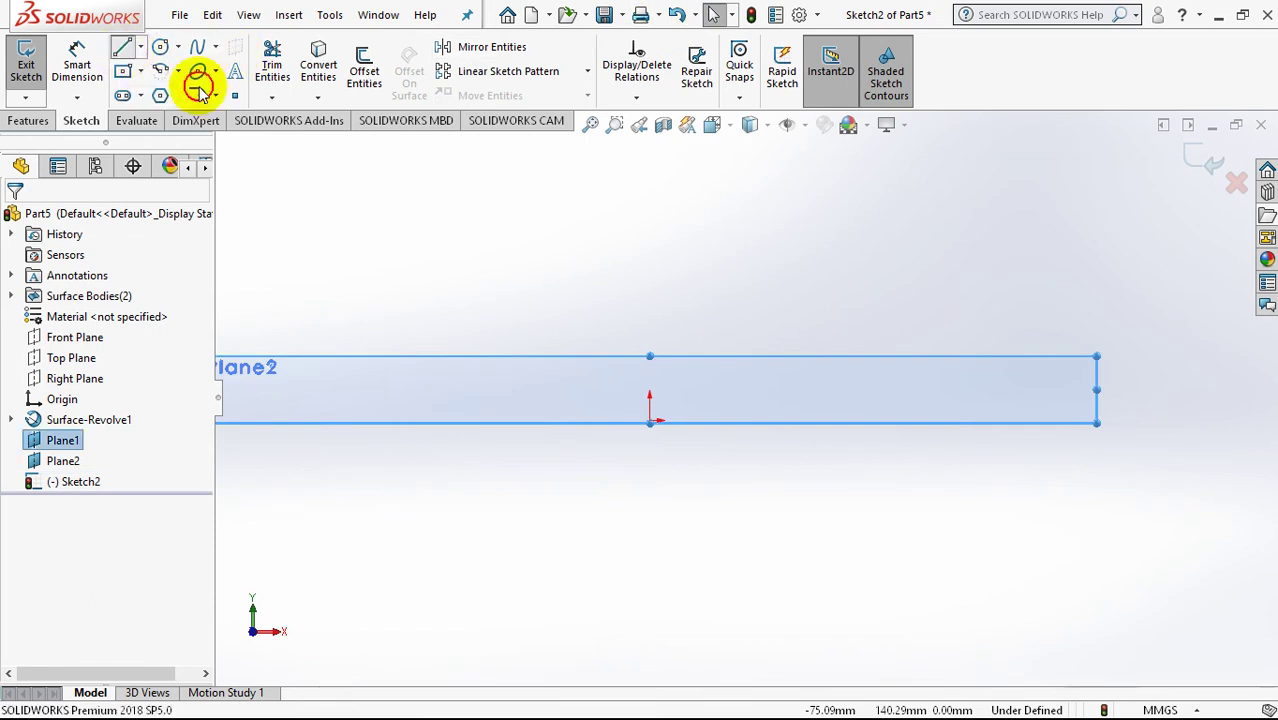
pyautogui.click(650, 422)
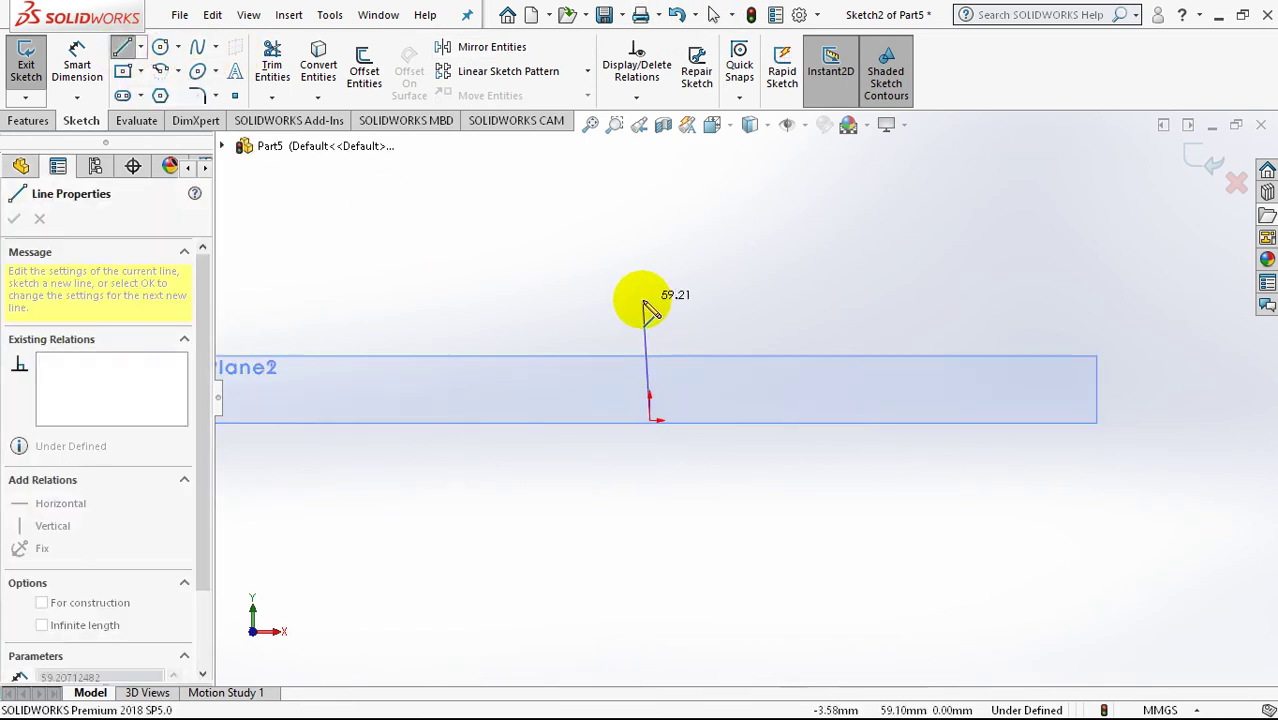
pyautogui.click(649, 299)
pyautogui.click(764, 299)
pyautogui.click(822, 407)
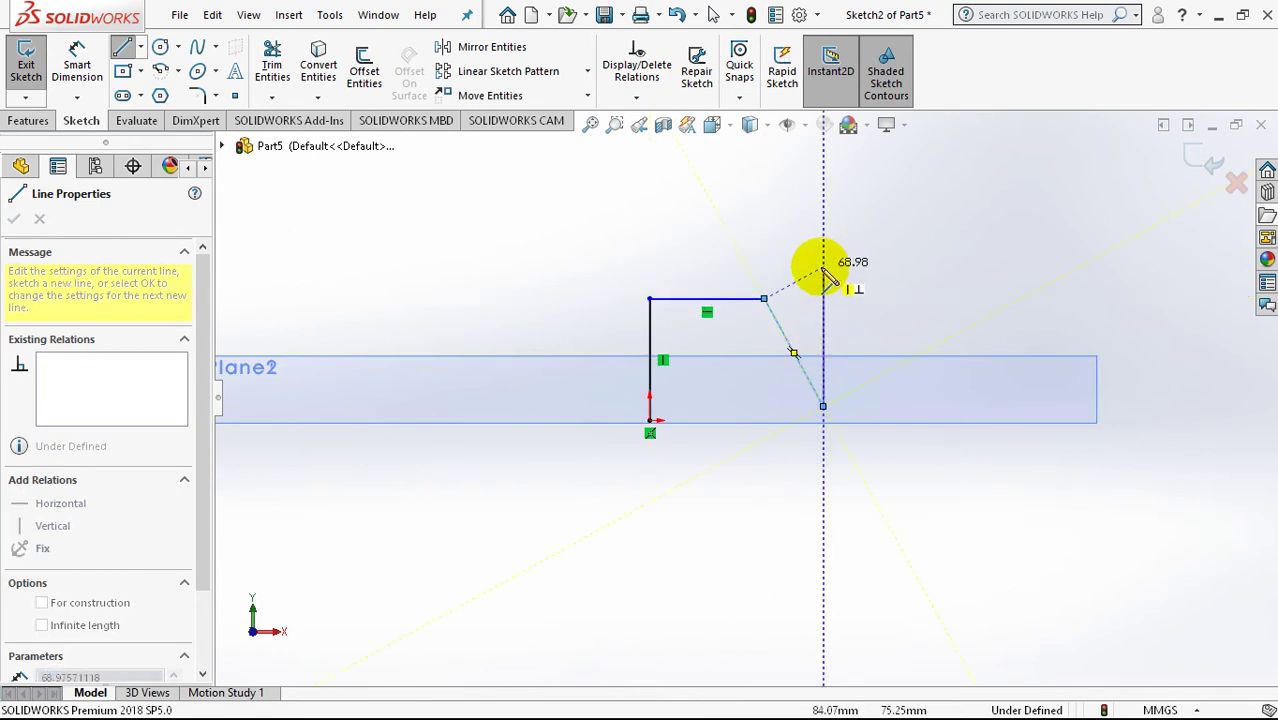
pyautogui.click(822, 282)
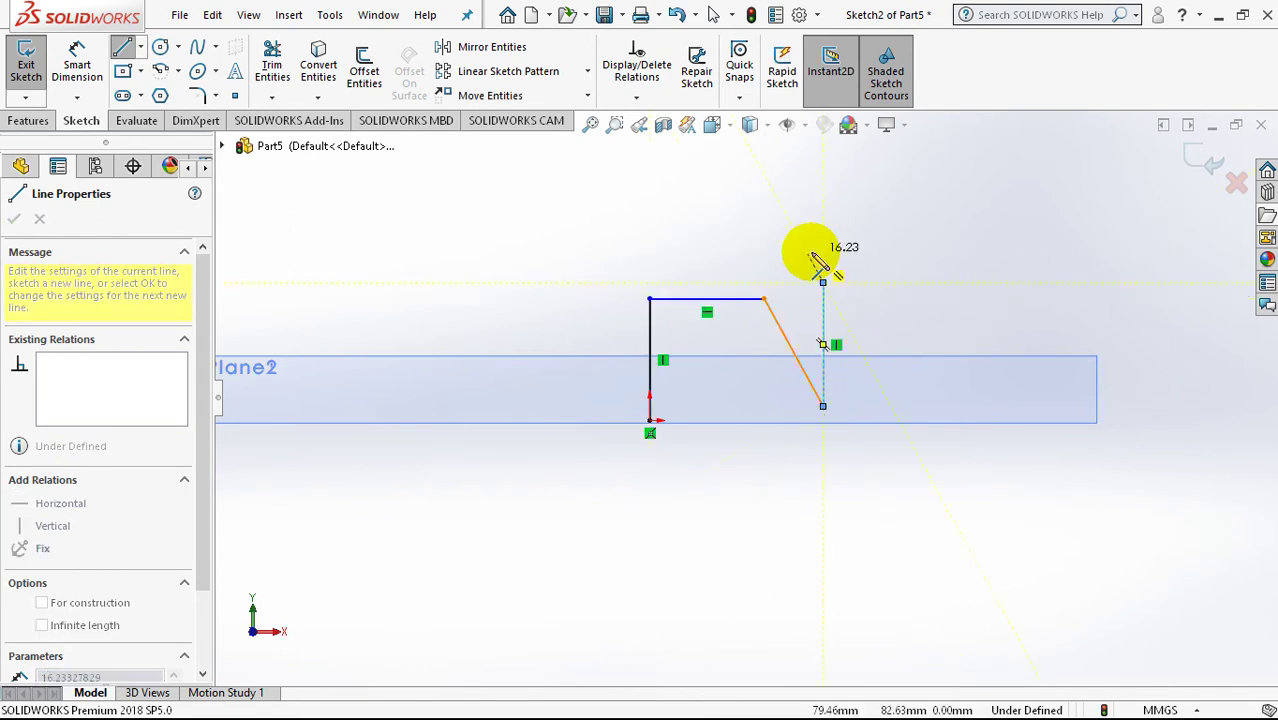
pyautogui.press('Escape')
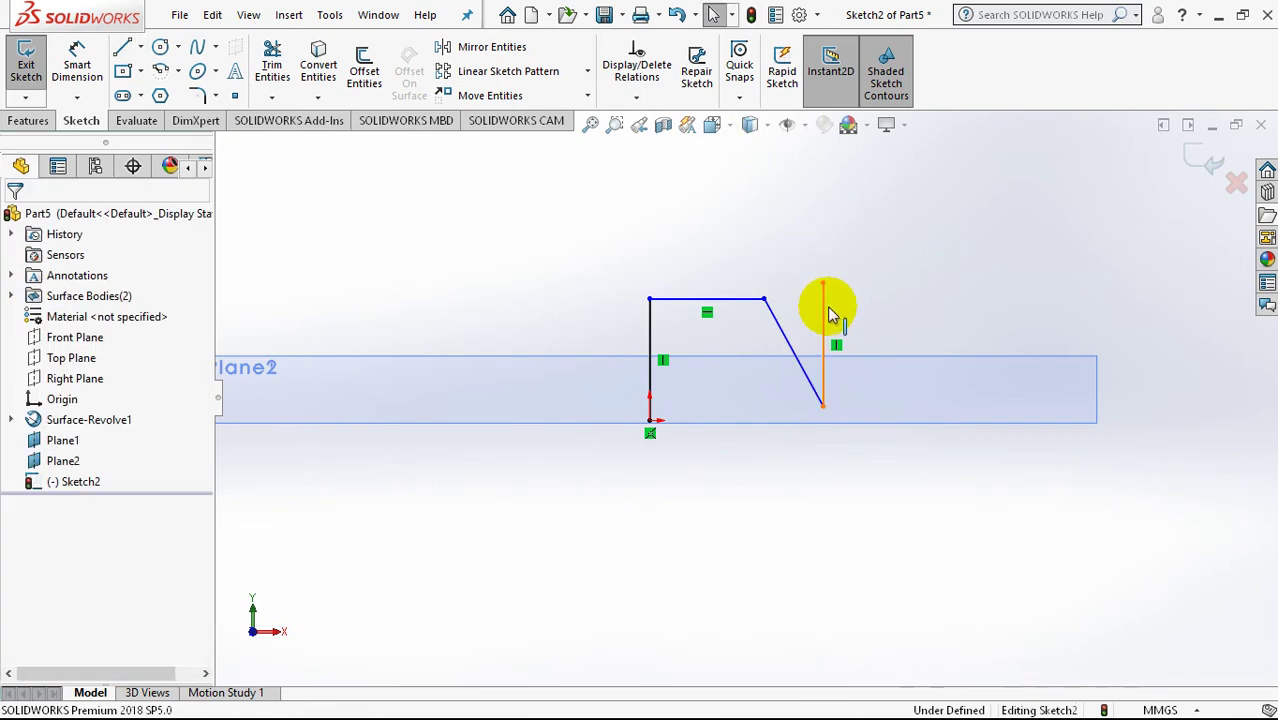
# Step: Convert the right and left vertical lines into construction geometry
pyautogui.click(826, 313)
pyautogui.click(907, 250)
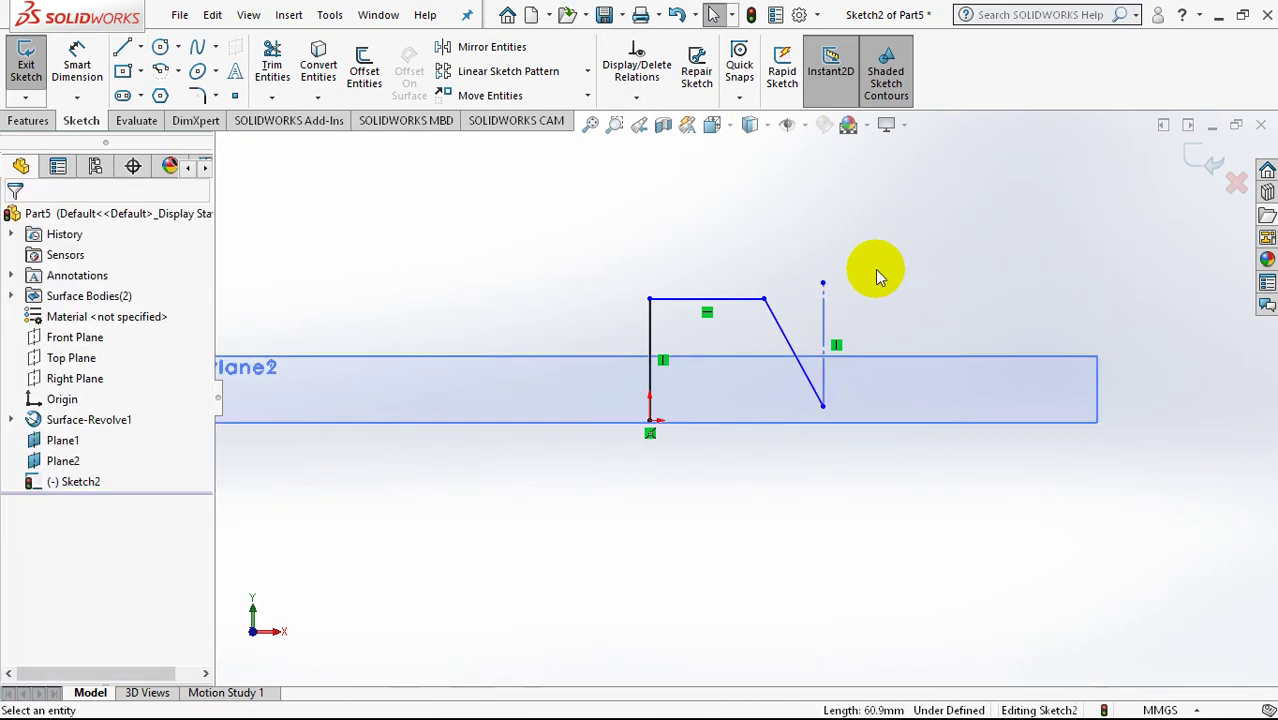
pyautogui.click(650, 330)
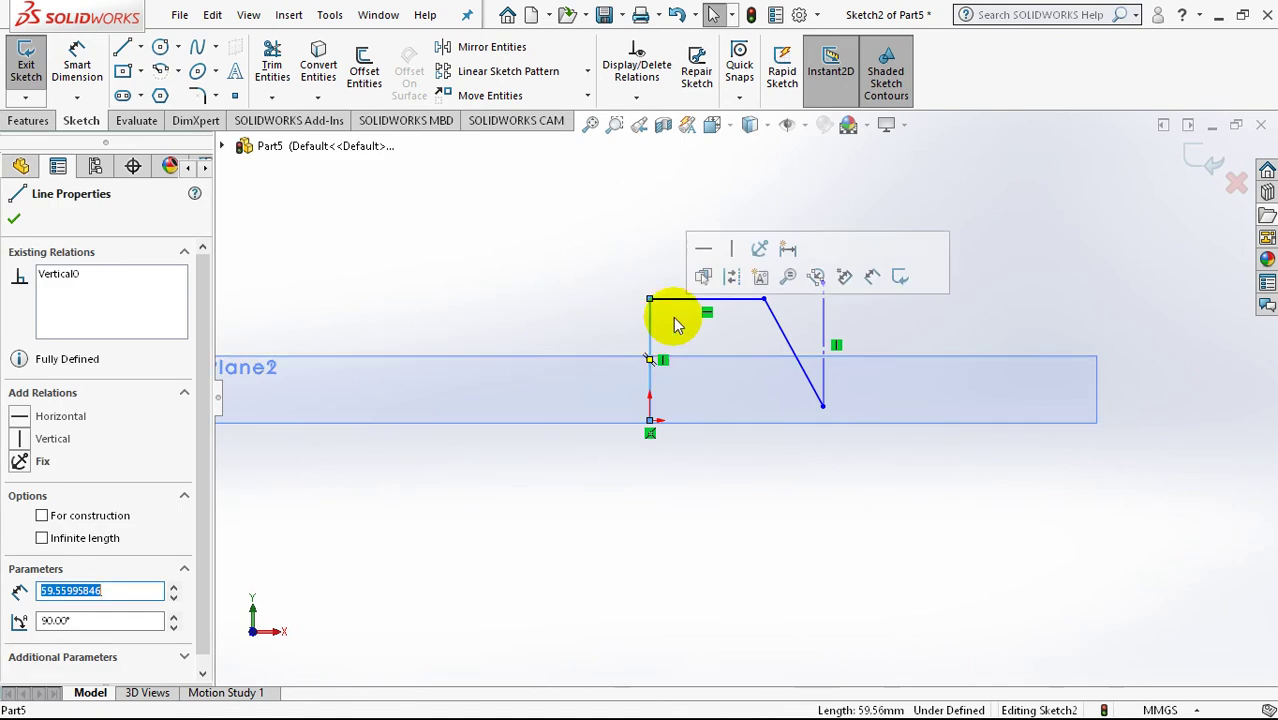
pyautogui.click(733, 279)
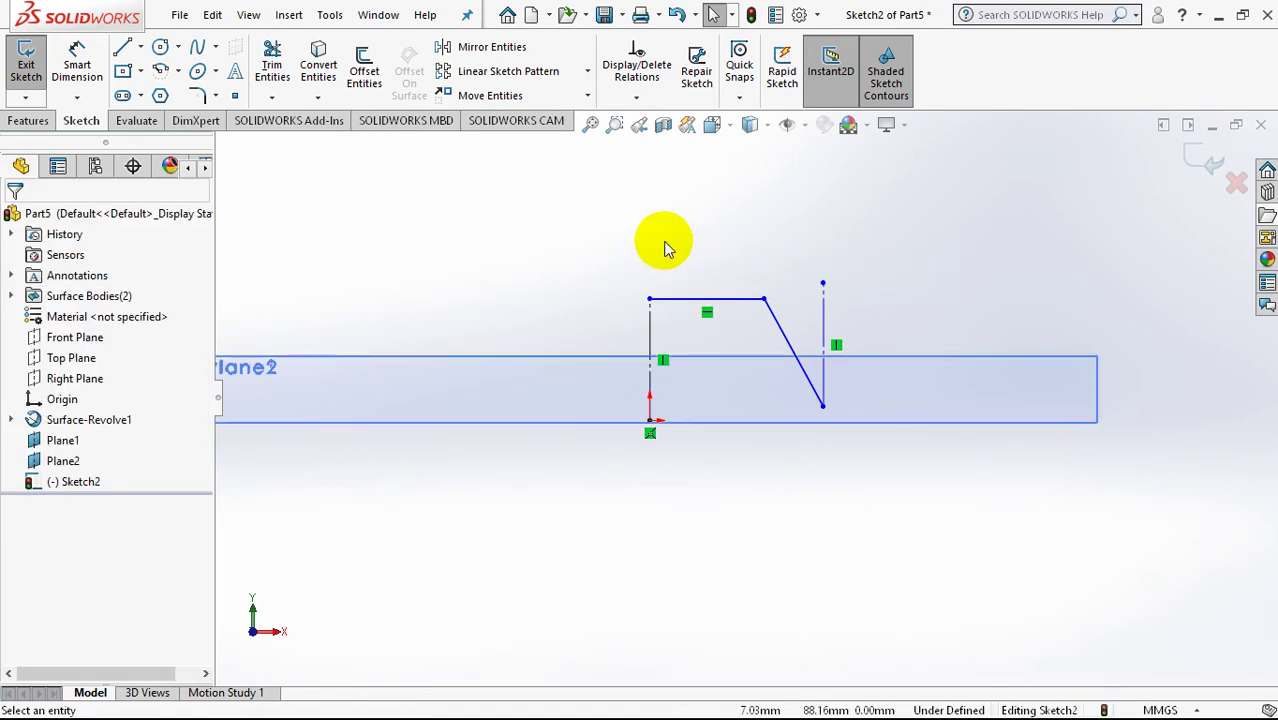
# Step: Add a Horizontal relation between the slanted line's lower endpoint and the sketch origin
pyautogui.click(636, 99)
pyautogui.click(650, 142)
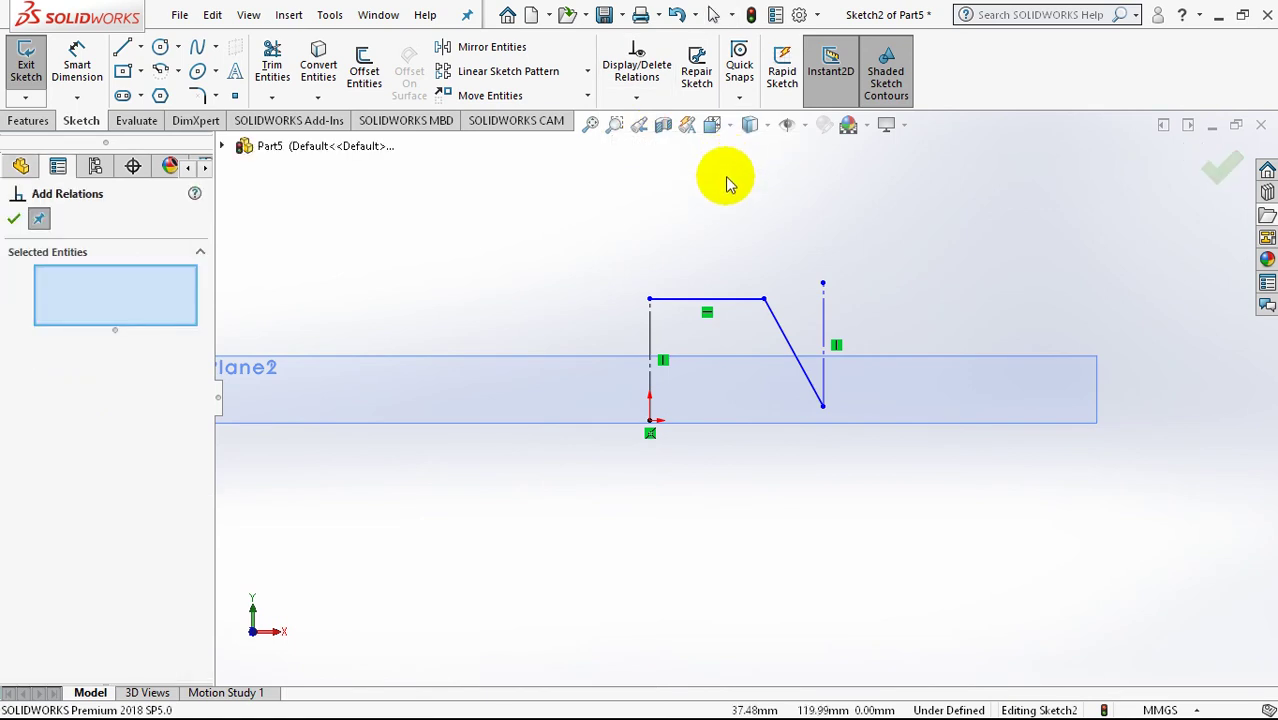
pyautogui.click(822, 405)
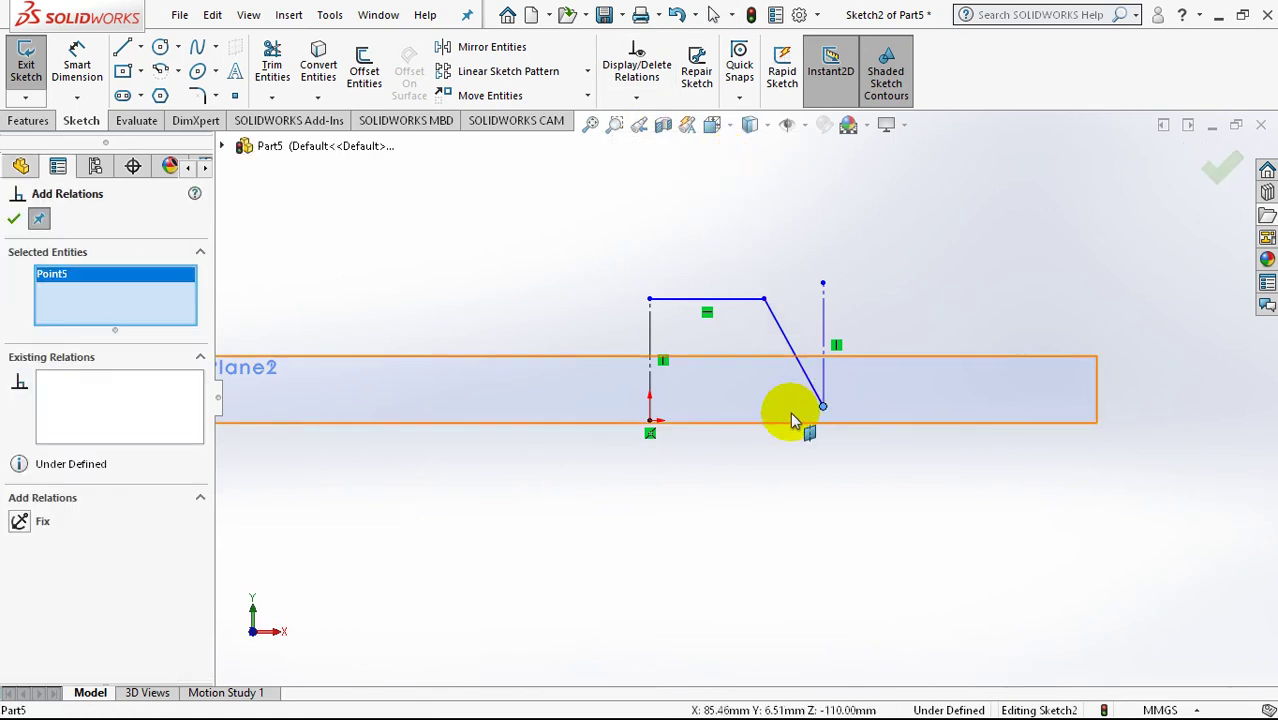
pyautogui.click(650, 420)
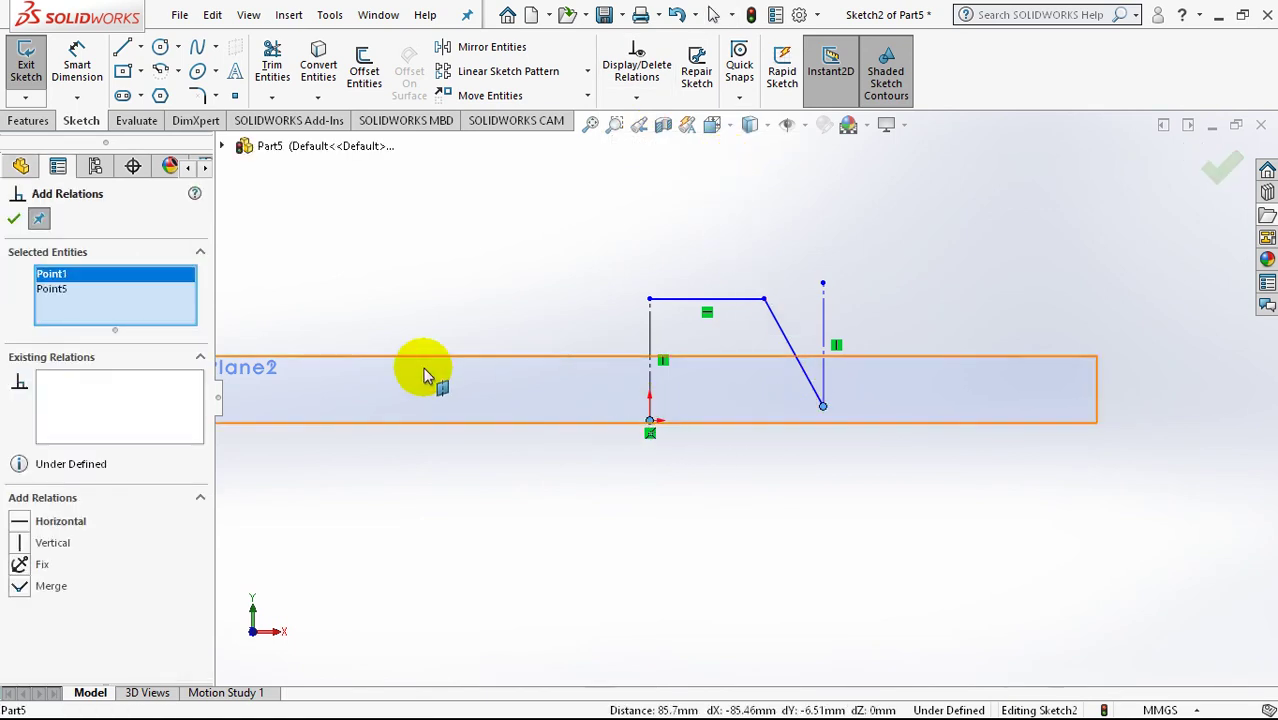
pyautogui.click(20, 521)
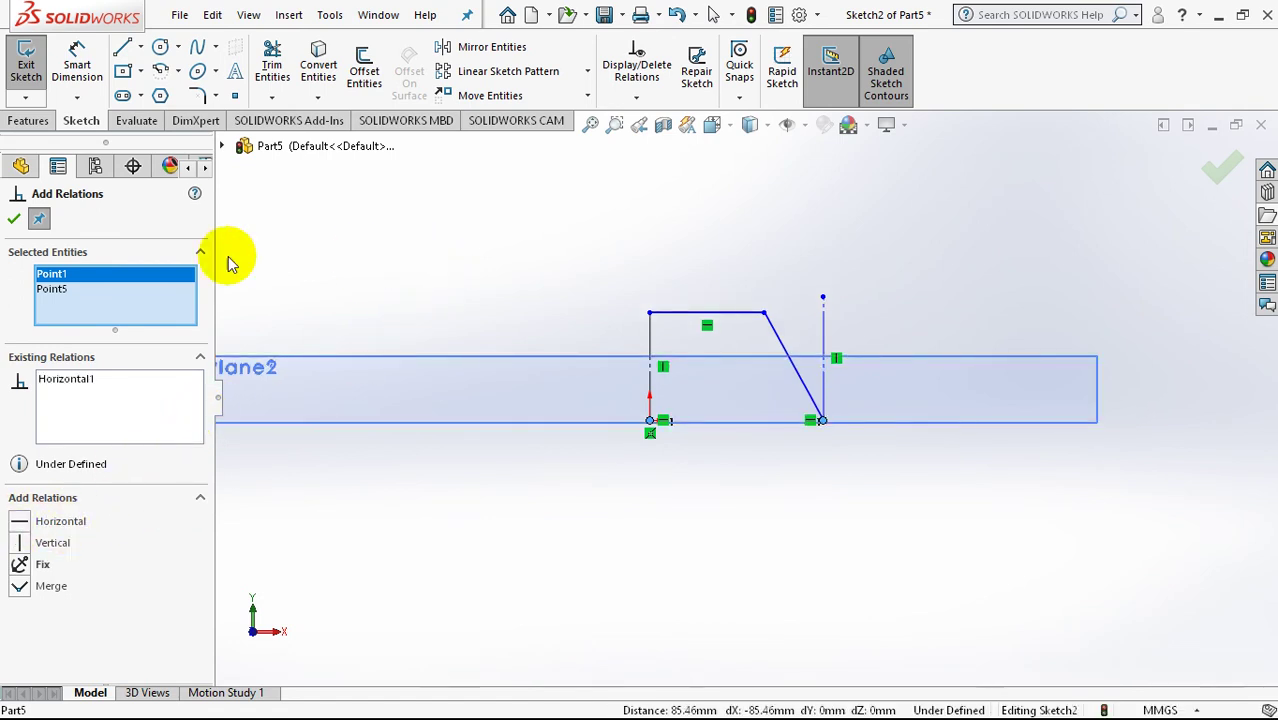
pyautogui.click(14, 222)
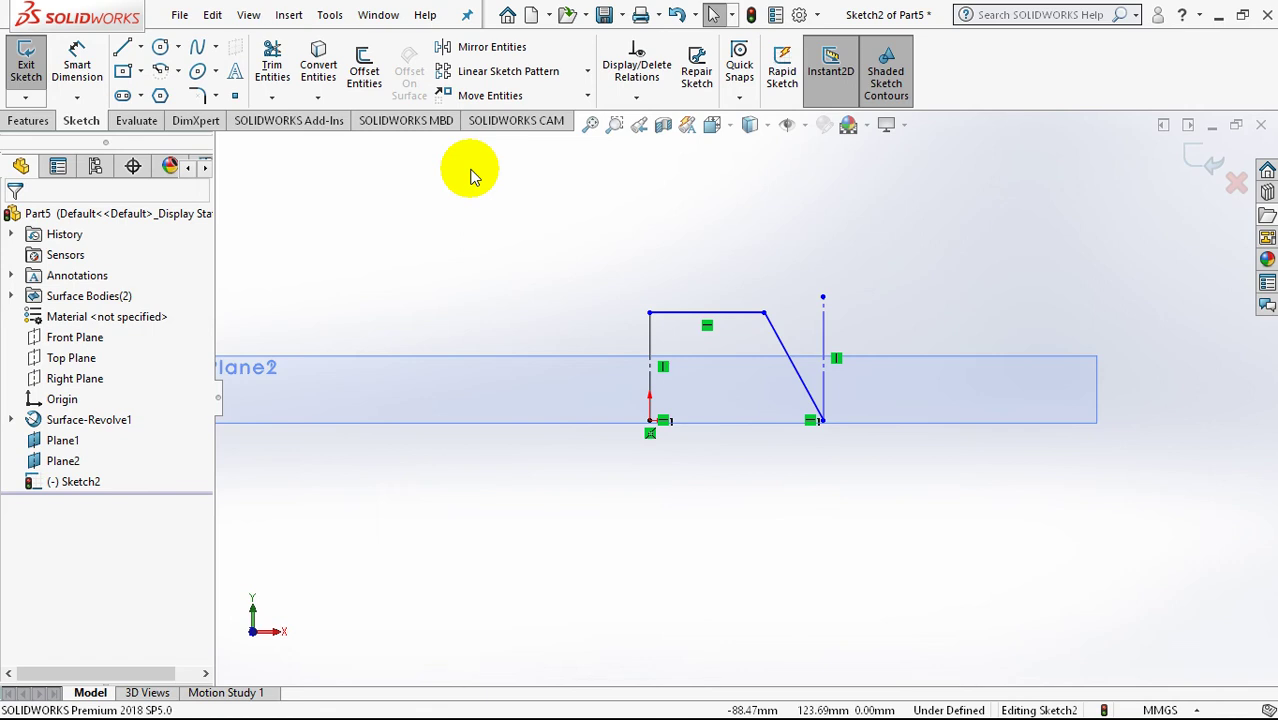
# Step: Fillet the corner between the top line and slanted line with a 7.75 mm radius
pyautogui.click(198, 97)
pyautogui.write('7.75')
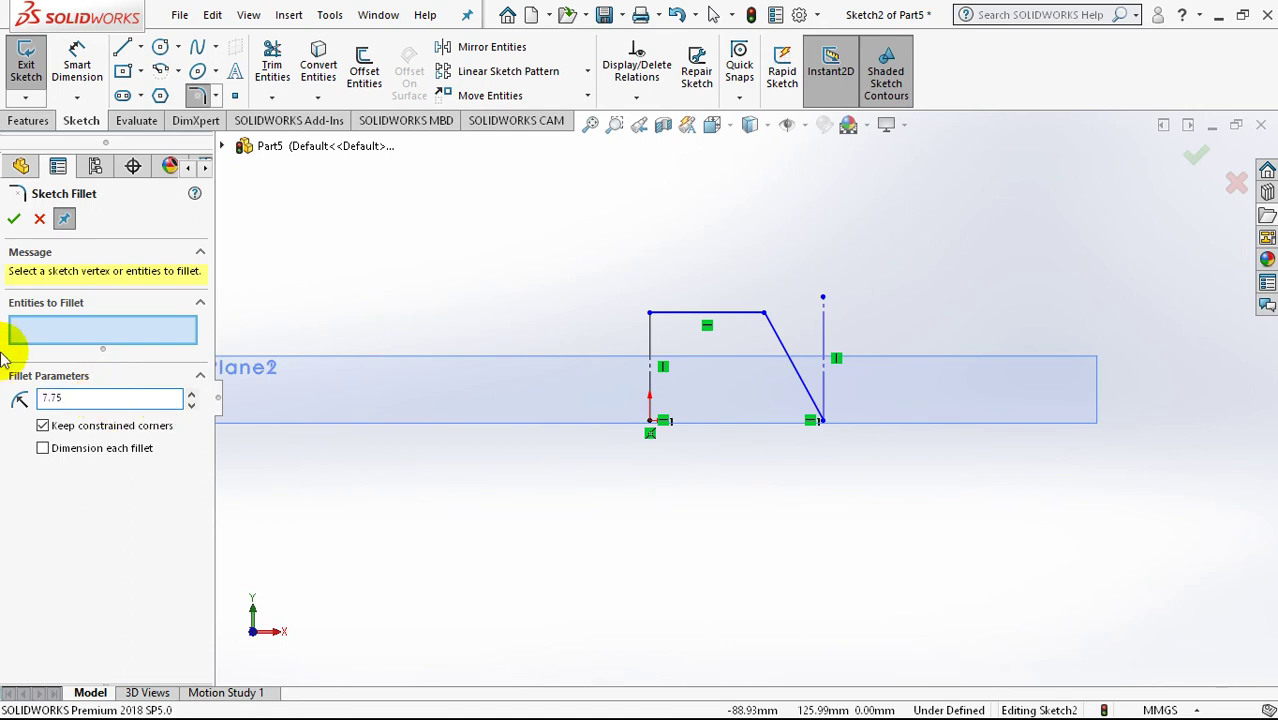
pyautogui.click(765, 313)
pyautogui.click(14, 220)
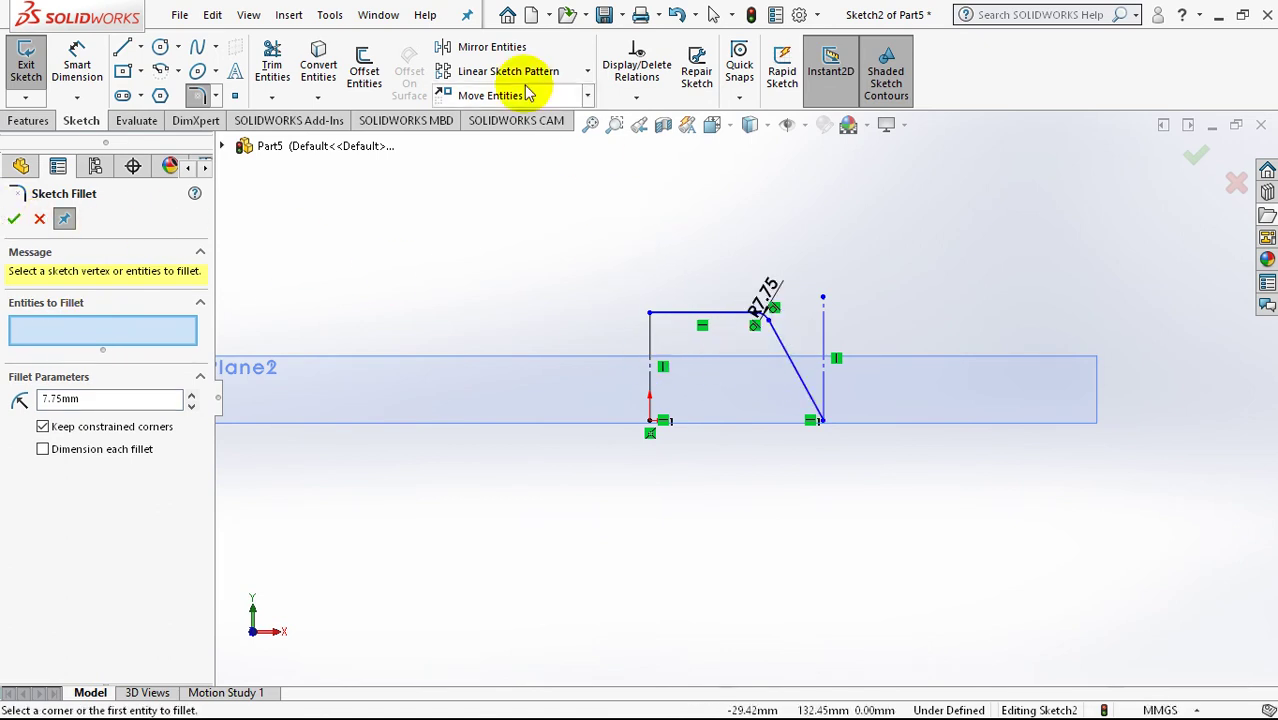
pyautogui.click(80, 62)
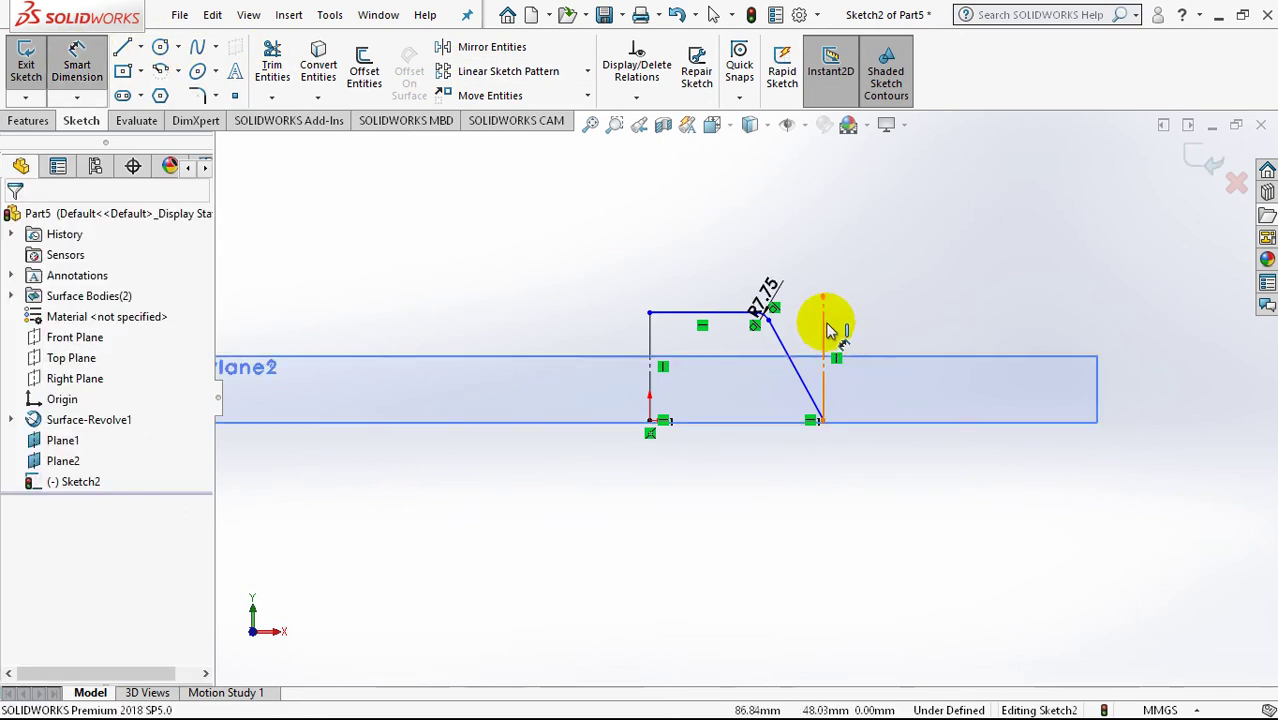
# Step: Dimension the slanted line at 2° from the right vertical construction line
pyautogui.click(822, 323)
pyautogui.click(790, 356)
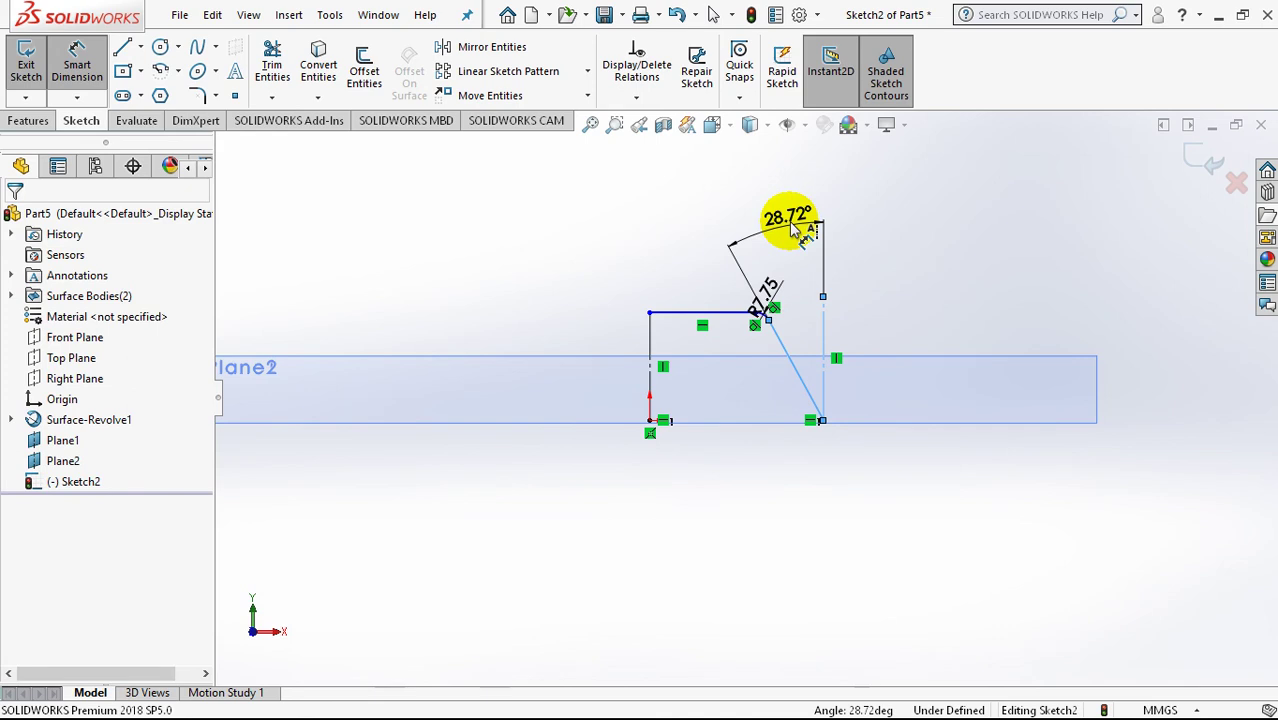
pyautogui.click(792, 226)
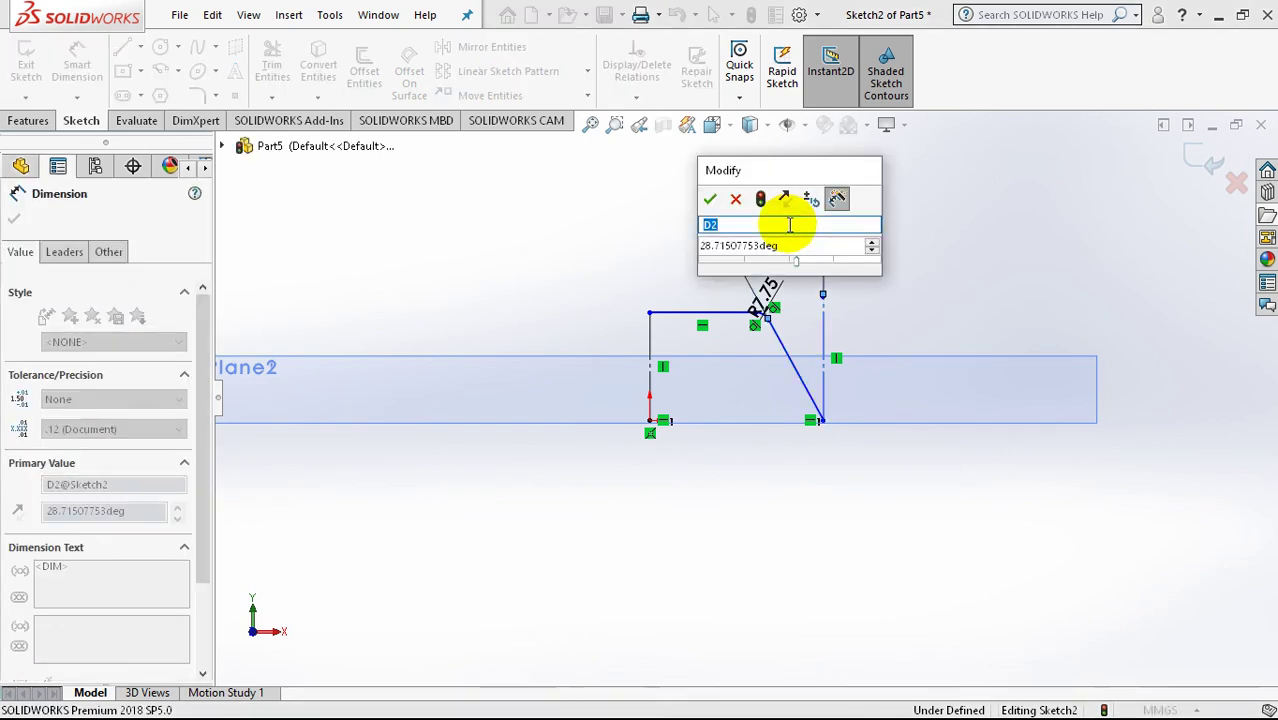
pyautogui.moveTo(793, 245); pyautogui.dragTo(650, 245)
pyautogui.write('2')
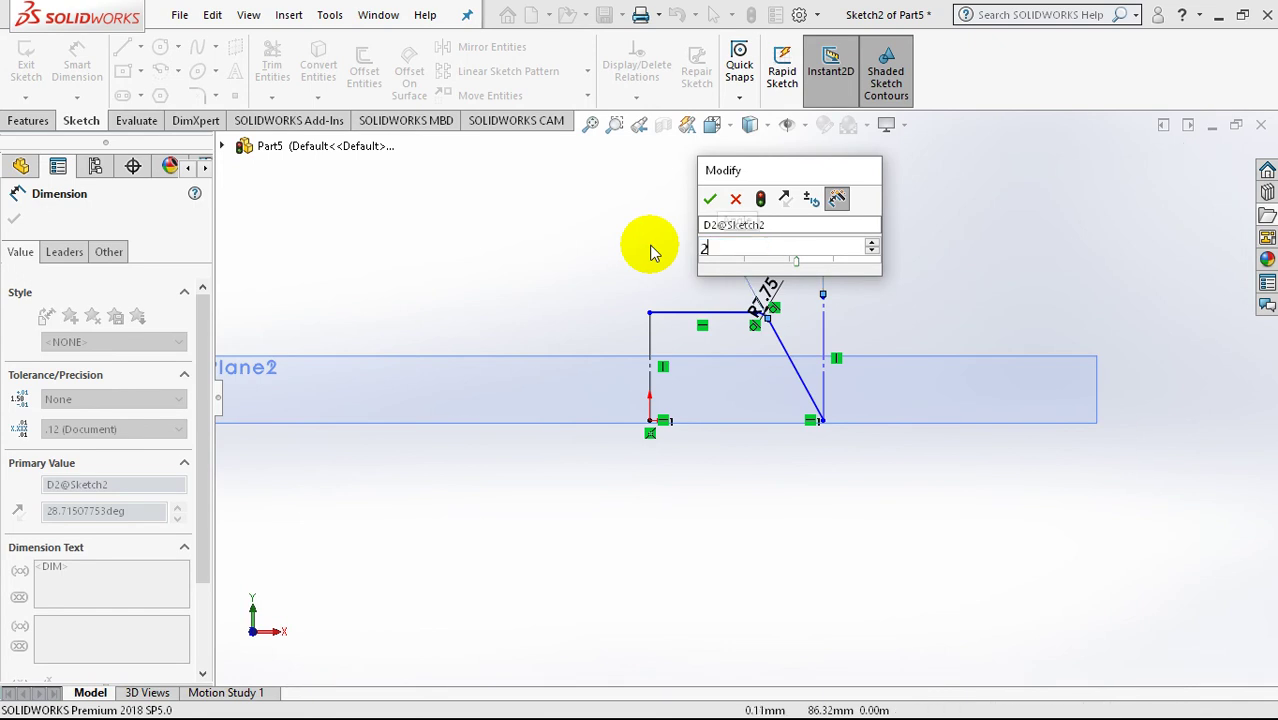
pyautogui.press('Return')
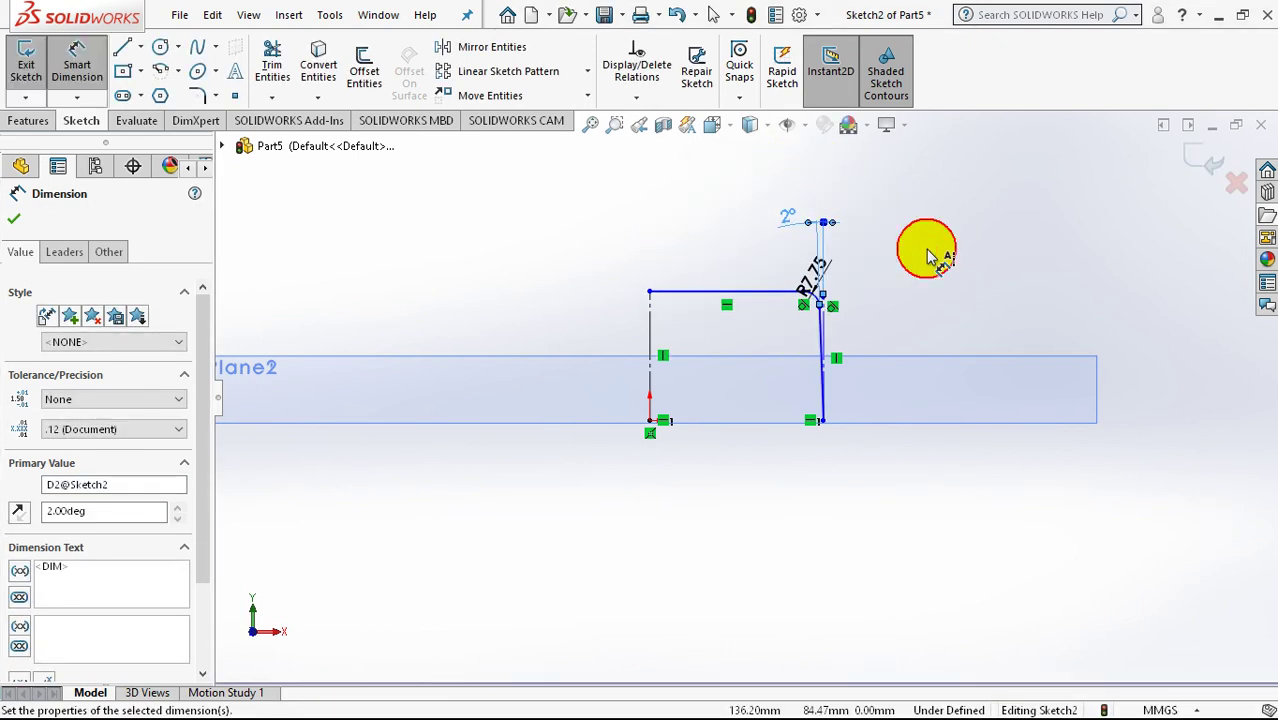
pyautogui.click(928, 255)
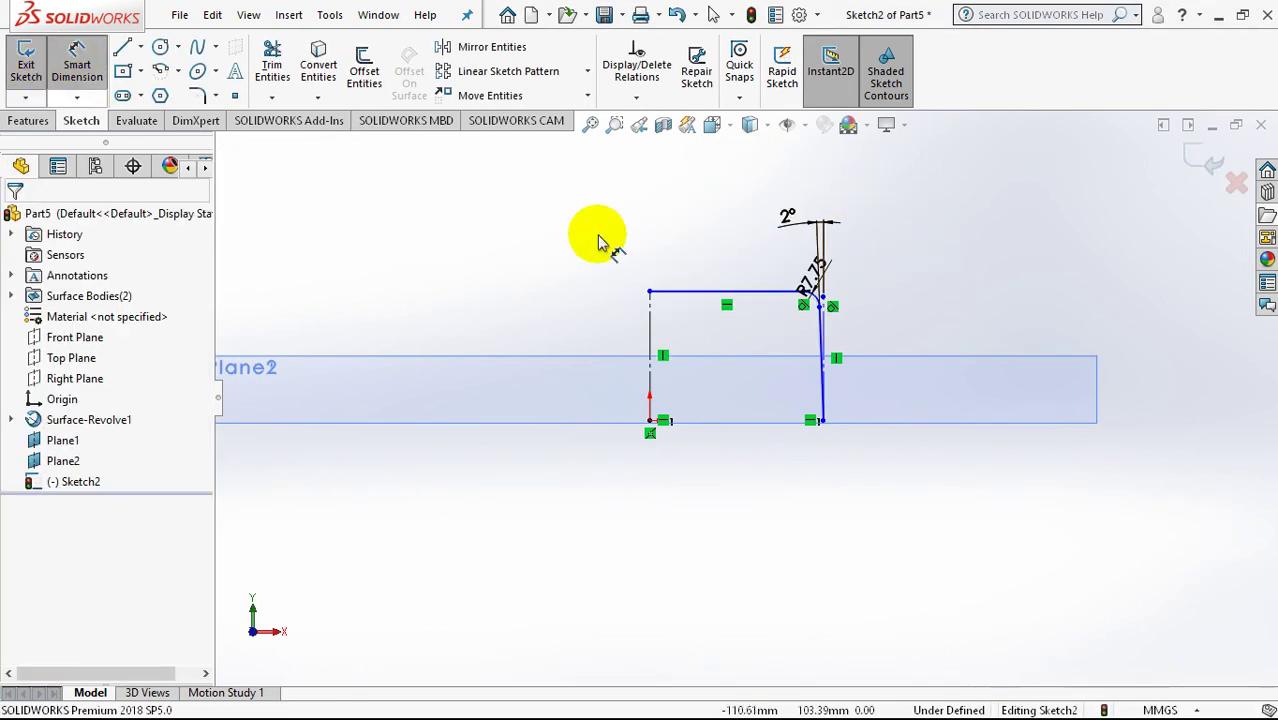
# Step: Add a 12 mm vertical height dimension between the bottom and top lines
pyautogui.click(668, 419)
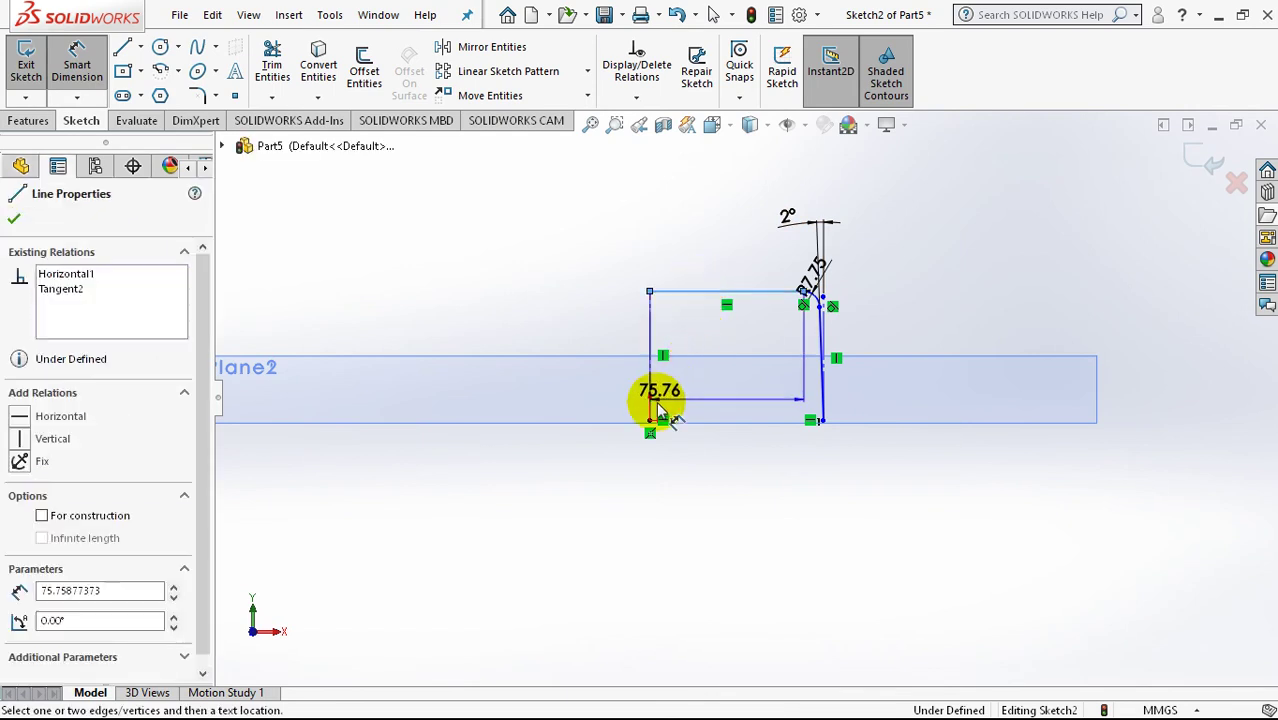
pyautogui.click(810, 420)
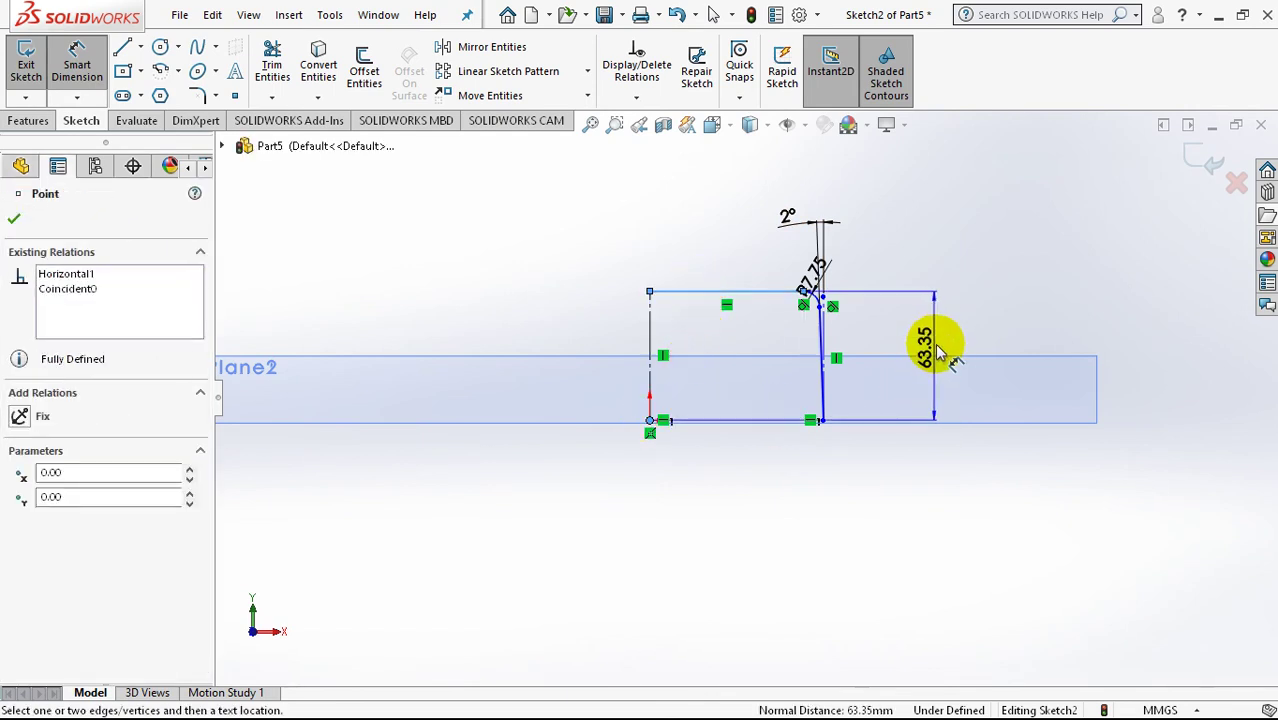
pyautogui.click(936, 337)
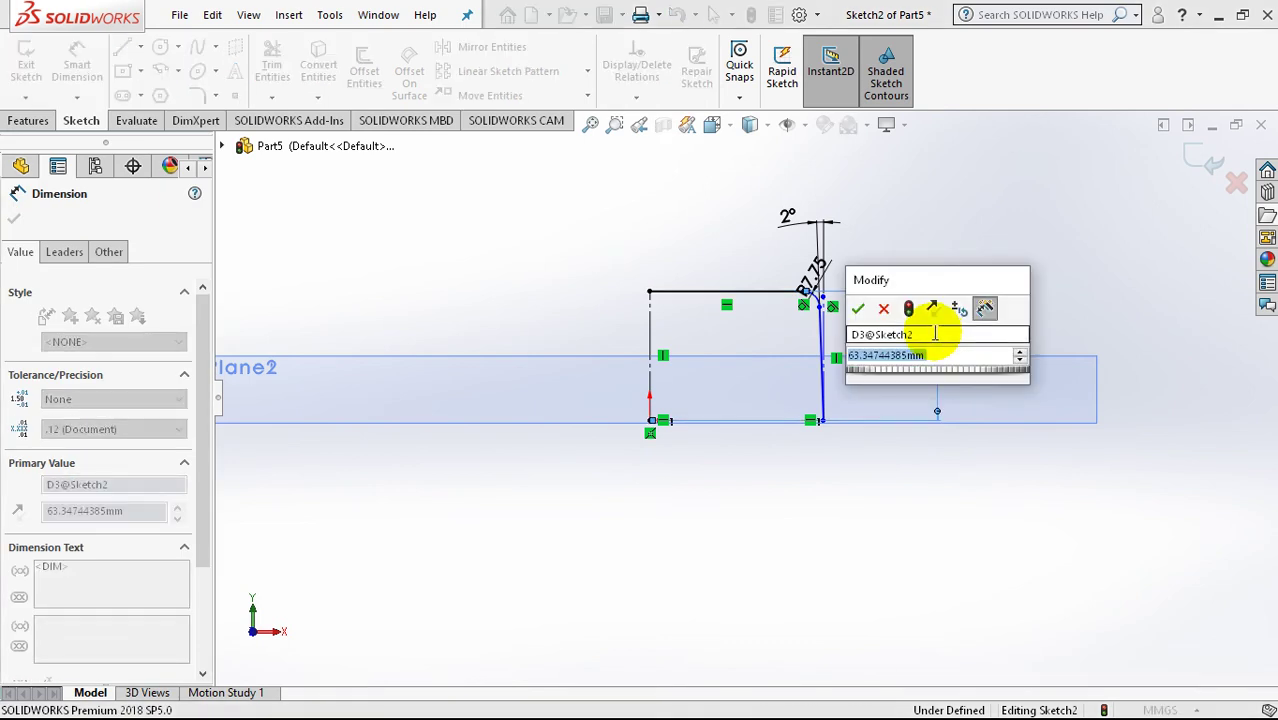
pyautogui.write('12')
pyautogui.press('Return')
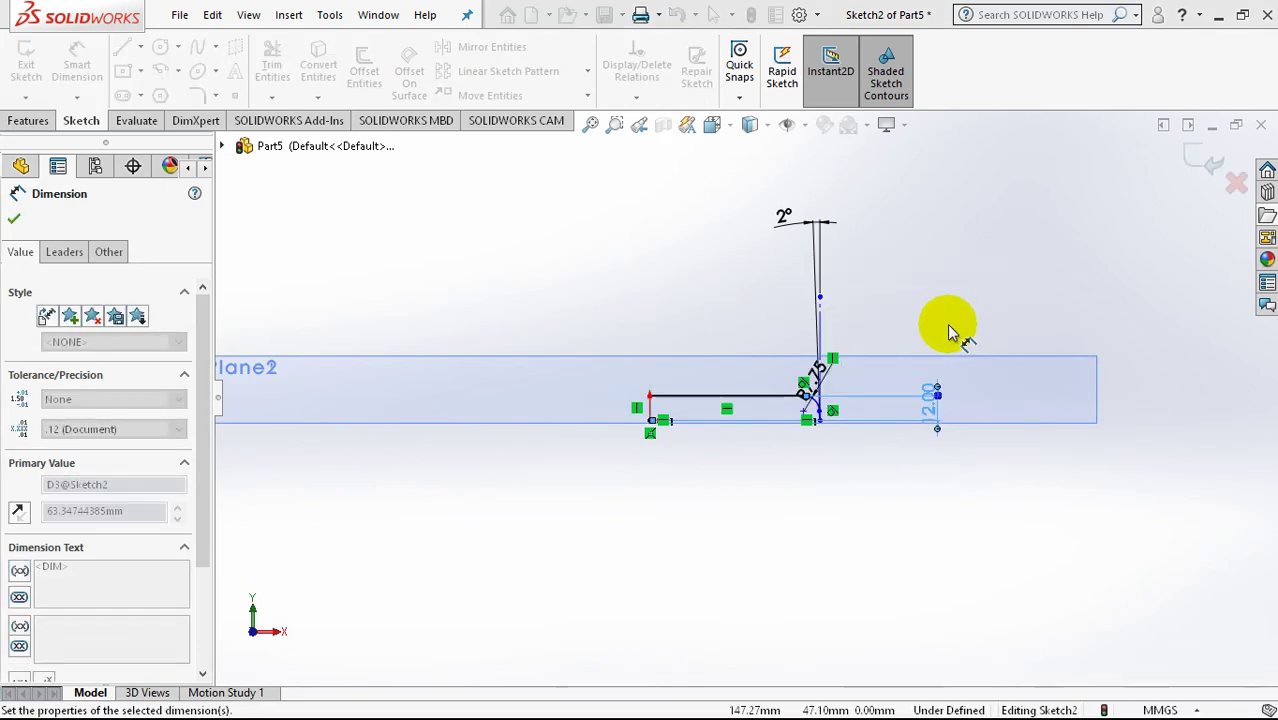
pyautogui.click(867, 478)
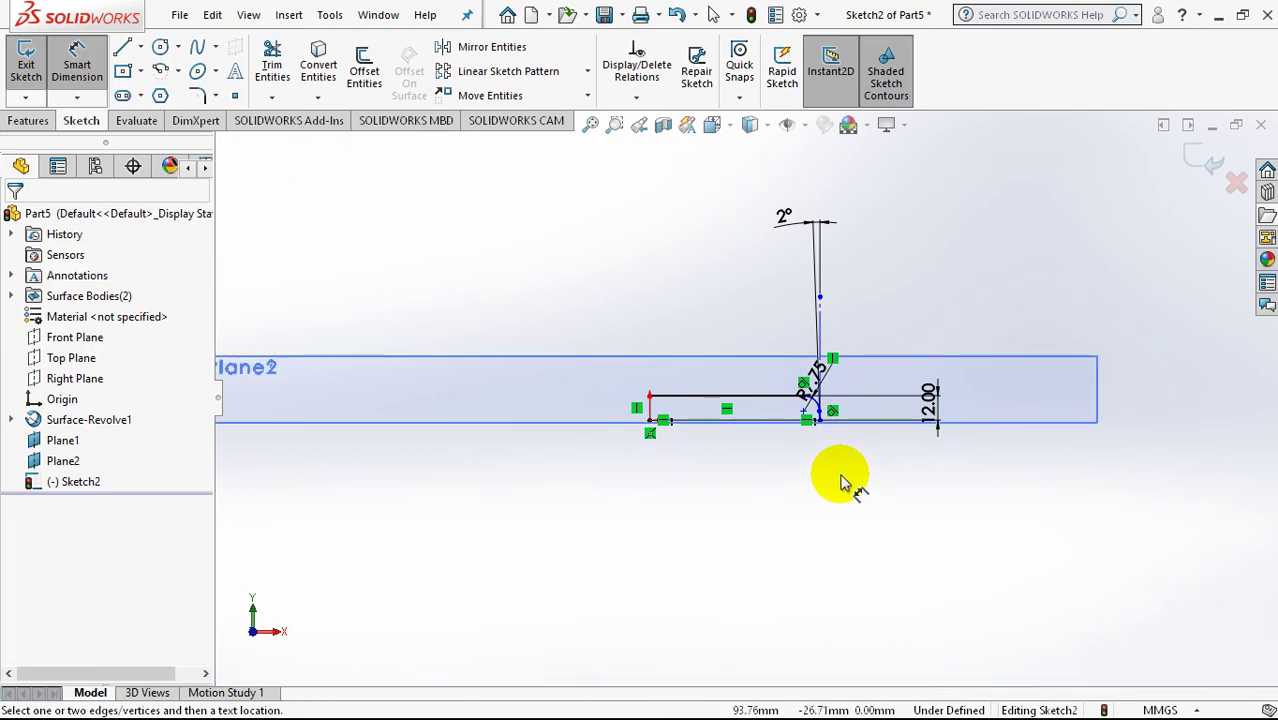
pyautogui.scroll(-2, 840, 483)
pyautogui.scroll(-2, 765, 422)
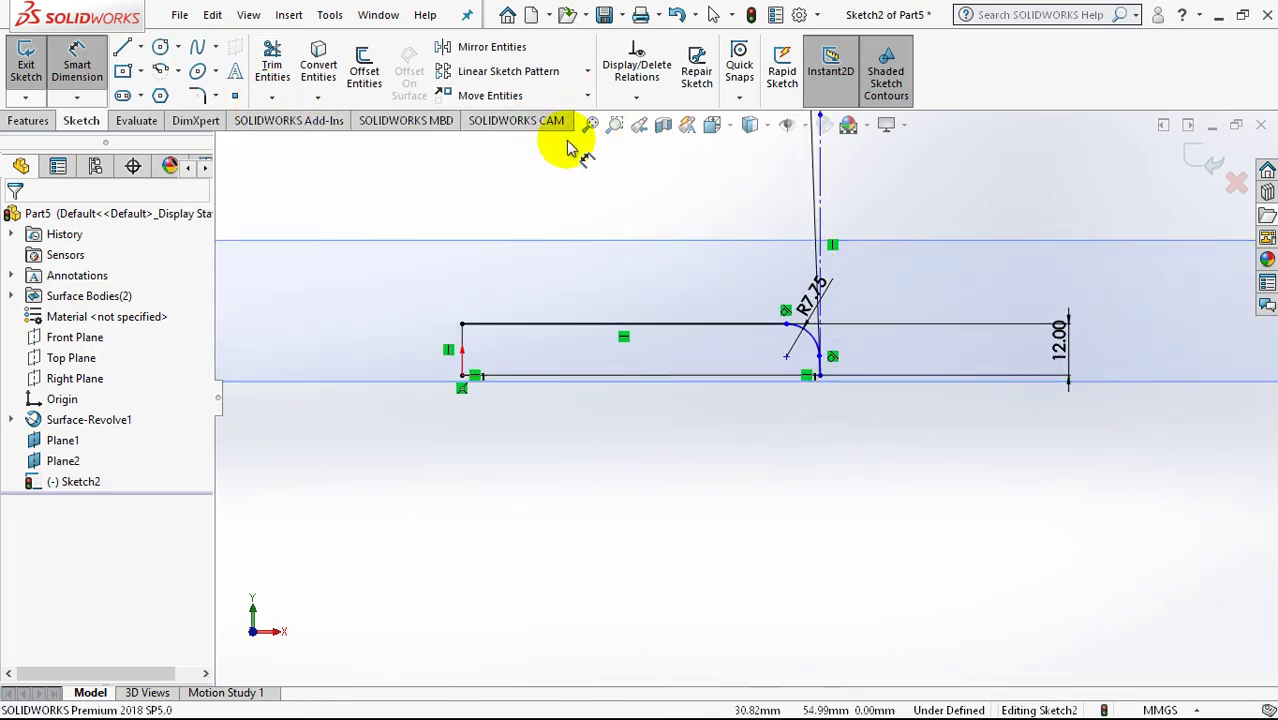
# Step: Mirror Line2, Line3 and the R7.75 fillet arc about the left vertical line (Line1)
pyautogui.click(484, 54)
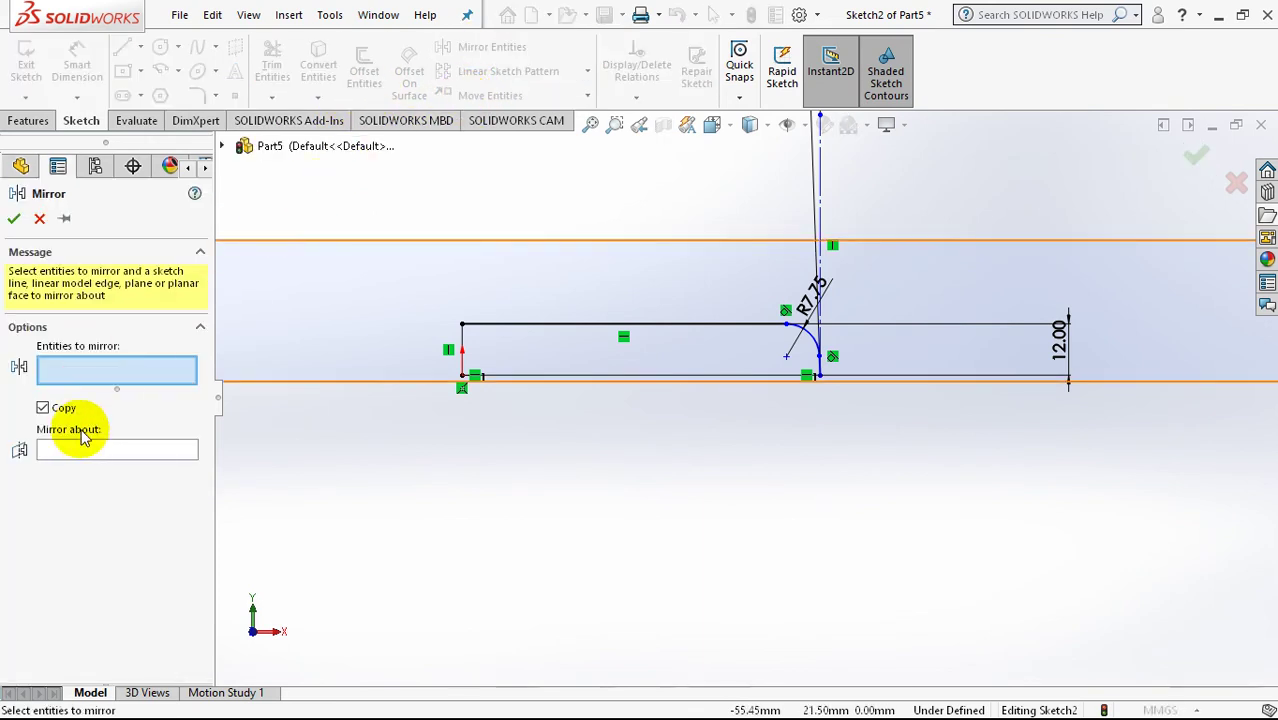
pyautogui.click(80, 446)
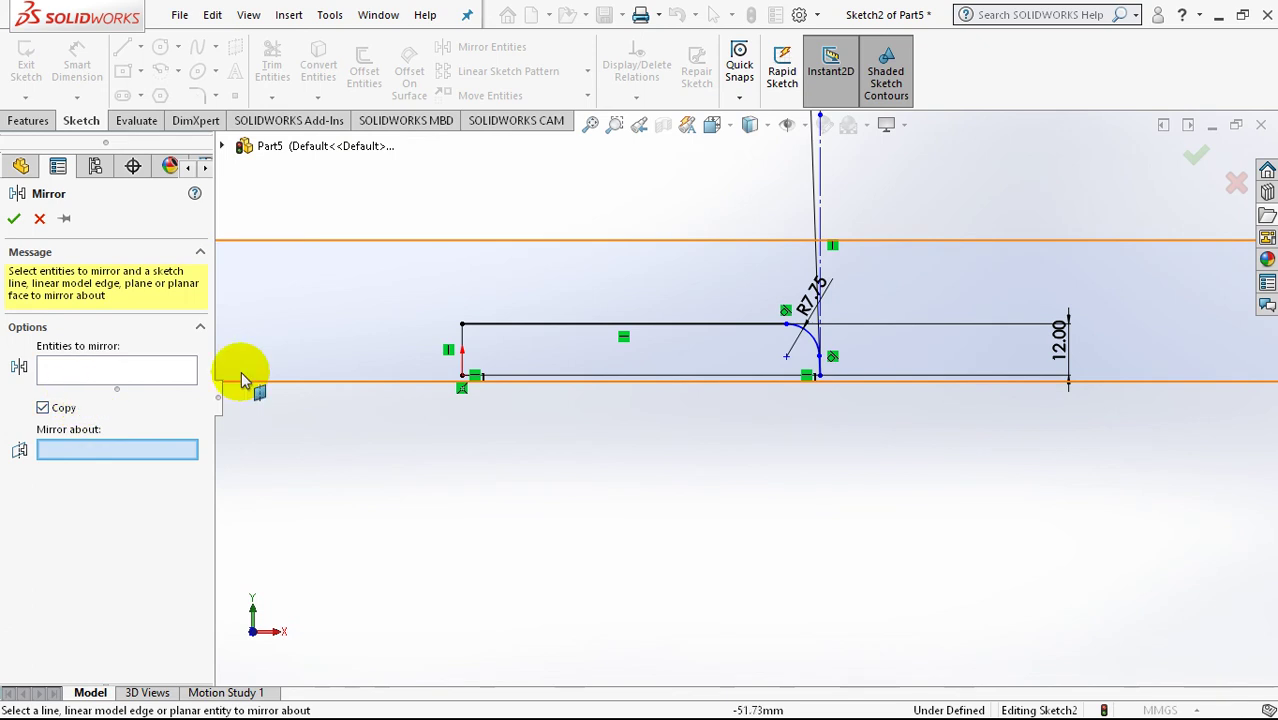
pyautogui.click(463, 338)
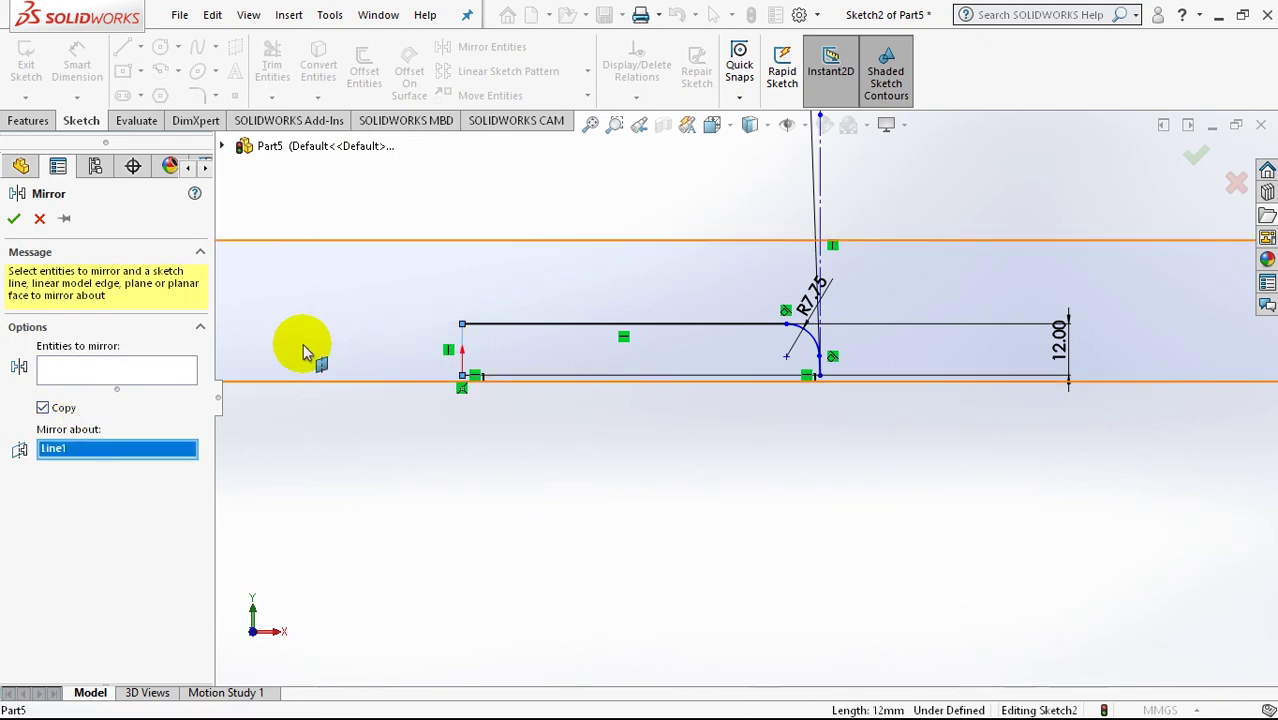
pyautogui.click(111, 368)
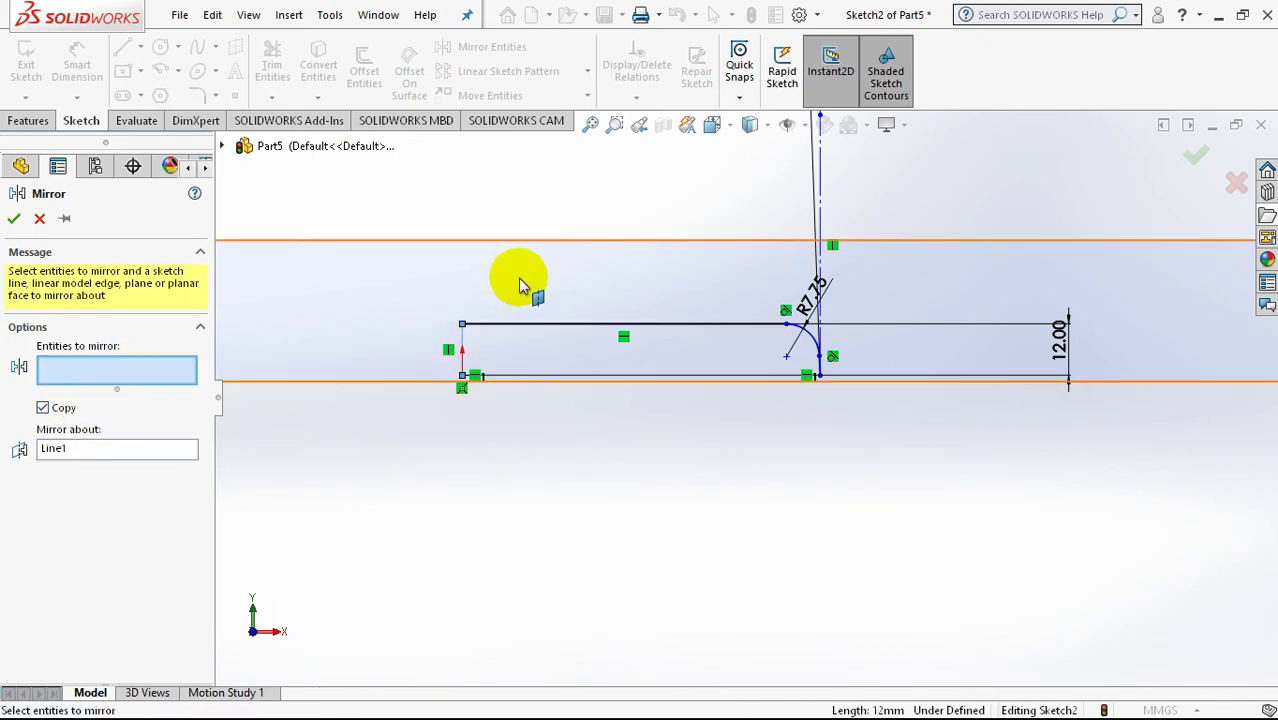
pyautogui.moveTo(414, 252); pyautogui.dragTo(842, 405)
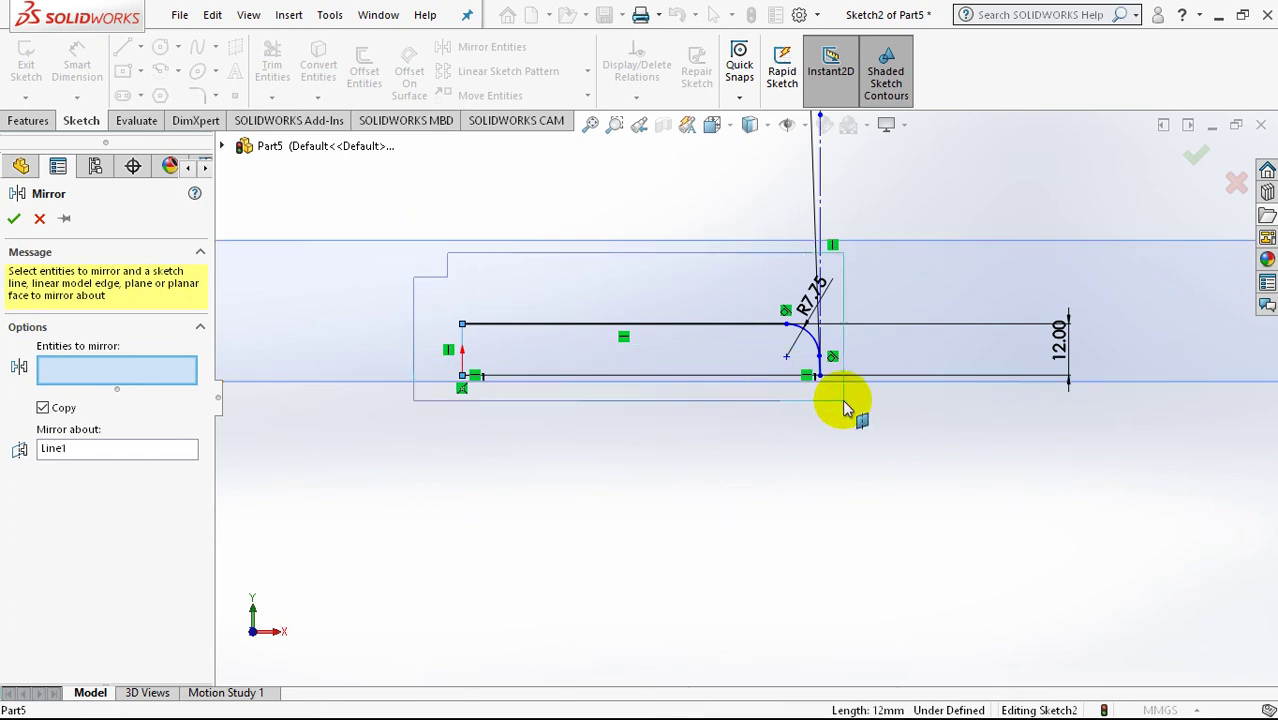
pyautogui.scroll(3, 826, 440)
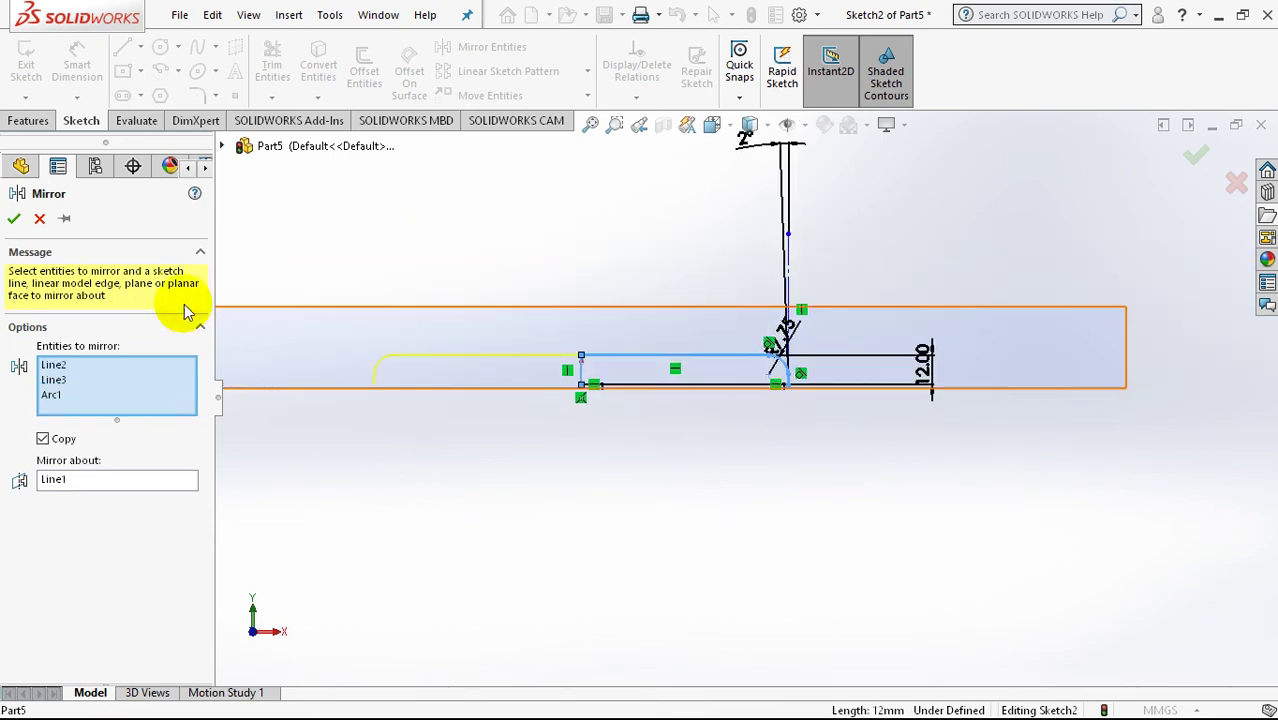
pyautogui.scroll(-1, 360, 393)
pyautogui.scroll(-1, 400, 398)
pyautogui.scroll(-1, 451, 394)
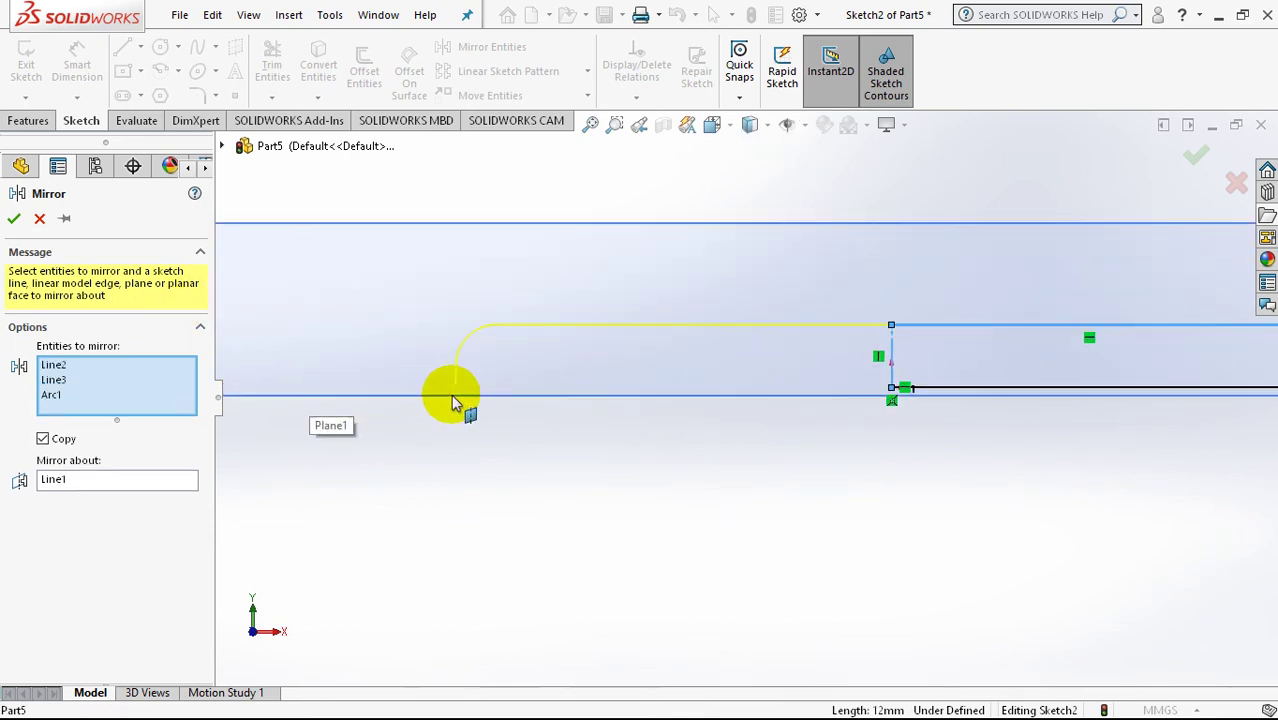
pyautogui.scroll(1, 451, 394)
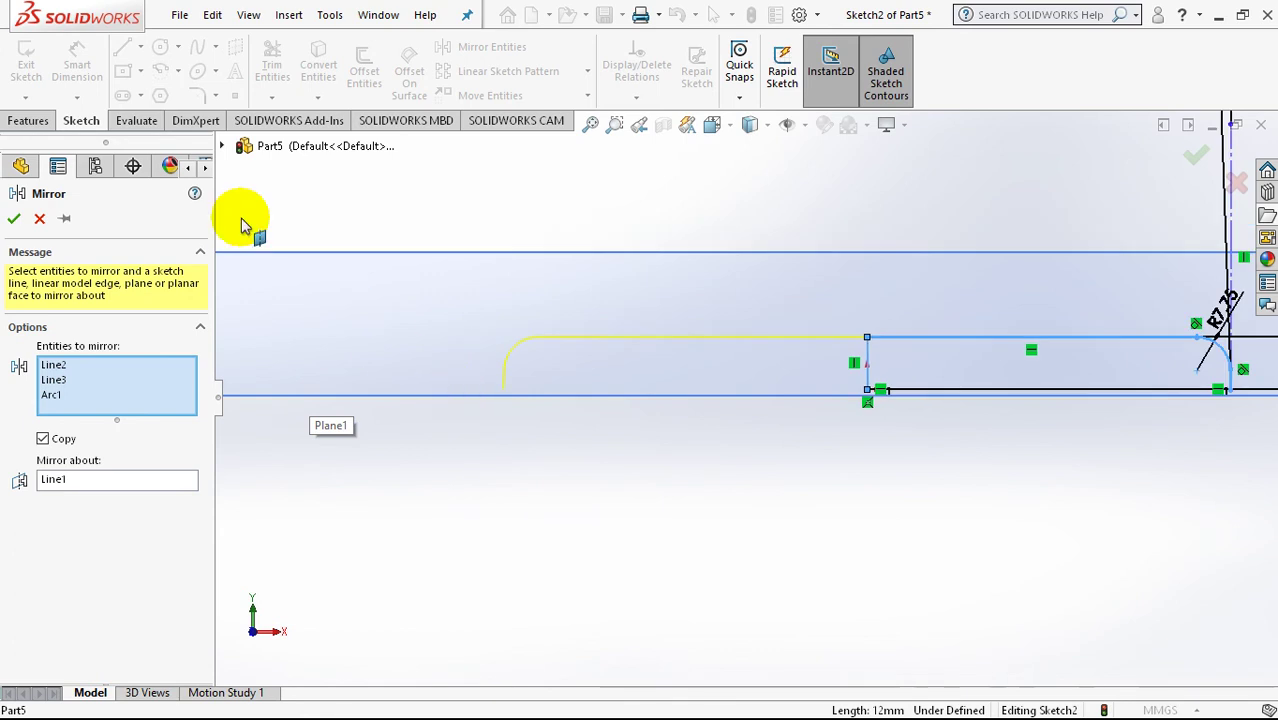
pyautogui.click(17, 218)
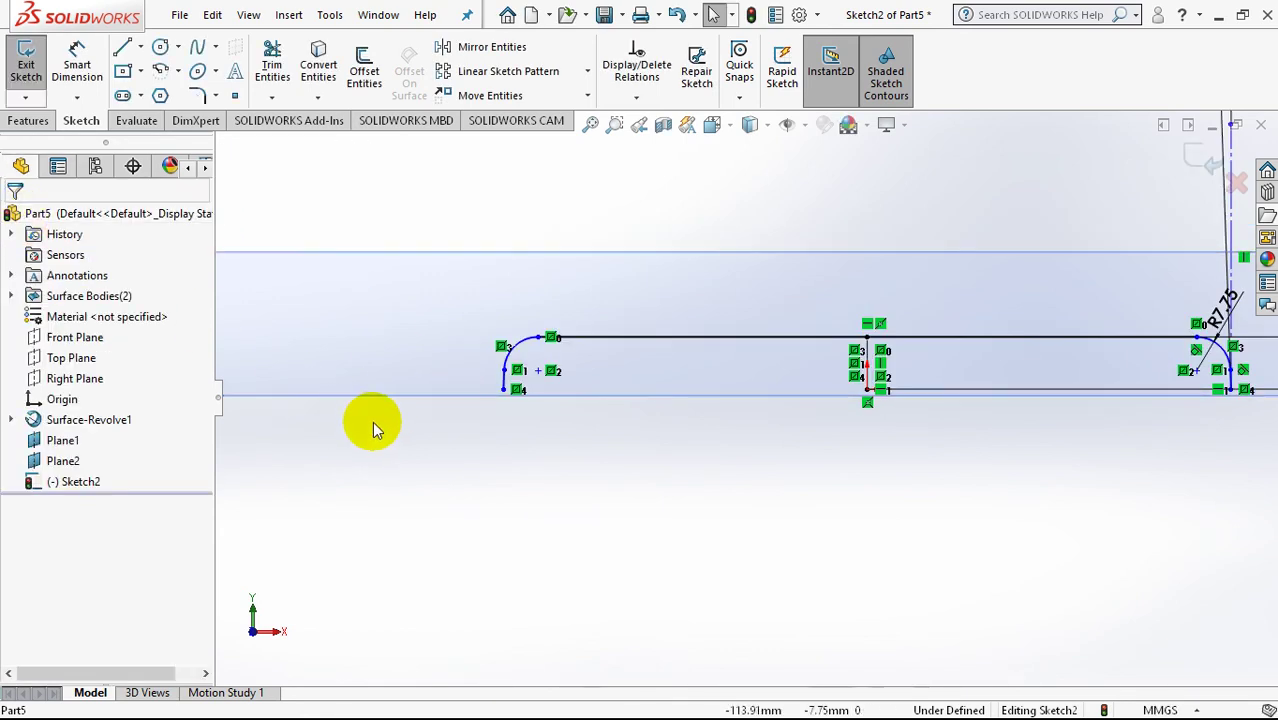
# Step: Dimension the two fillet endpoints 80 mm apart, then exit Sketch2
pyautogui.click(79, 60)
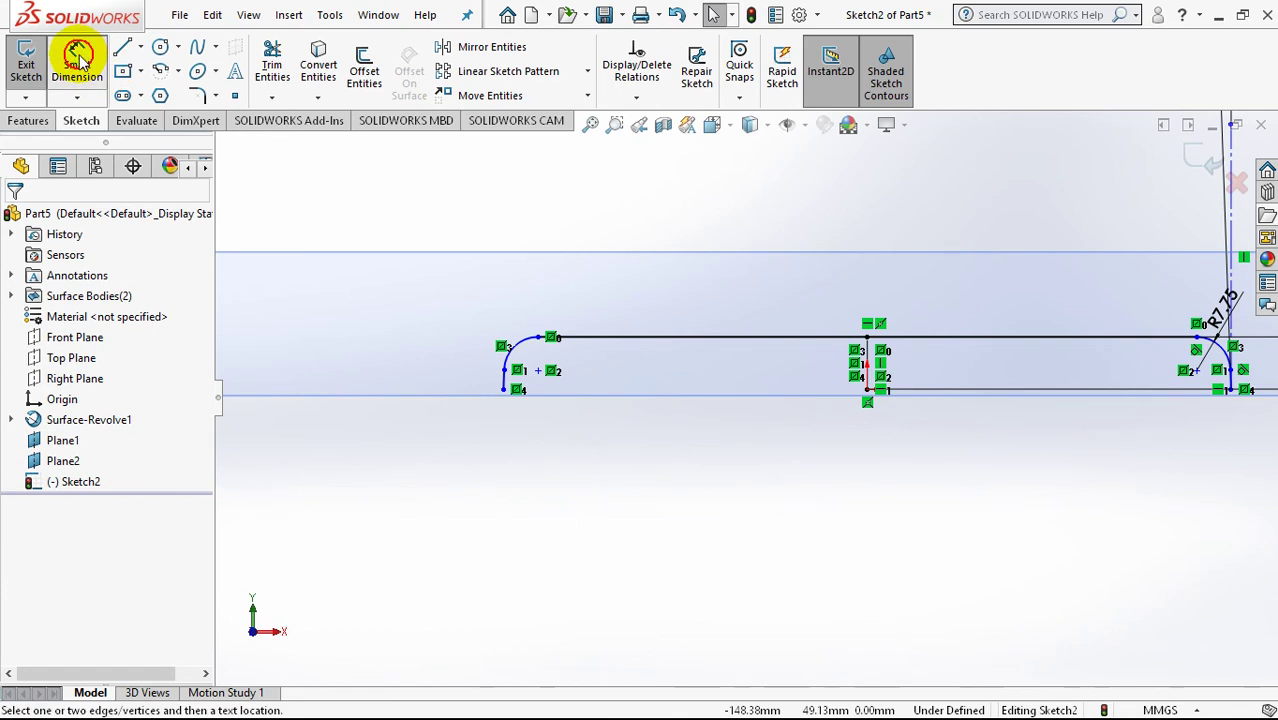
pyautogui.click(503, 389)
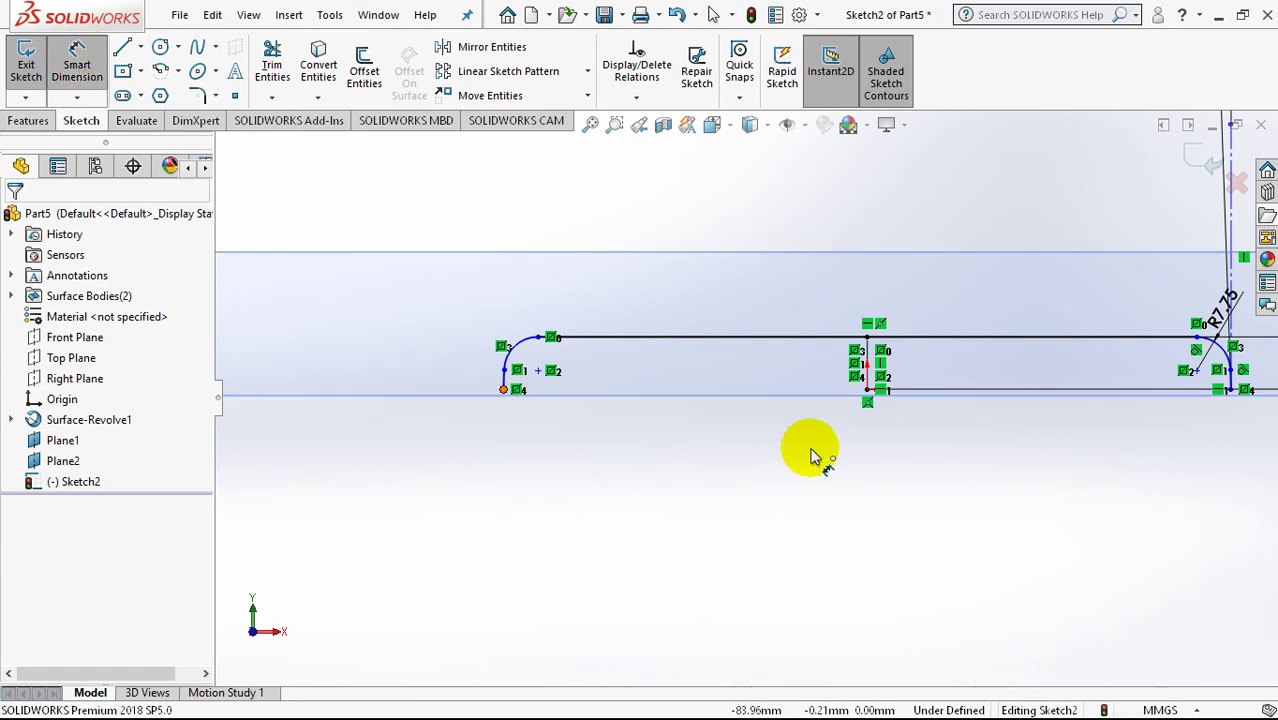
pyautogui.click(1233, 391)
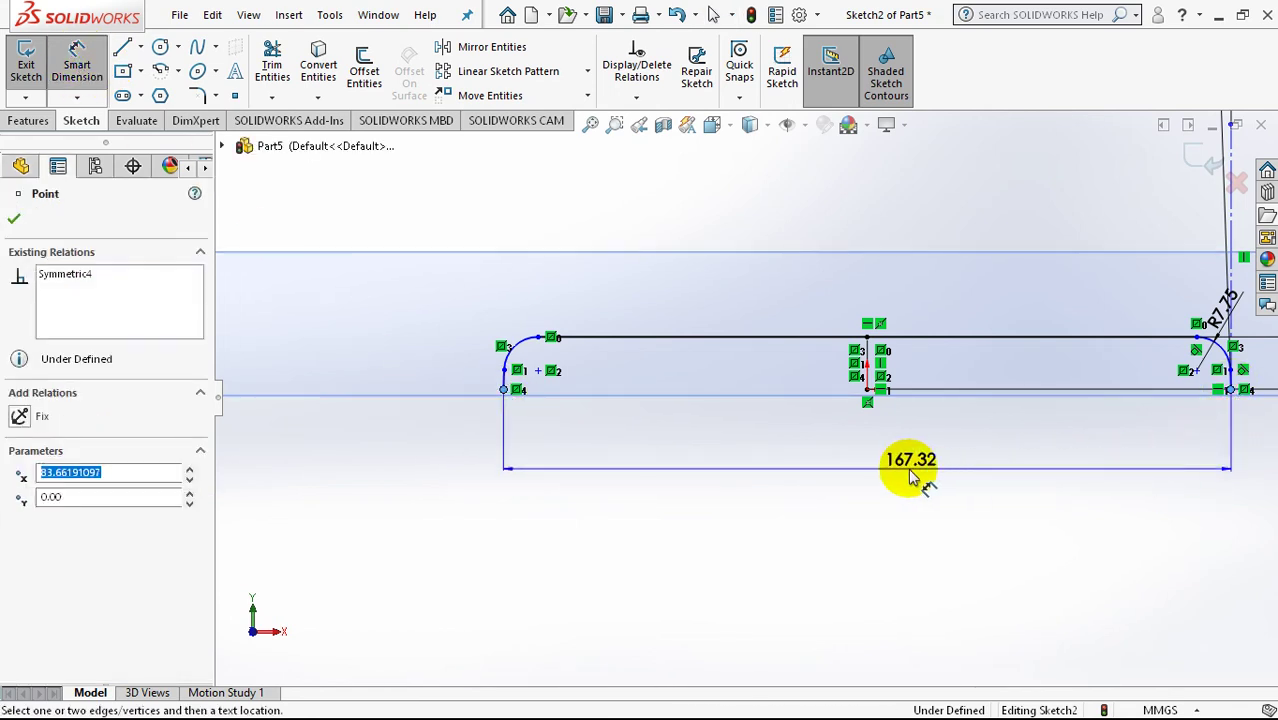
pyautogui.click(903, 473)
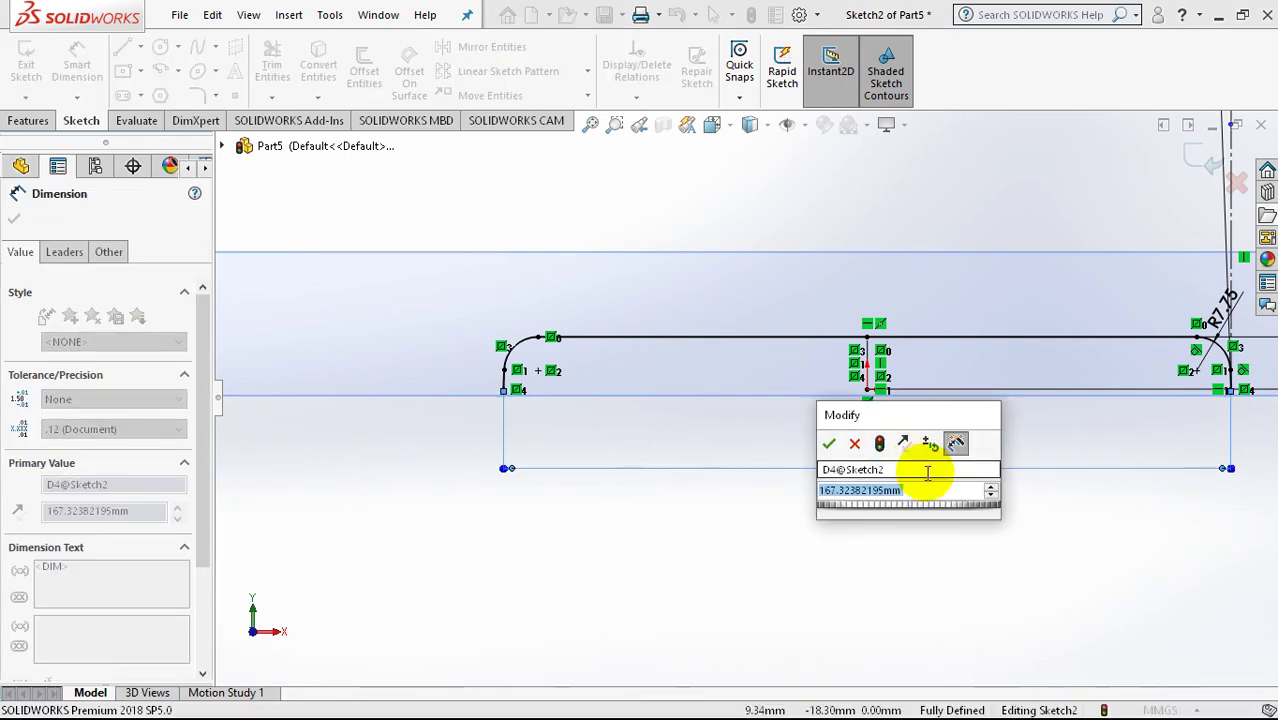
pyautogui.write('80')
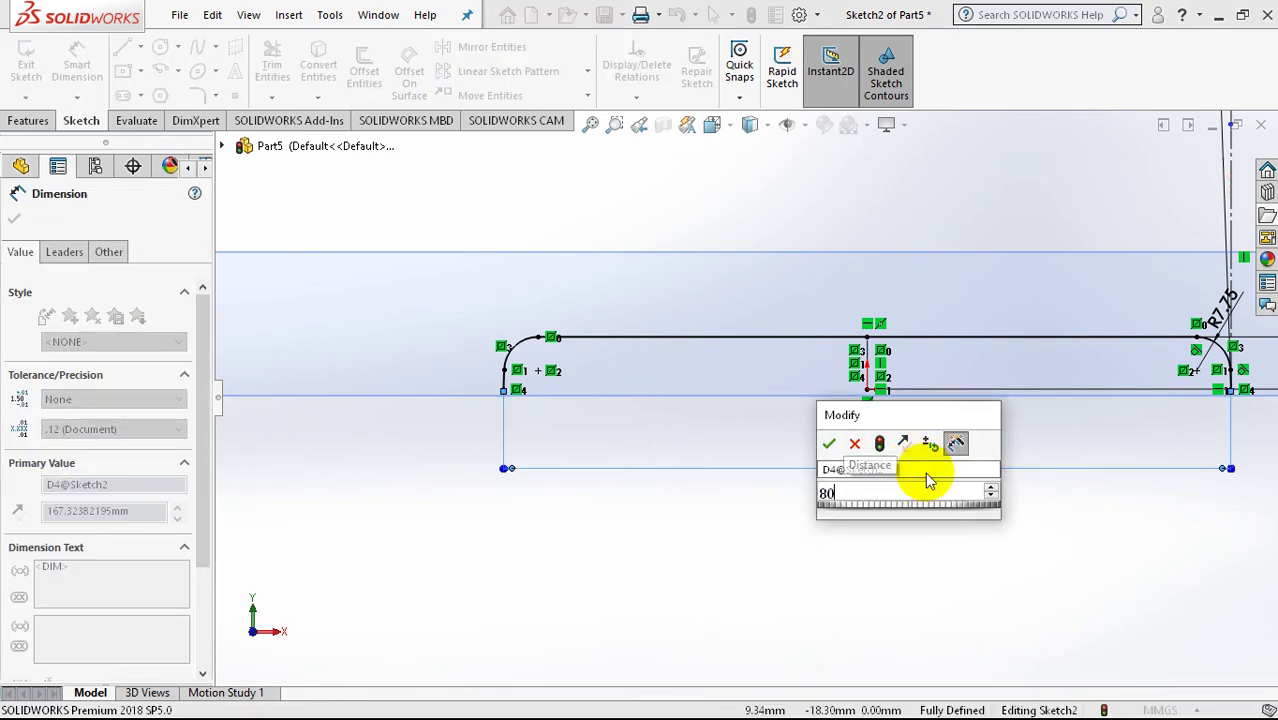
pyautogui.press('Return')
pyautogui.click(922, 525)
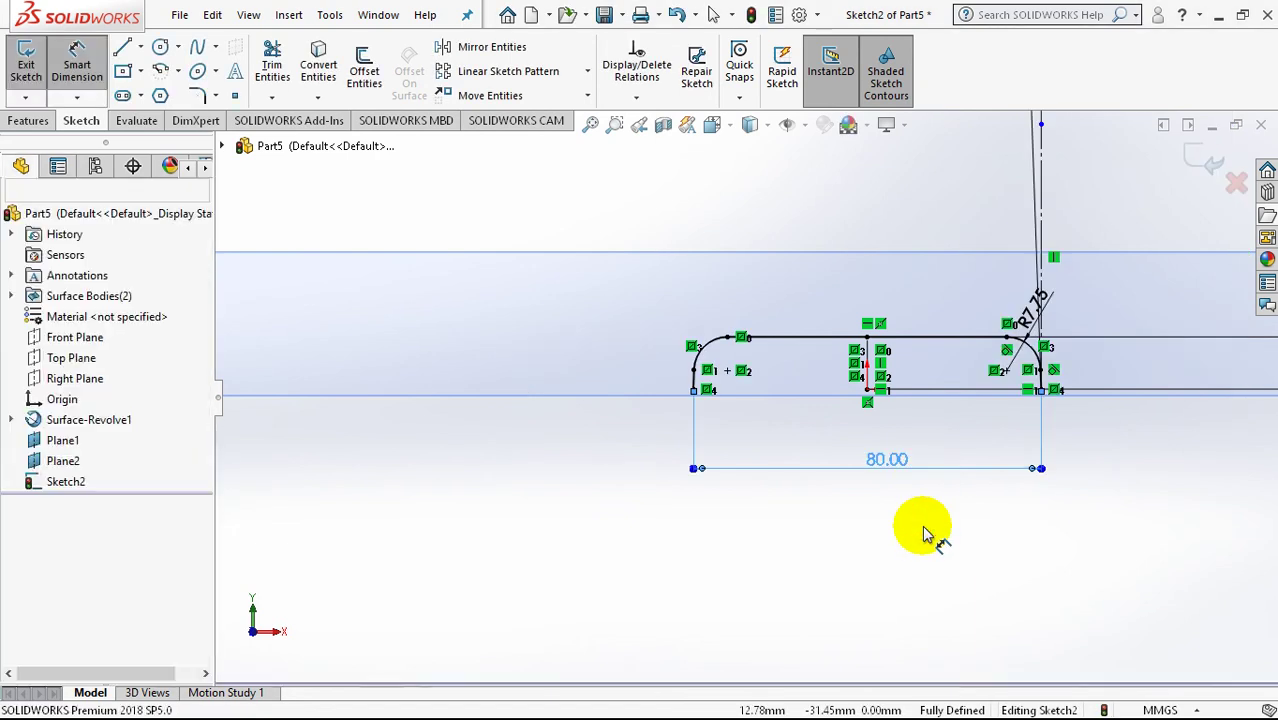
pyautogui.click(1200, 178)
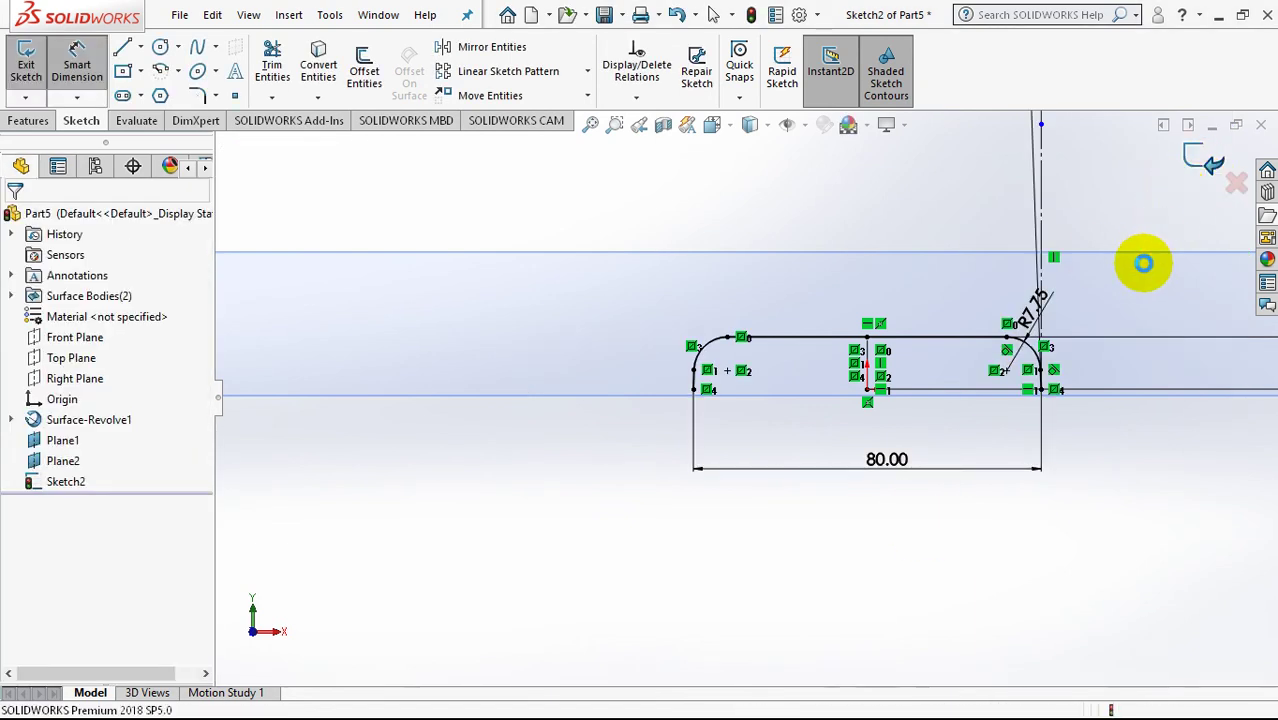
pyautogui.moveTo(1013, 483)
pyautogui.mouseDown(button='middle')
pyautogui.moveTo(996, 472)
pyautogui.moveTo(944, 582)
pyautogui.mouseUp(button='middle')
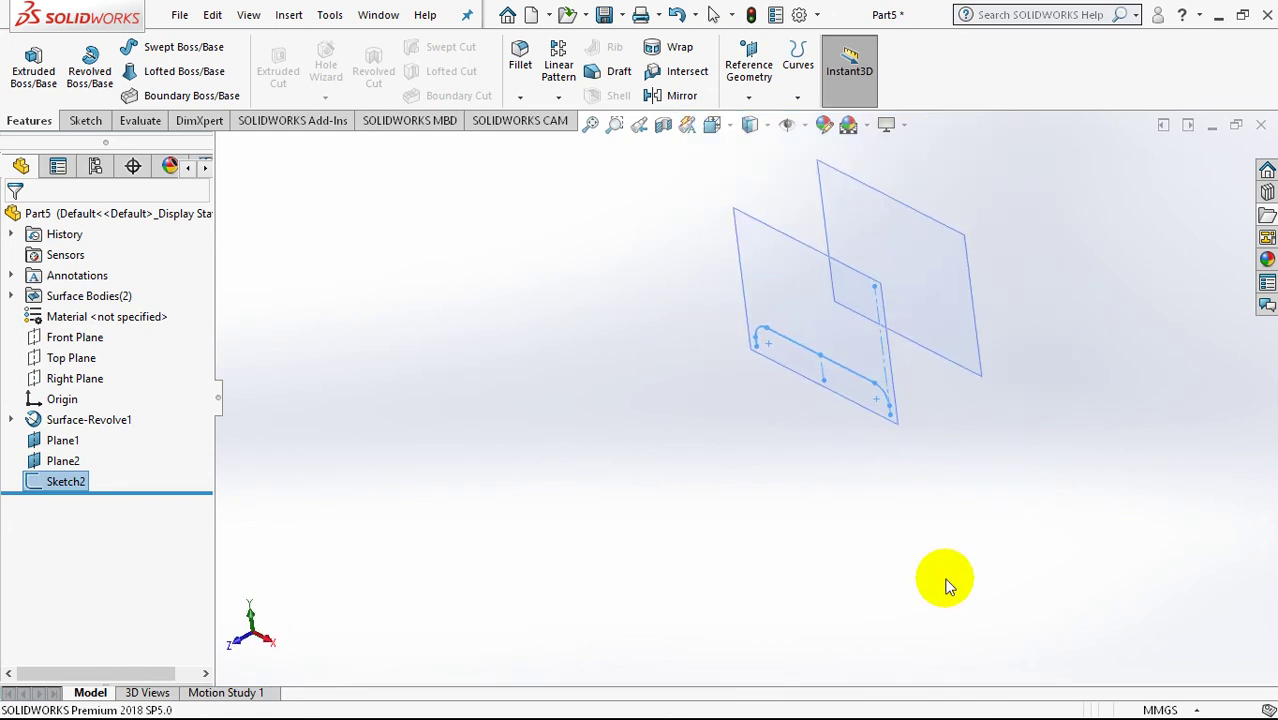
# Step: Hide Sketch2 and Plane1, then start a new sketch on Plane2
pyautogui.rightClick(72, 488)
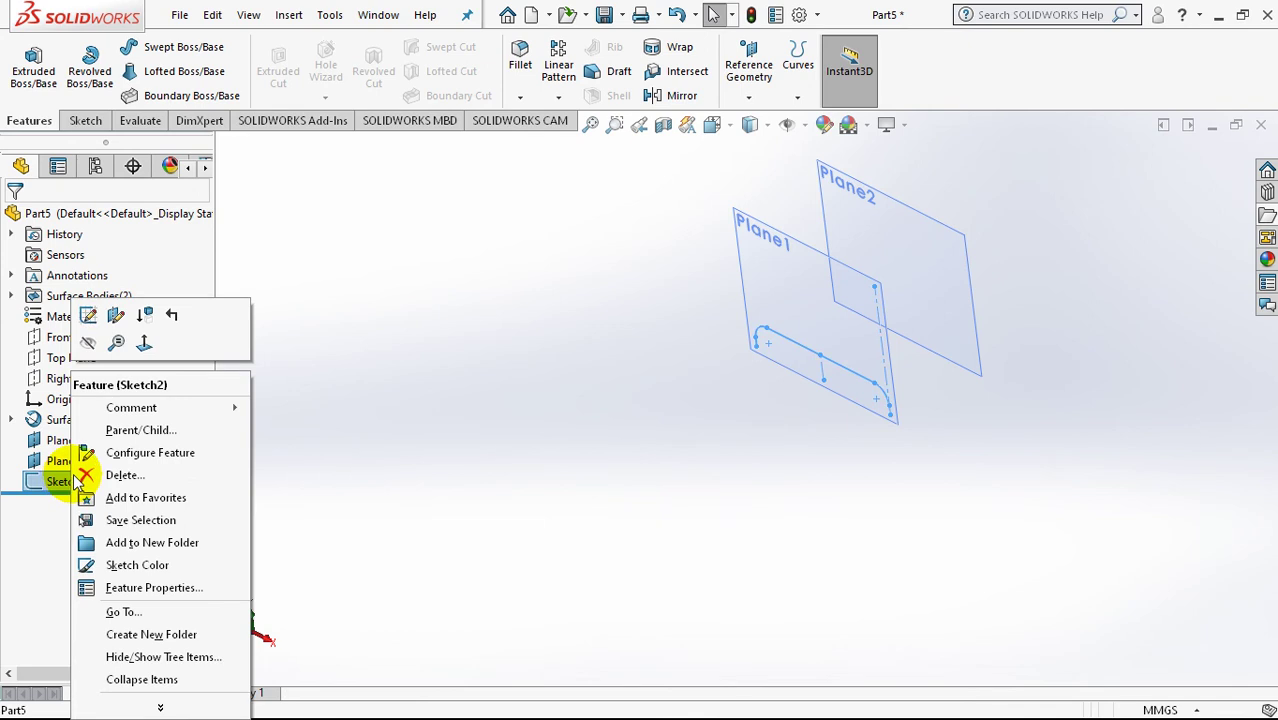
pyautogui.click(93, 347)
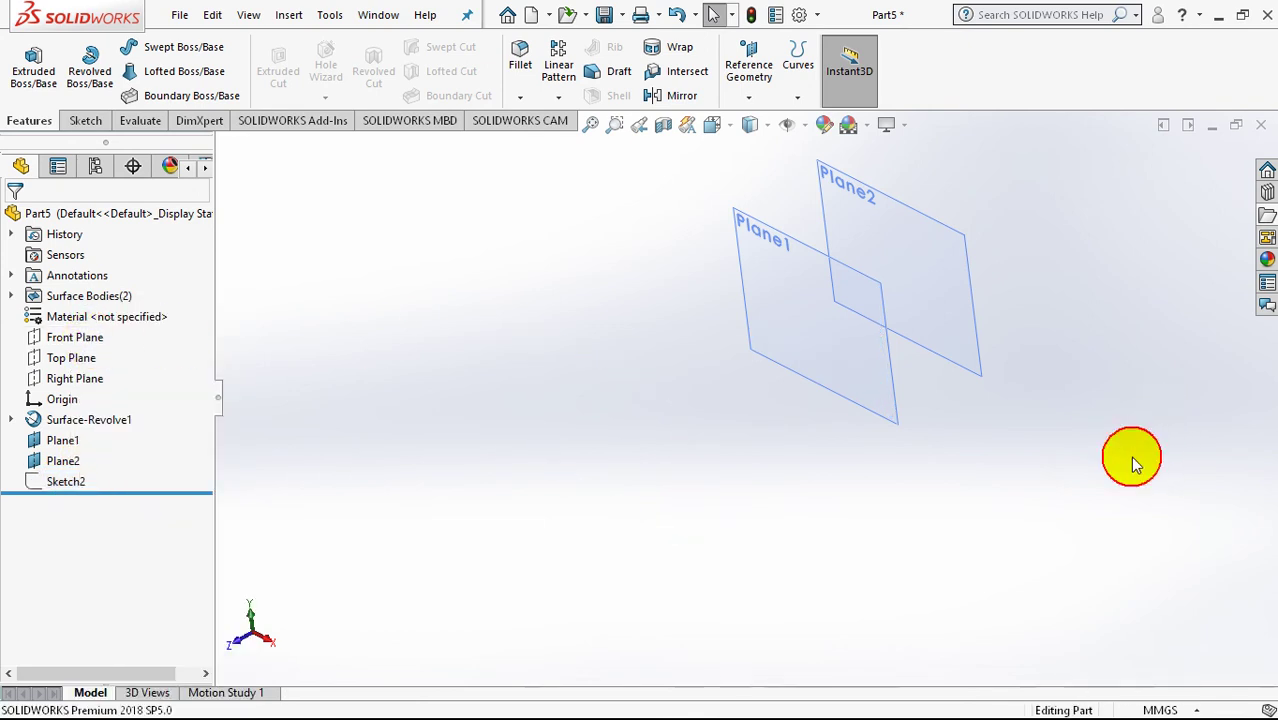
pyautogui.rightClick(891, 422)
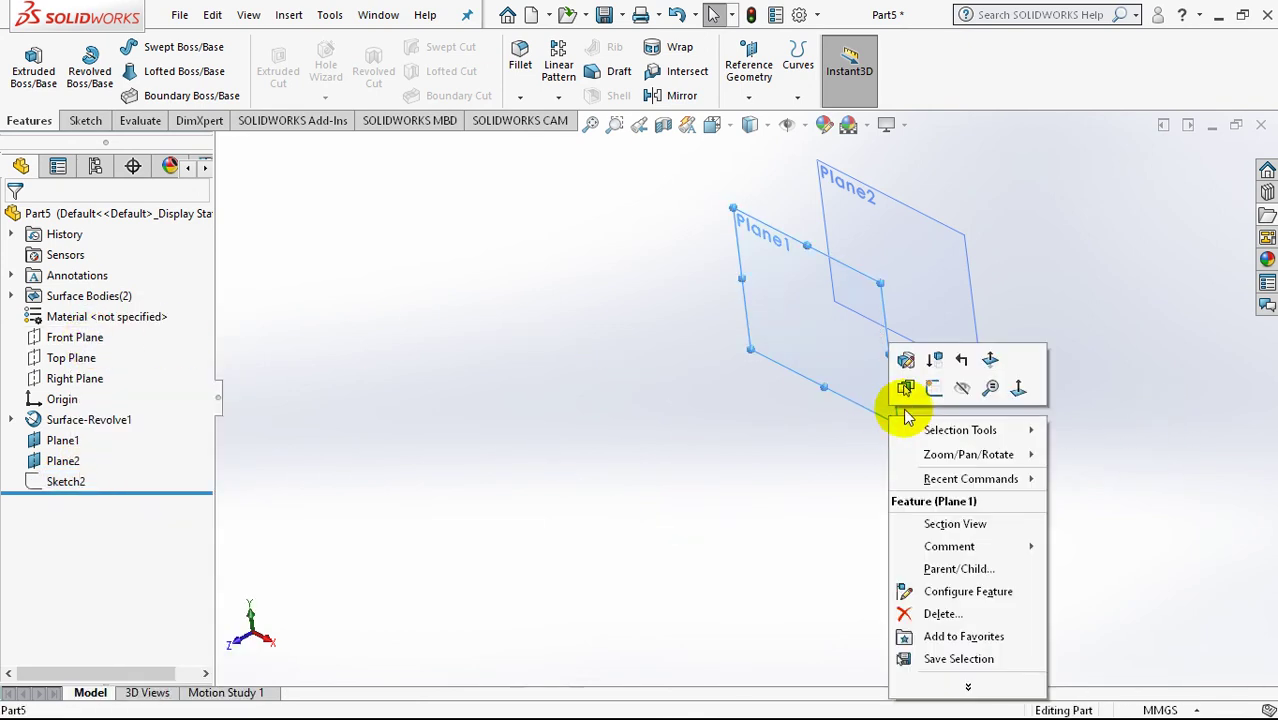
pyautogui.click(962, 387)
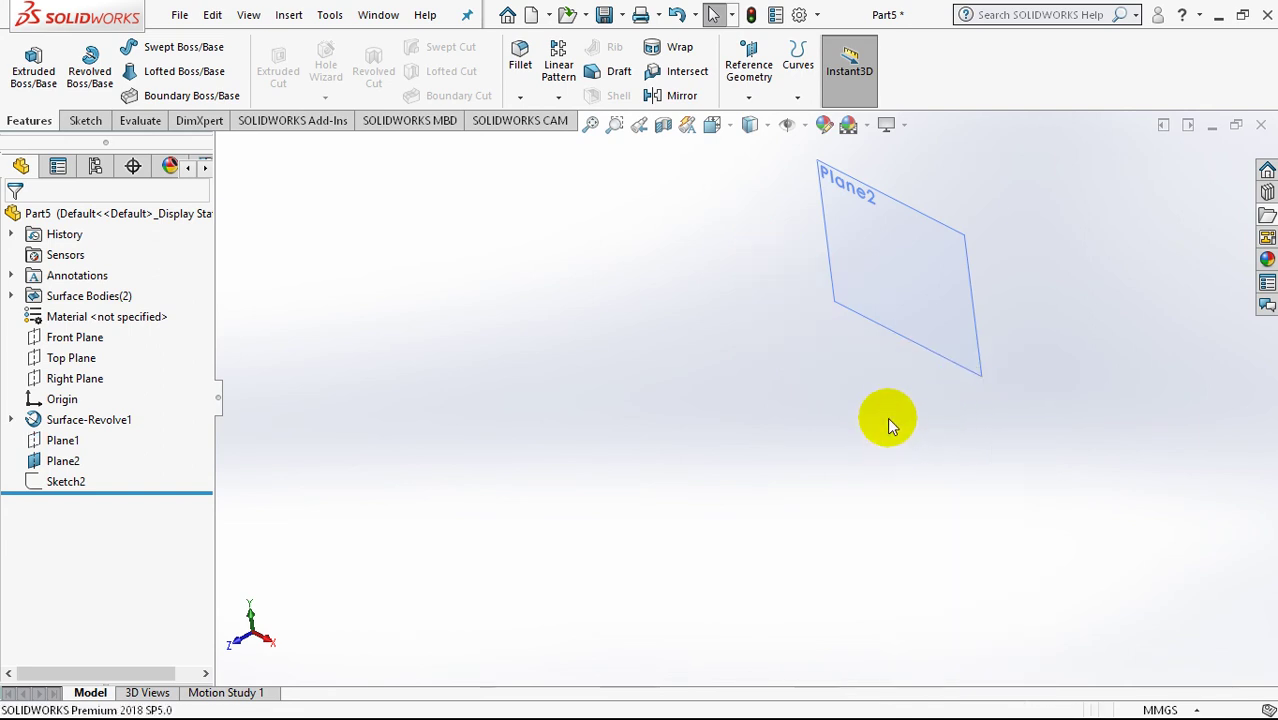
pyautogui.click(897, 340)
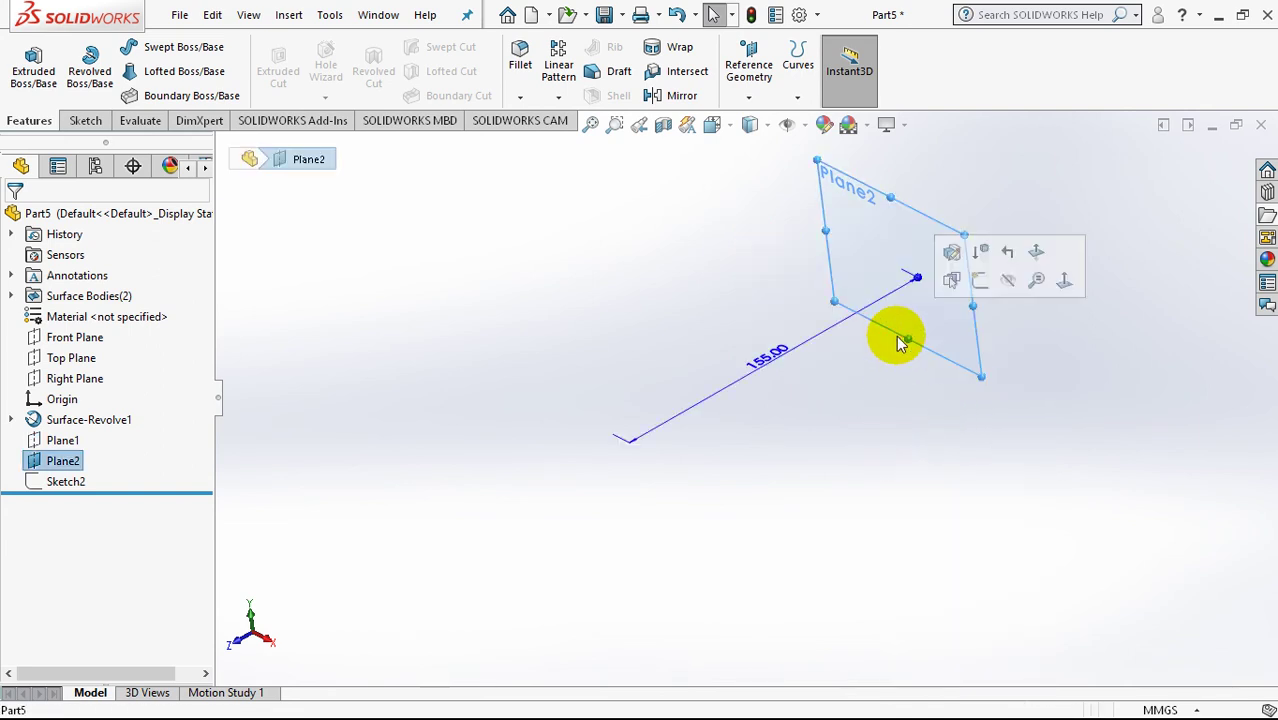
pyautogui.click(976, 282)
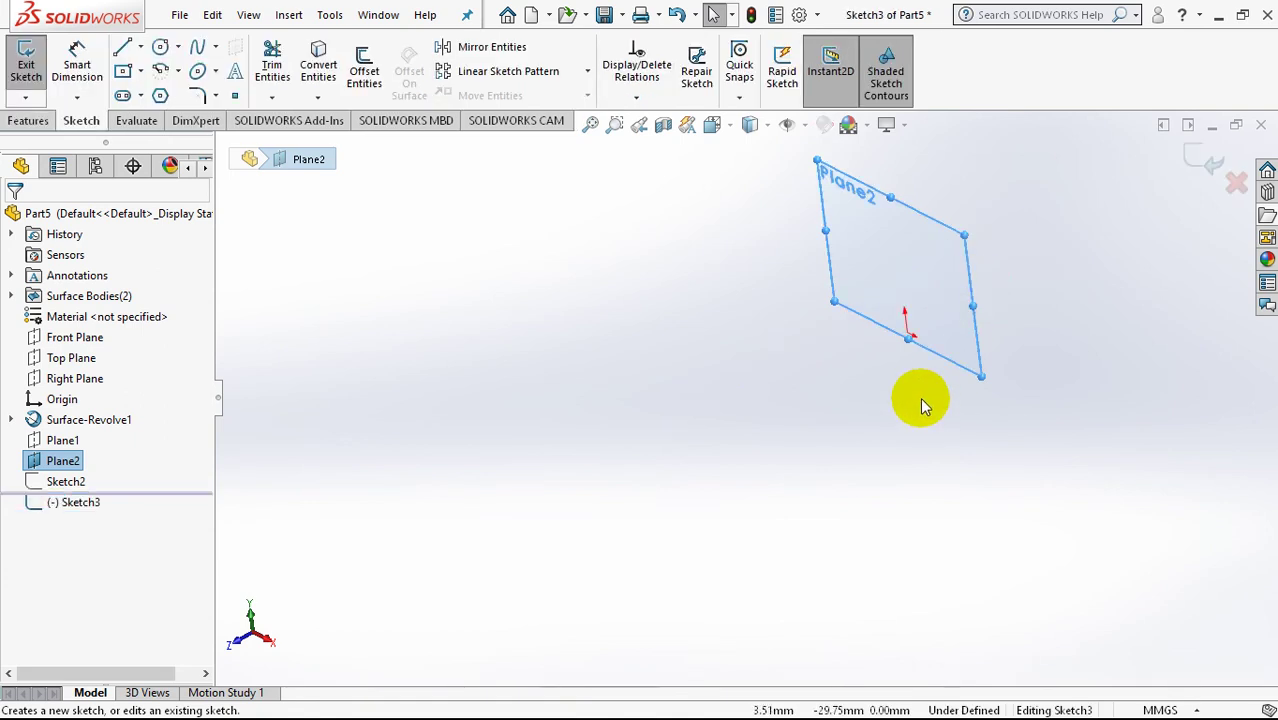
# Step: View Plane2 normal-to and draw a vertical, horizontal, slanted and vertical line chain from the origin
pyautogui.press('space')
pyautogui.click(1104, 522)
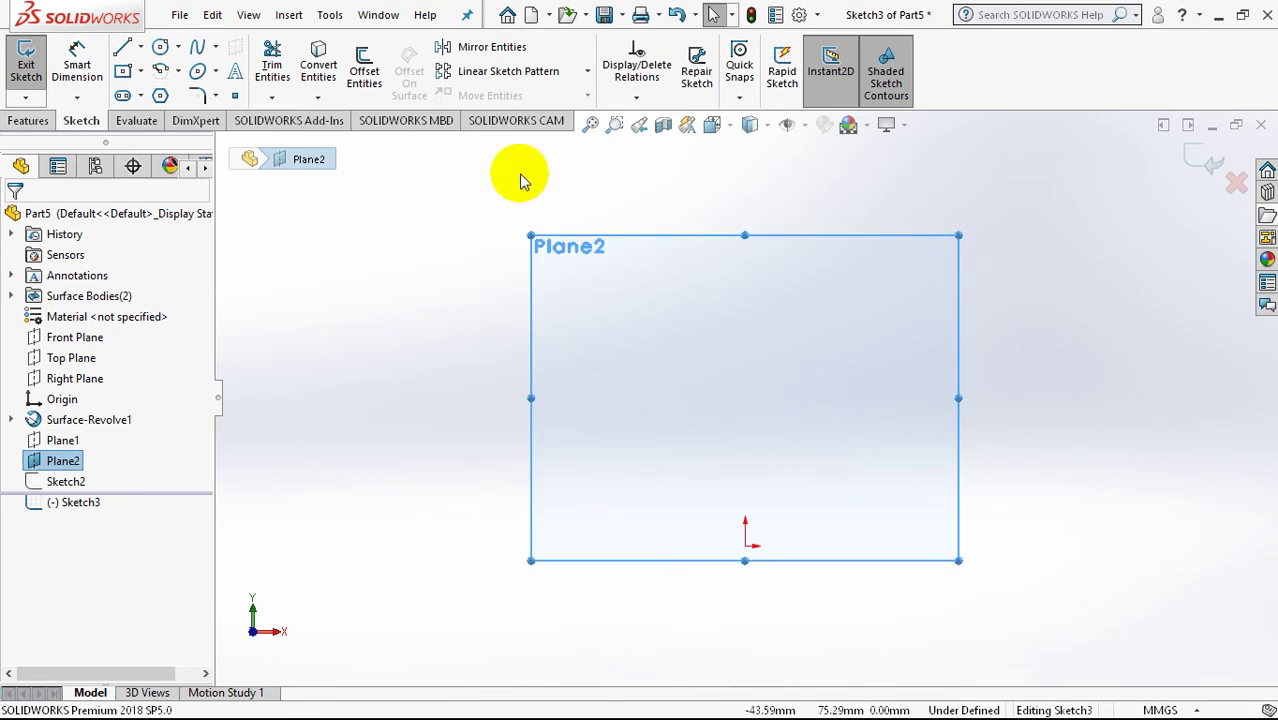
pyautogui.click(122, 48)
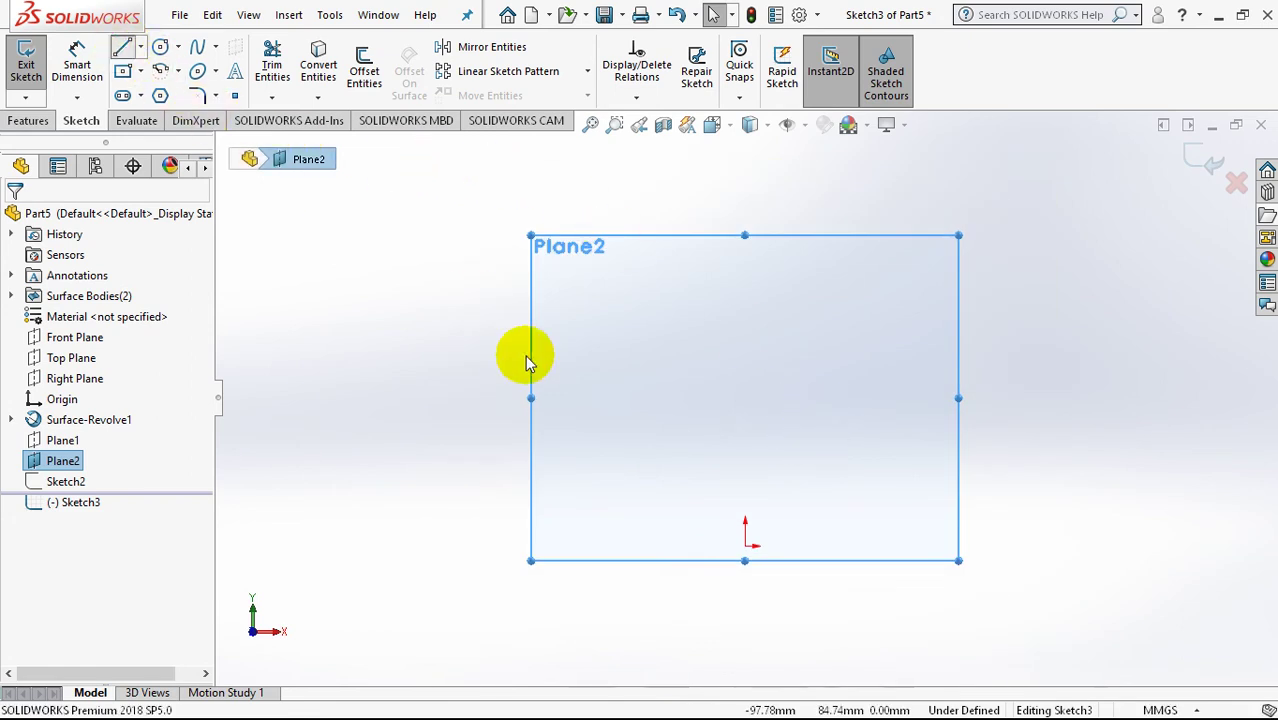
pyautogui.click(745, 545)
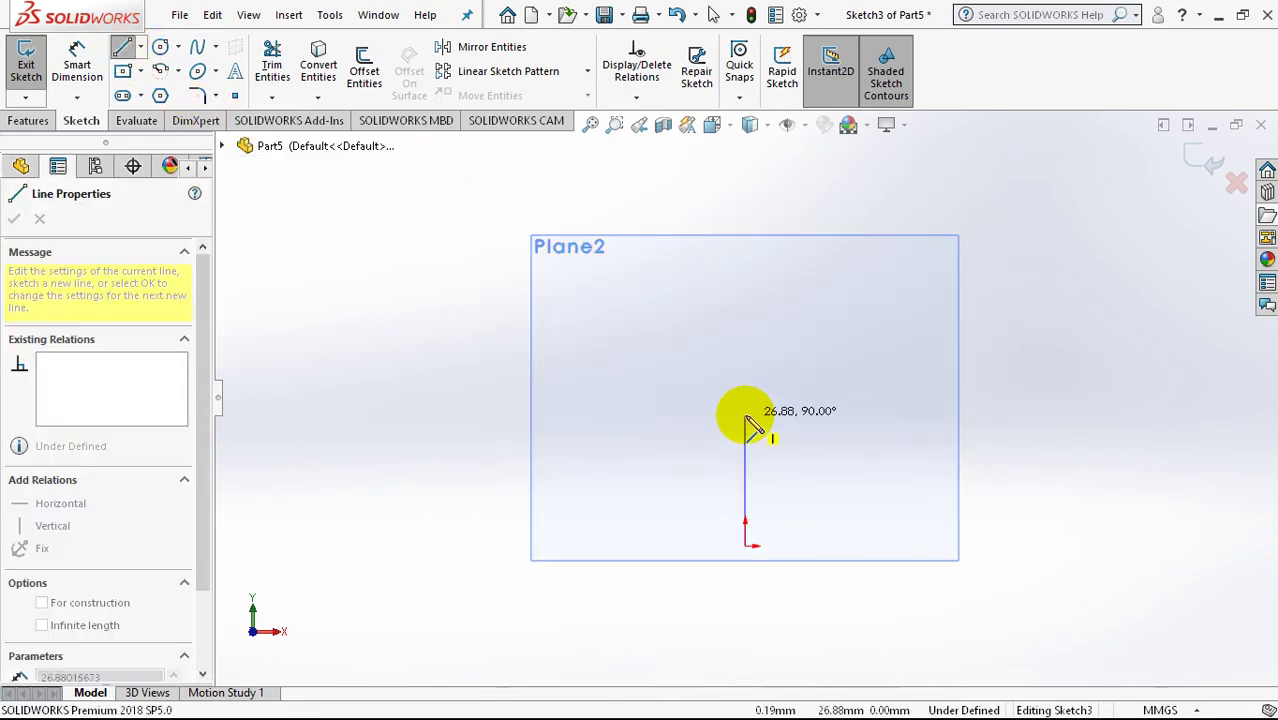
pyautogui.click(745, 414)
pyautogui.click(892, 414)
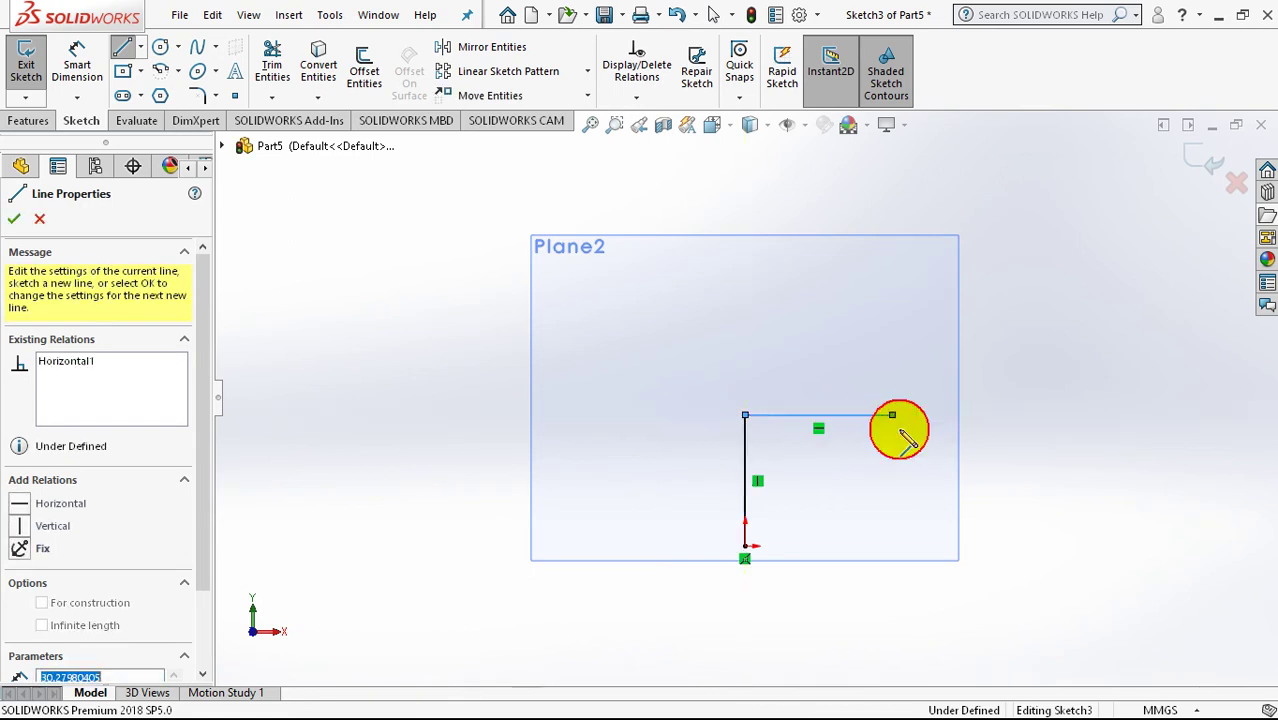
pyautogui.click(937, 516)
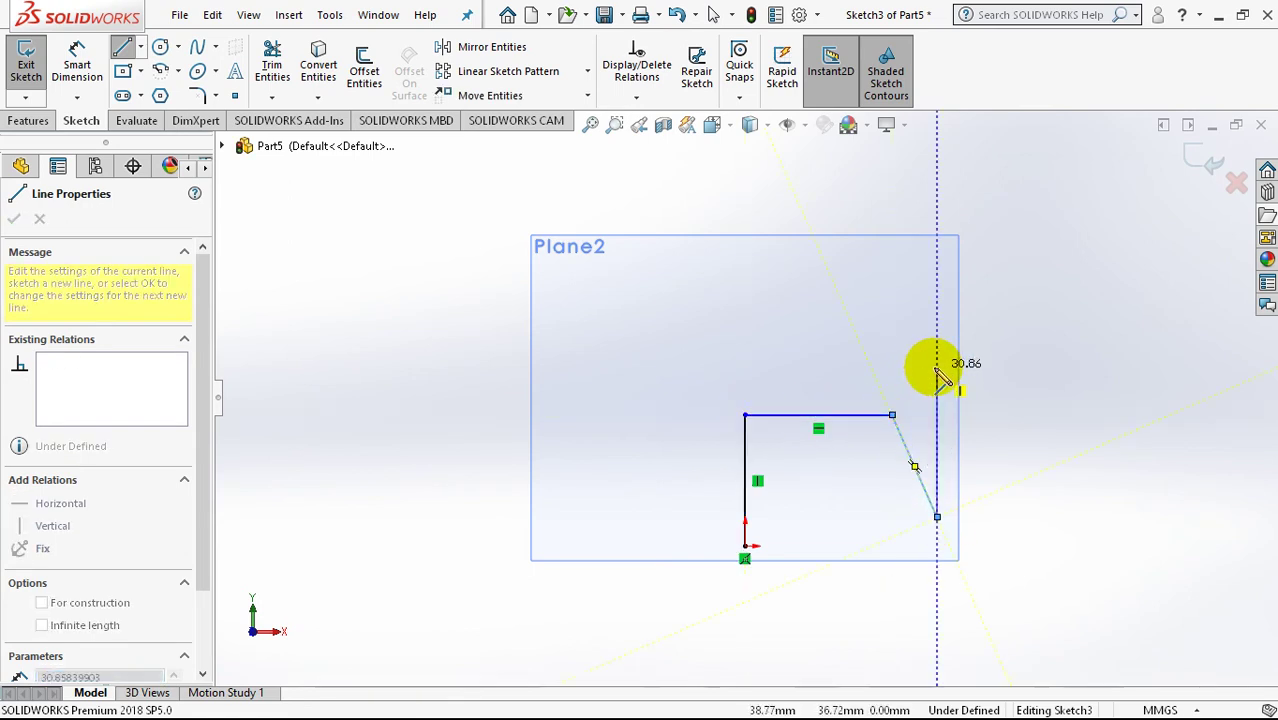
pyautogui.click(938, 367)
pyautogui.press('Escape')
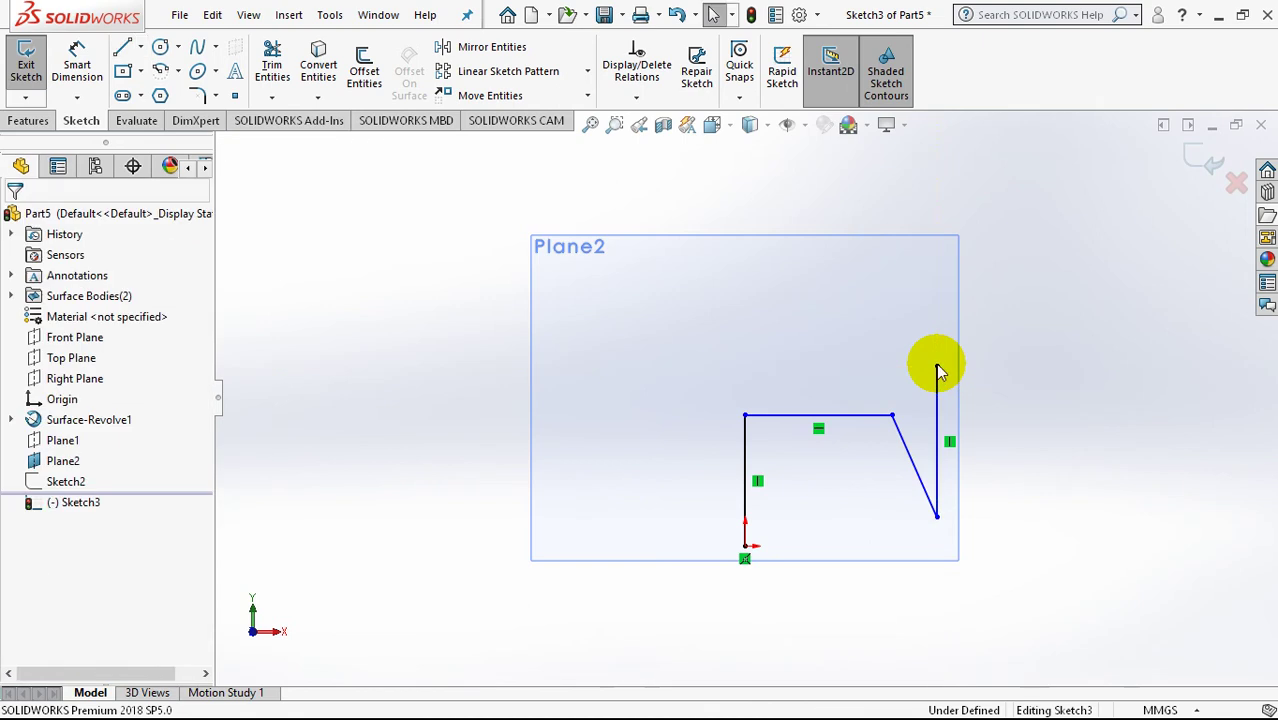
# Step: Convert both vertical lines to construction geometry
pyautogui.click(745, 430)
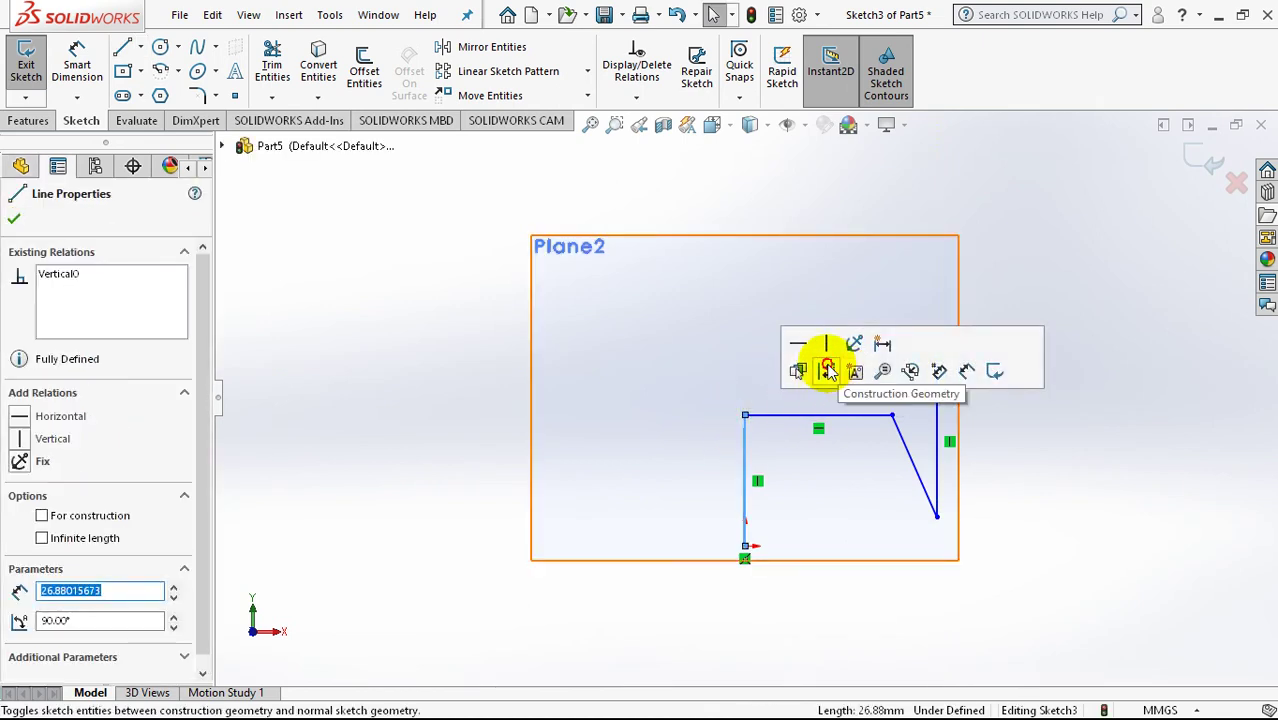
pyautogui.click(824, 369)
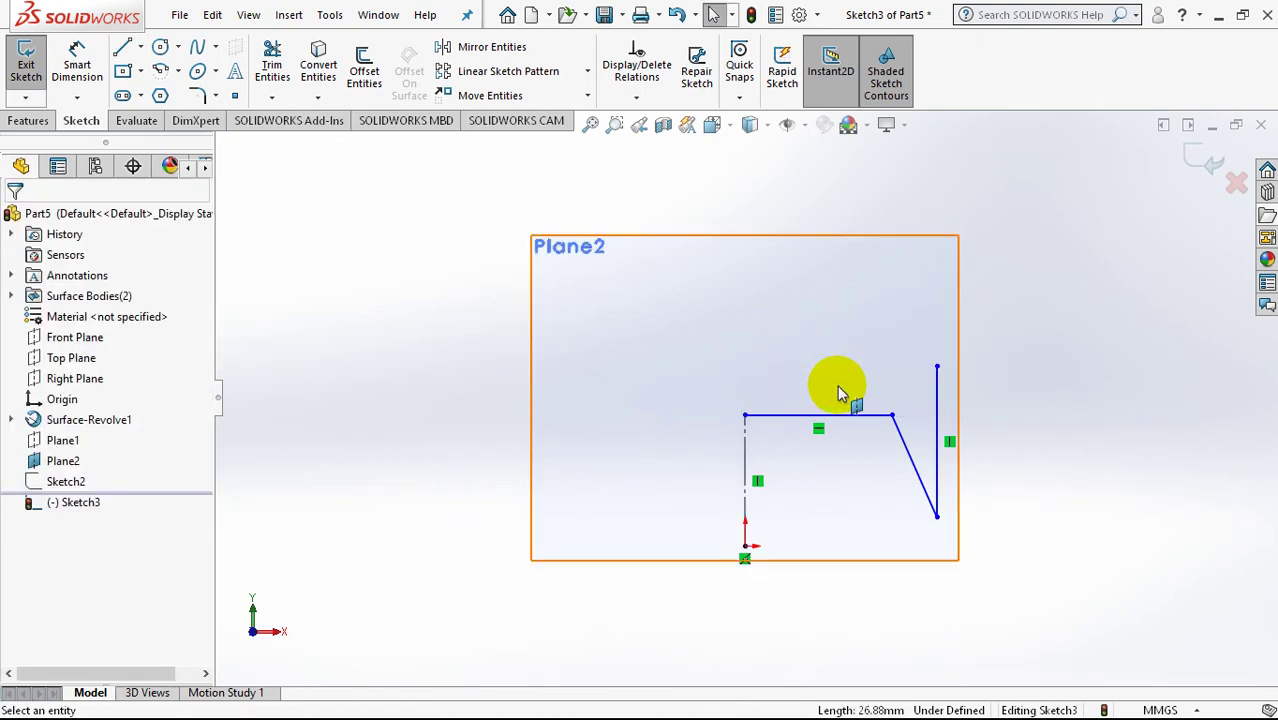
pyautogui.click(937, 420)
pyautogui.click(1010, 356)
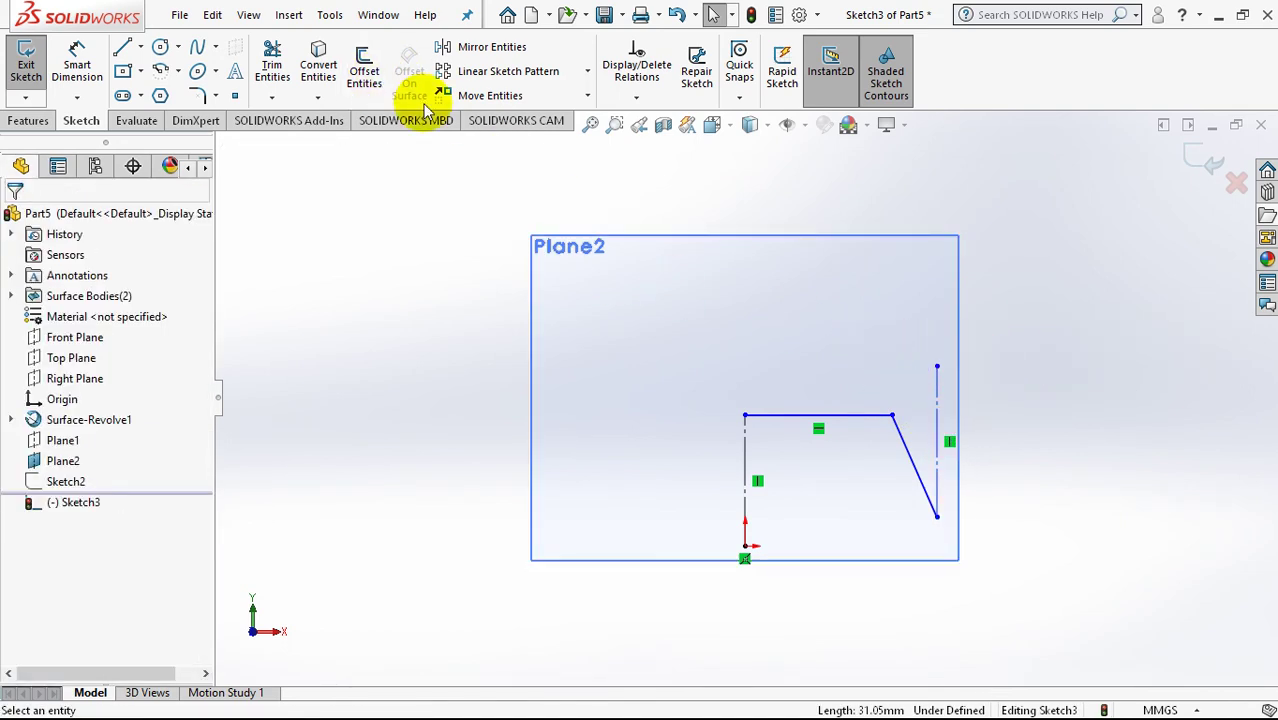
# Step: Round the corner between the top and slanted lines with a 6 mm sketch fillet
pyautogui.click(199, 96)
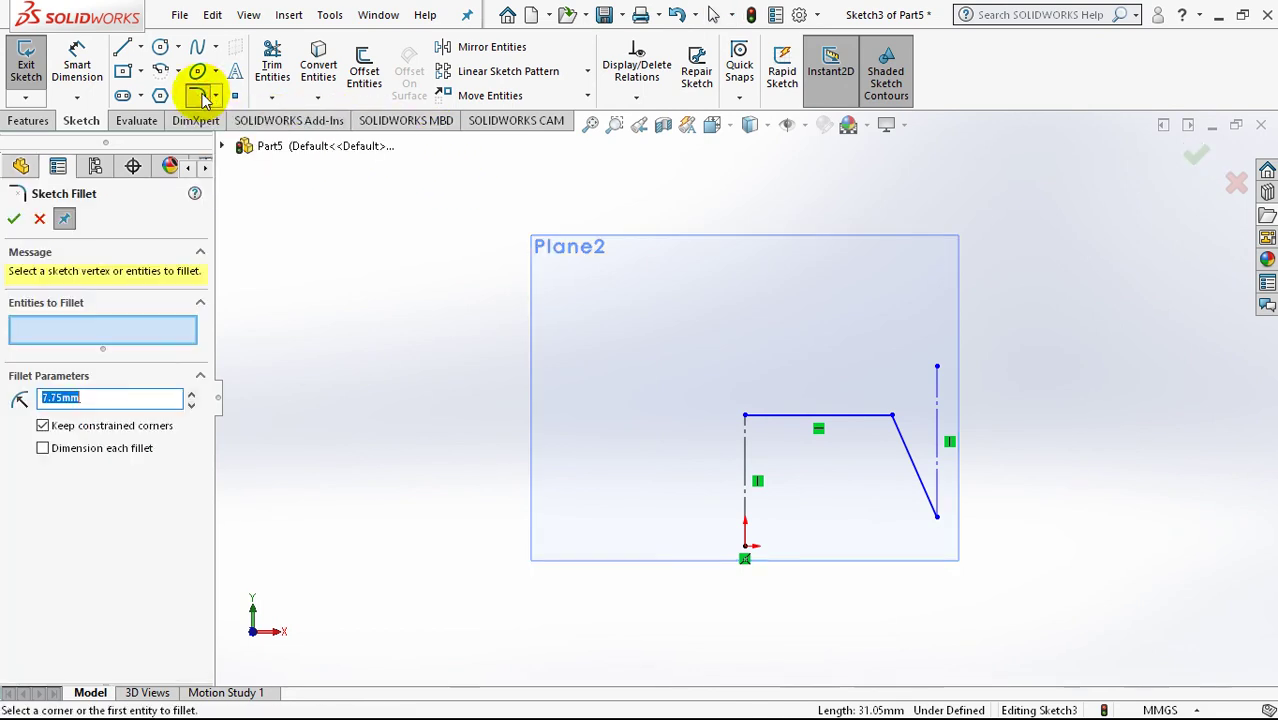
pyautogui.write('6')
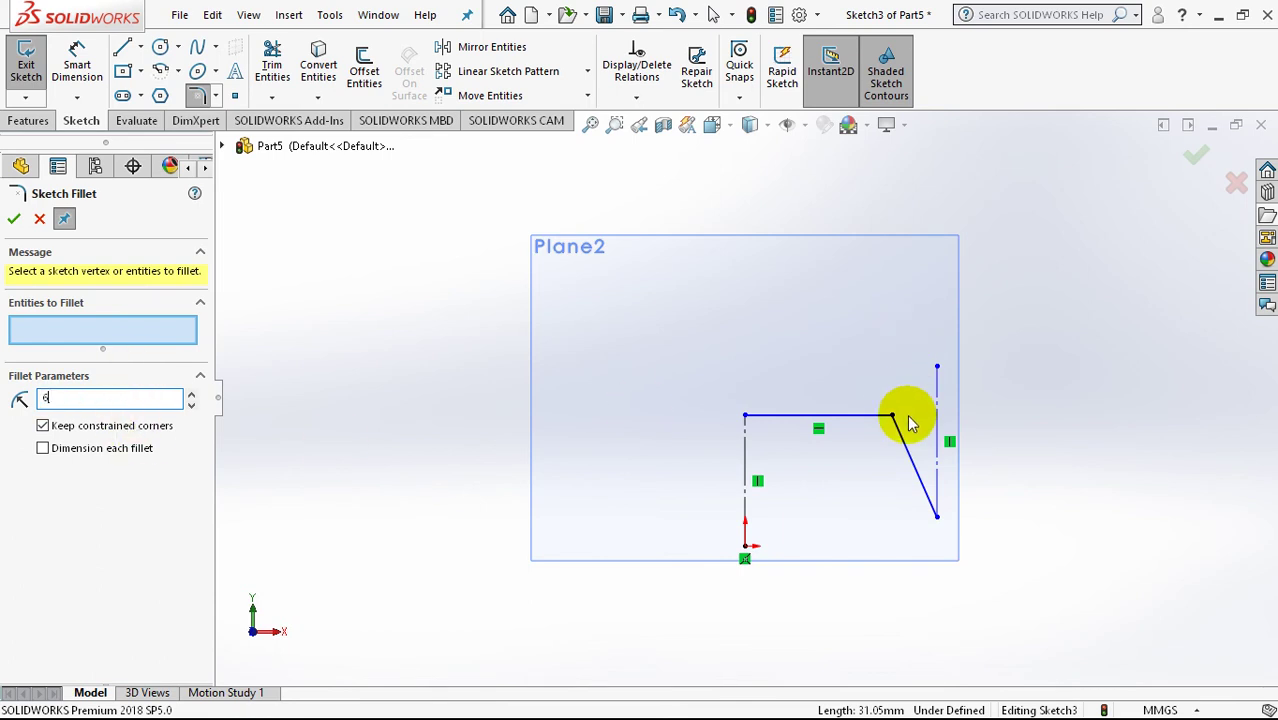
pyautogui.click(892, 414)
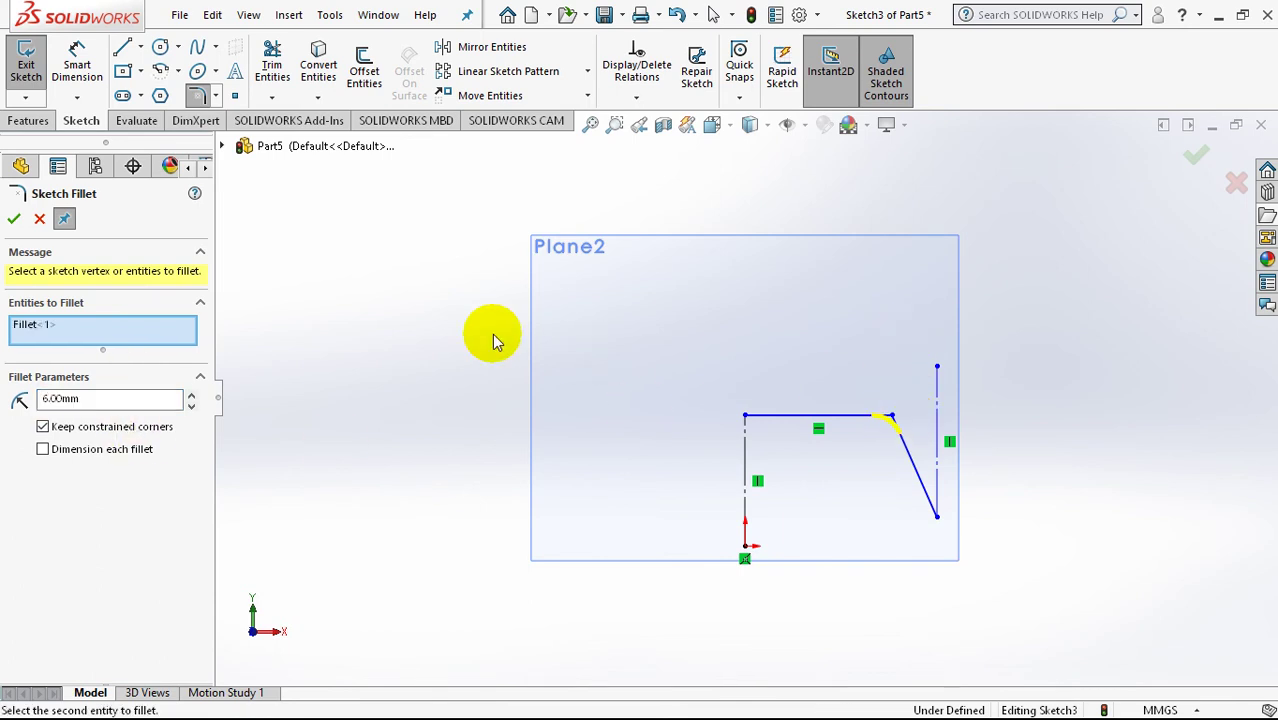
pyautogui.click(14, 220)
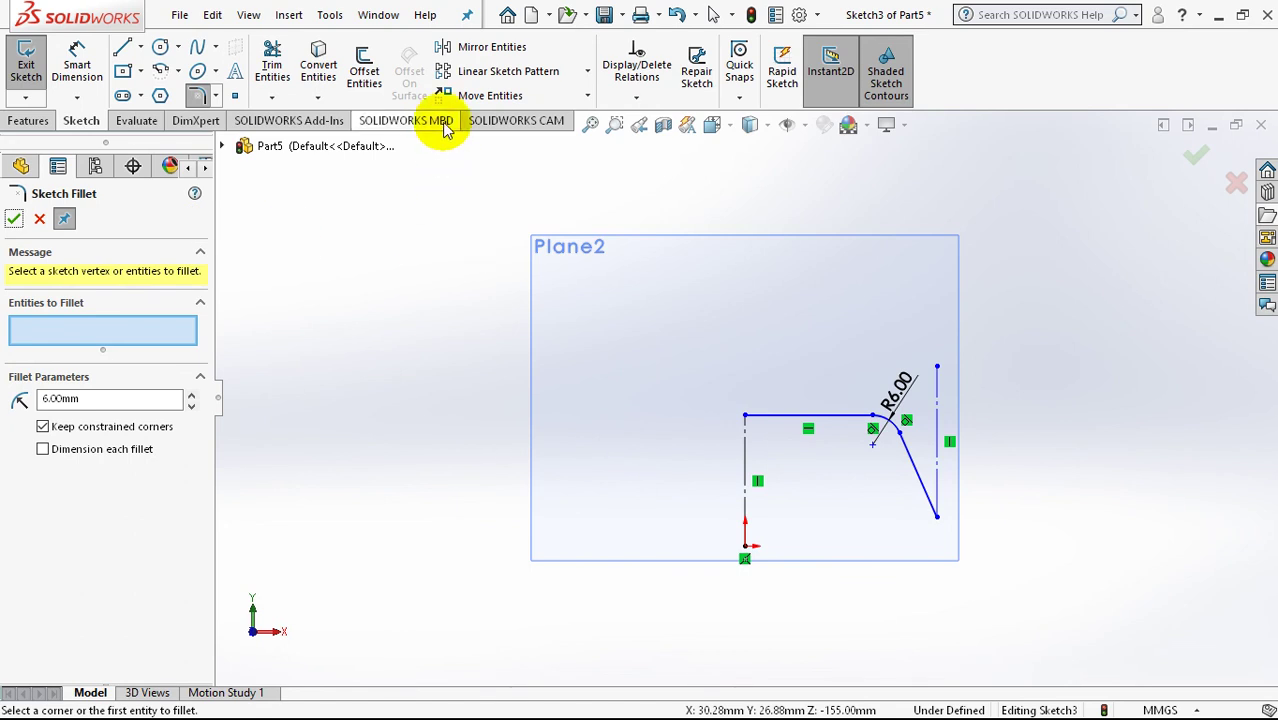
# Step: Add a Horizontal relation between the slanted line's lower endpoint and the origin
pyautogui.click(636, 97)
pyautogui.click(630, 140)
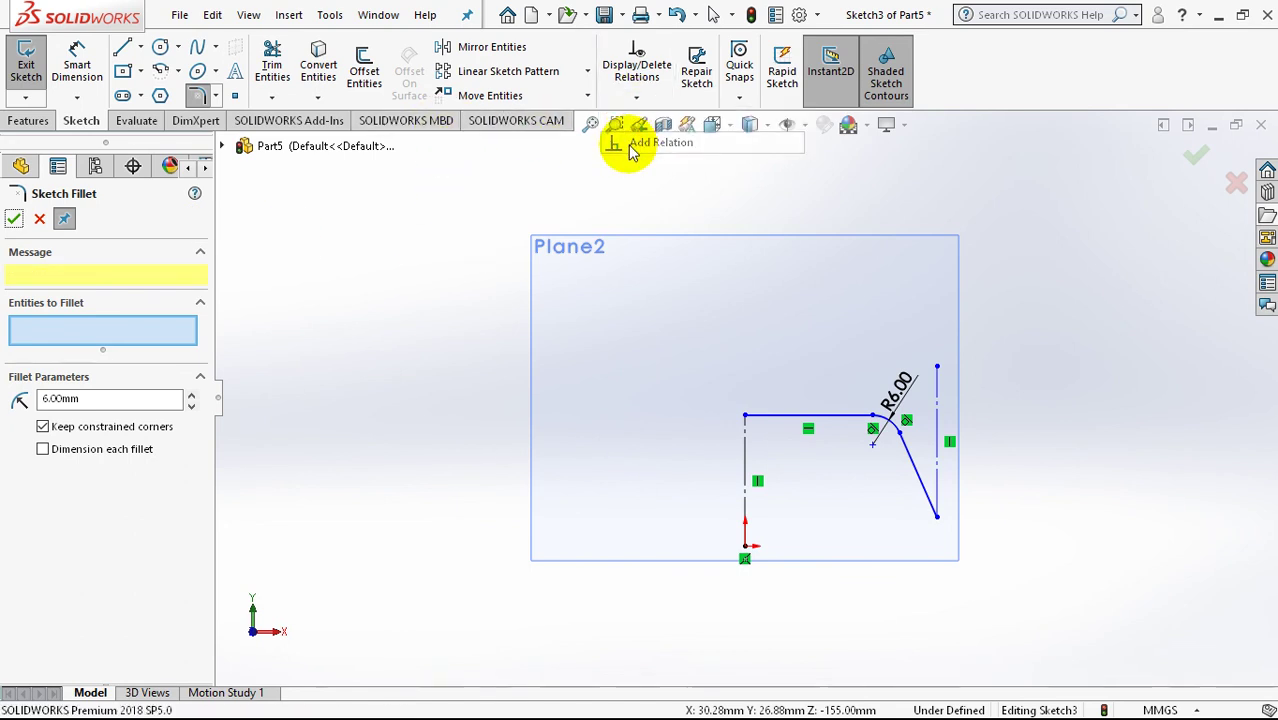
pyautogui.click(938, 520)
pyautogui.click(745, 546)
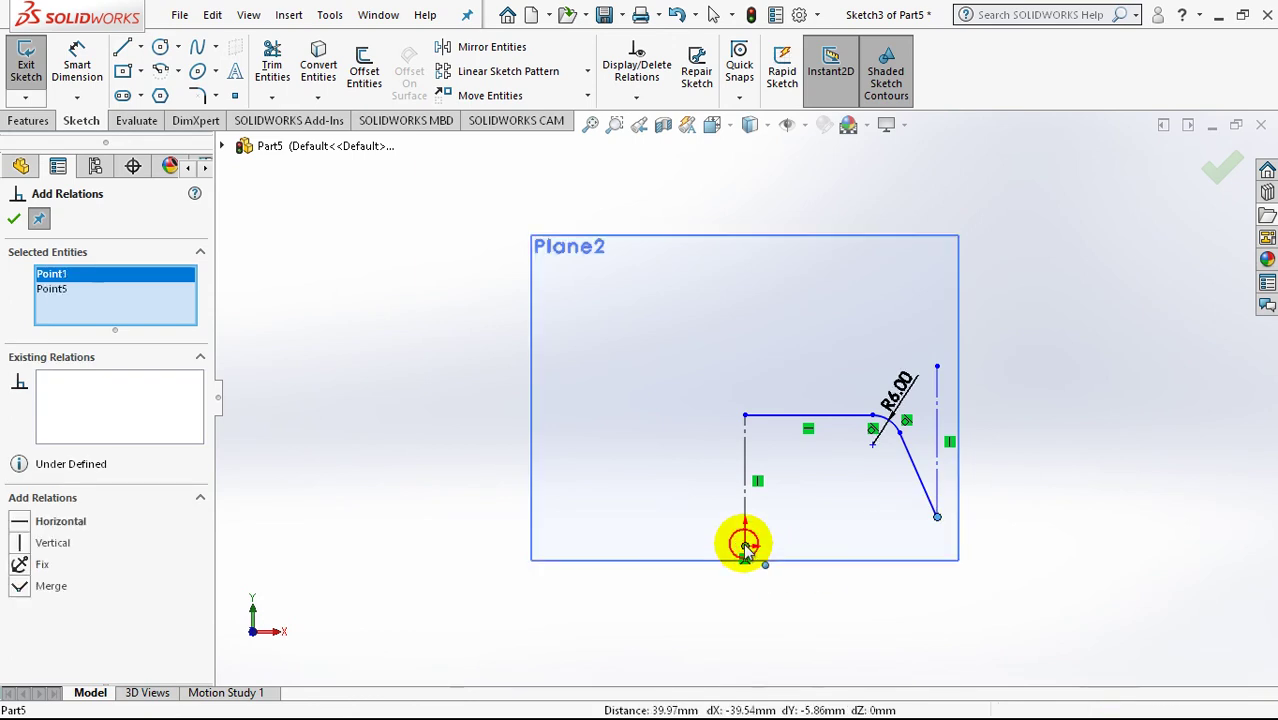
pyautogui.click(25, 522)
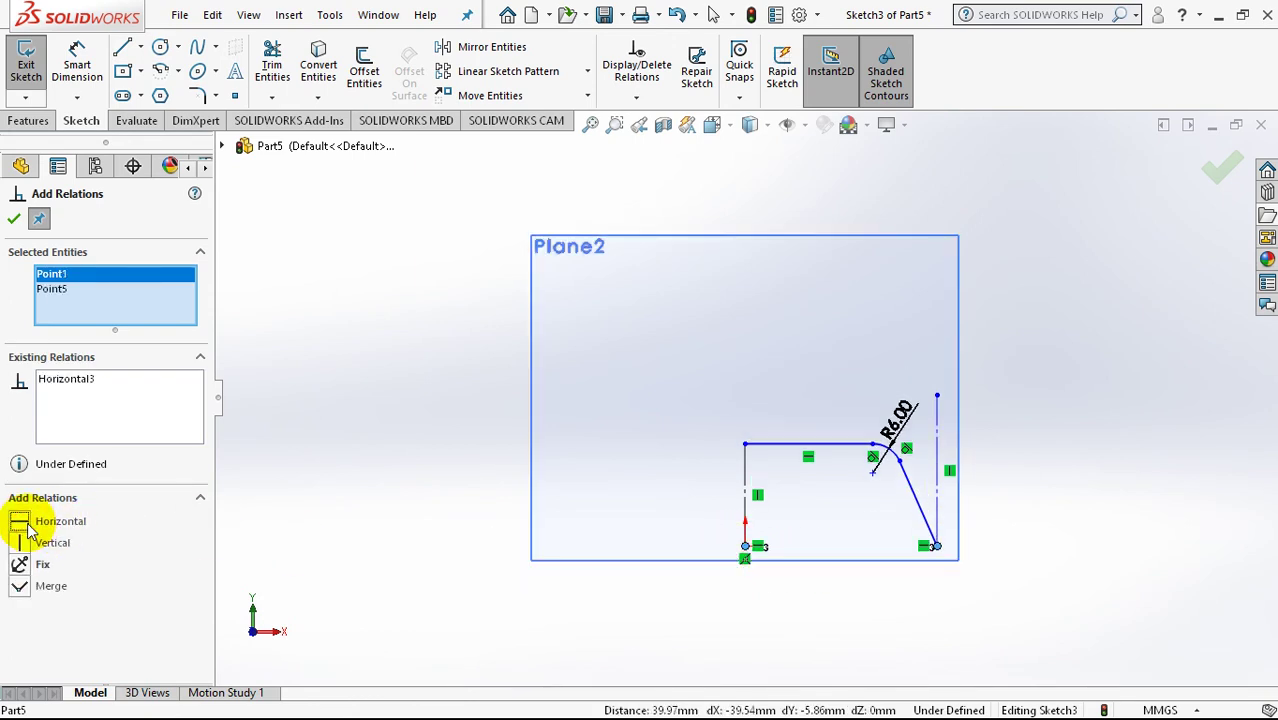
pyautogui.click(14, 219)
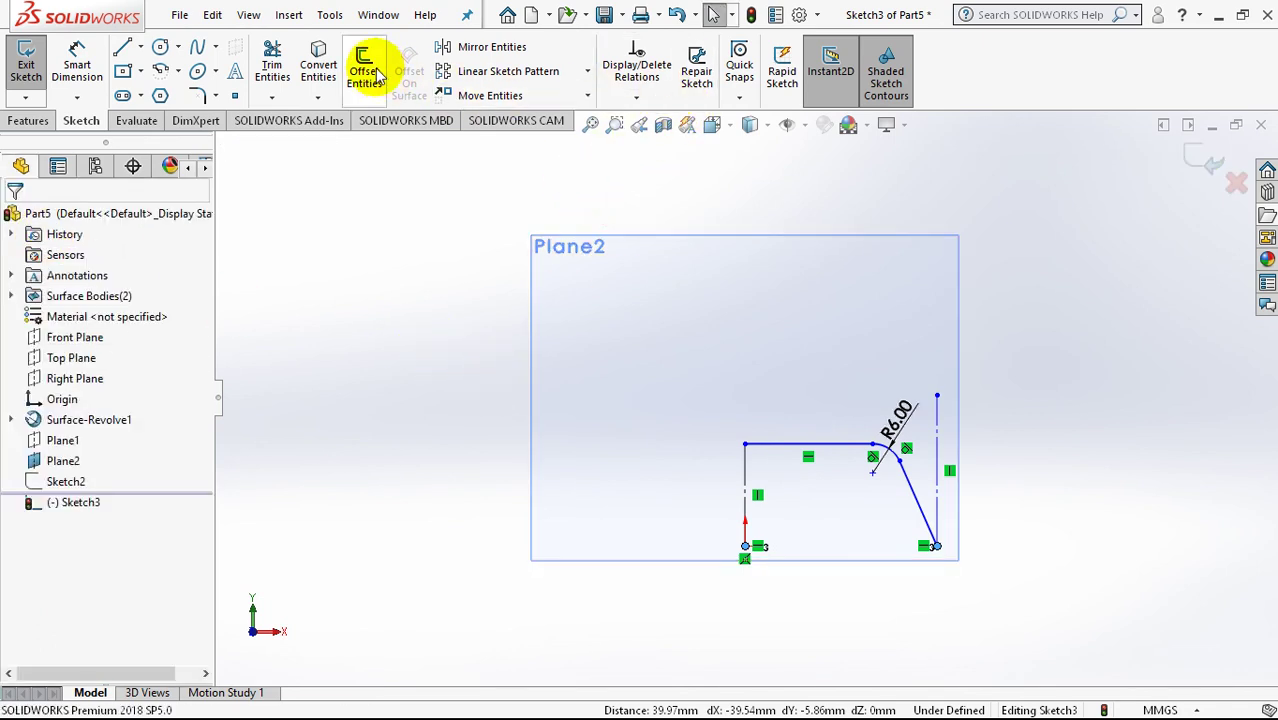
# Step: Mirror the top line, R6 fillet arc and slanted line about the vertical construction line Line1
pyautogui.click(486, 50)
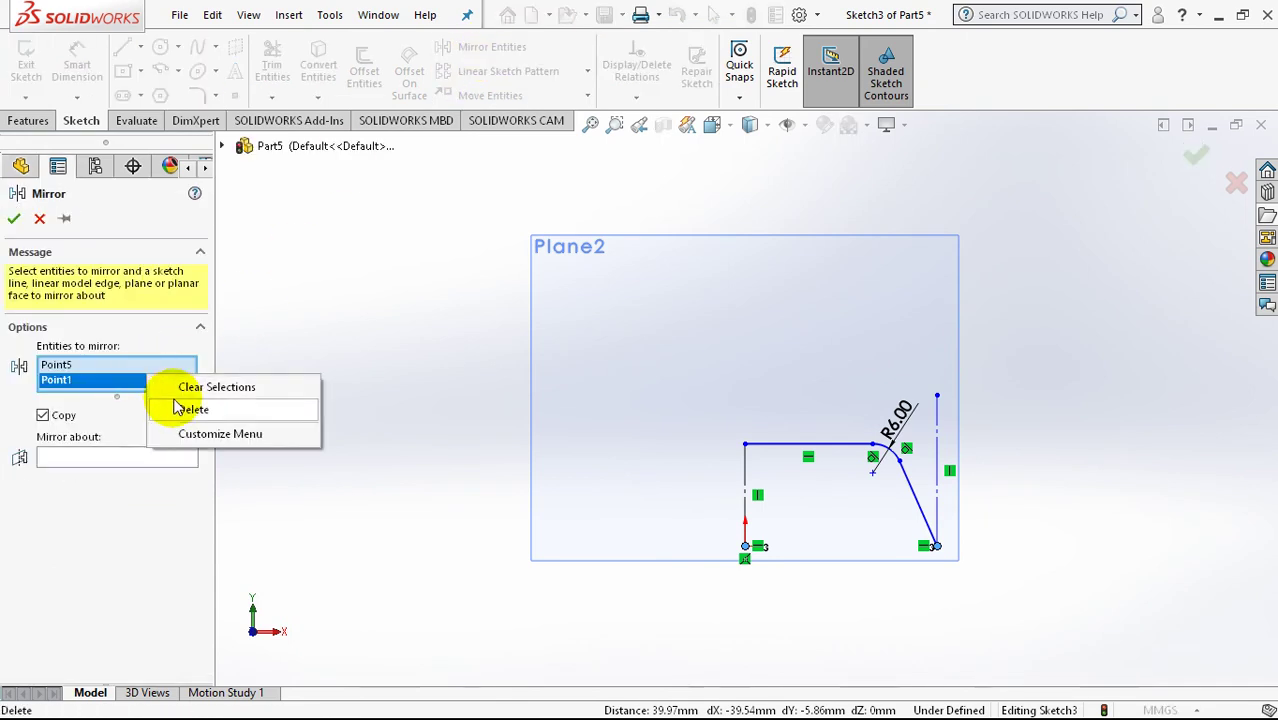
pyautogui.click(205, 386)
pyautogui.click(121, 449)
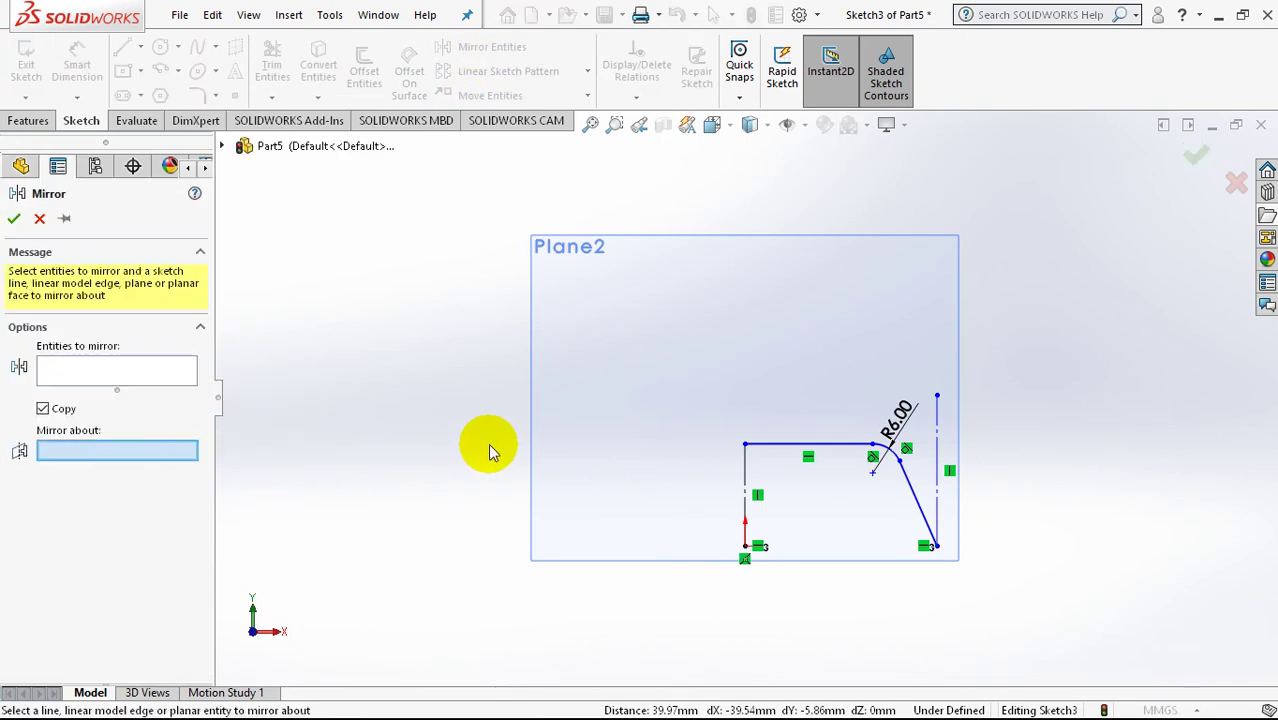
pyautogui.click(750, 470)
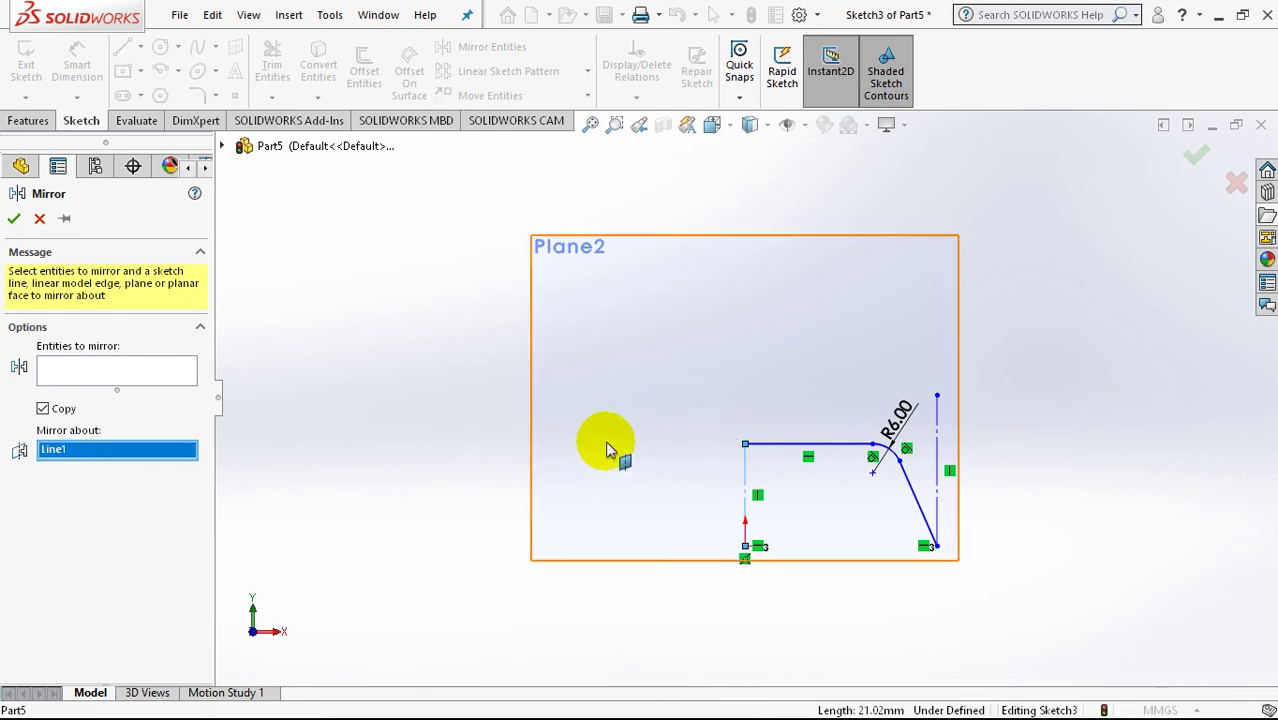
pyautogui.click(105, 368)
pyautogui.click(772, 443)
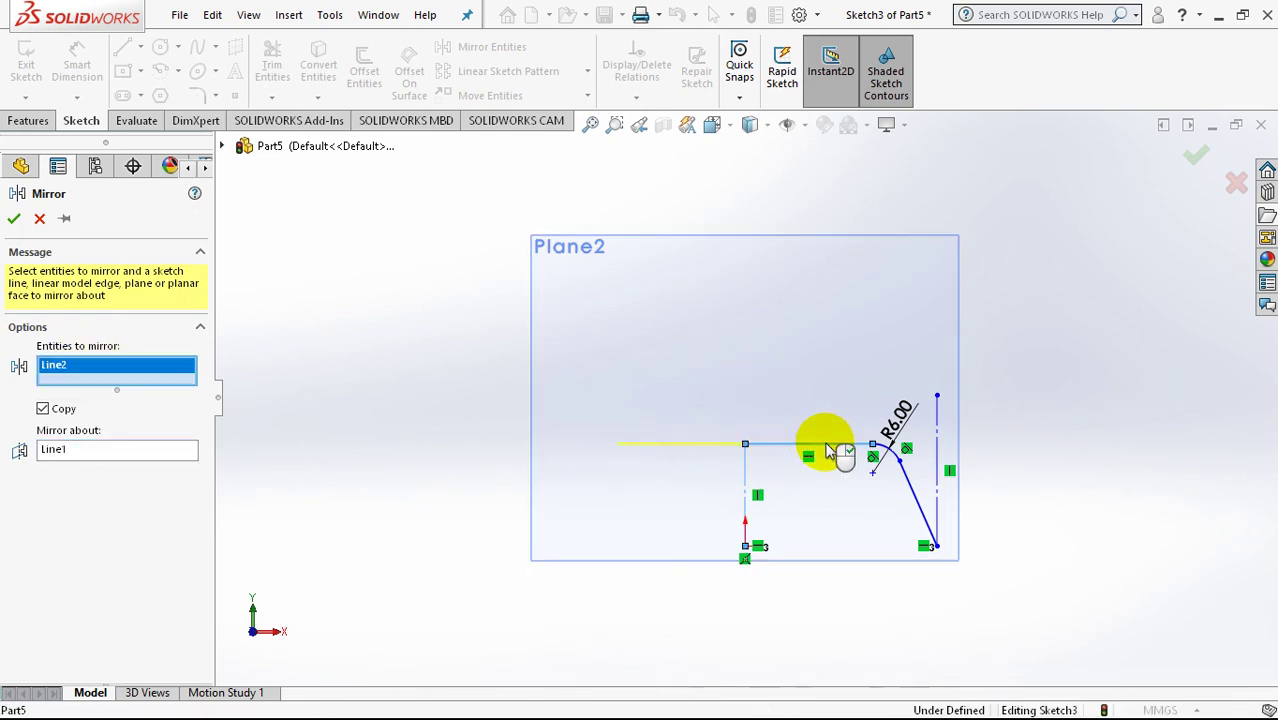
pyautogui.click(897, 455)
pyautogui.click(908, 476)
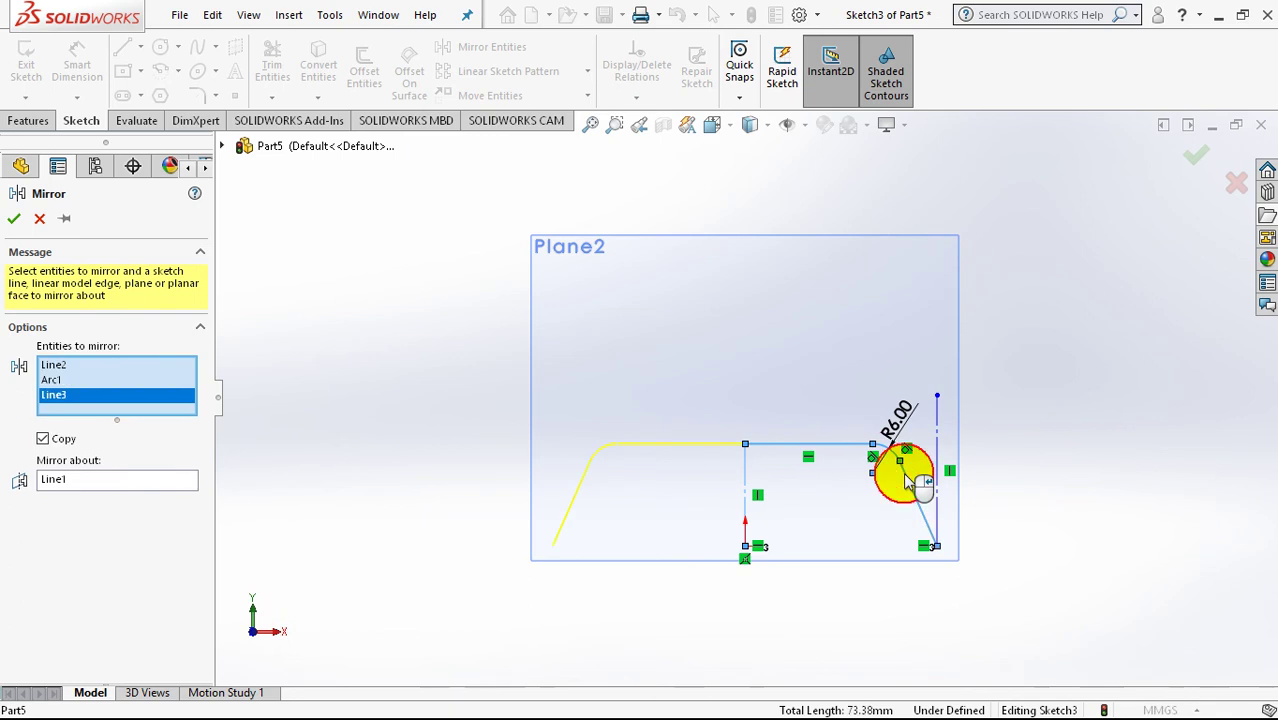
pyautogui.click(14, 218)
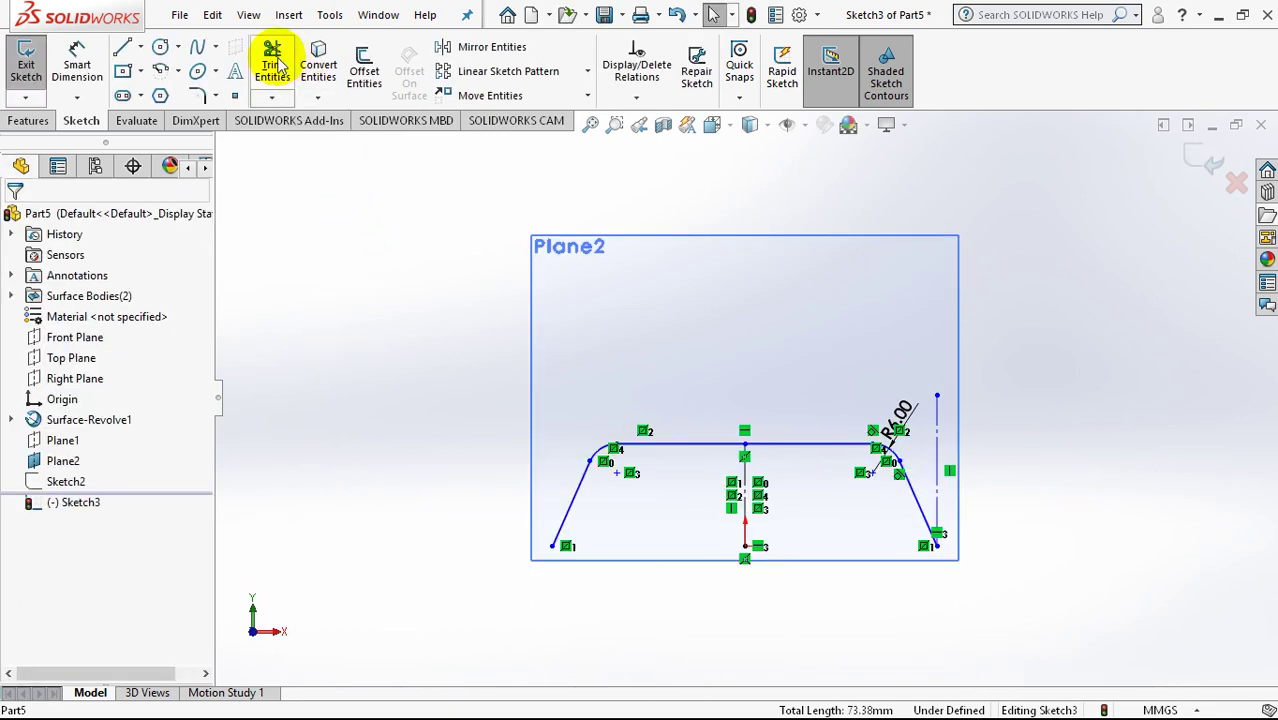
# Step: Dimension the profile's width between its lower endpoints as 60 mm
pyautogui.click(552, 546)
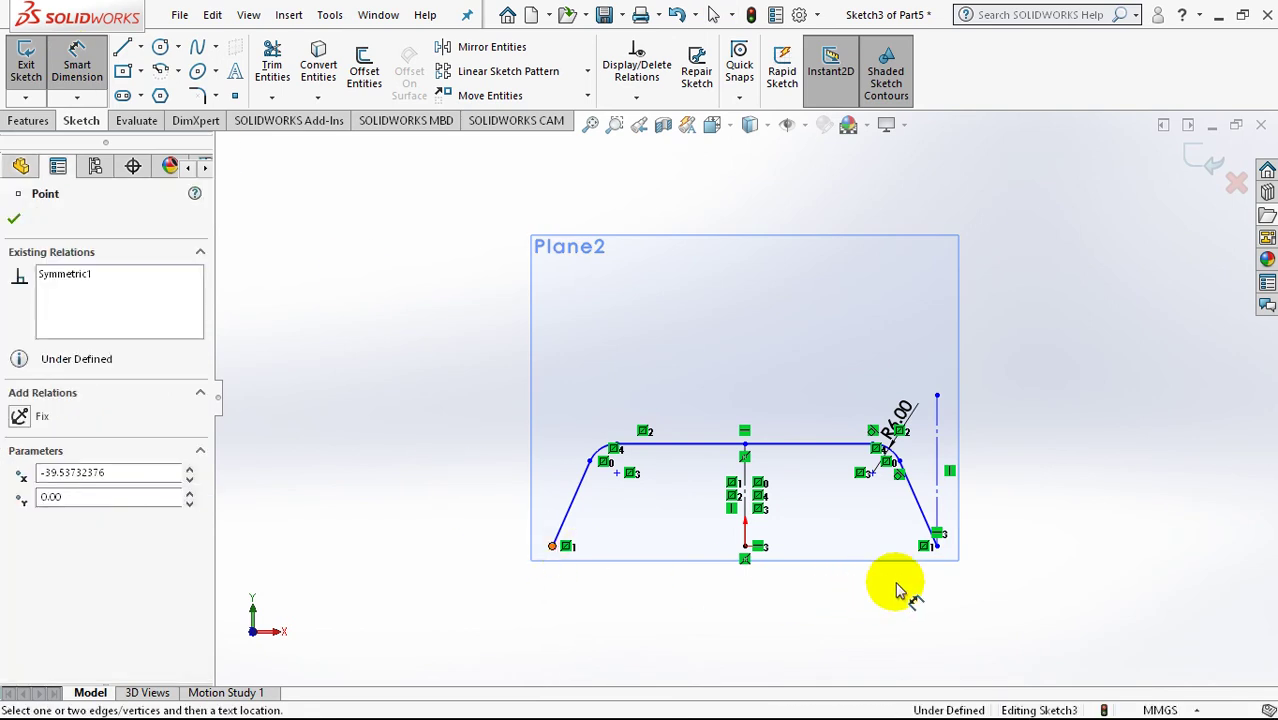
pyautogui.click(936, 546)
pyautogui.click(721, 618)
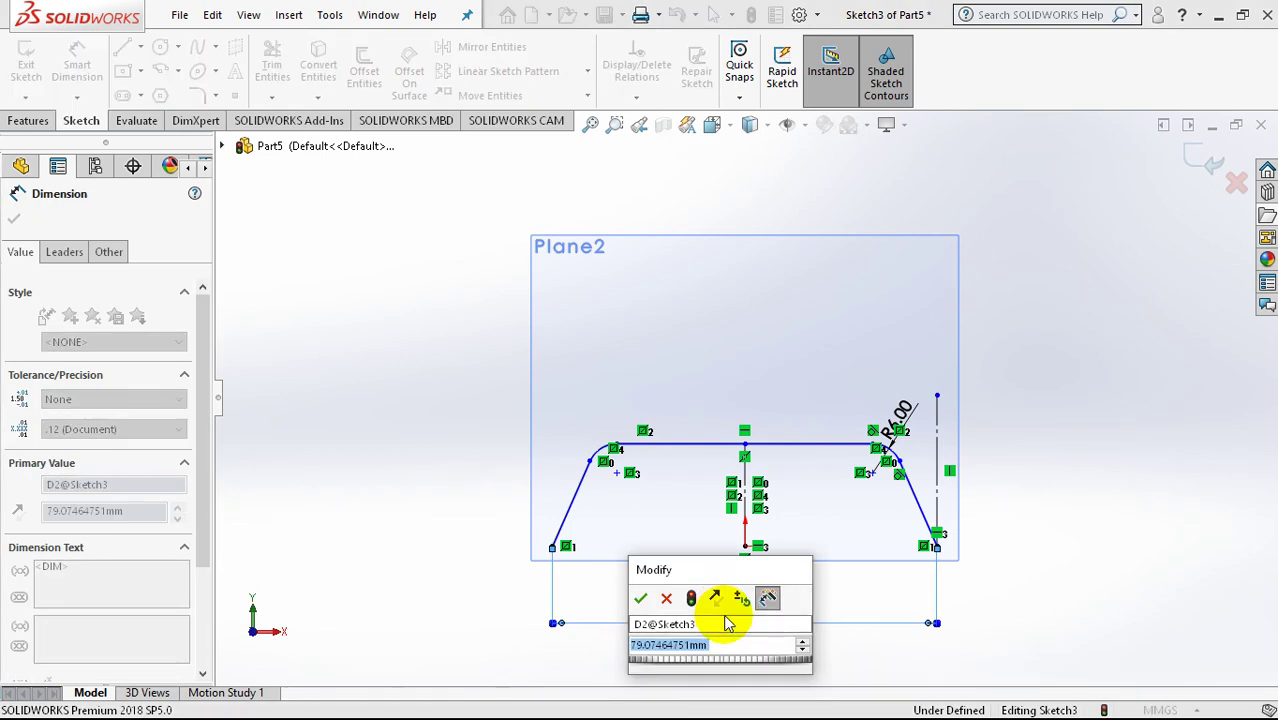
pyautogui.write('60')
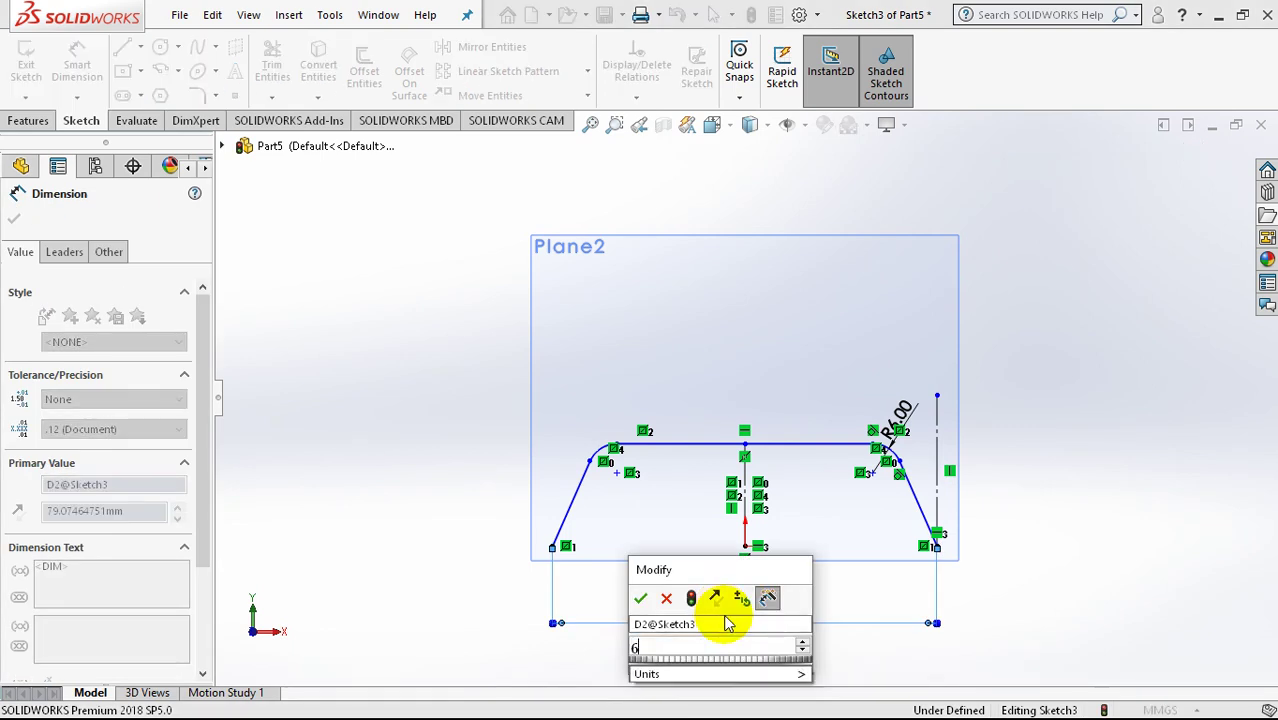
pyautogui.press('Return')
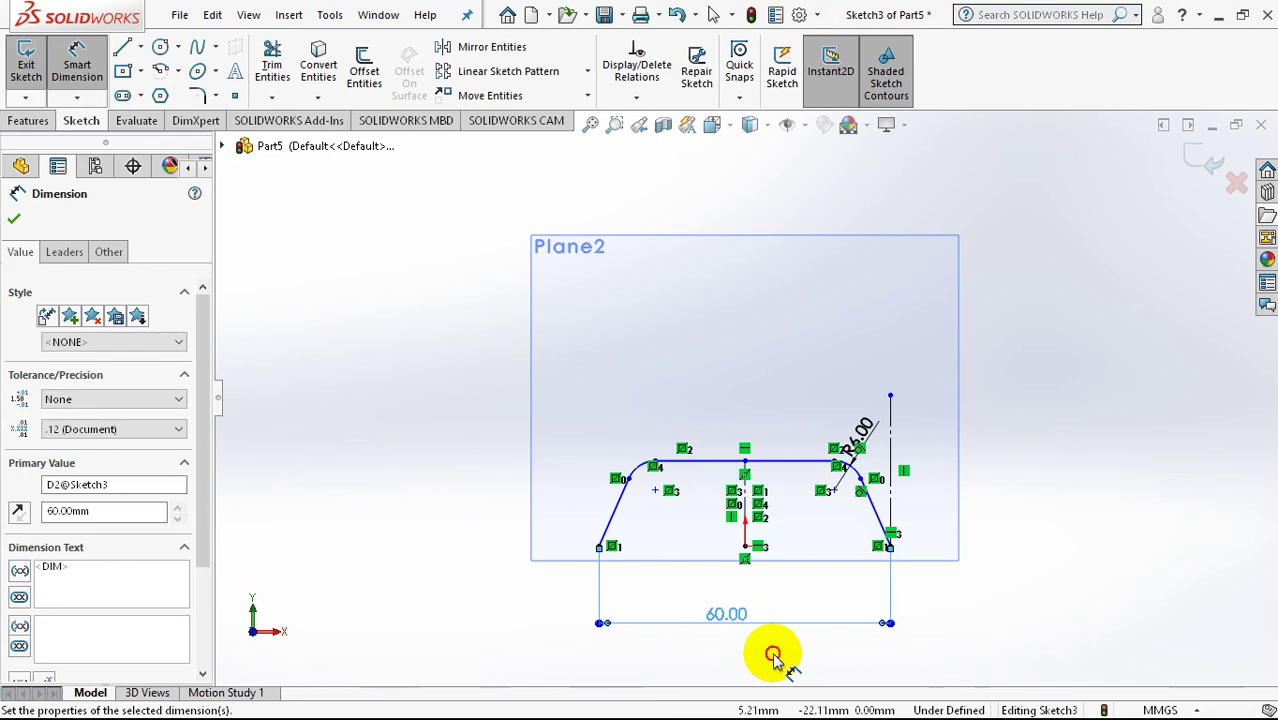
pyautogui.click(778, 664)
# Step: Add an 8 mm profile height and a 2° side angle from the construction line, then exit the sketch
pyautogui.click(800, 468)
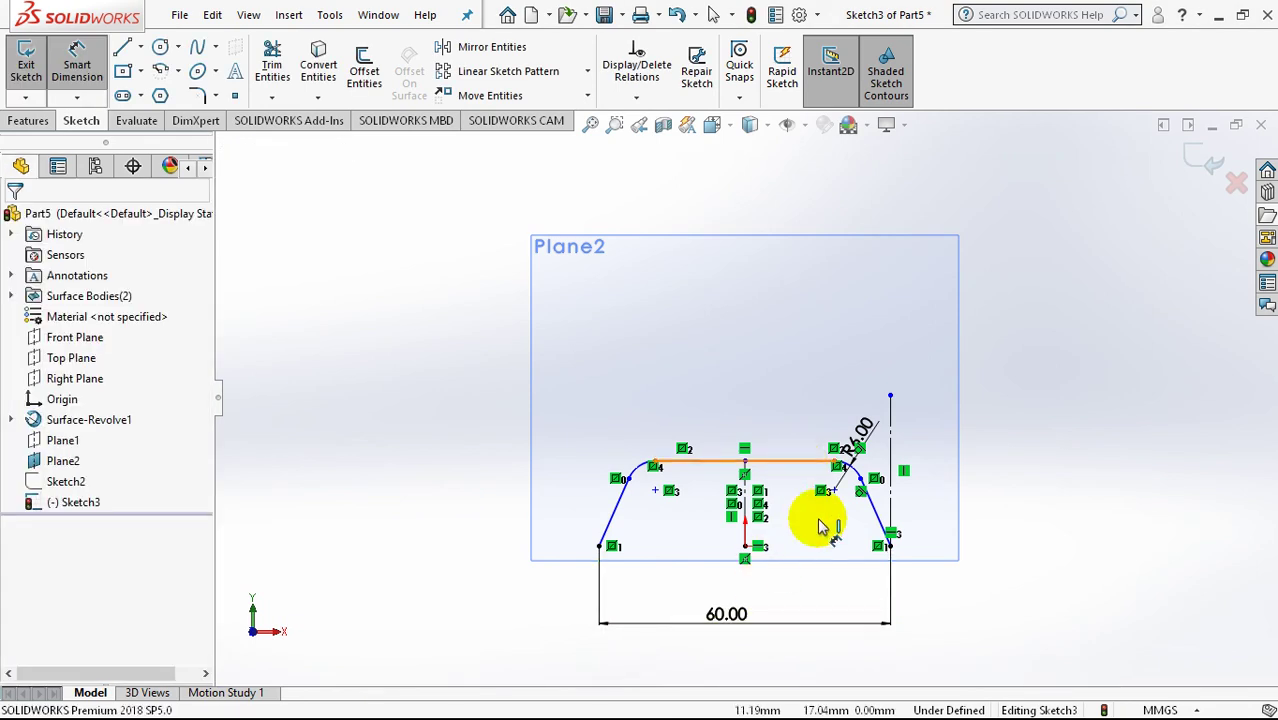
pyautogui.click(745, 545)
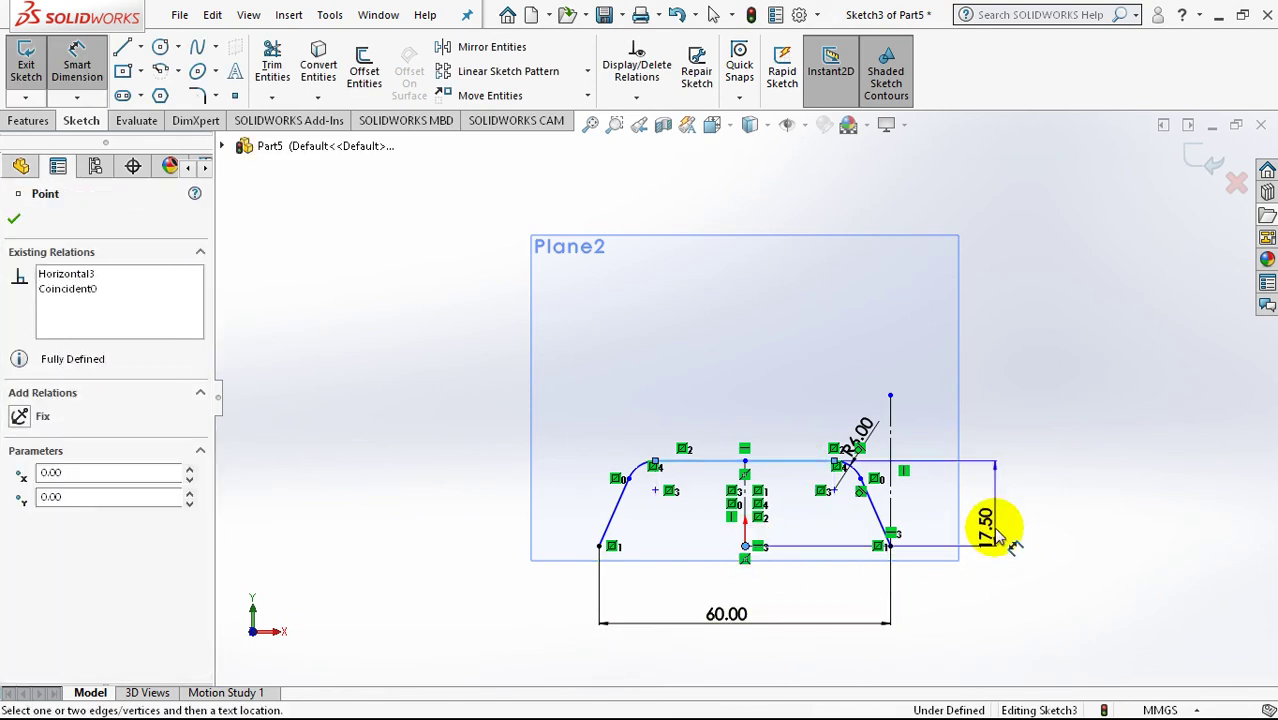
pyautogui.click(996, 512)
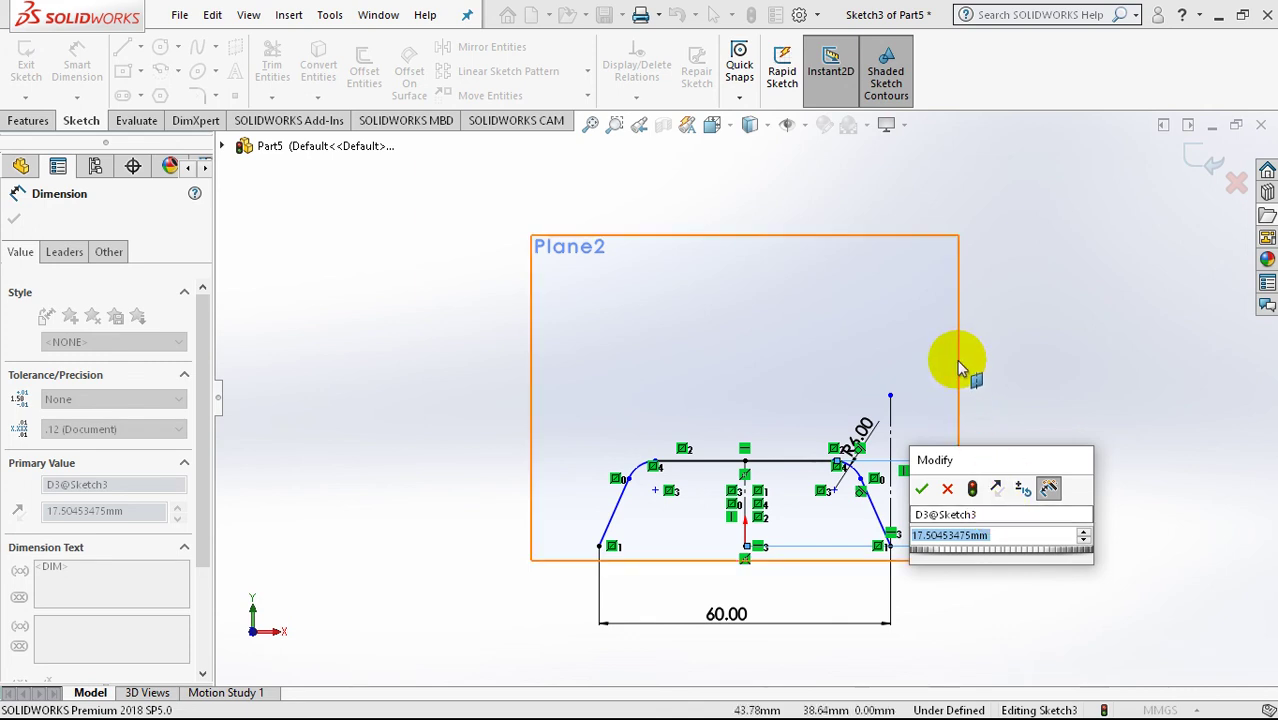
pyautogui.click(921, 487)
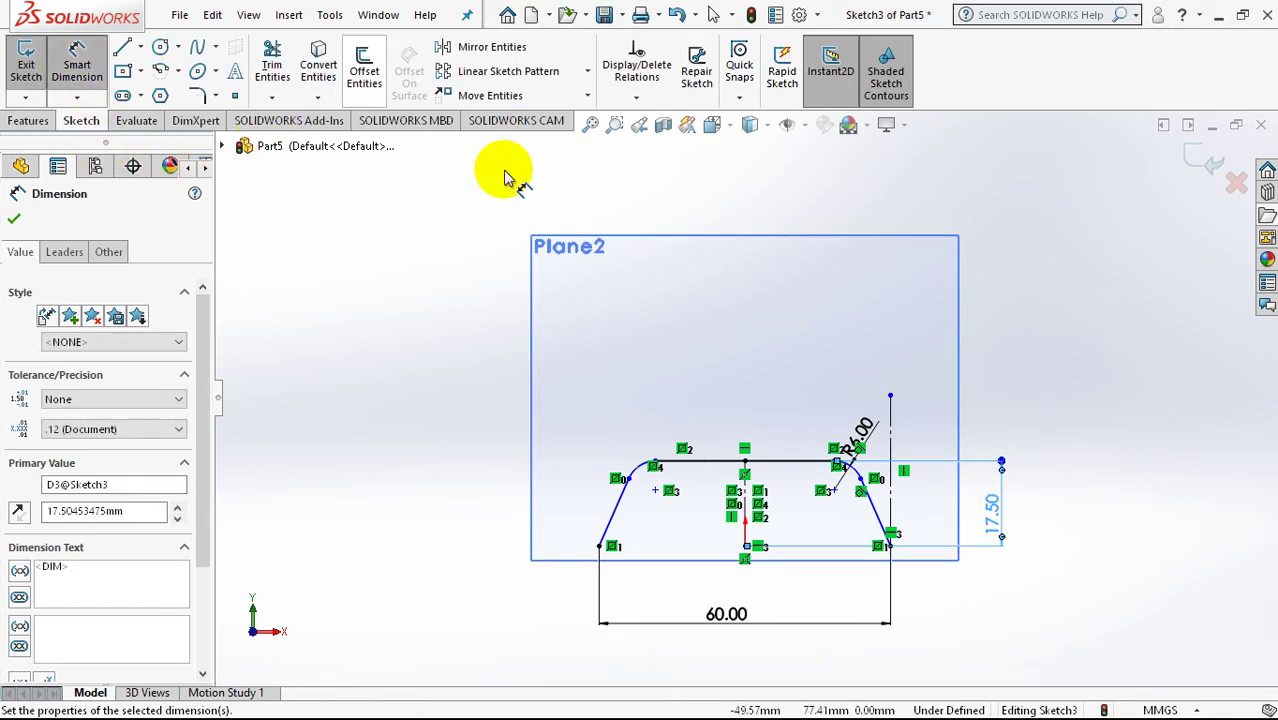
pyautogui.click(889, 505)
pyautogui.click(878, 515)
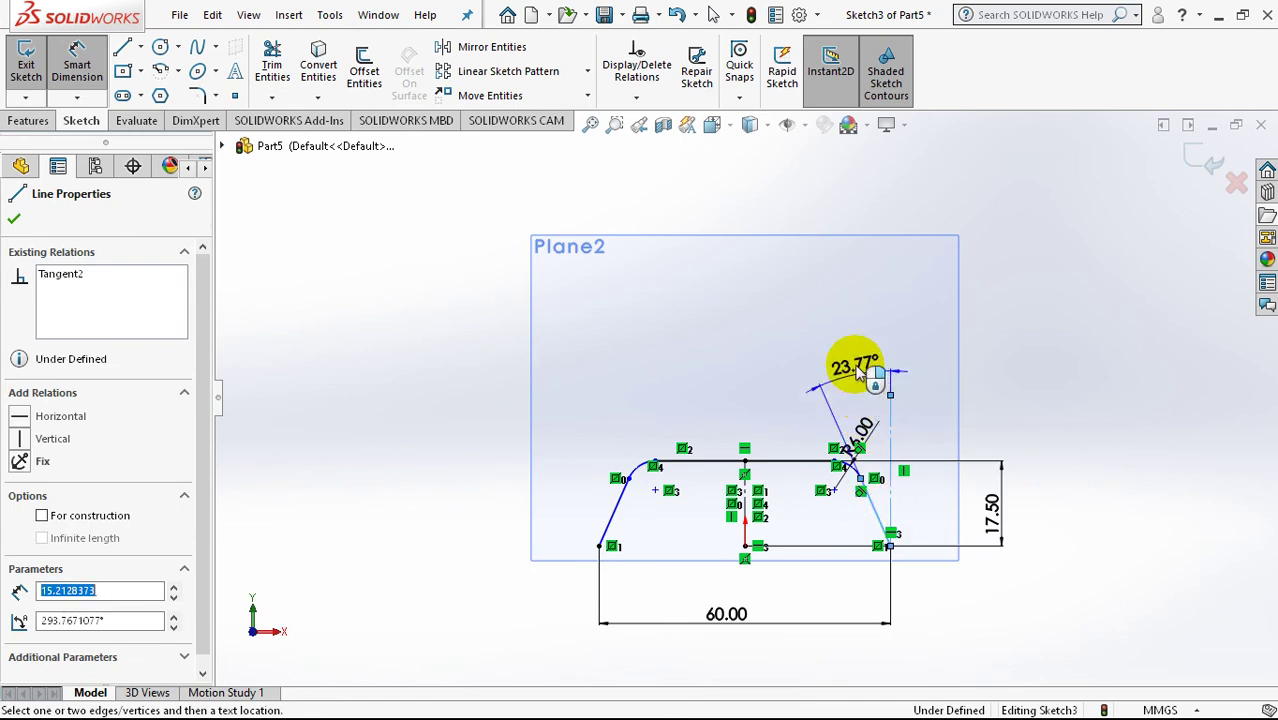
pyautogui.click(861, 352)
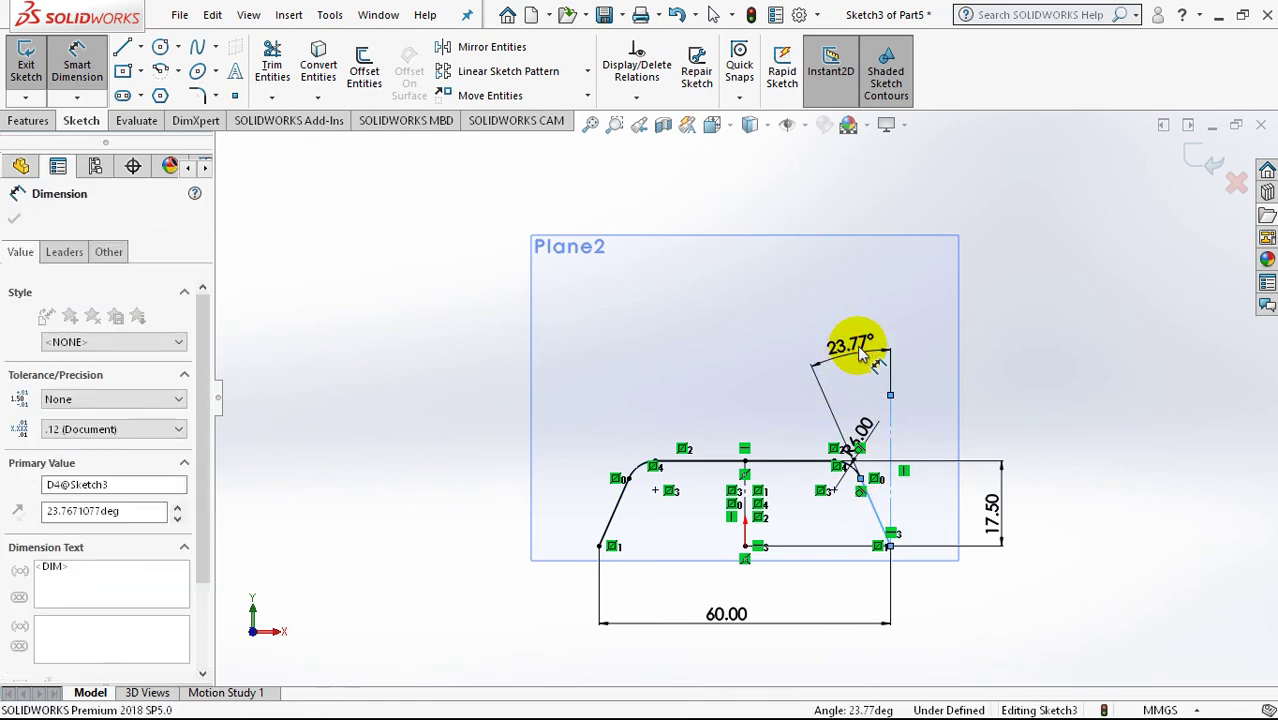
pyautogui.write('2')
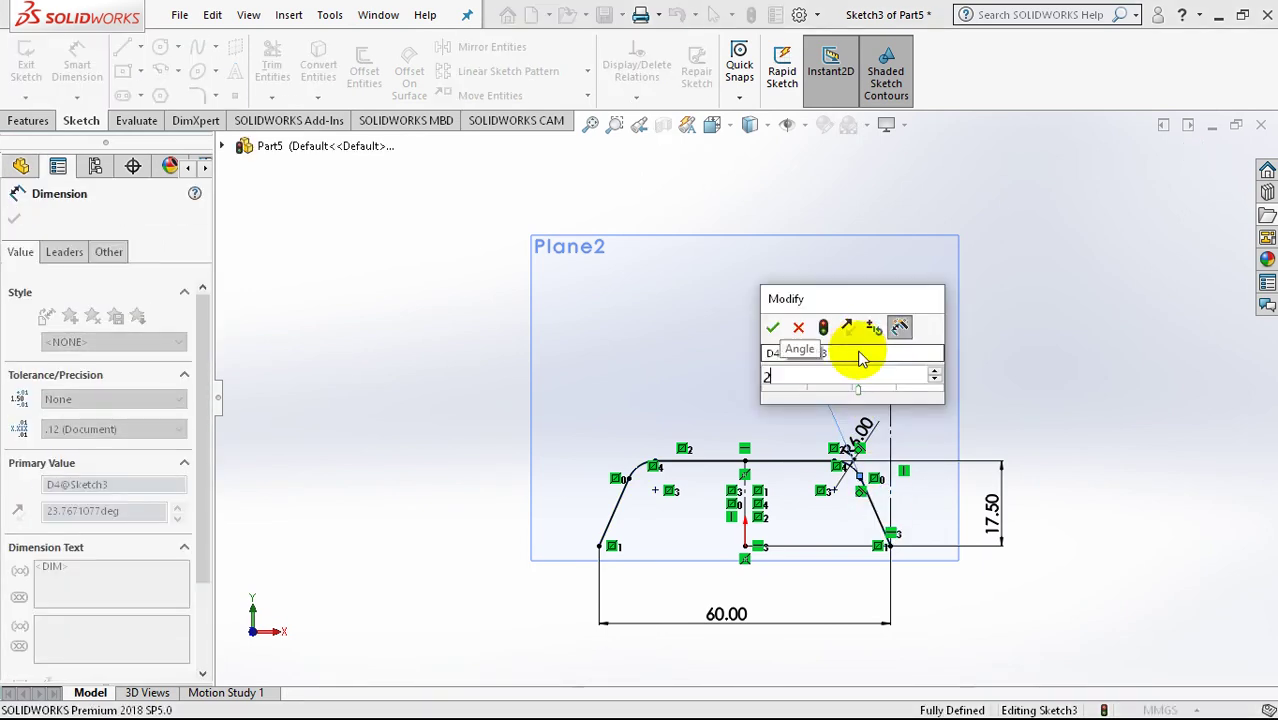
pyautogui.press('Return')
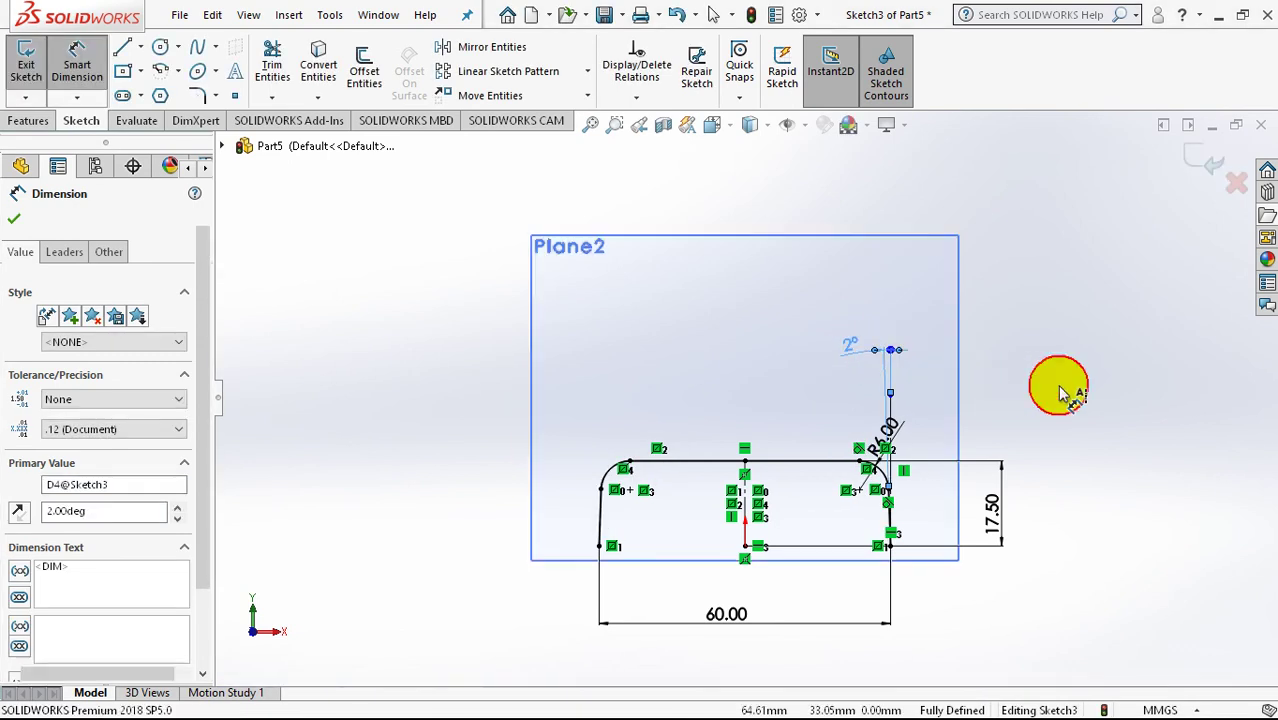
pyautogui.click(1055, 382)
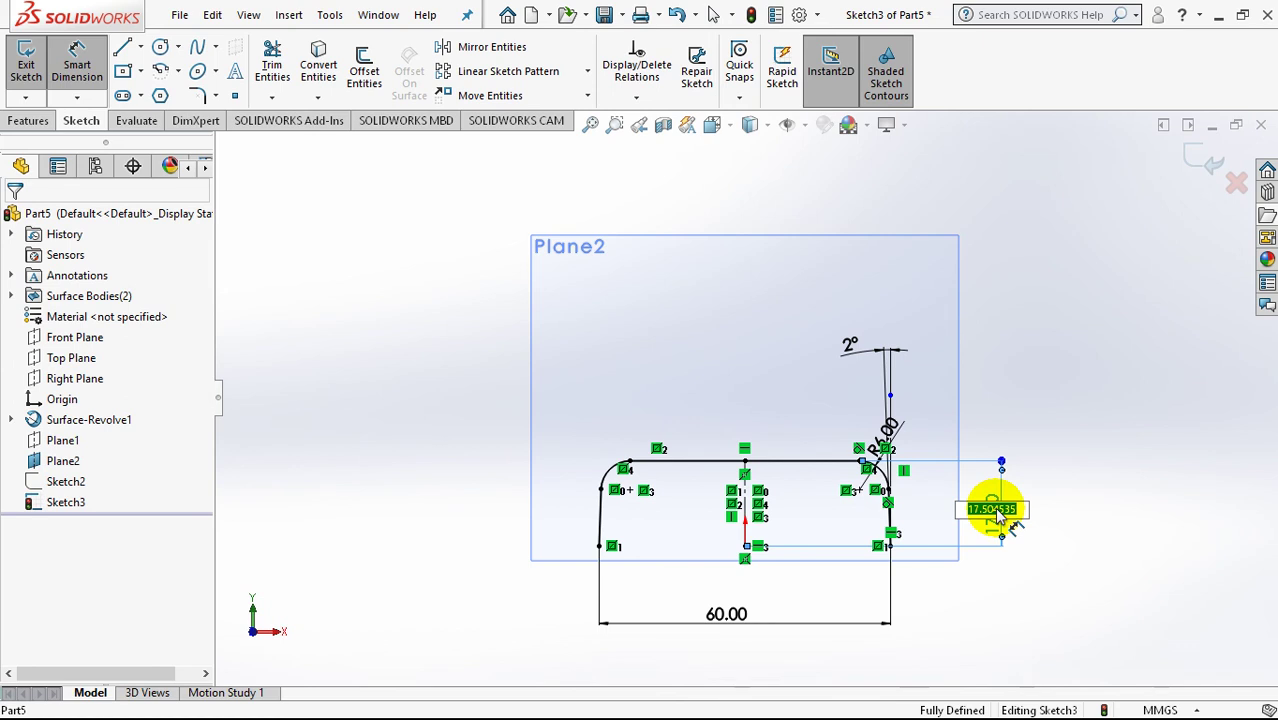
pyautogui.write('8')
pyautogui.press('Return')
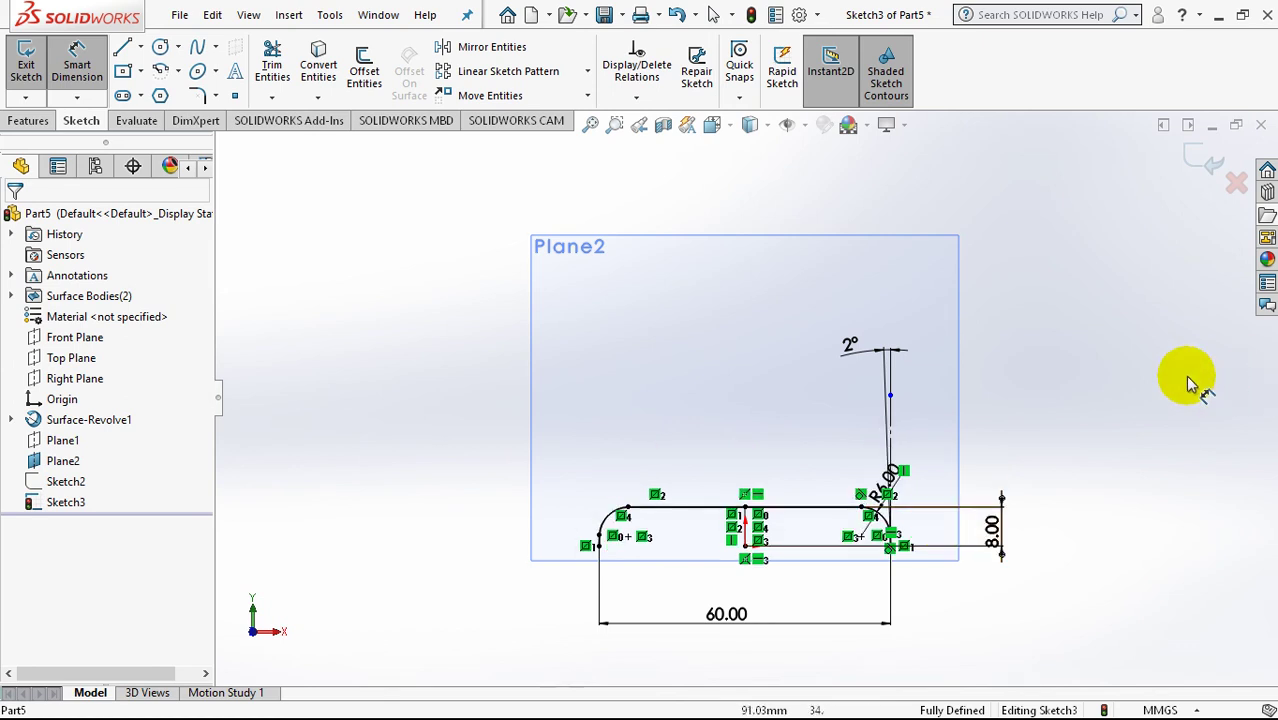
pyautogui.click(1201, 160)
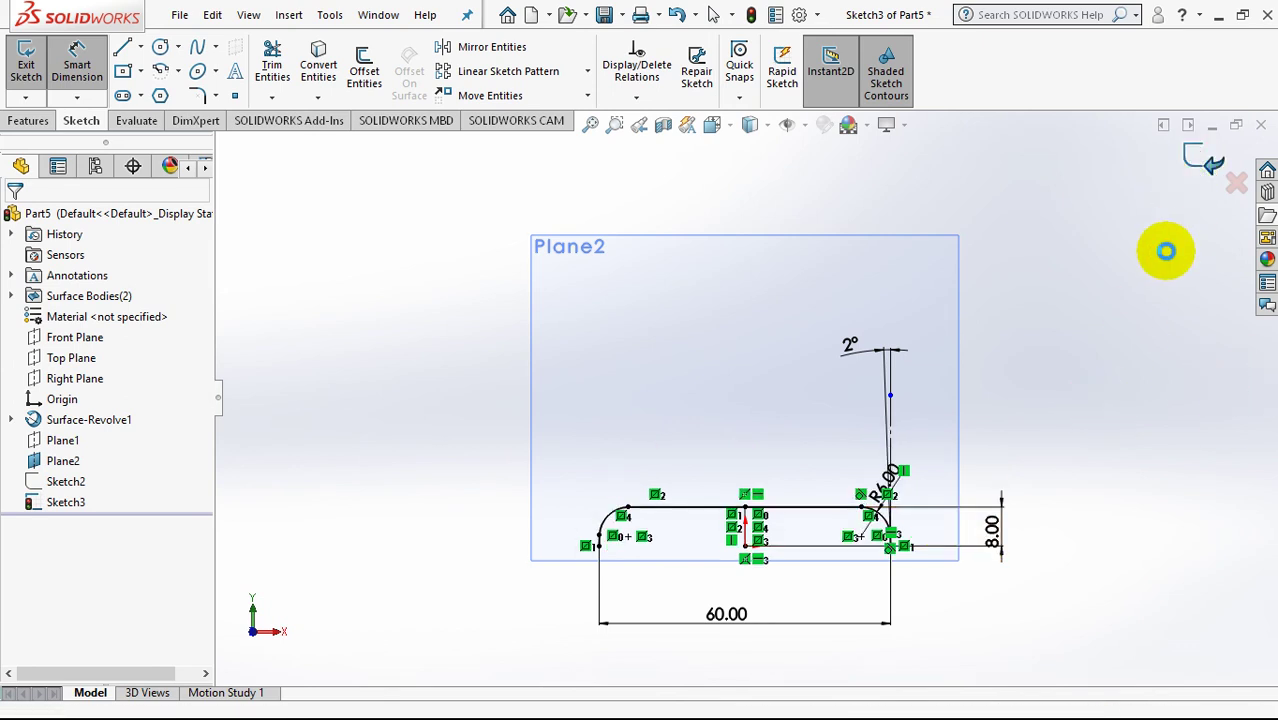
# Step: Hide Plane2 and show Sketch2 so both strip profiles appear together in 3D
pyautogui.moveTo(961, 414)
pyautogui.mouseDown(button='middle')
pyautogui.moveTo(915, 560)
pyautogui.moveTo(949, 539)
pyautogui.mouseUp(button='middle')
pyautogui.click(950, 538)
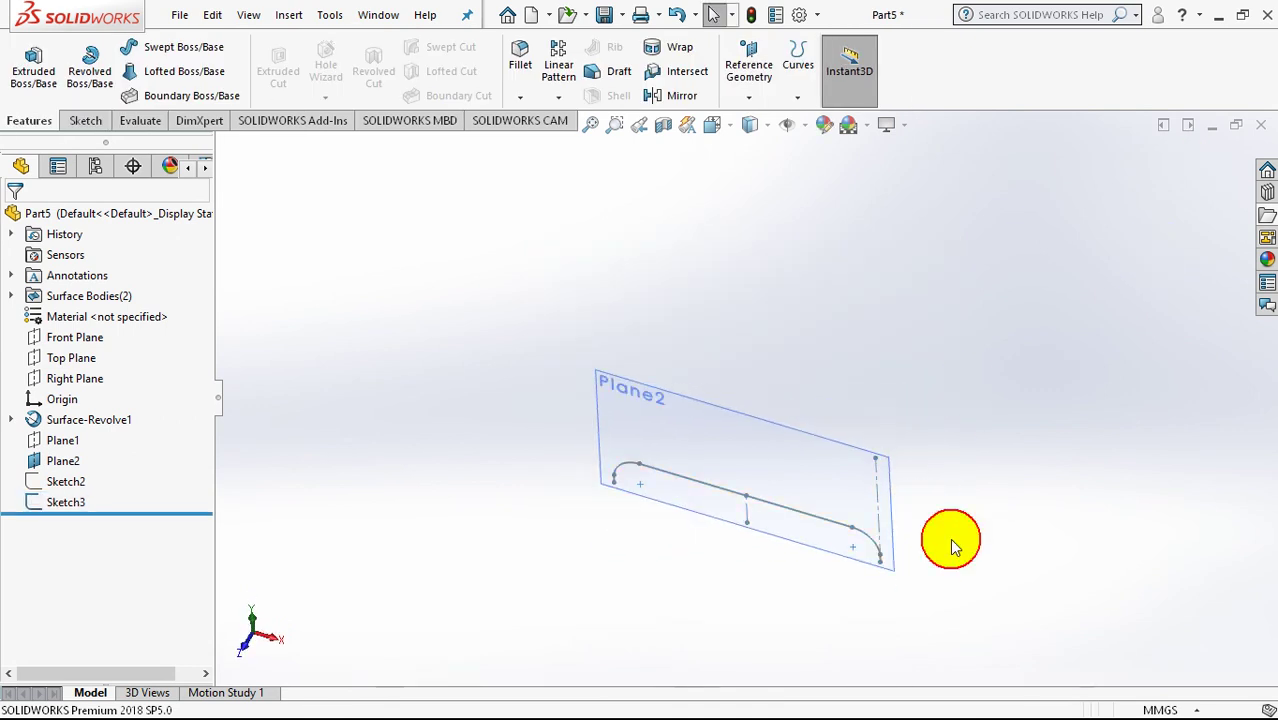
pyautogui.rightClick(892, 499)
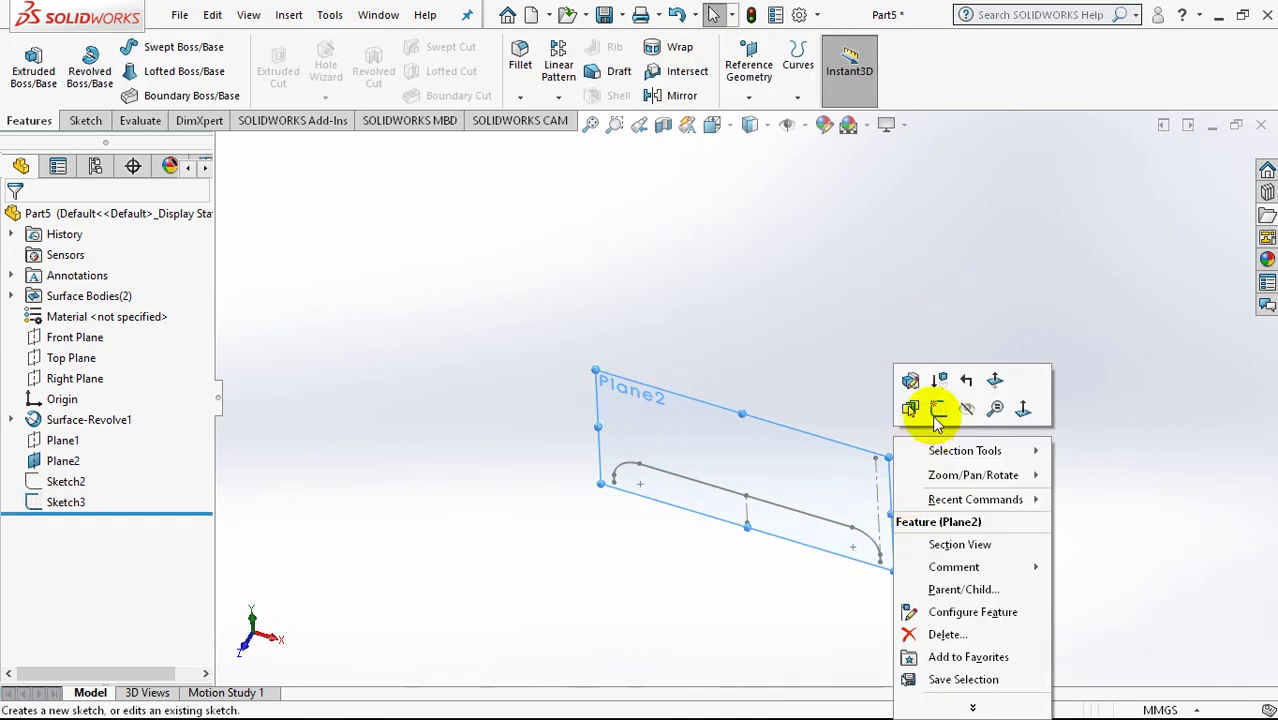
pyautogui.click(969, 404)
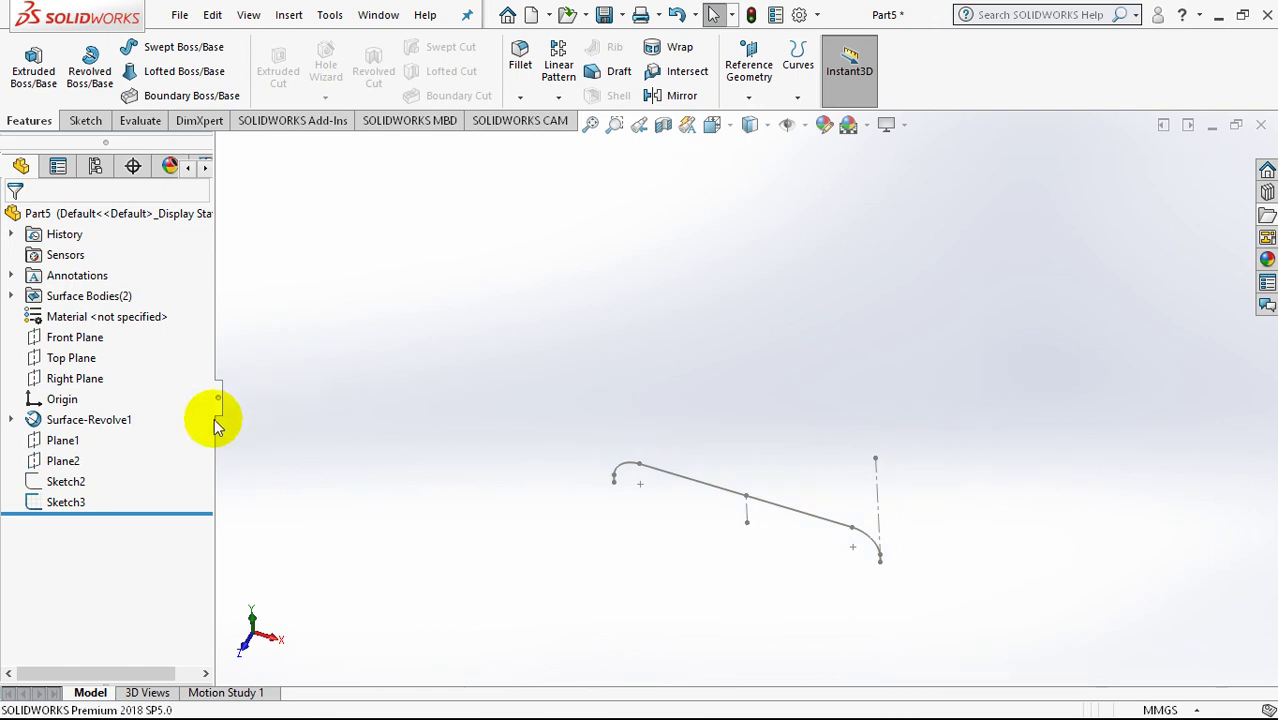
pyautogui.rightClick(68, 484)
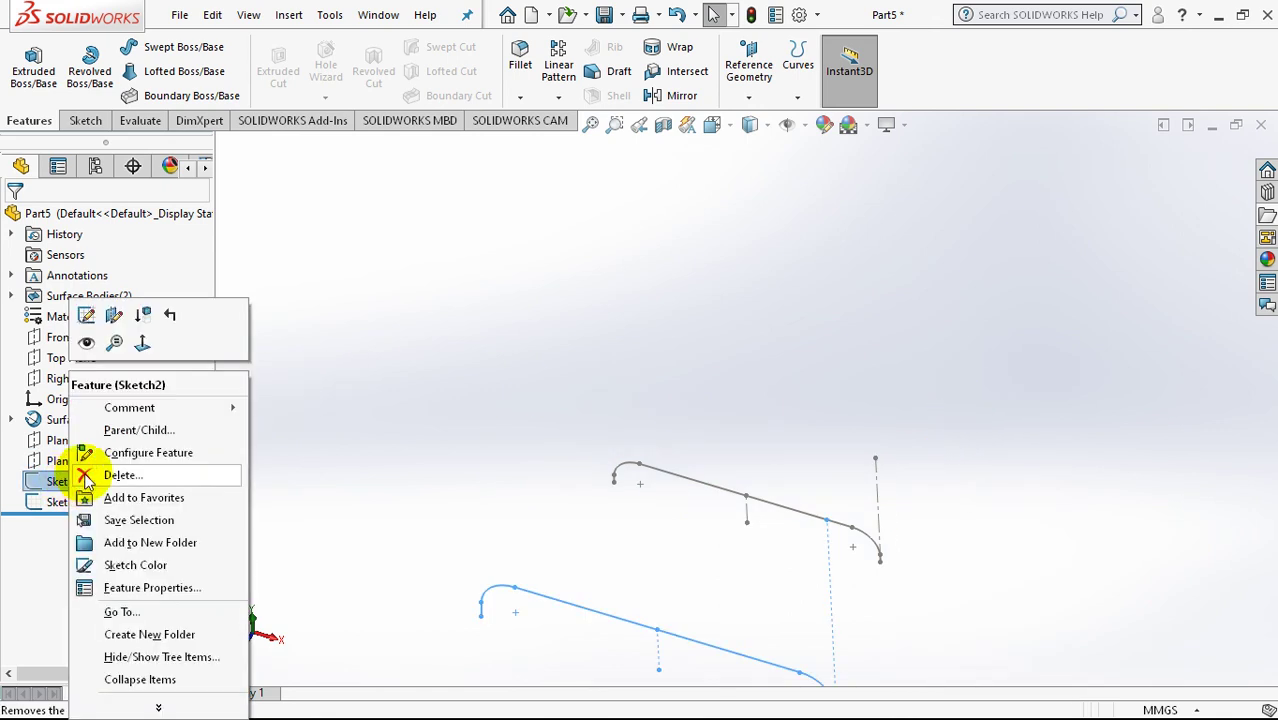
pyautogui.click(88, 340)
pyautogui.scroll(2, 550, 420)
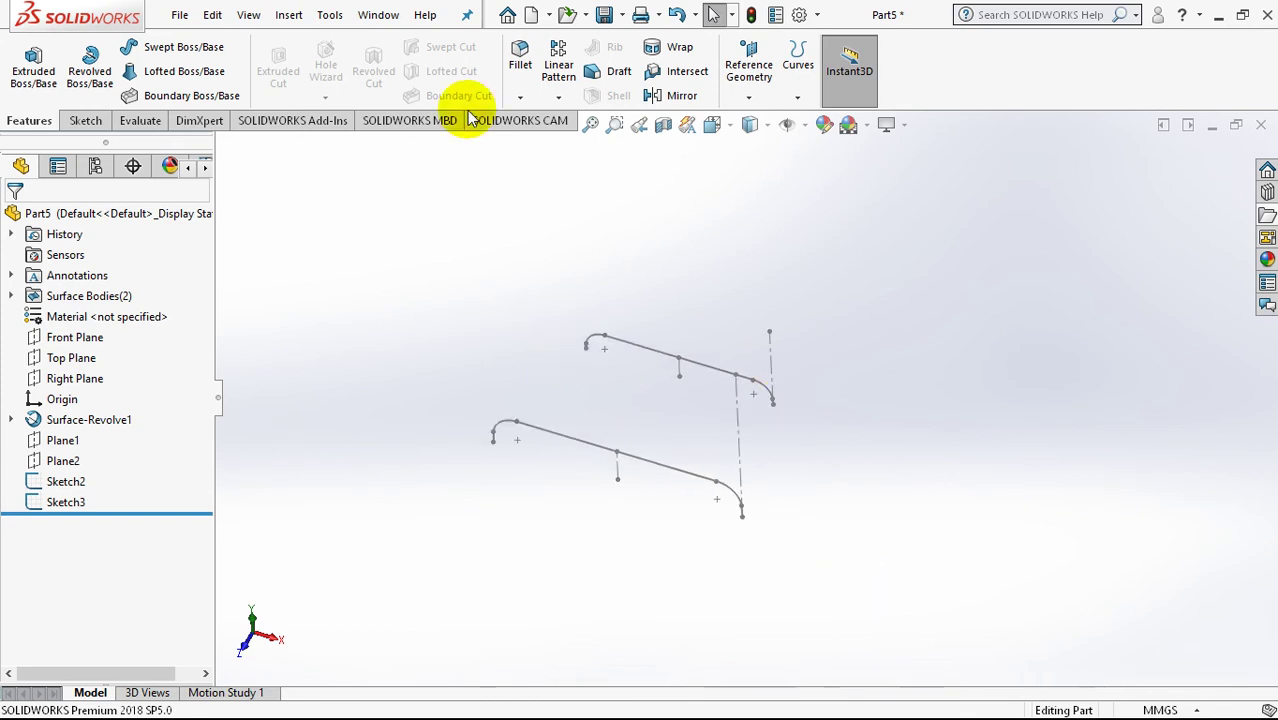
pyautogui.click(290, 16)
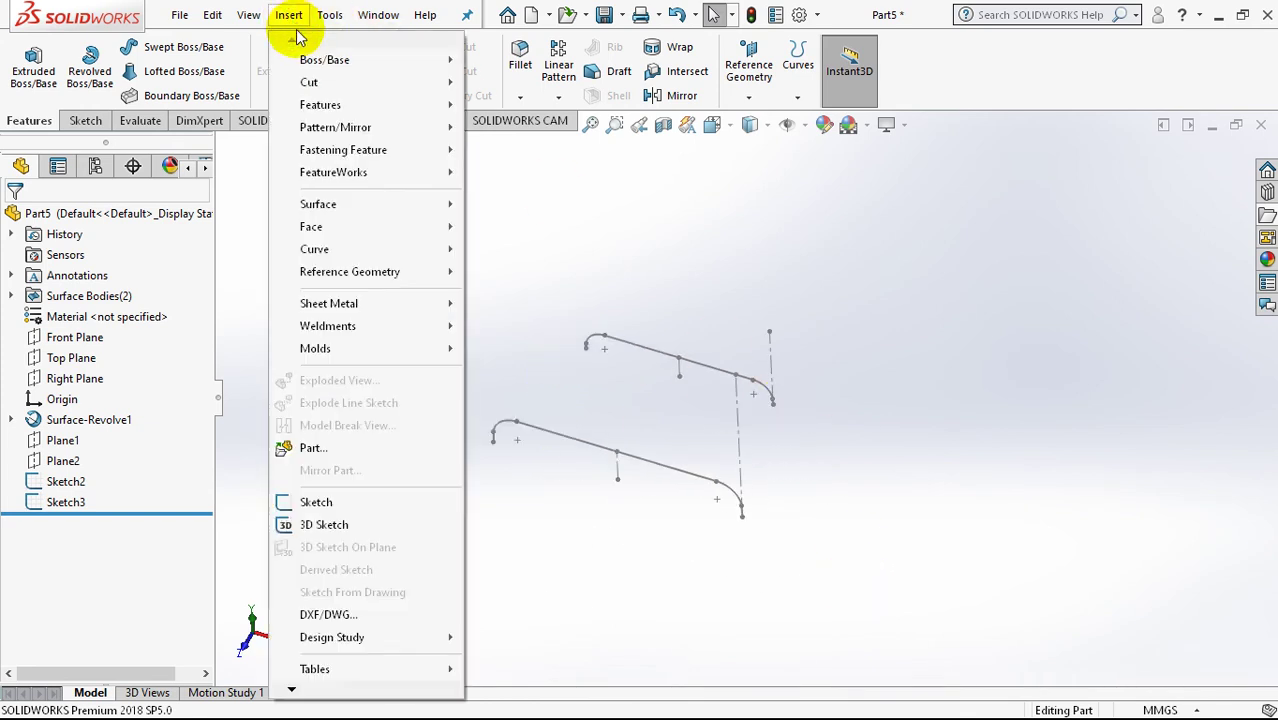
pyautogui.moveTo(318, 204)
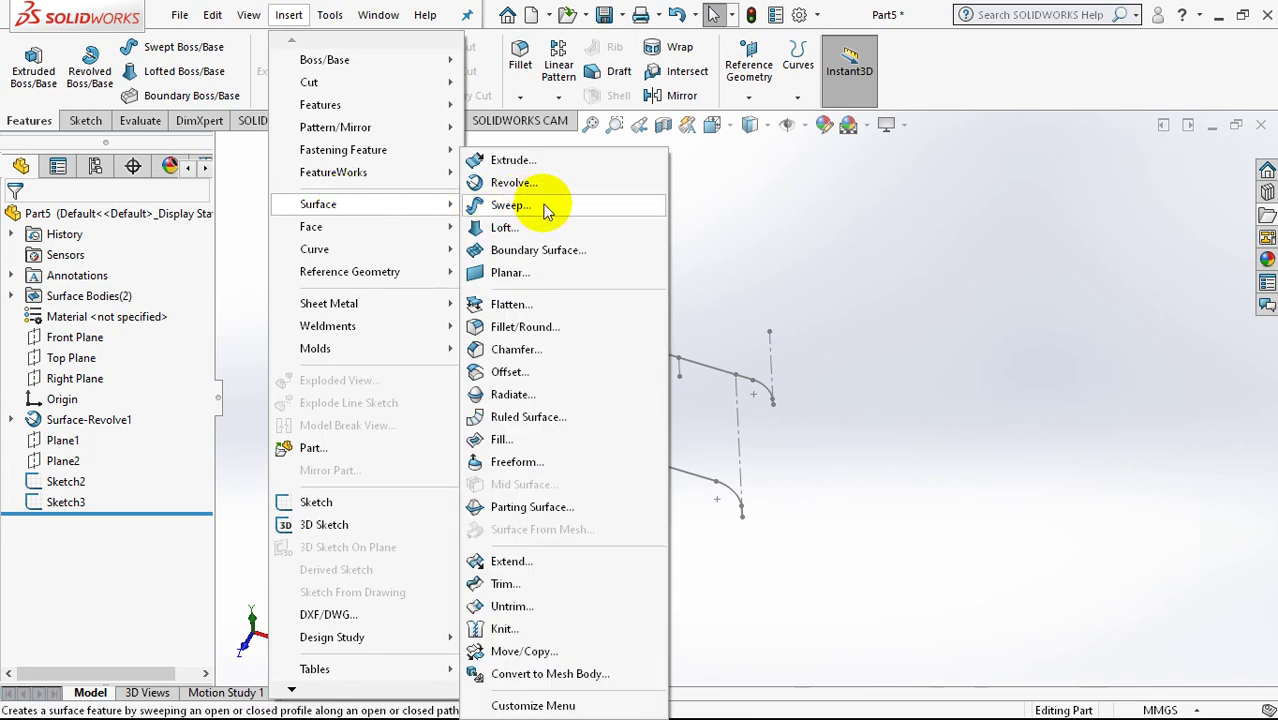
# Step: Loft a surface from Sketch2 to Sketch3, creating Surface-Loft1
pyautogui.click(527, 229)
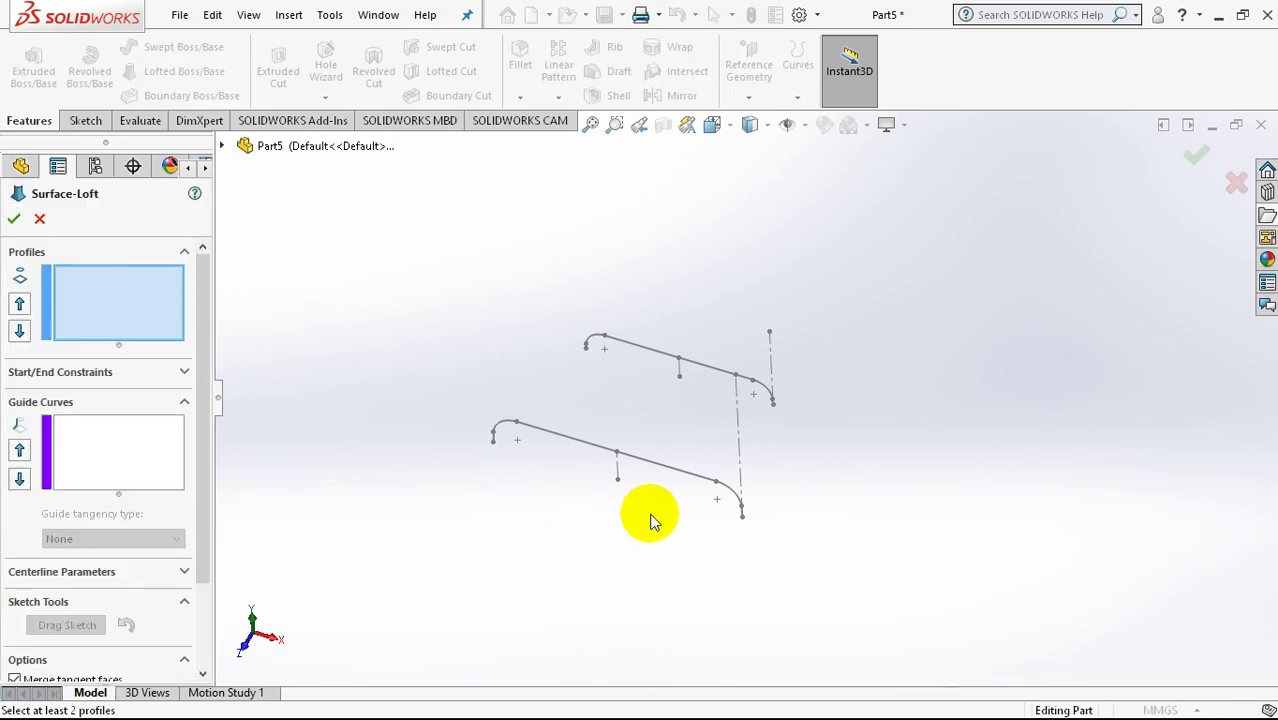
pyautogui.click(731, 492)
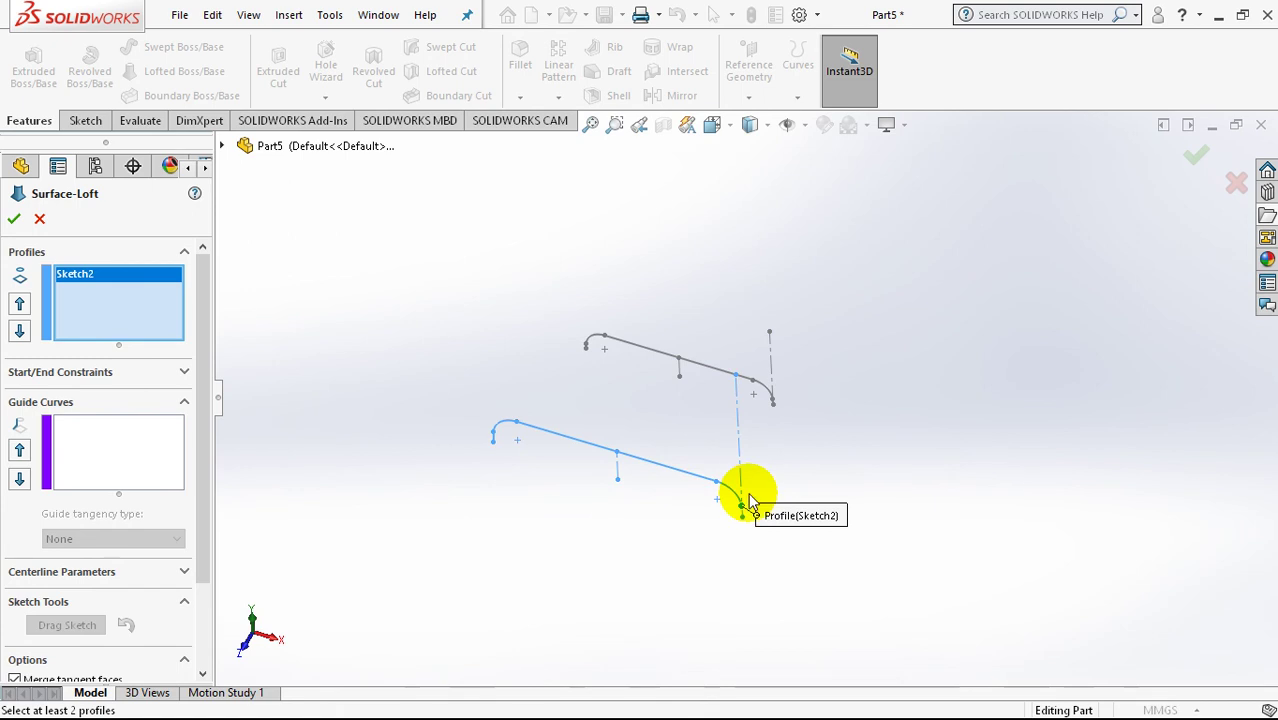
pyautogui.click(775, 403)
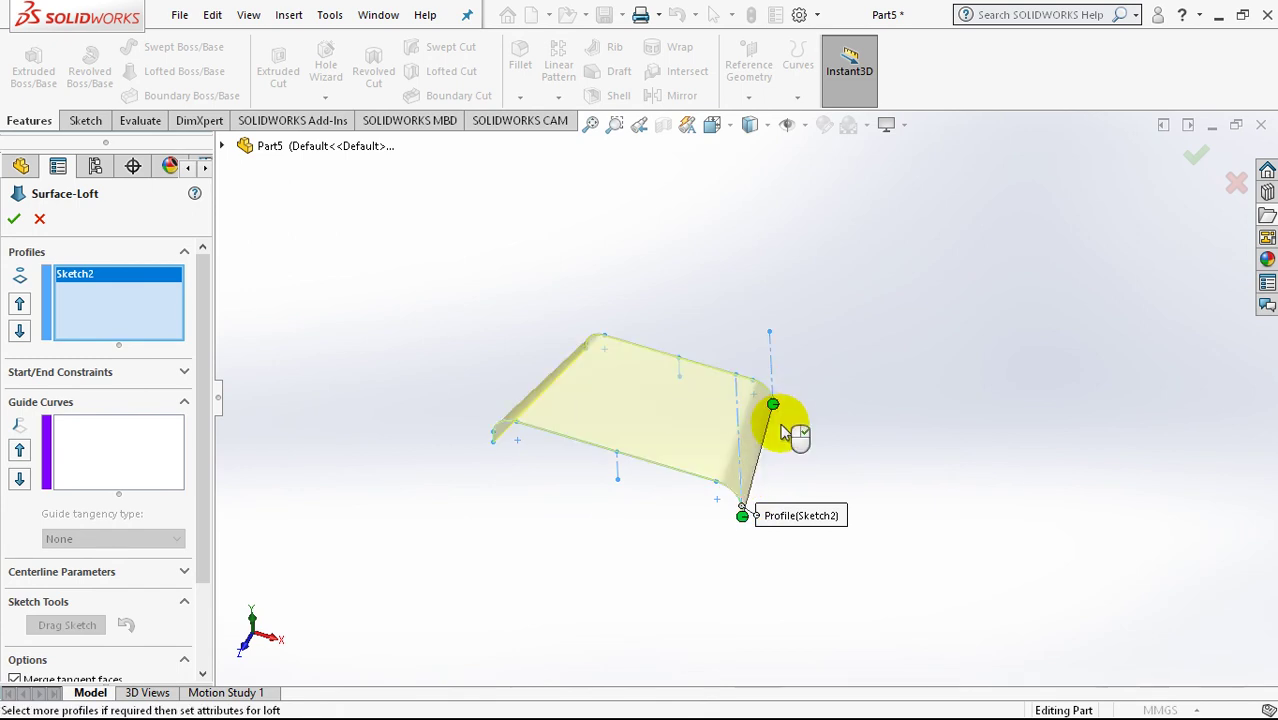
pyautogui.click(12, 219)
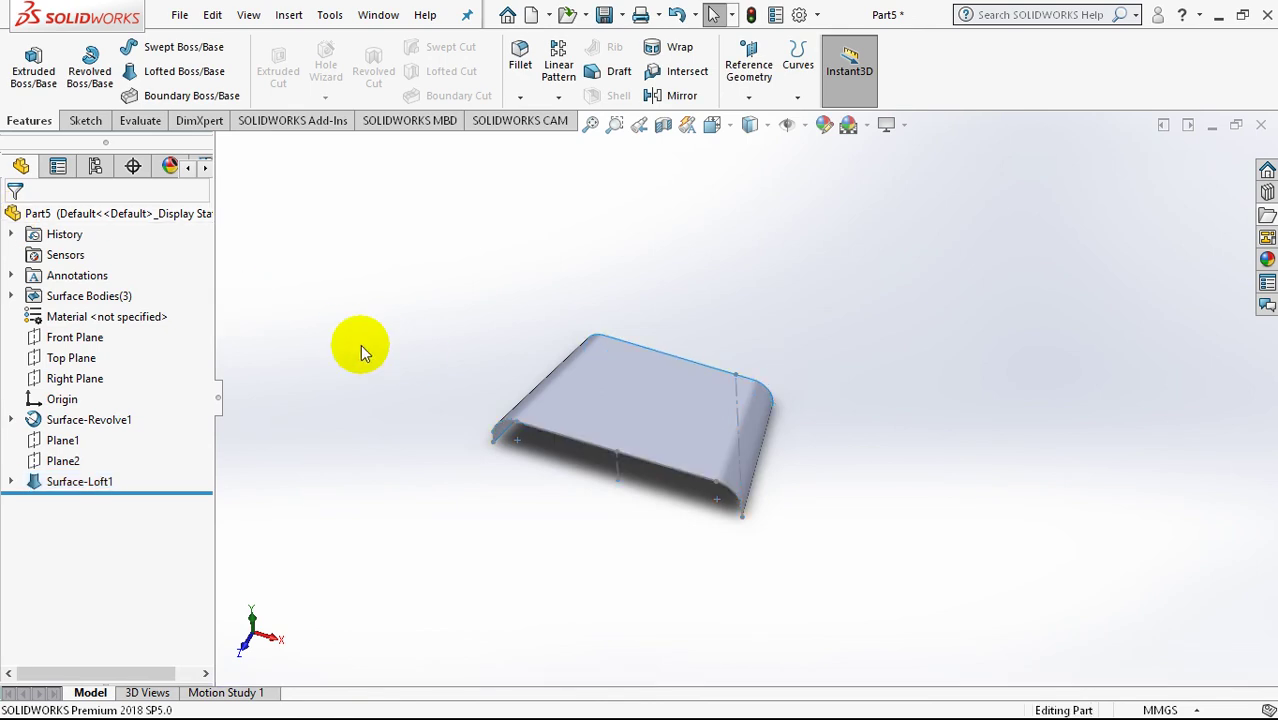
# Step: Show Surface-Revolve1 again and orbit to see the ring, disc and lofted flap together
pyautogui.rightClick(75, 424)
pyautogui.click(93, 340)
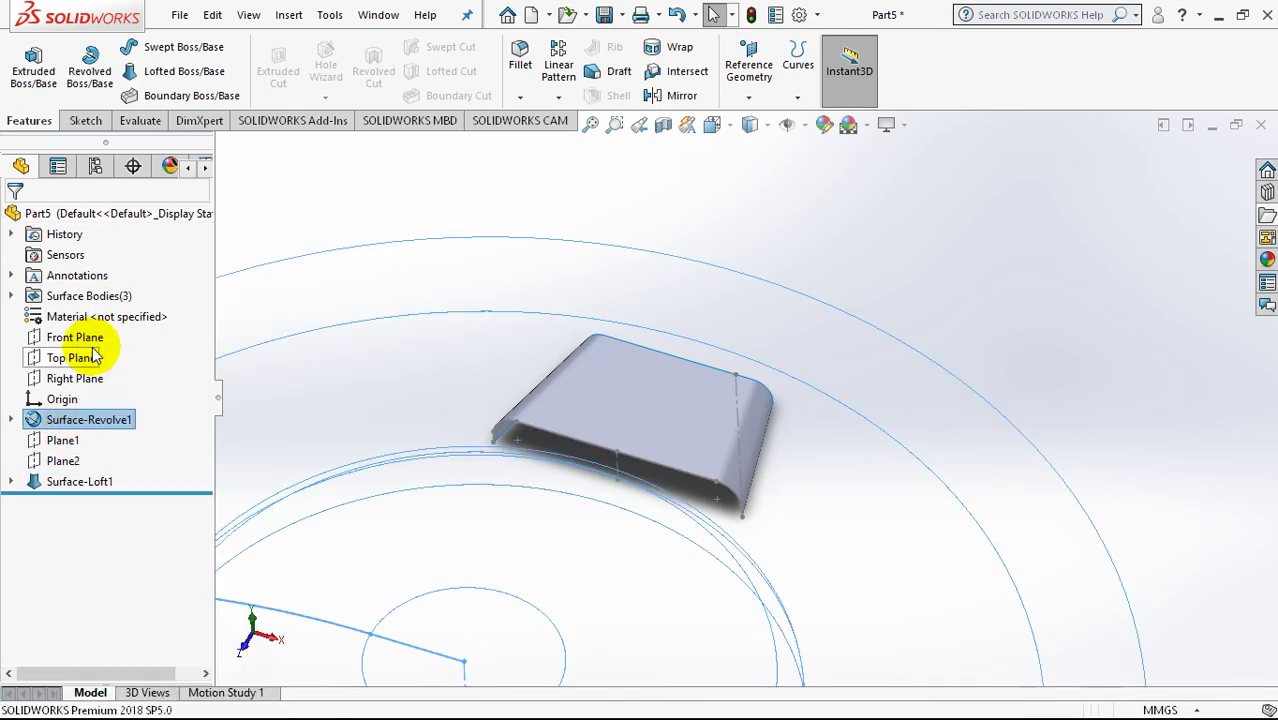
pyautogui.moveTo(874, 576); pyautogui.dragTo(918, 610, button='middle')
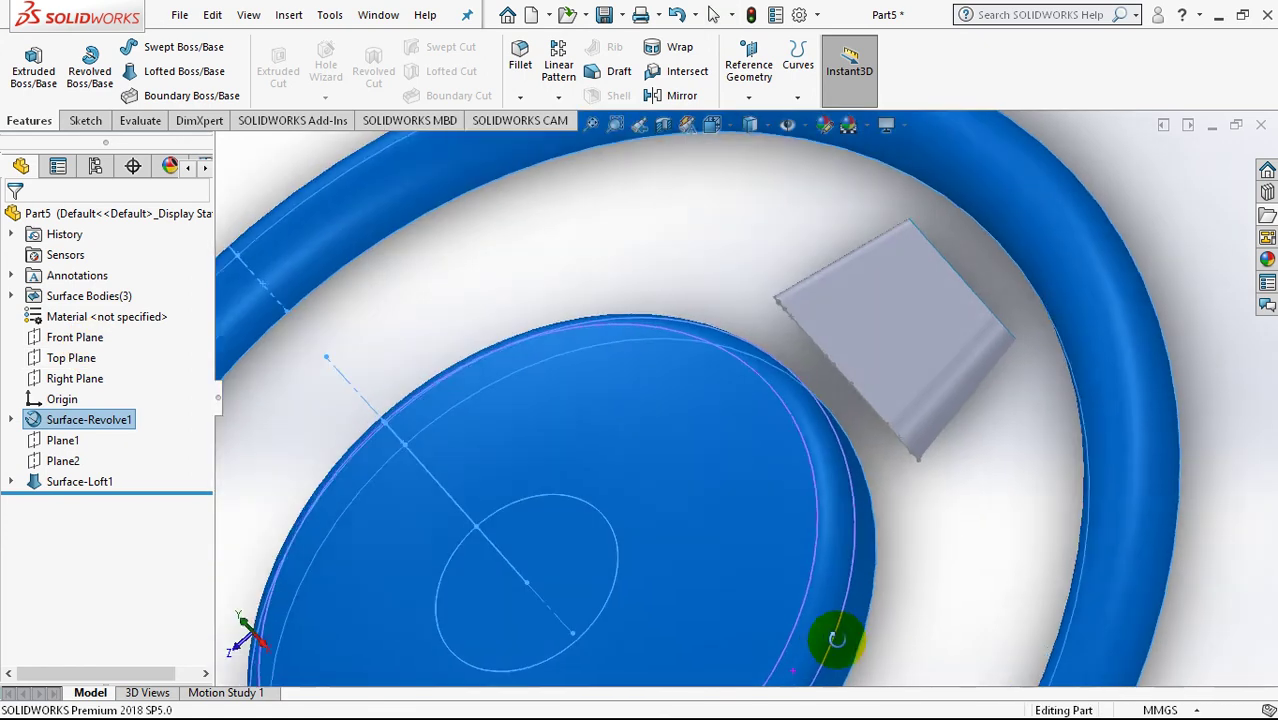
pyautogui.click(918, 610)
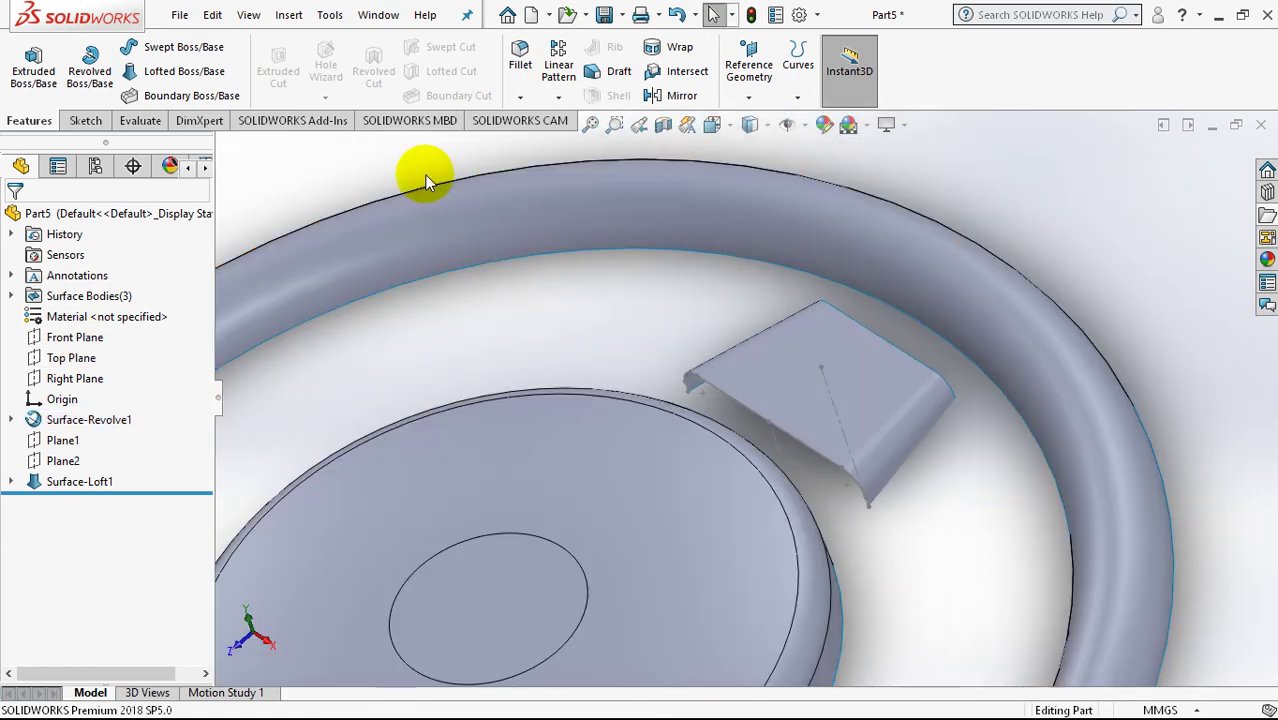
pyautogui.click(280, 16)
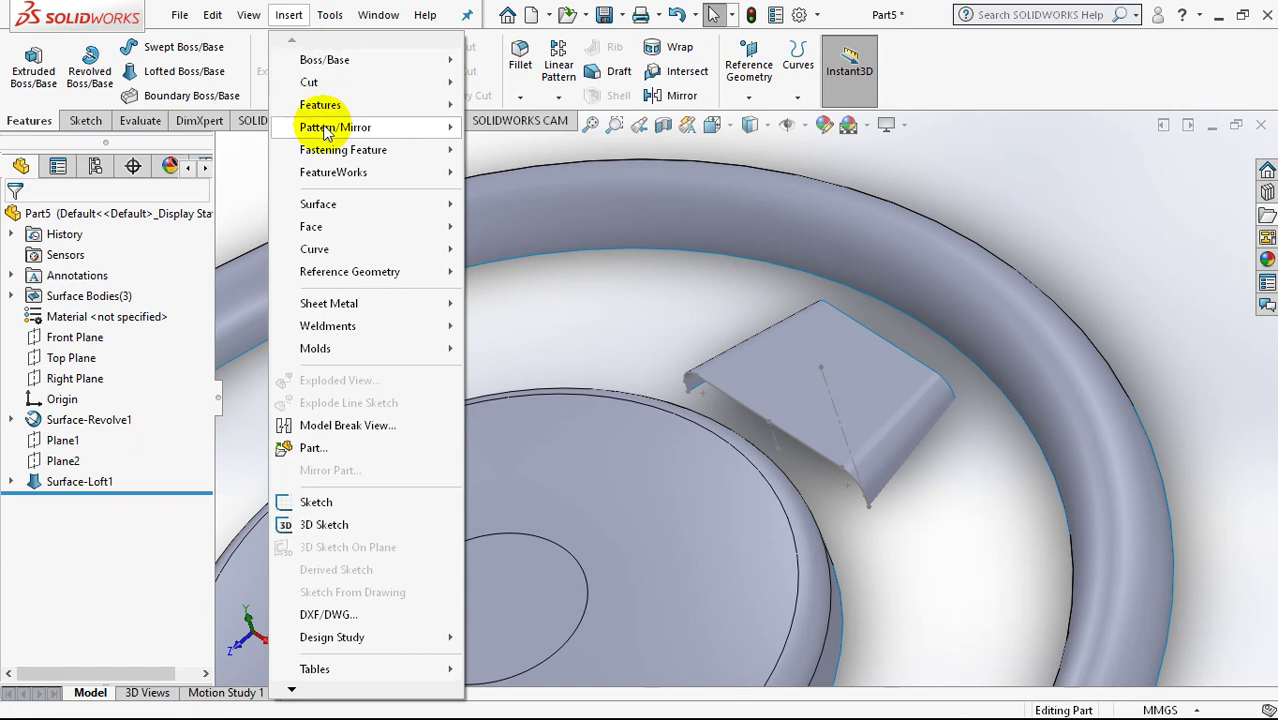
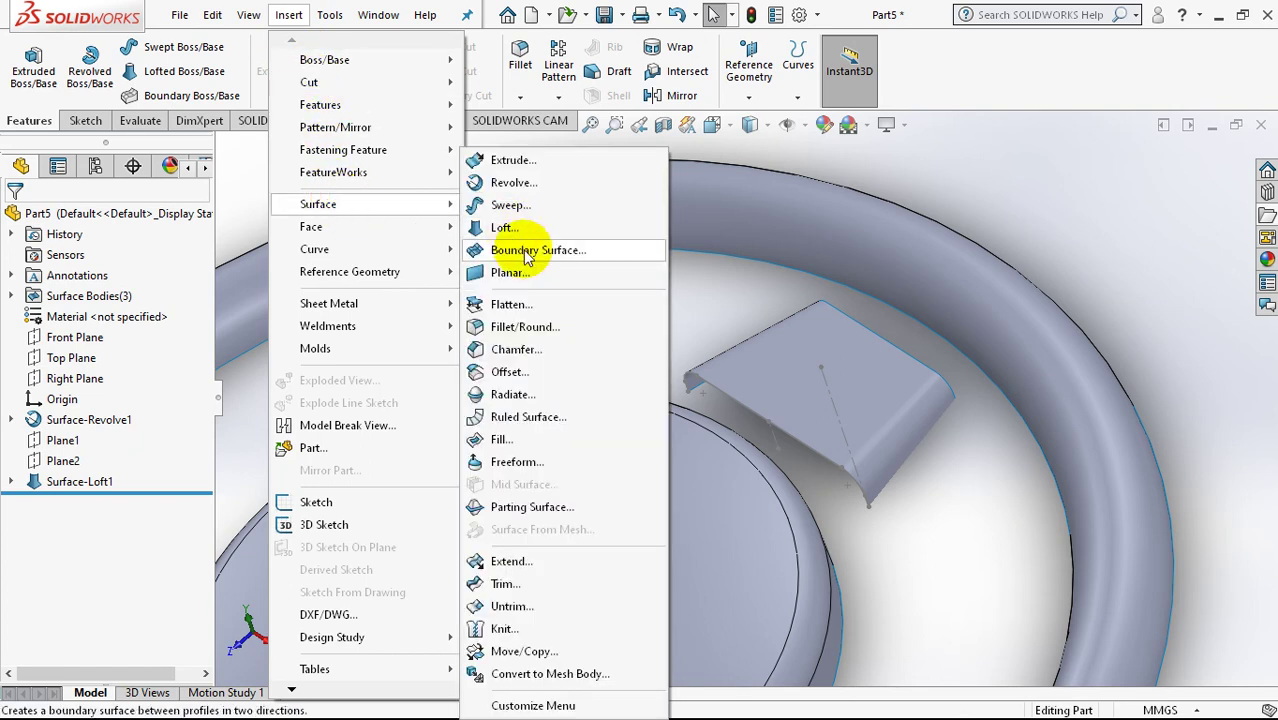
# Step: Extend the spoke surface's inner edge 30 mm into the hub, creating Surface-Extend1
pyautogui.click(527, 563)
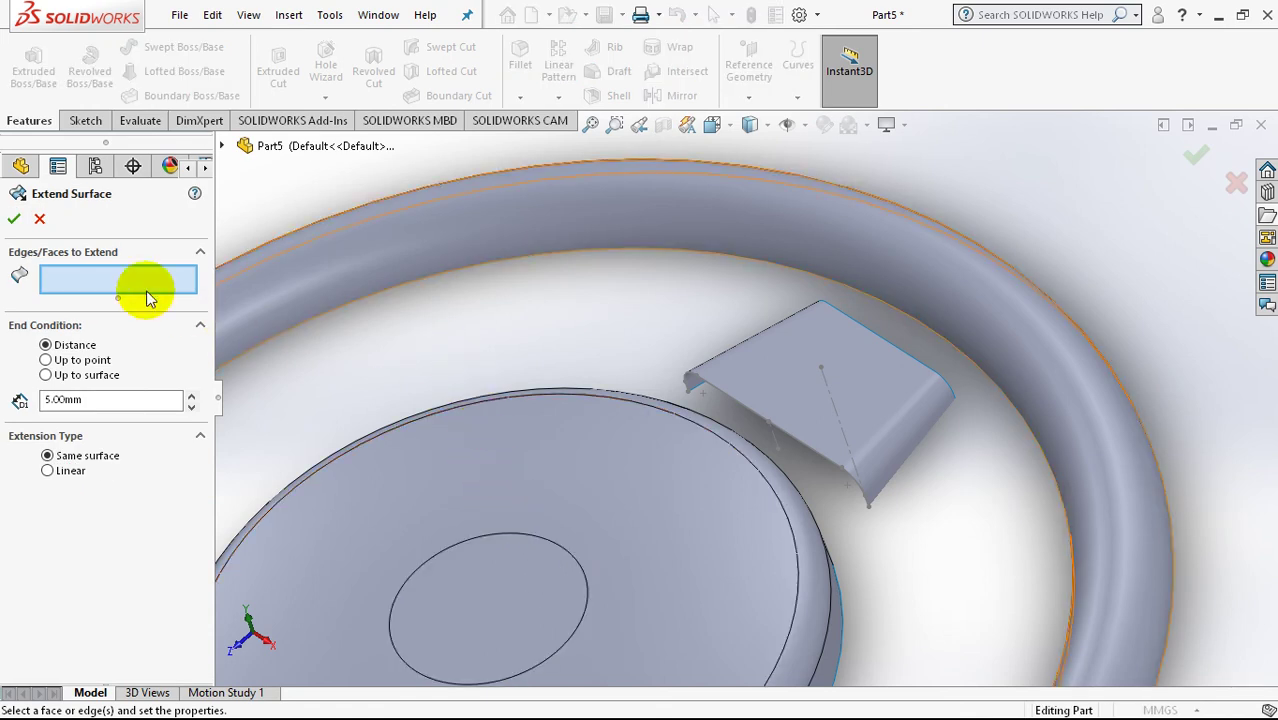
pyautogui.click(802, 462)
pyautogui.moveTo(748, 436); pyautogui.dragTo(687, 466)
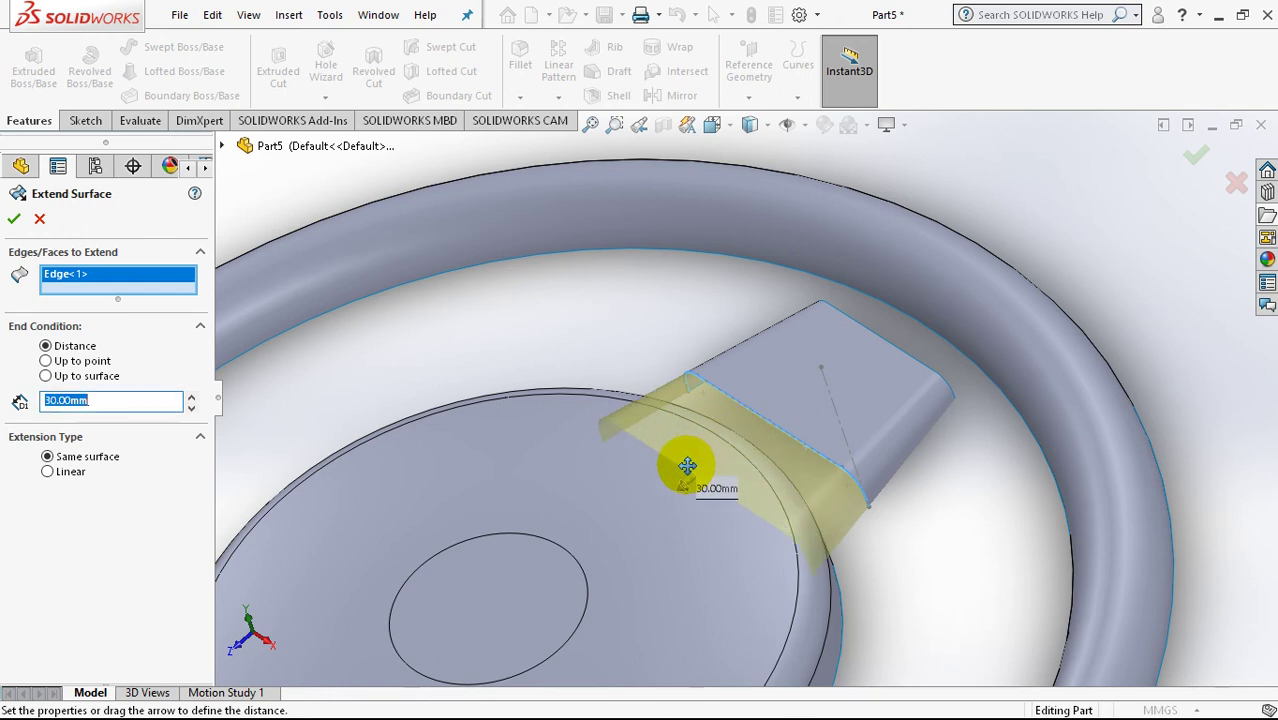
pyautogui.click(11, 218)
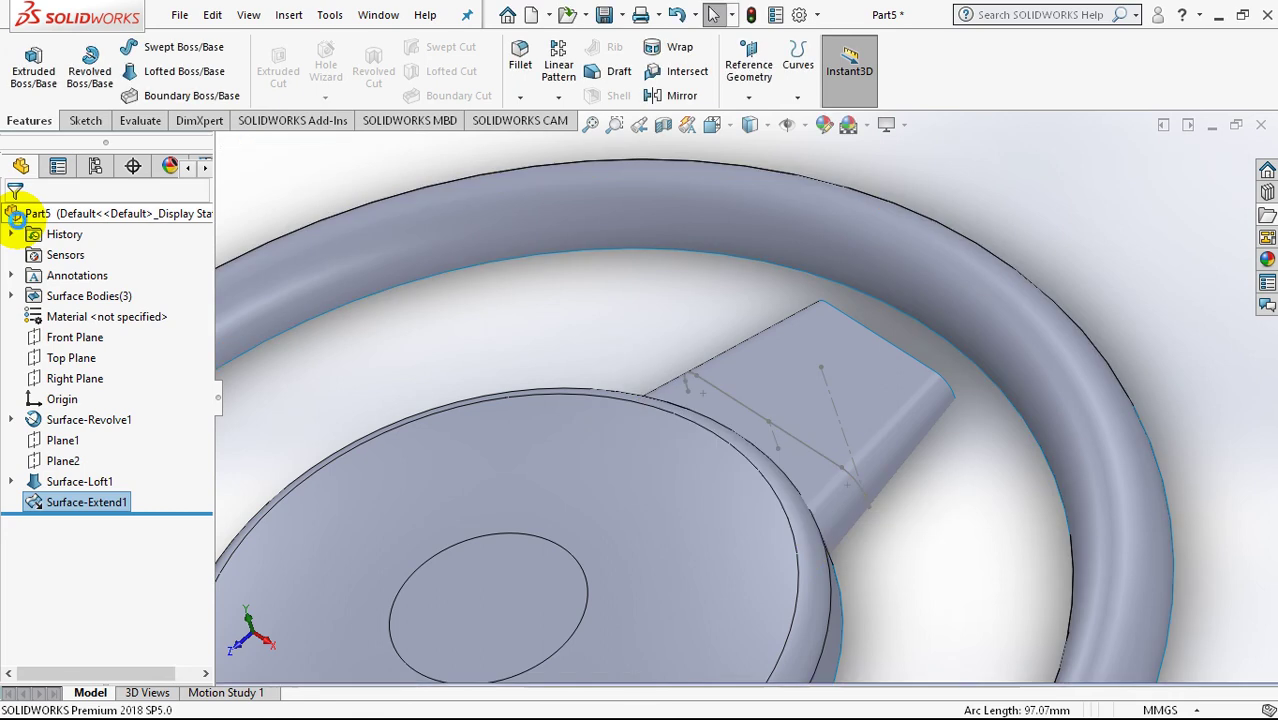
pyautogui.moveTo(723, 427); pyautogui.dragTo(673, 319, button='middle')
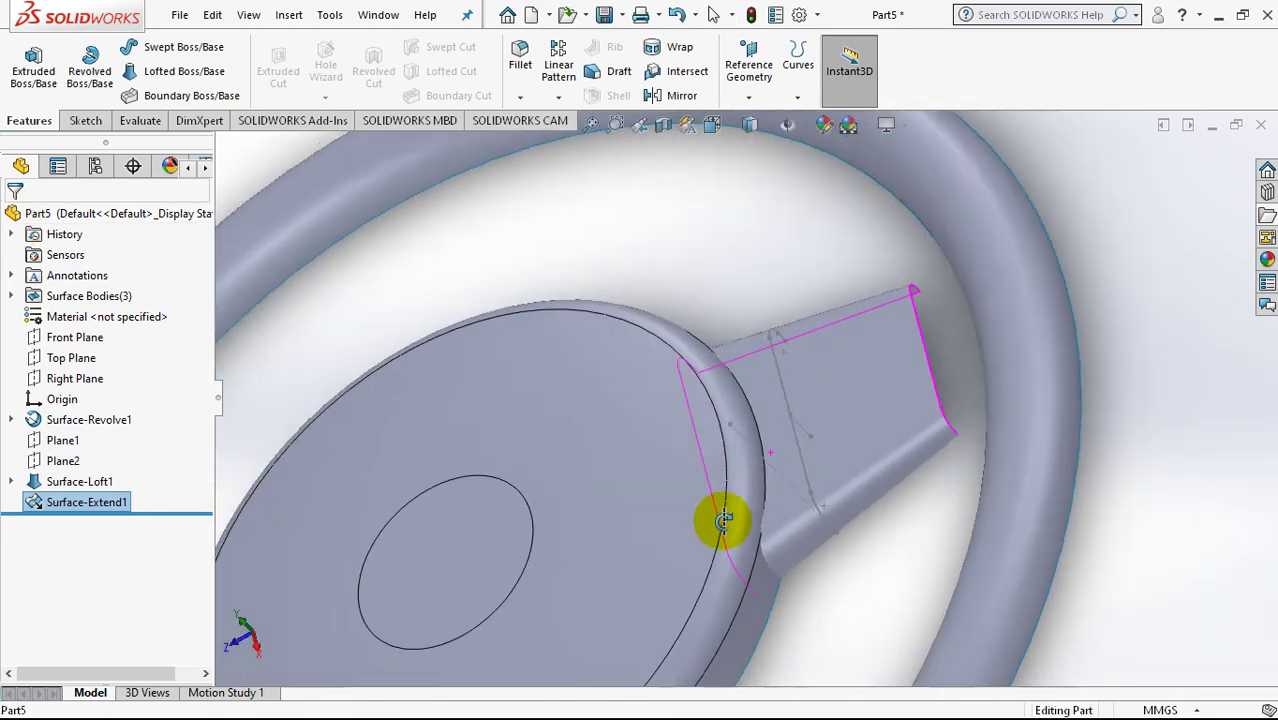
# Step: Extend the spoke's outer end edge 30 mm into the rim as Surface-Extend2
pyautogui.click(300, 17)
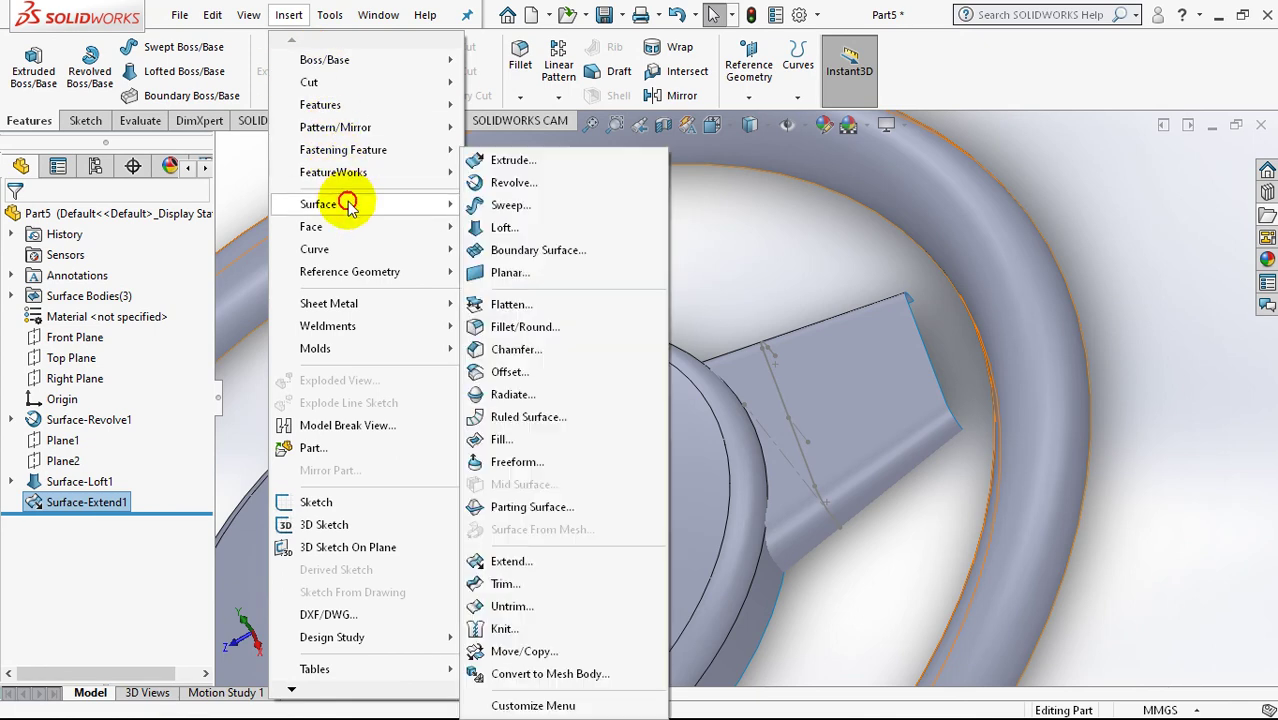
pyautogui.click(541, 562)
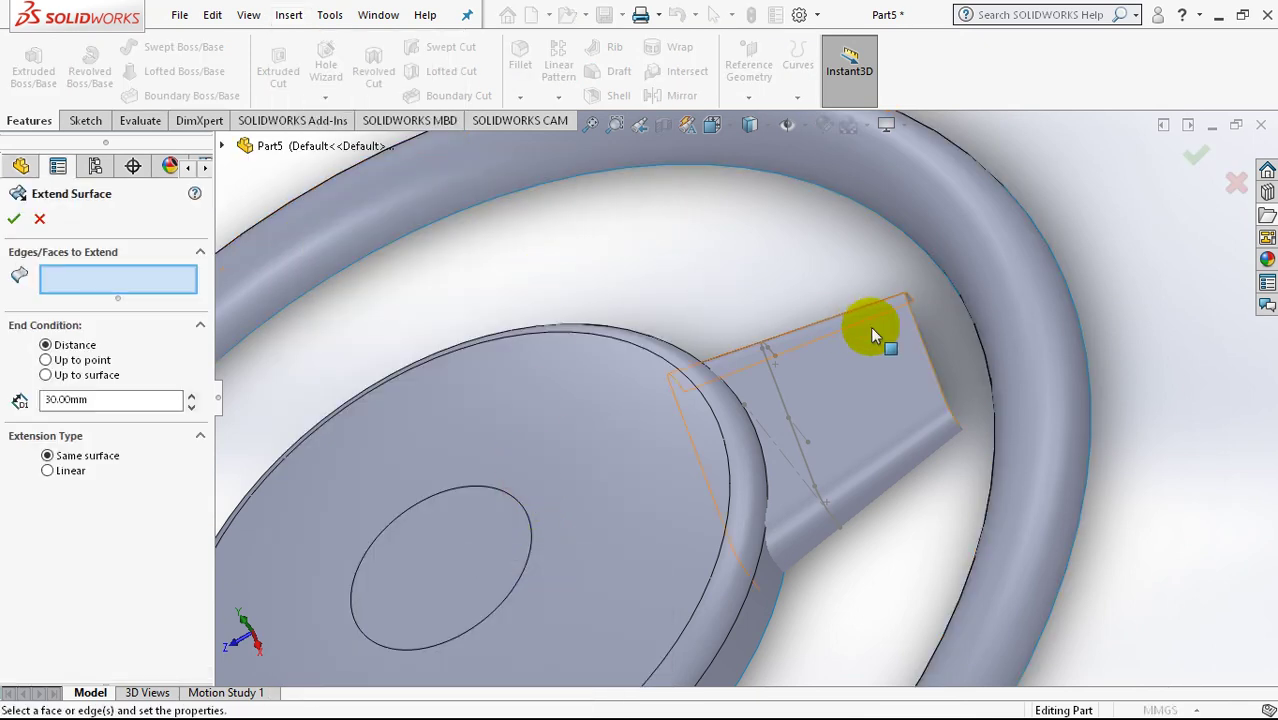
pyautogui.click(909, 336)
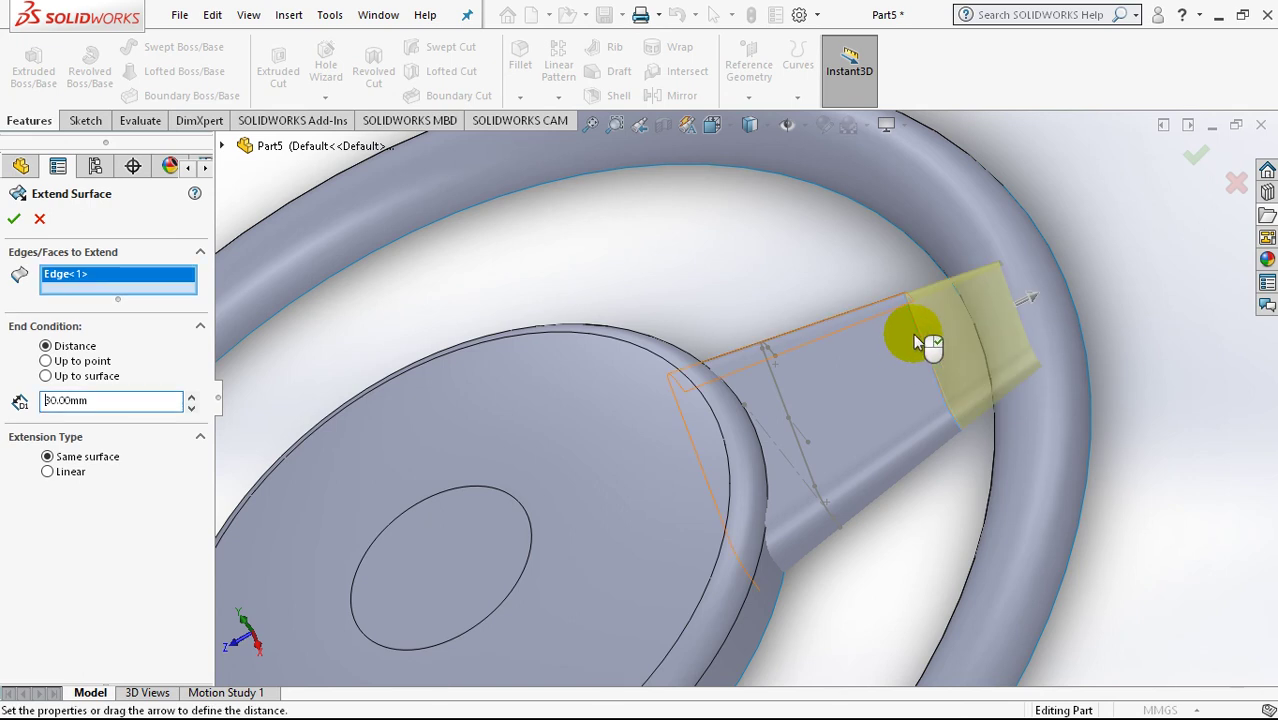
pyautogui.click(14, 218)
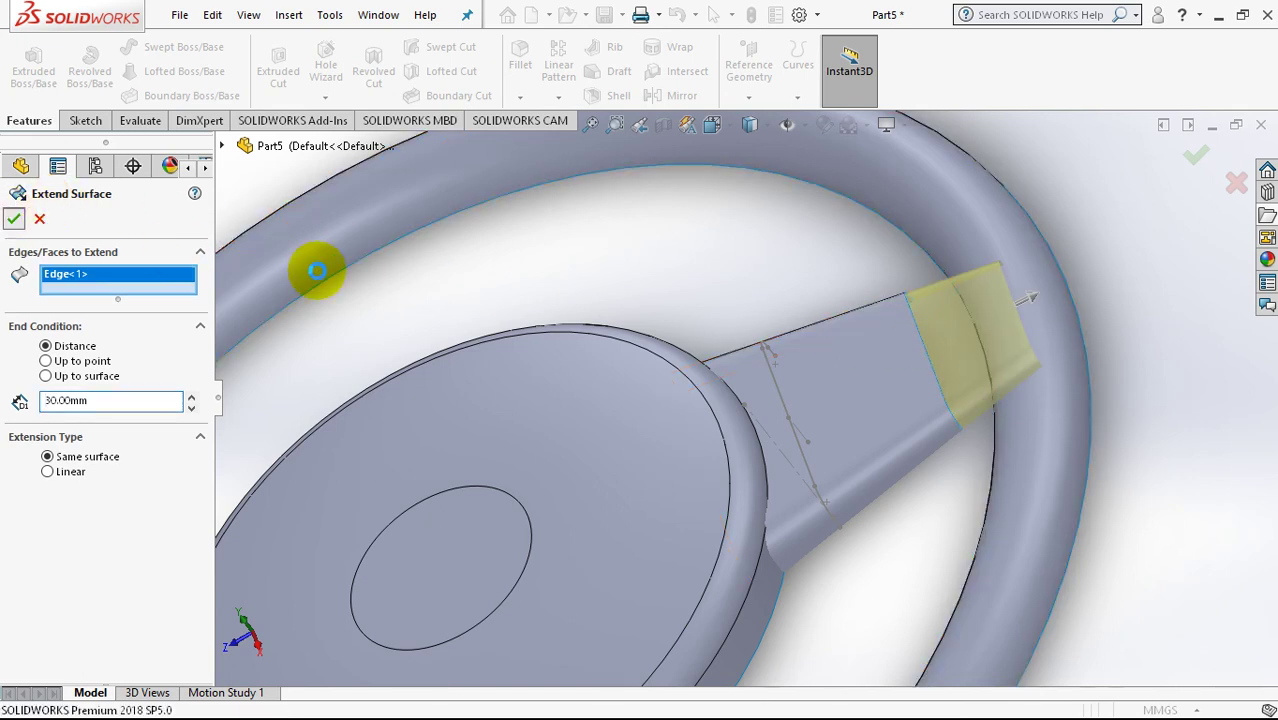
pyautogui.moveTo(595, 300)
pyautogui.mouseDown(button='middle')
pyautogui.moveTo(607, 198)
pyautogui.moveTo(608, 305)
pyautogui.moveTo(665, 348)
pyautogui.mouseUp(button='middle')
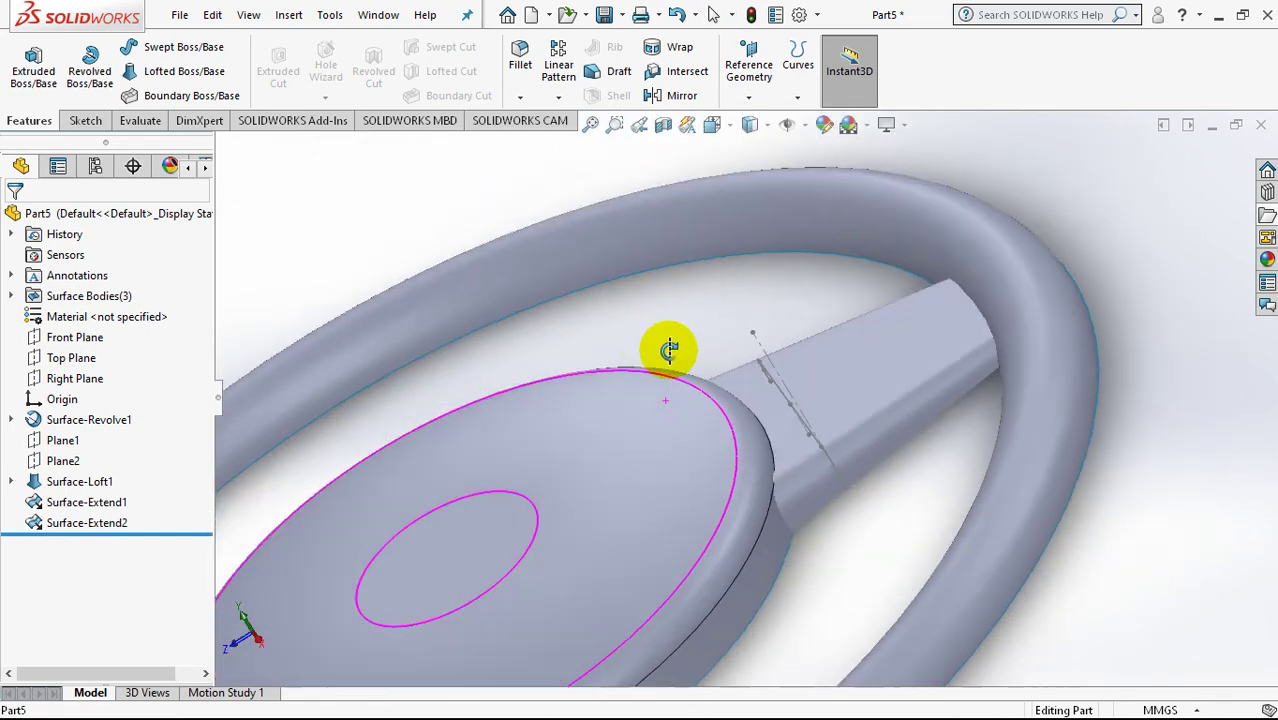
pyautogui.scroll(3, 700, 345)
pyautogui.moveTo(556, 348)
pyautogui.mouseDown(button='middle')
pyautogui.moveTo(656, 342)
pyautogui.moveTo(616, 300)
pyautogui.moveTo(590, 340)
pyautogui.mouseUp(button='middle')
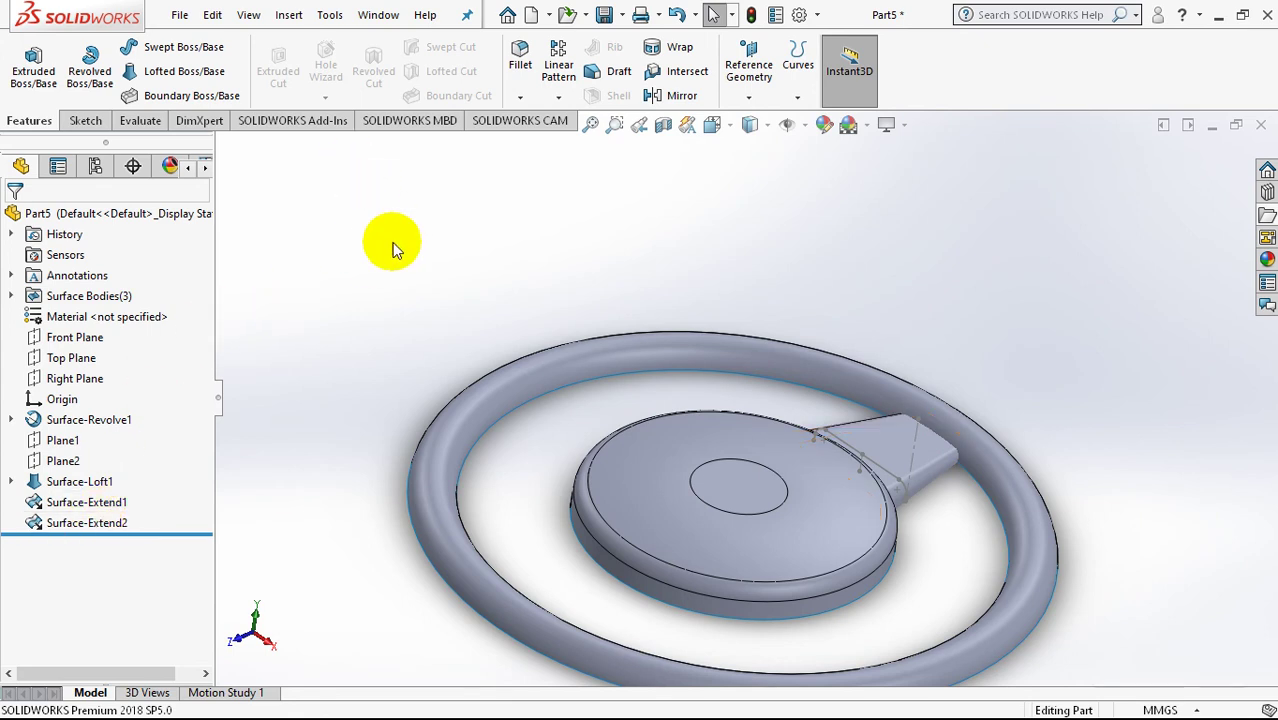
# Step: Start a circular pattern around the hub's round face as axis with 3 instances
pyautogui.click(560, 98)
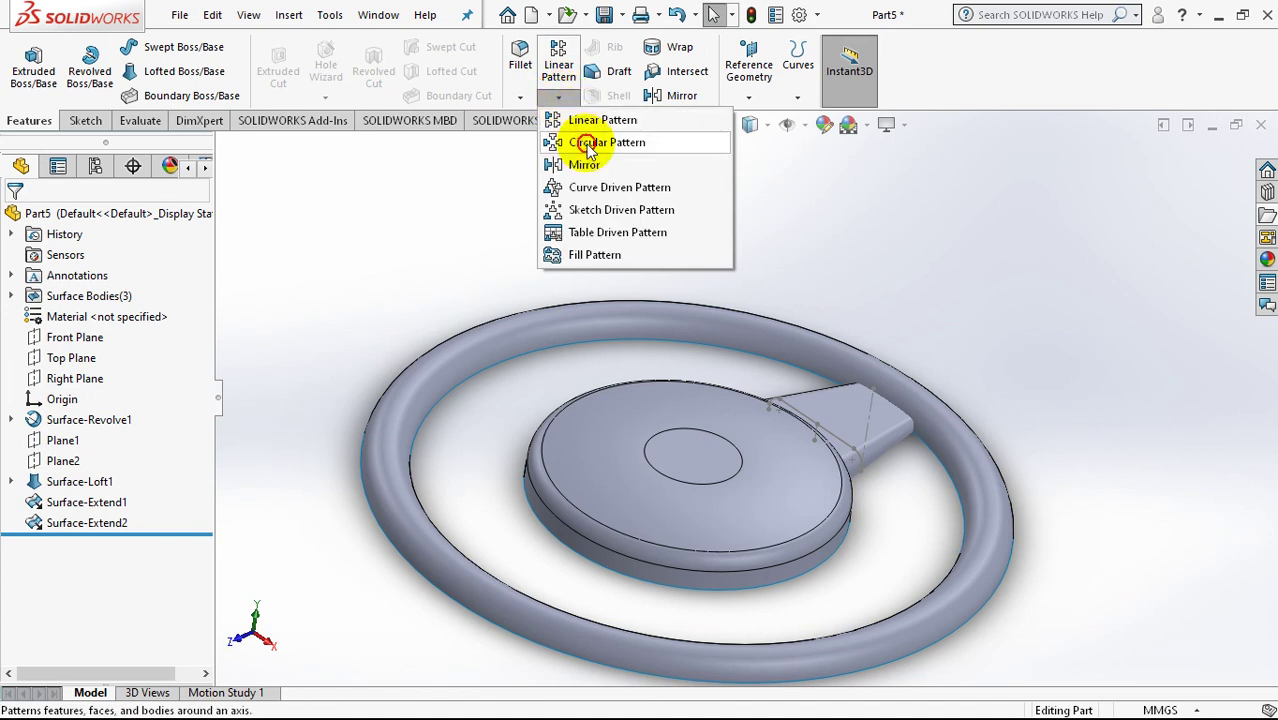
pyautogui.click(588, 145)
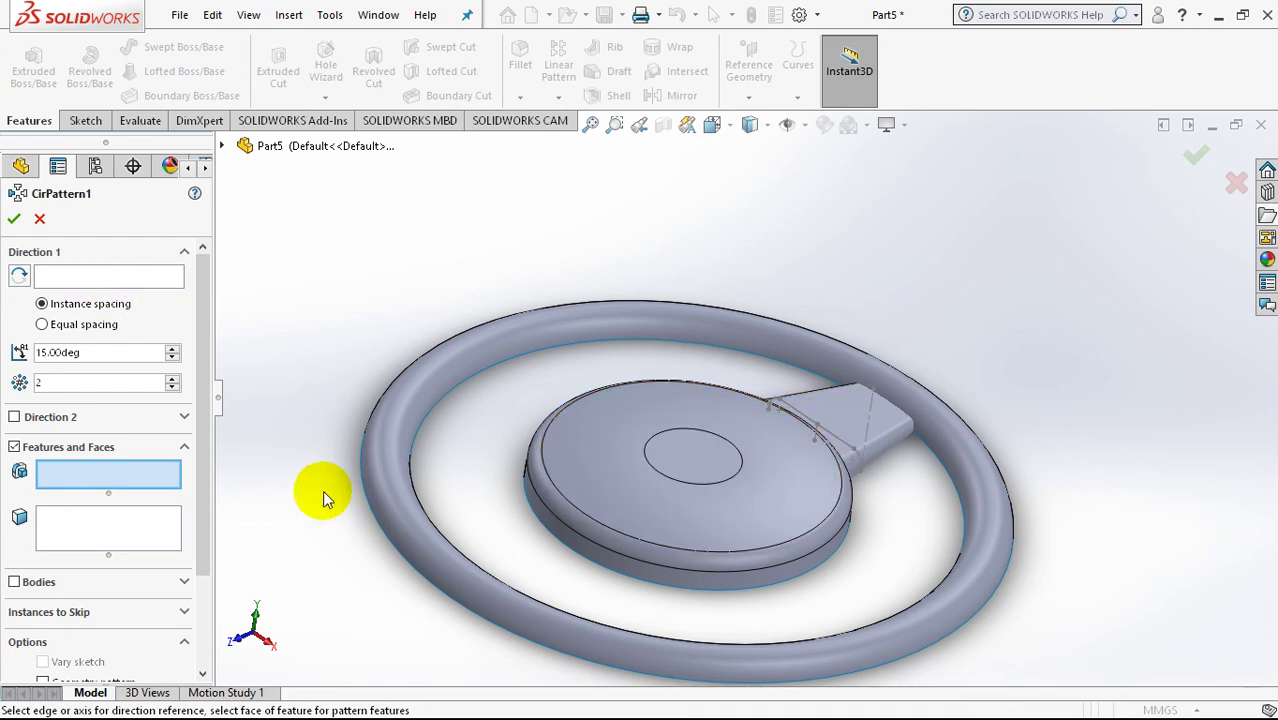
pyautogui.click(224, 145)
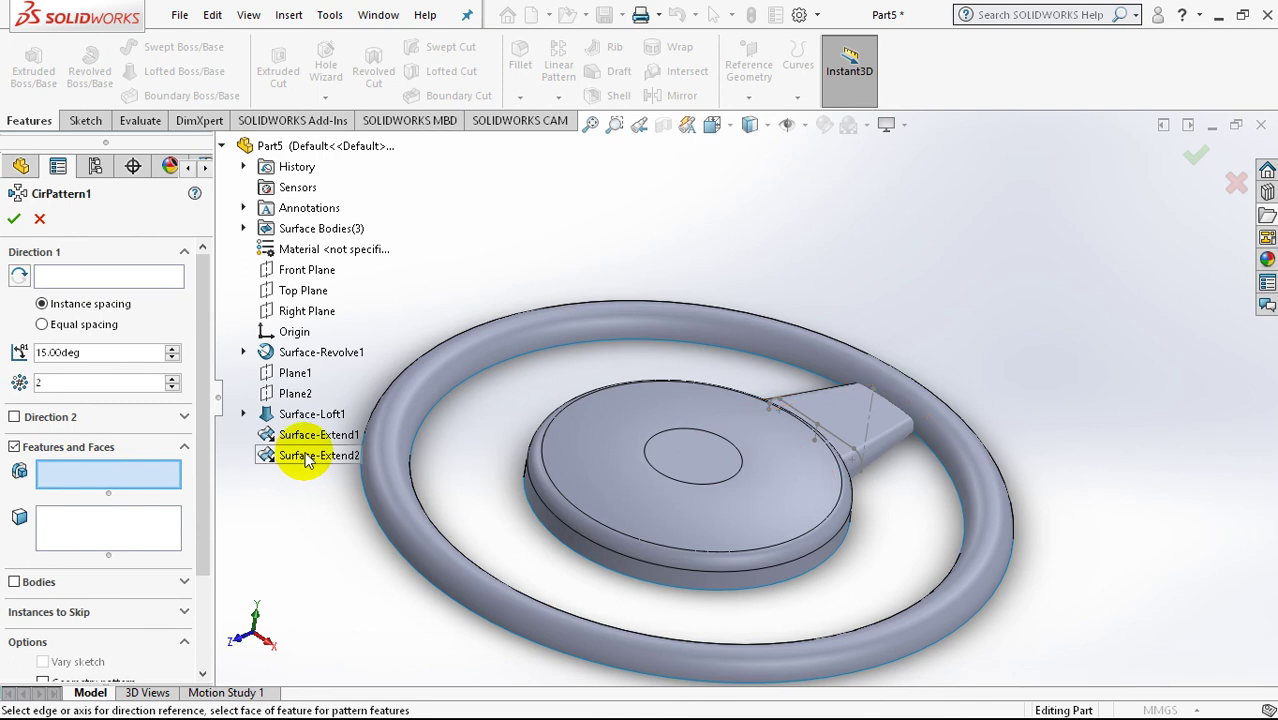
pyautogui.click(82, 278)
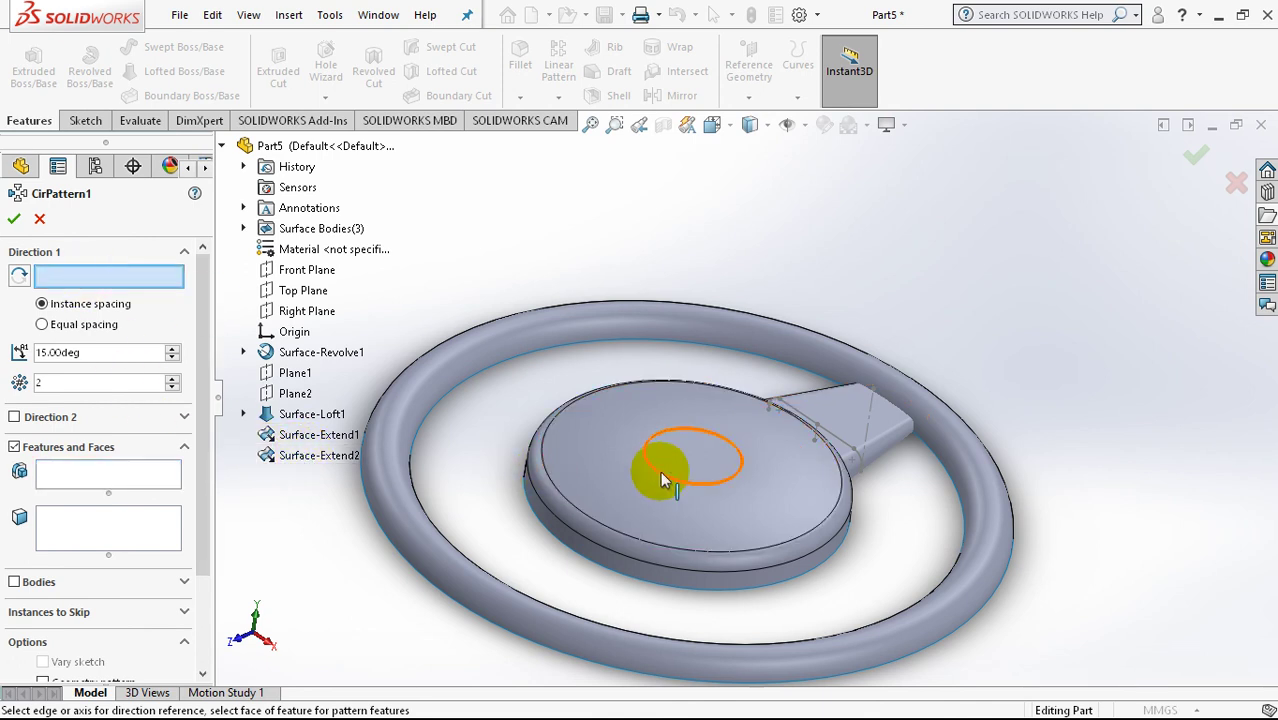
pyautogui.click(685, 583)
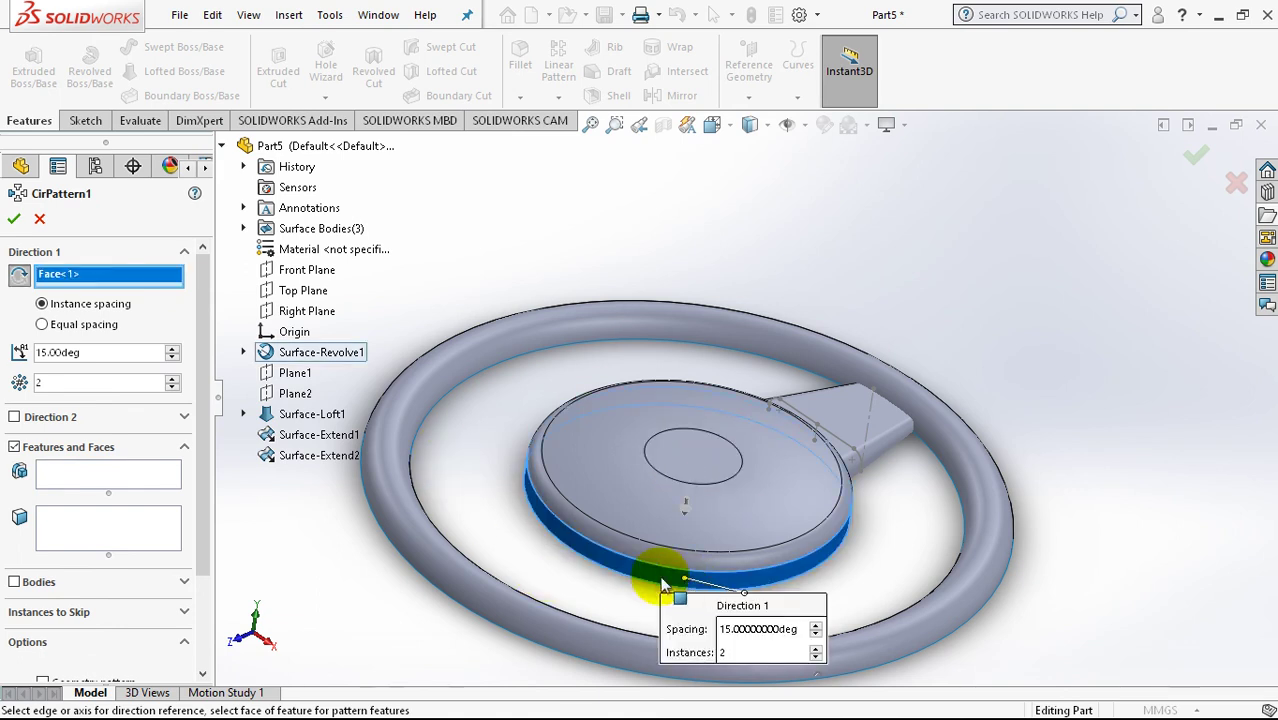
pyautogui.doubleClick(726, 653)
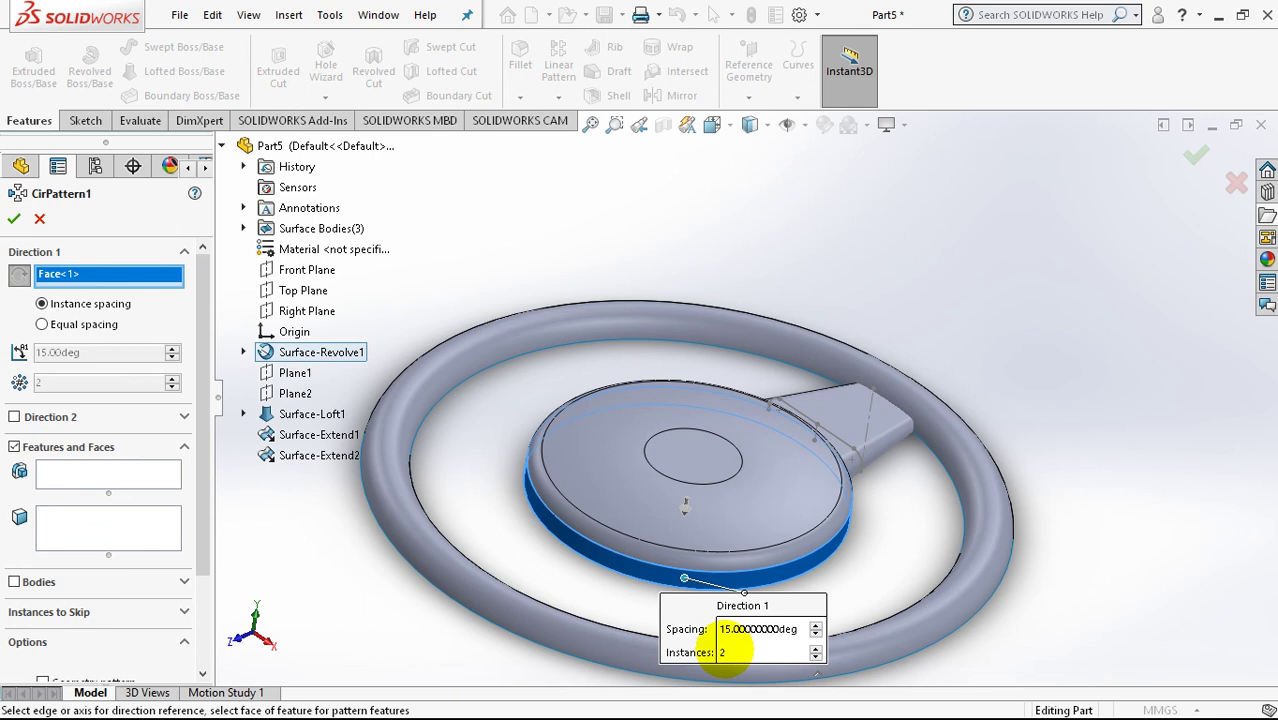
pyautogui.click(744, 655)
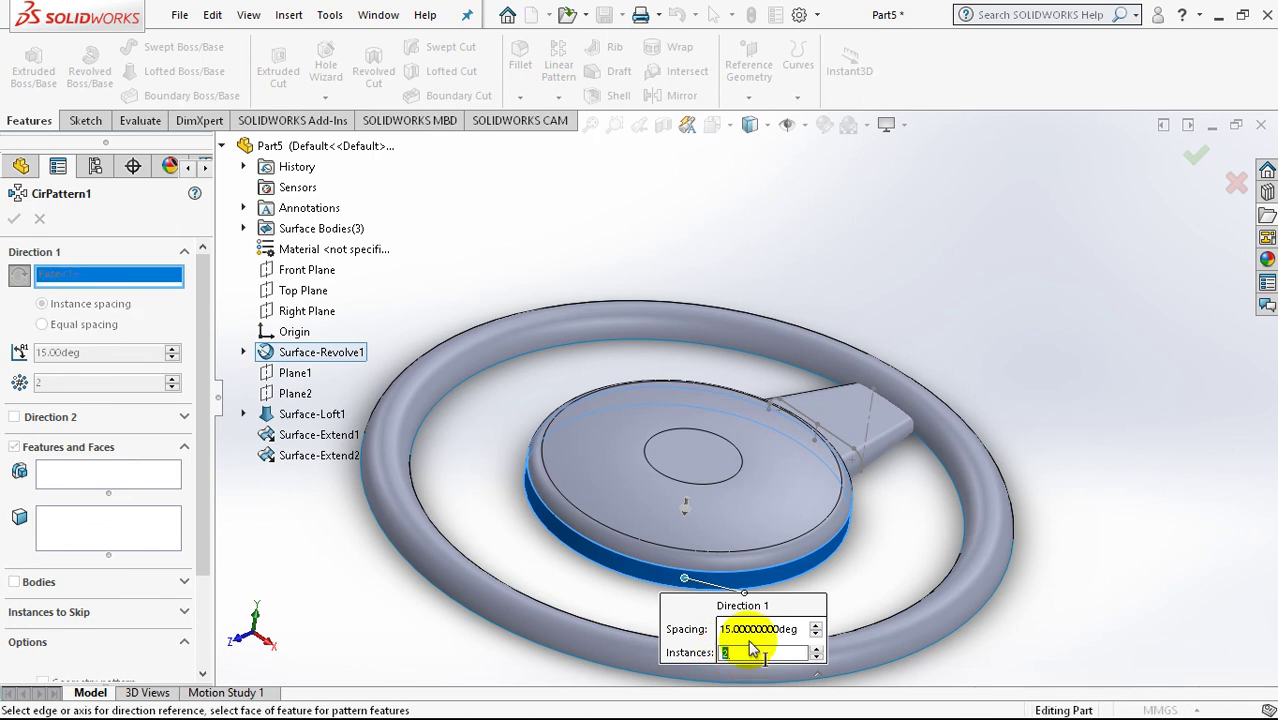
pyautogui.write('3')
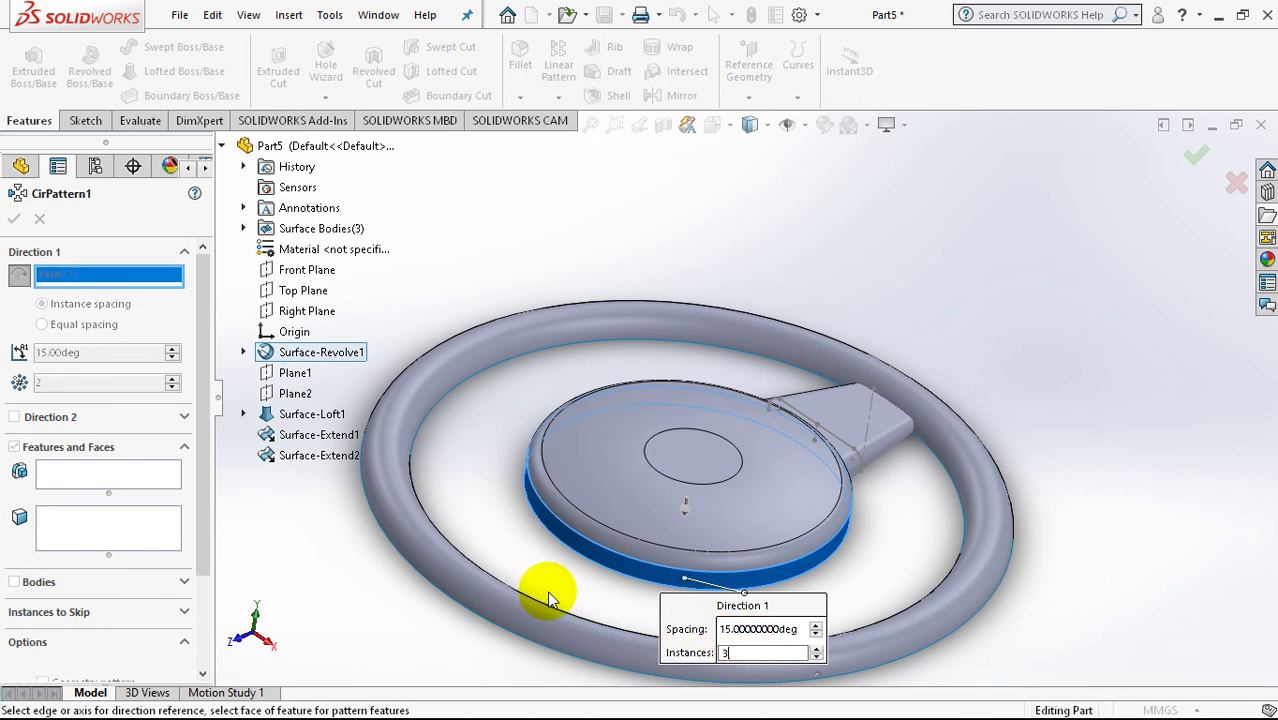
pyautogui.press('Return')
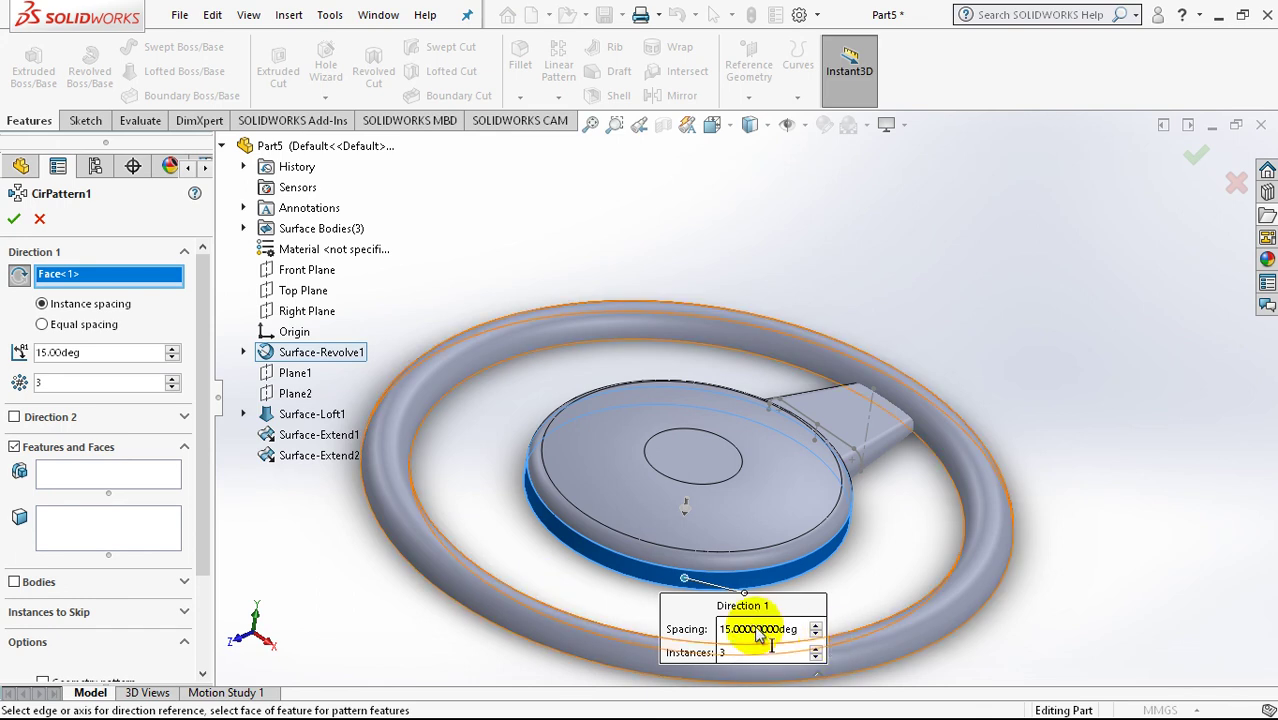
# Step: Set 120° spacing, switch the pattern to copy bodies, and accept CirPattern1
pyautogui.click(759, 633)
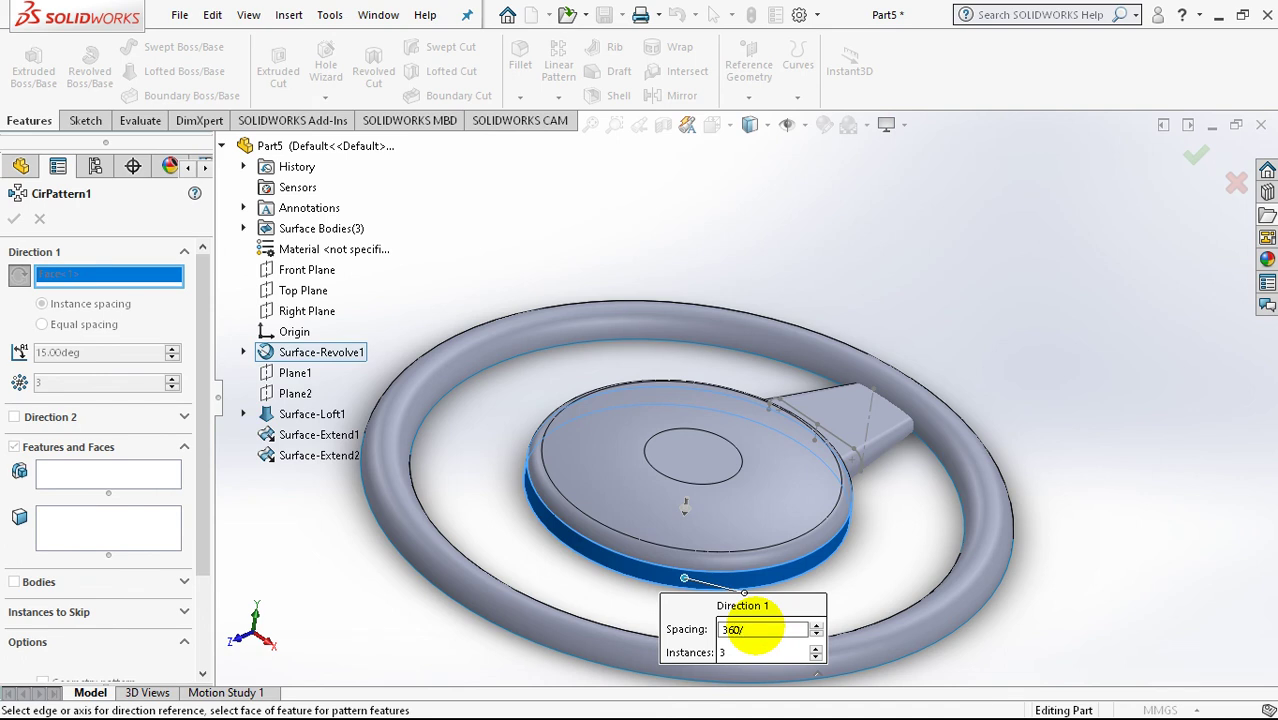
pyautogui.write('3')
pyautogui.press('Return')
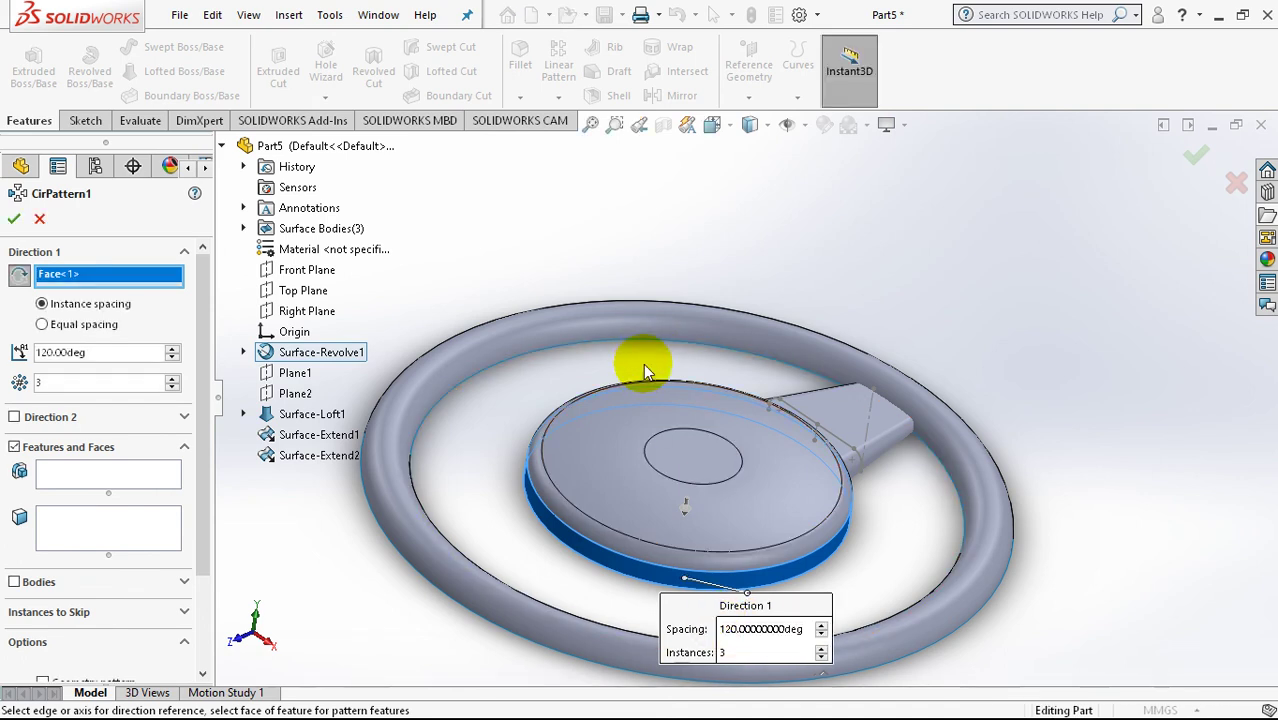
pyautogui.scroll(1, 643, 363)
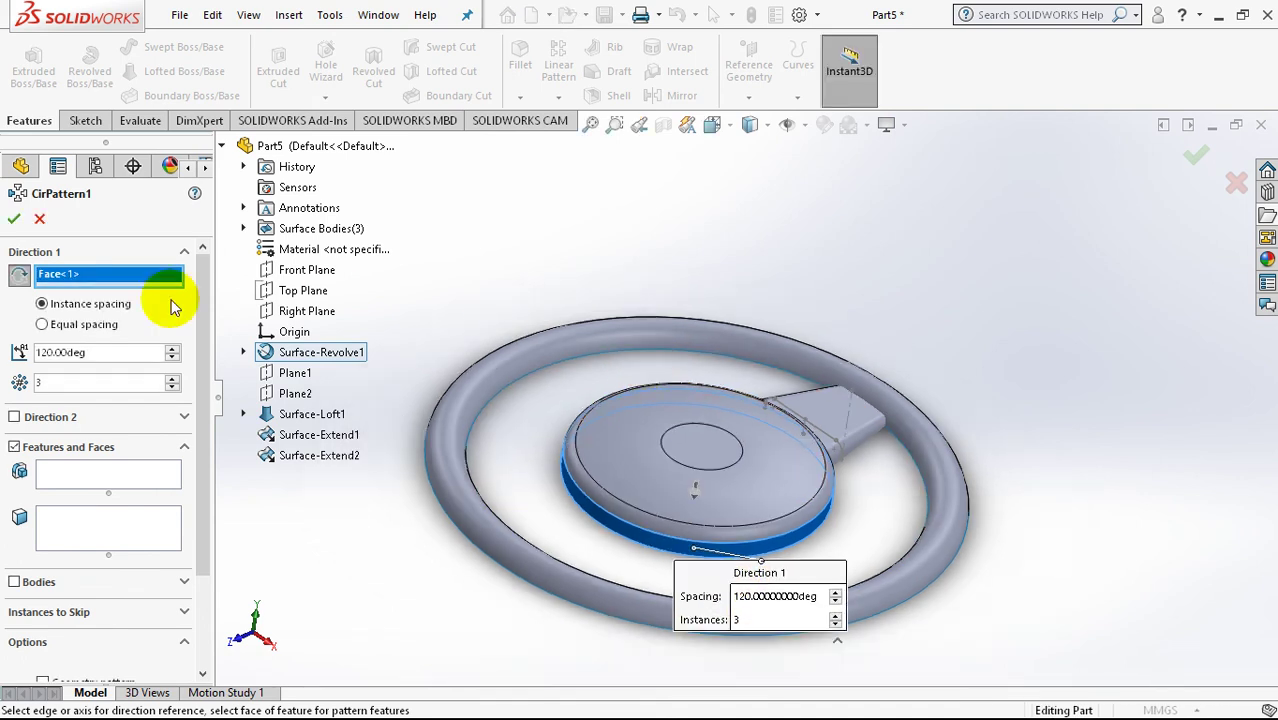
pyautogui.click(15, 220)
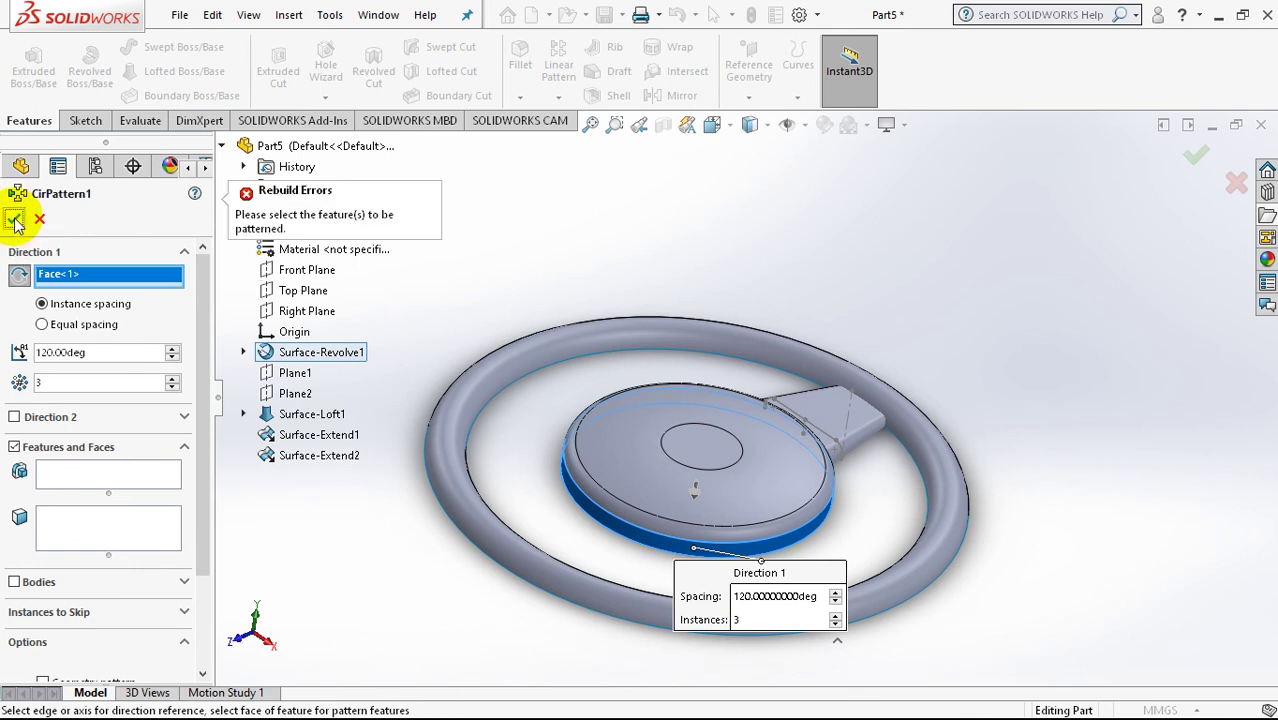
pyautogui.scroll(2, 689, 408)
pyautogui.moveTo(689, 408); pyautogui.dragTo(671, 426, button='middle')
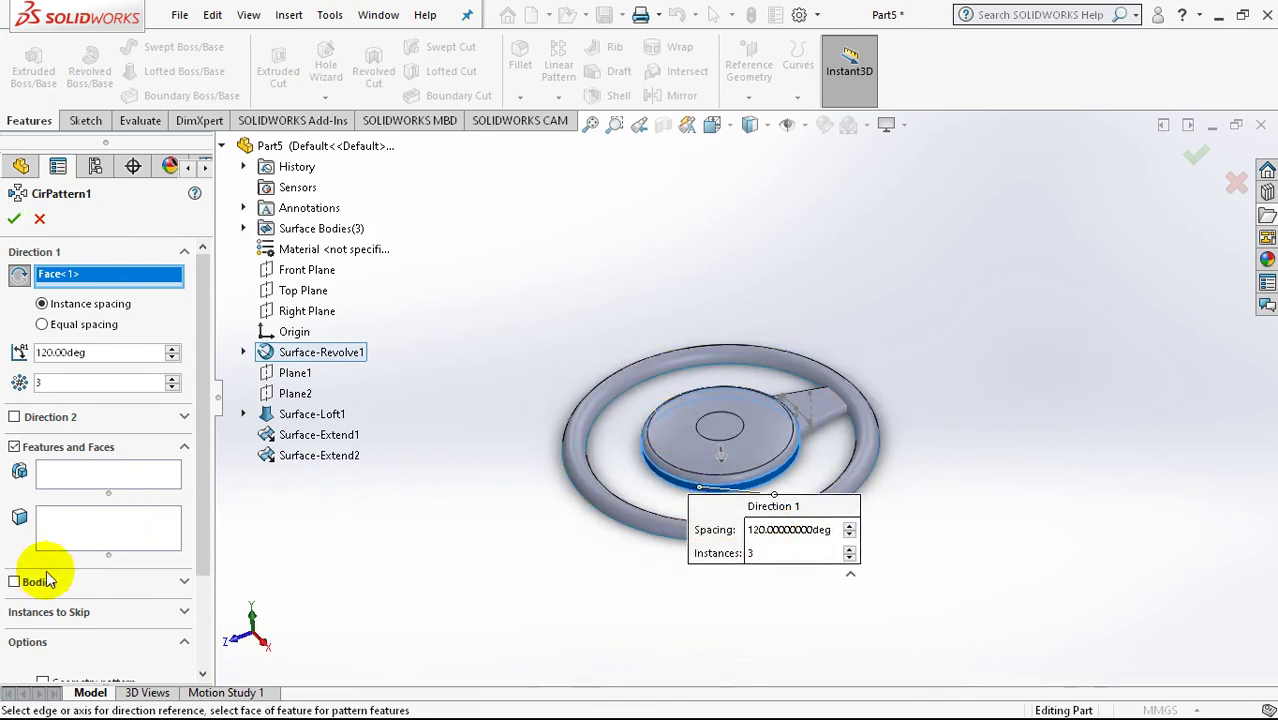
pyautogui.click(15, 581)
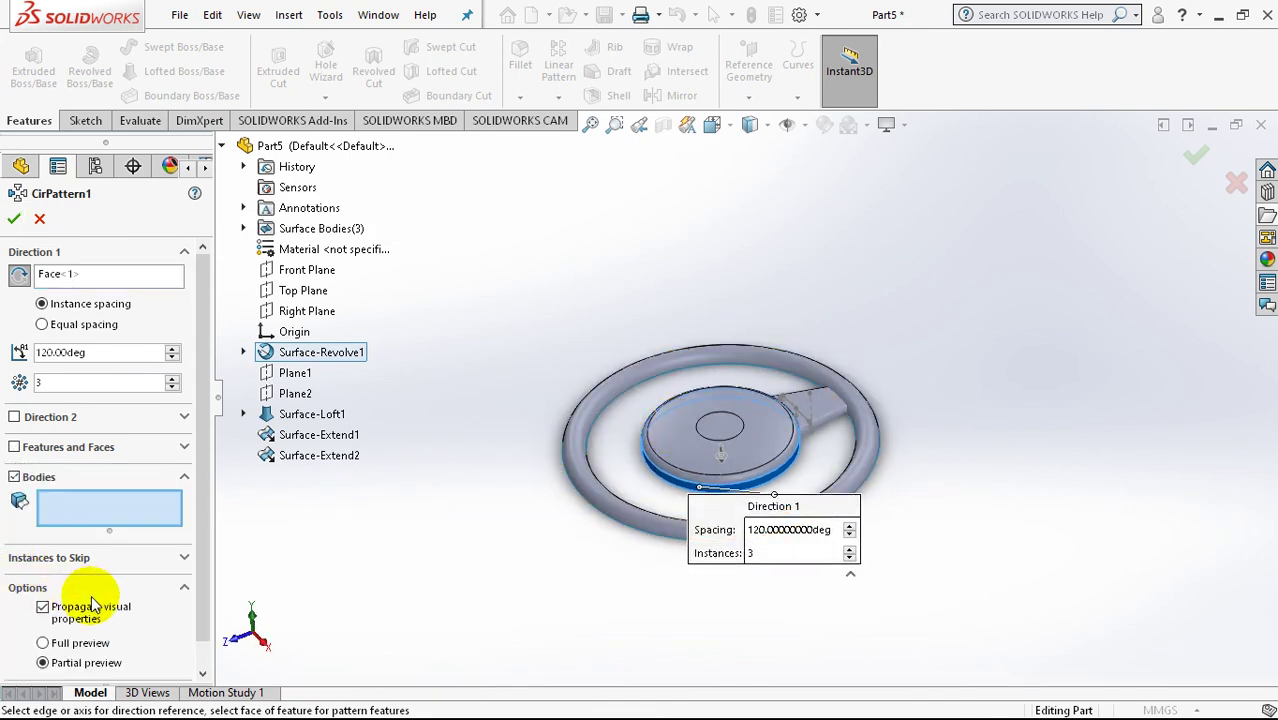
pyautogui.click(85, 279)
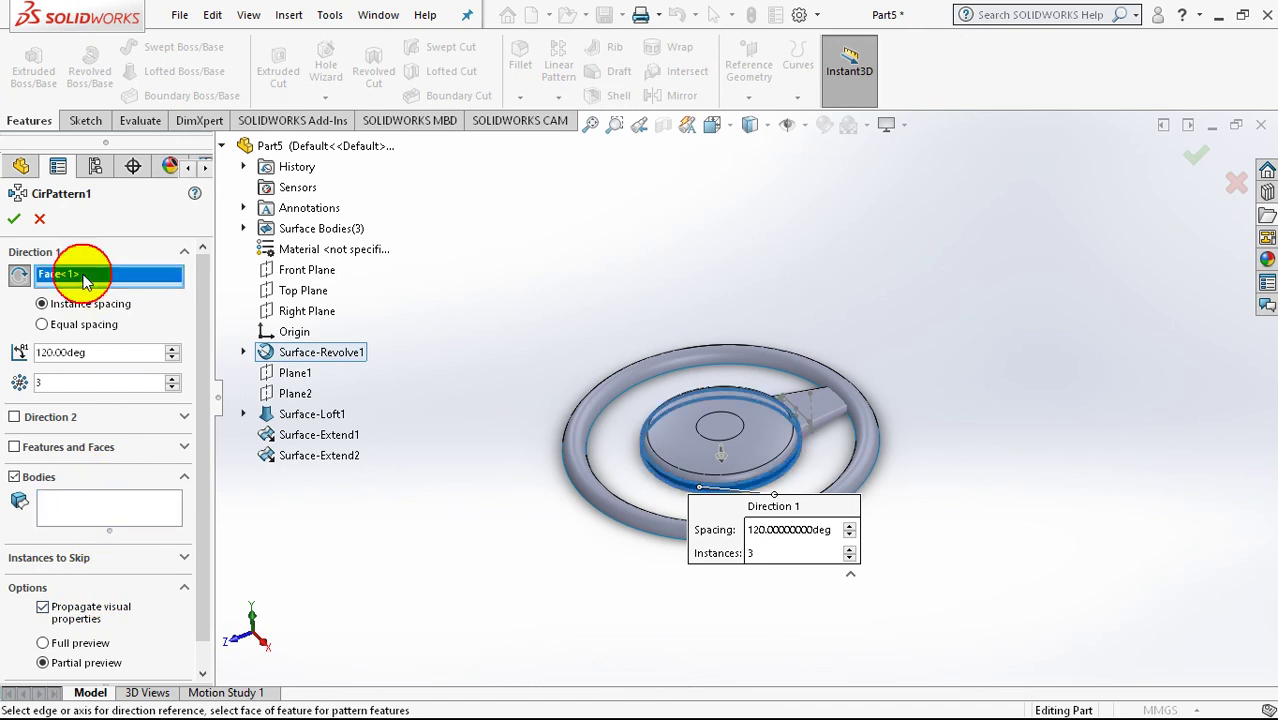
pyautogui.click(86, 505)
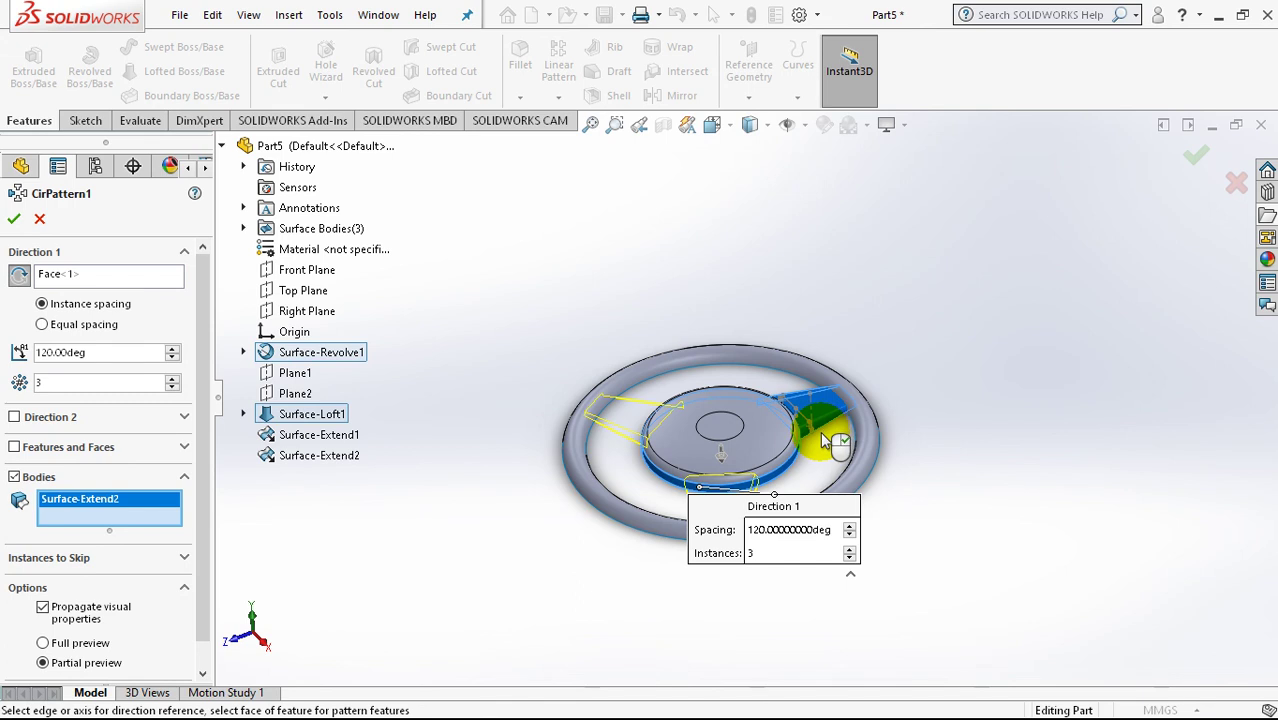
pyautogui.click(17, 222)
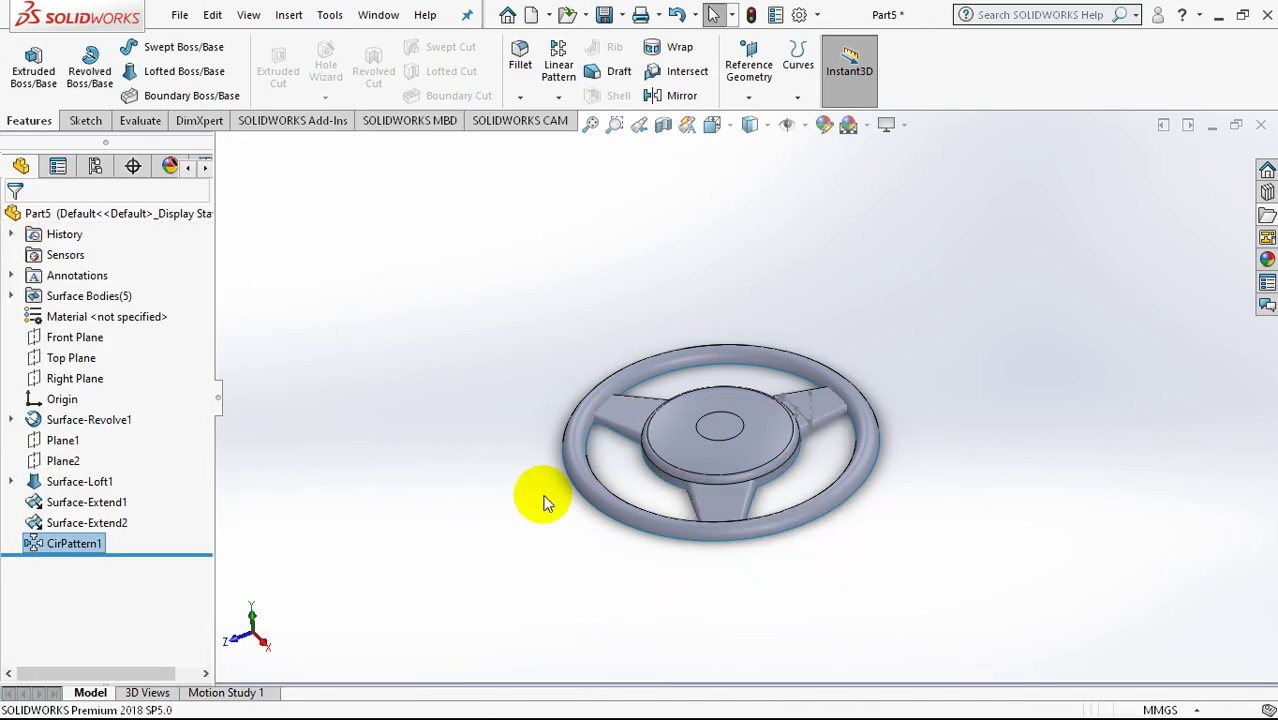
# Step: Orbit the wheel edge-on, face-on and tilted to inspect the spokes, then bring up the Insert menu
pyautogui.moveTo(696, 589); pyautogui.dragTo(696, 240, button='middle')
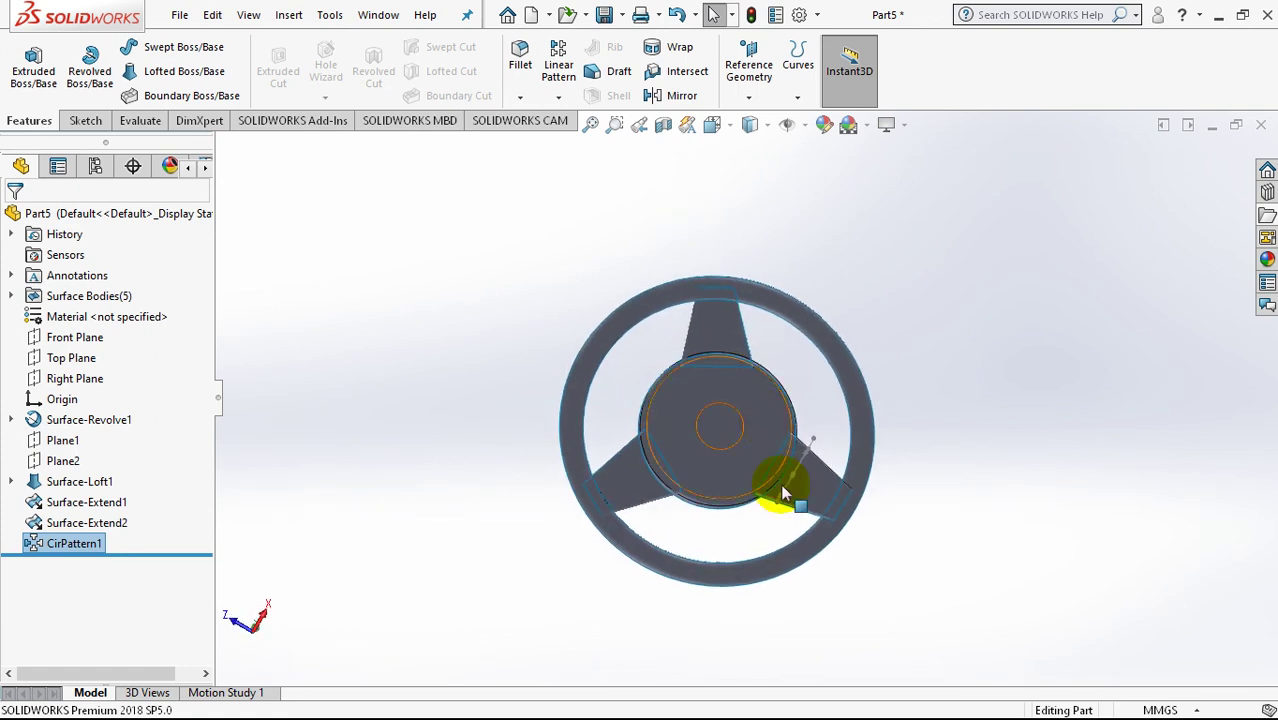
pyautogui.moveTo(779, 477); pyautogui.dragTo(768, 307, button='middle')
pyautogui.scroll(-4, 742, 414)
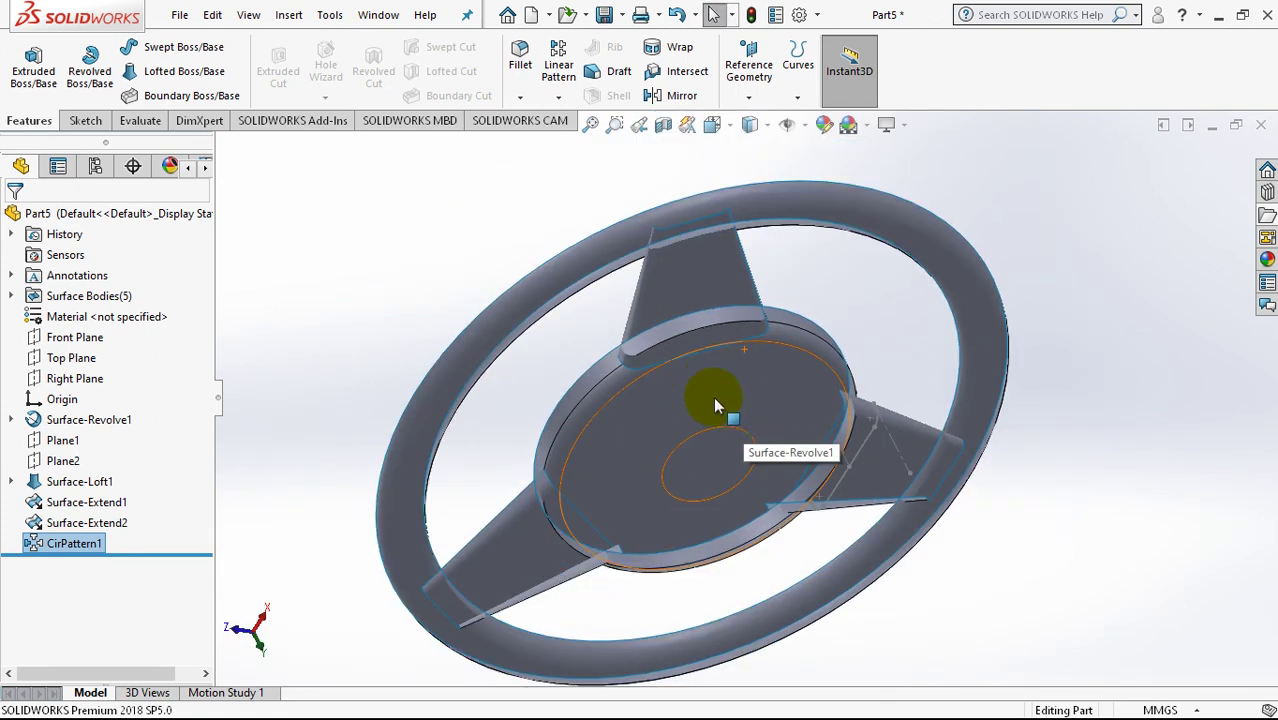
pyautogui.moveTo(713, 396)
pyautogui.mouseDown(button='middle')
pyautogui.moveTo(770, 314)
pyautogui.moveTo(765, 348)
pyautogui.moveTo(888, 170)
pyautogui.mouseUp(button='middle')
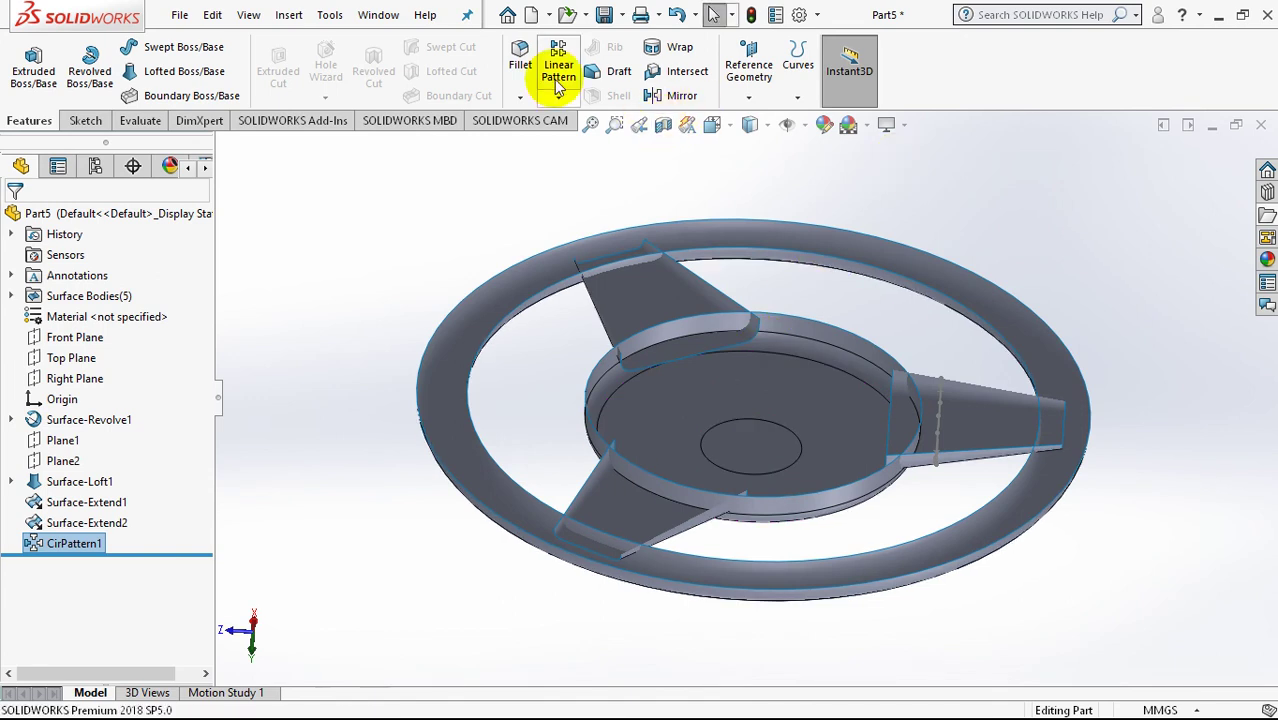
pyautogui.click(293, 20)
pyautogui.moveTo(318, 204)
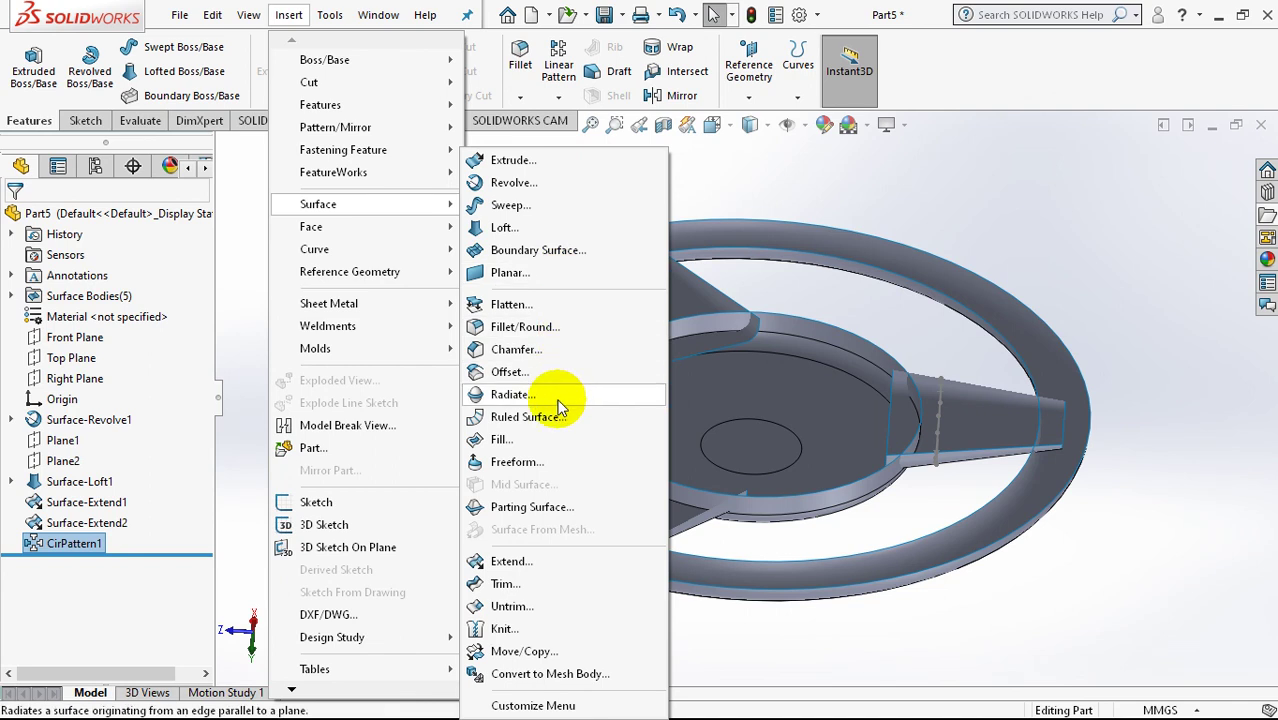
# Step: Trim the three spokes with Surface-Revolve1 as the tool, keeping their inner pieces
pyautogui.click(531, 578)
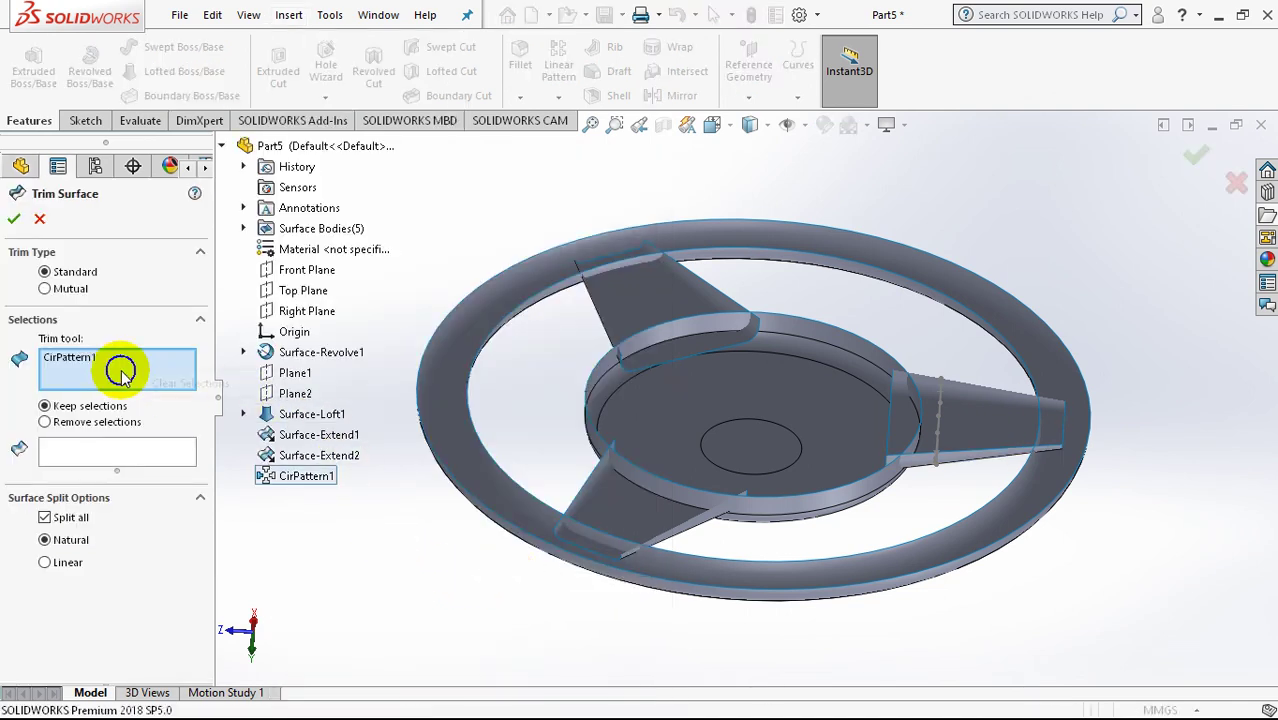
pyautogui.click(150, 380)
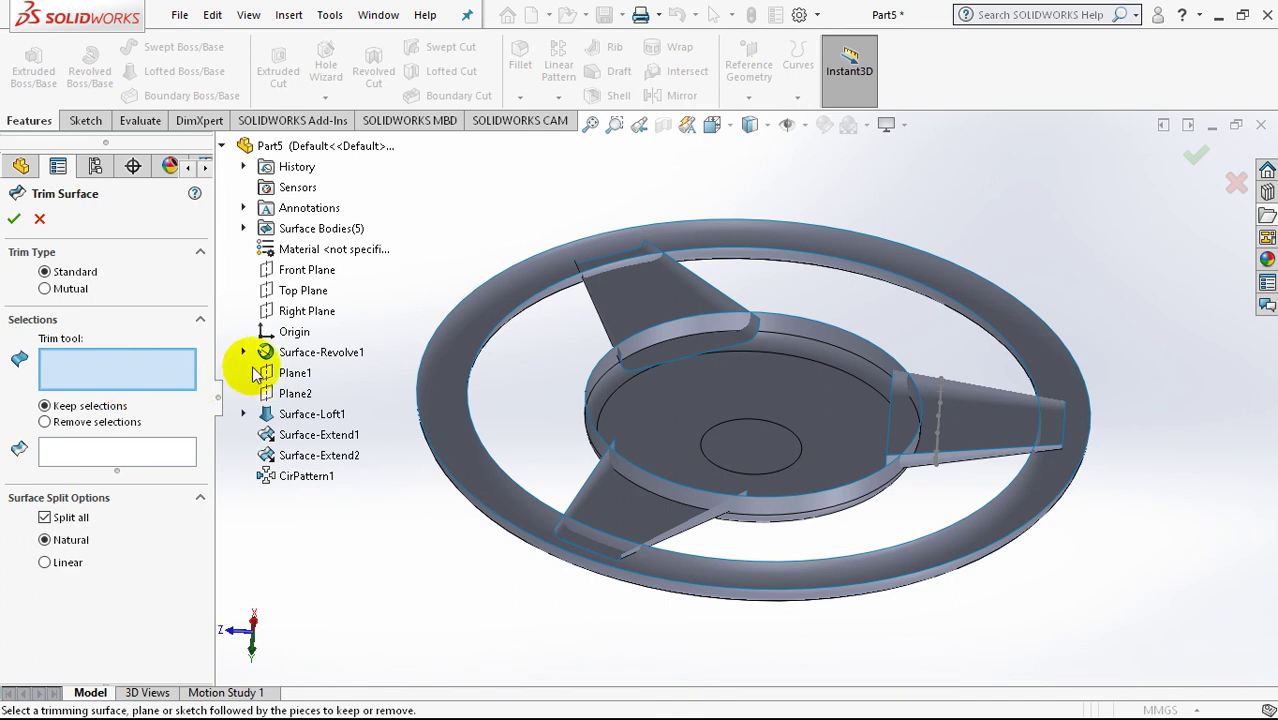
pyautogui.click(451, 443)
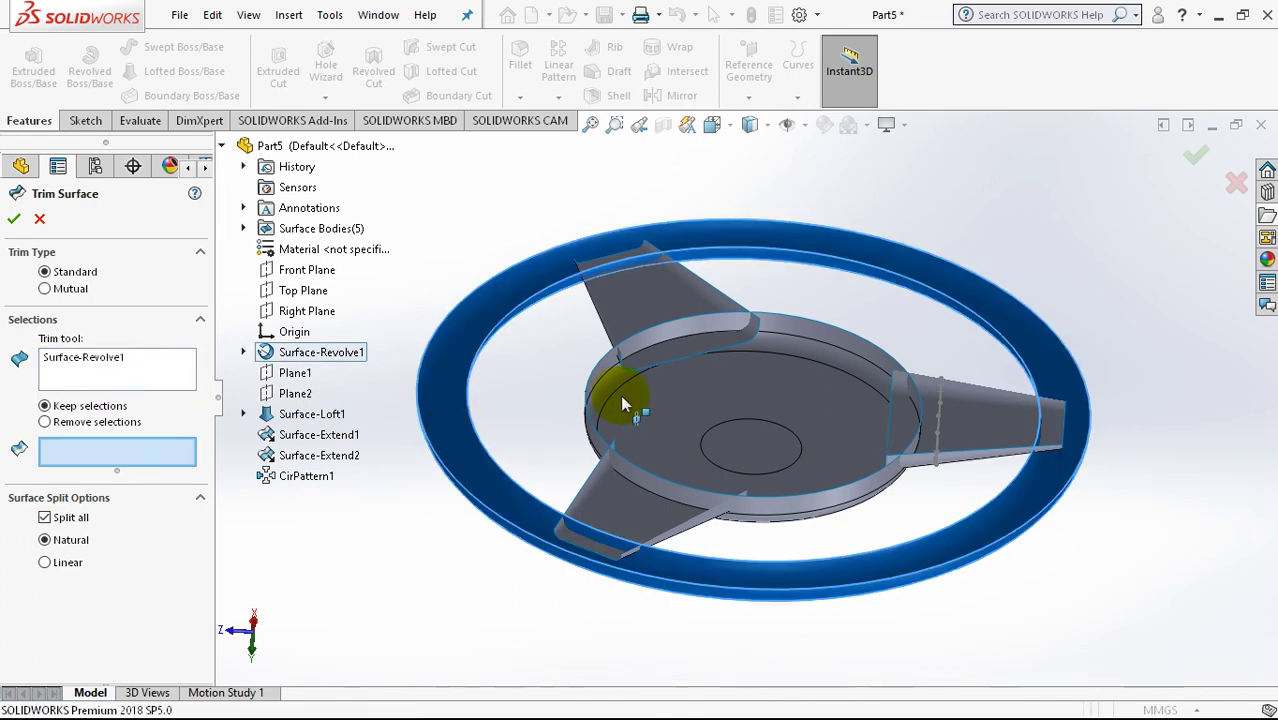
pyautogui.click(668, 397)
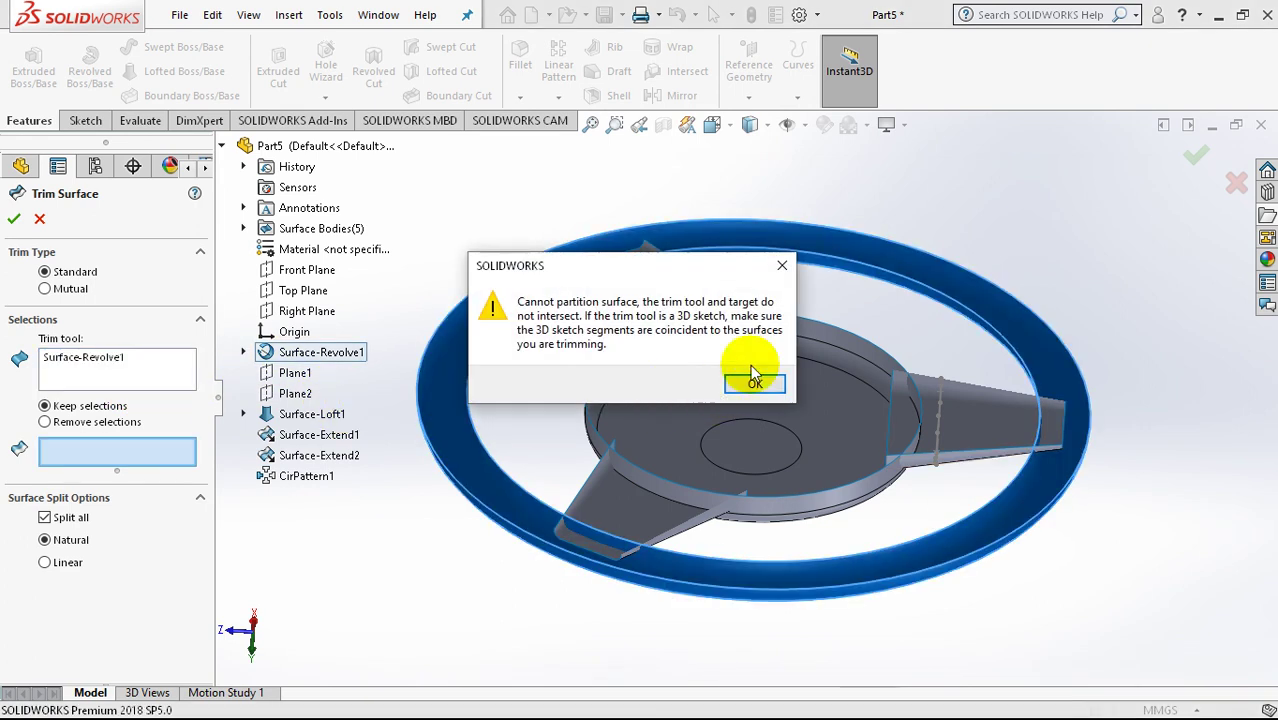
pyautogui.click(783, 265)
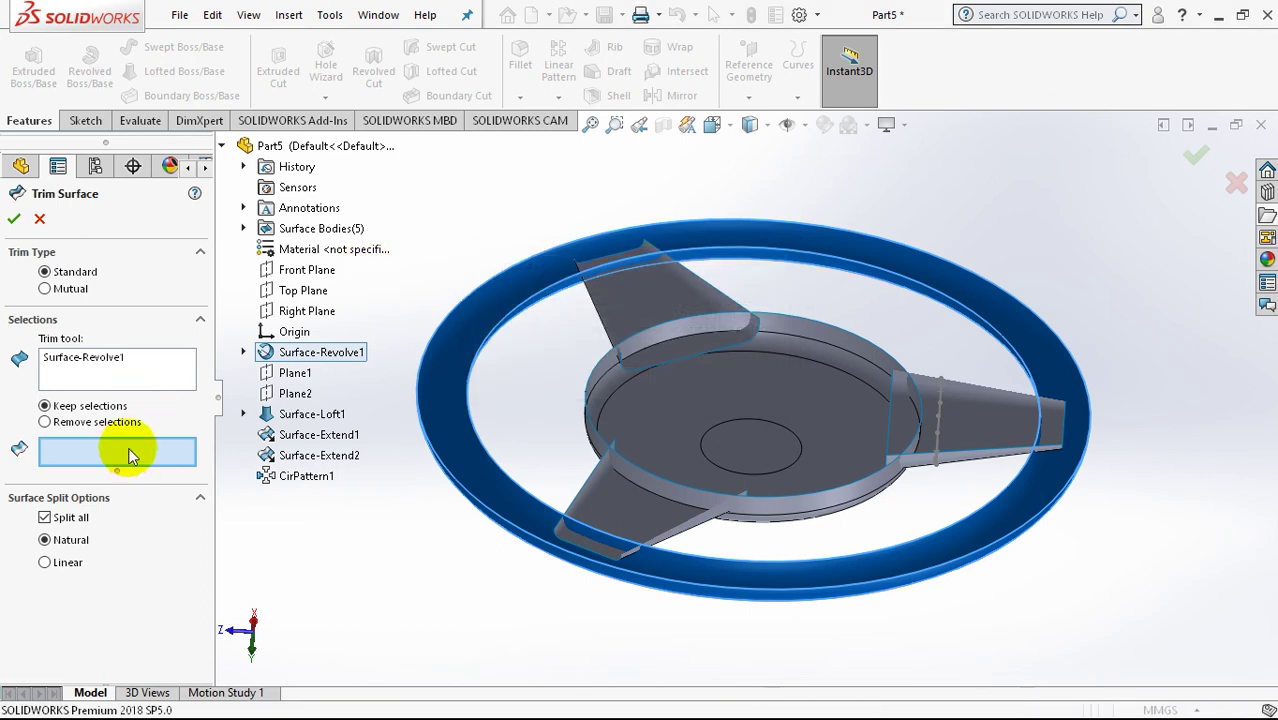
pyautogui.click(622, 302)
pyautogui.click(611, 507)
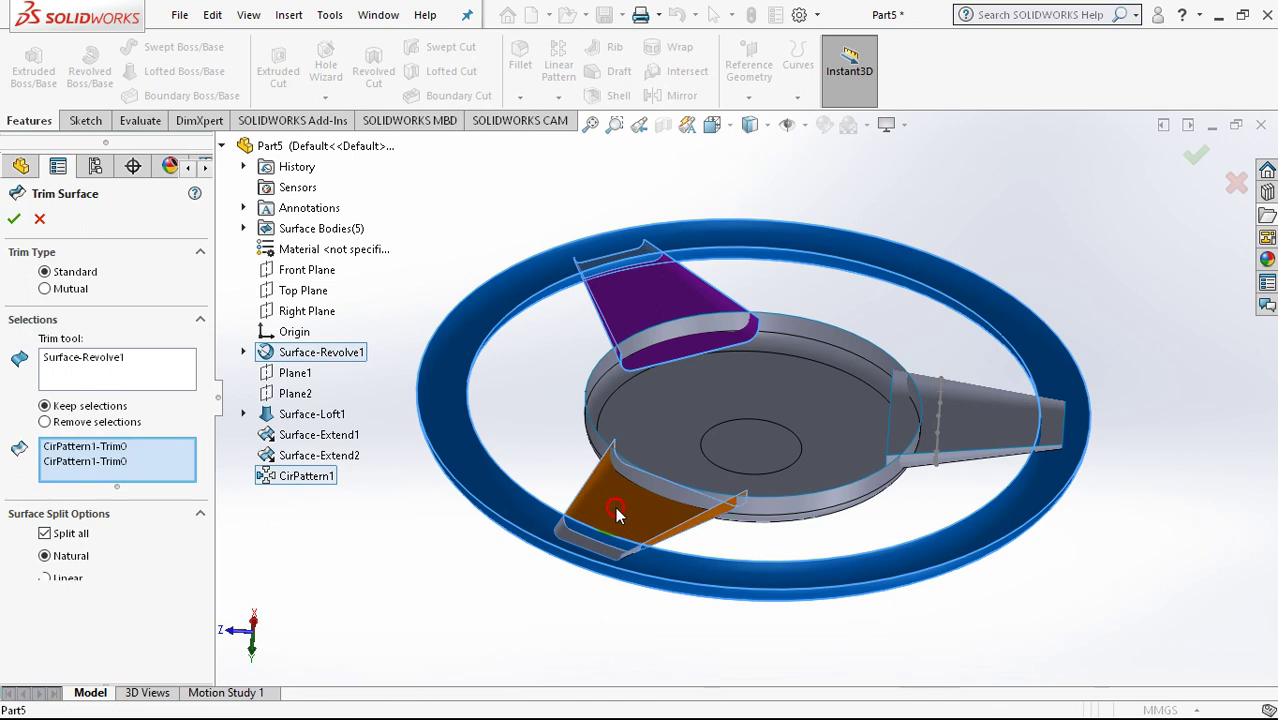
pyautogui.click(1013, 420)
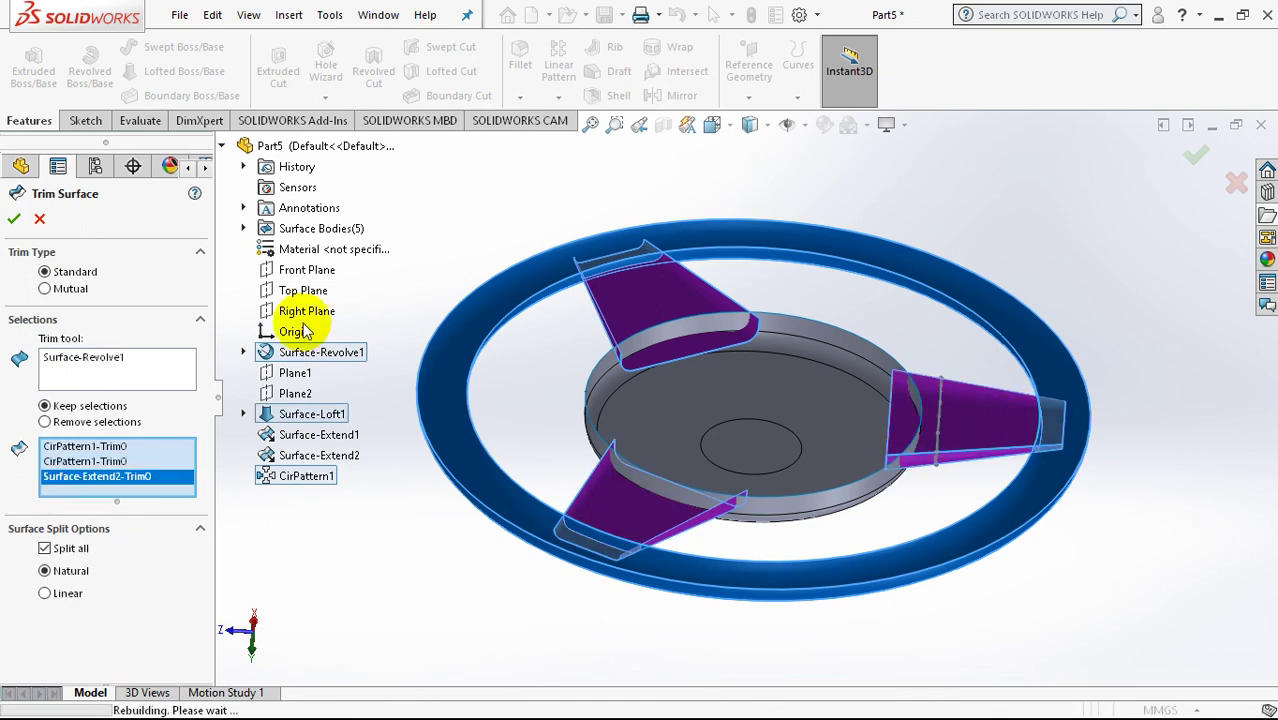
pyautogui.click(13, 220)
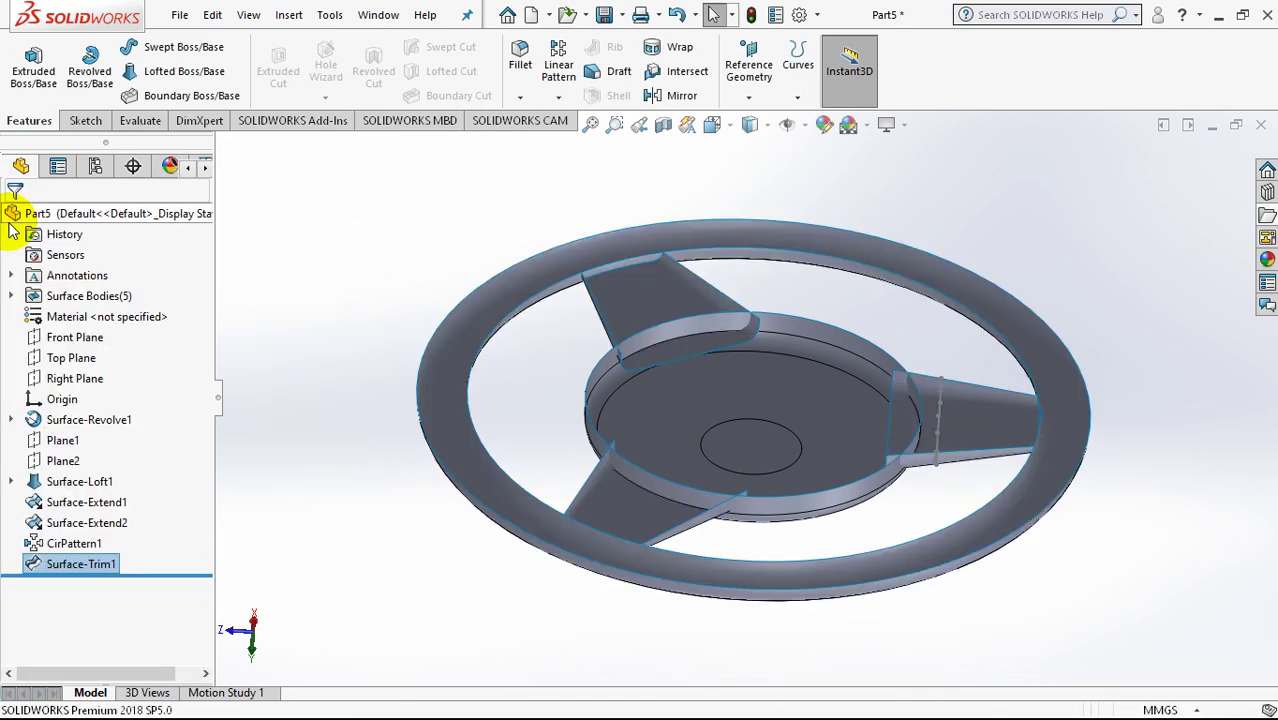
# Step: Trim again with Surface-Revolve1 as tool, keeping the top, right and left spoke pieces
pyautogui.moveTo(420, 329)
pyautogui.mouseDown(button='middle')
pyautogui.moveTo(312, 405)
pyautogui.moveTo(314, 476)
pyautogui.moveTo(385, 394)
pyautogui.mouseUp(button='middle')
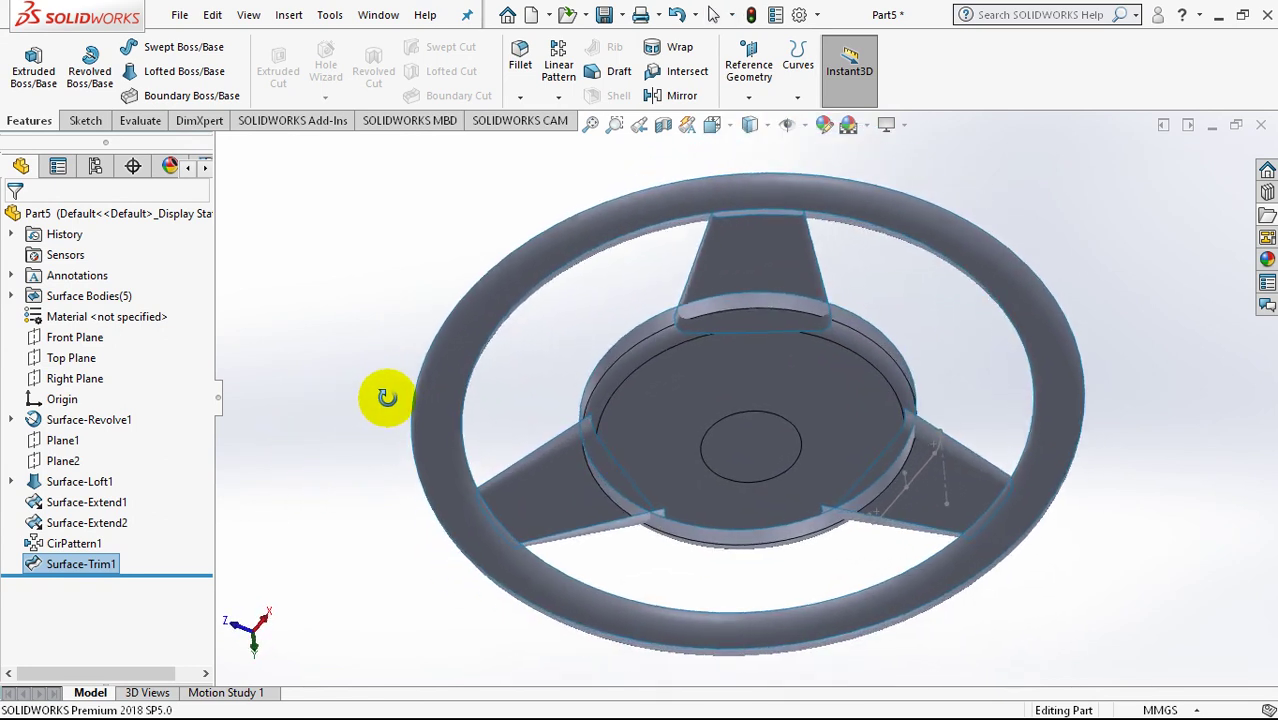
pyautogui.click(287, 16)
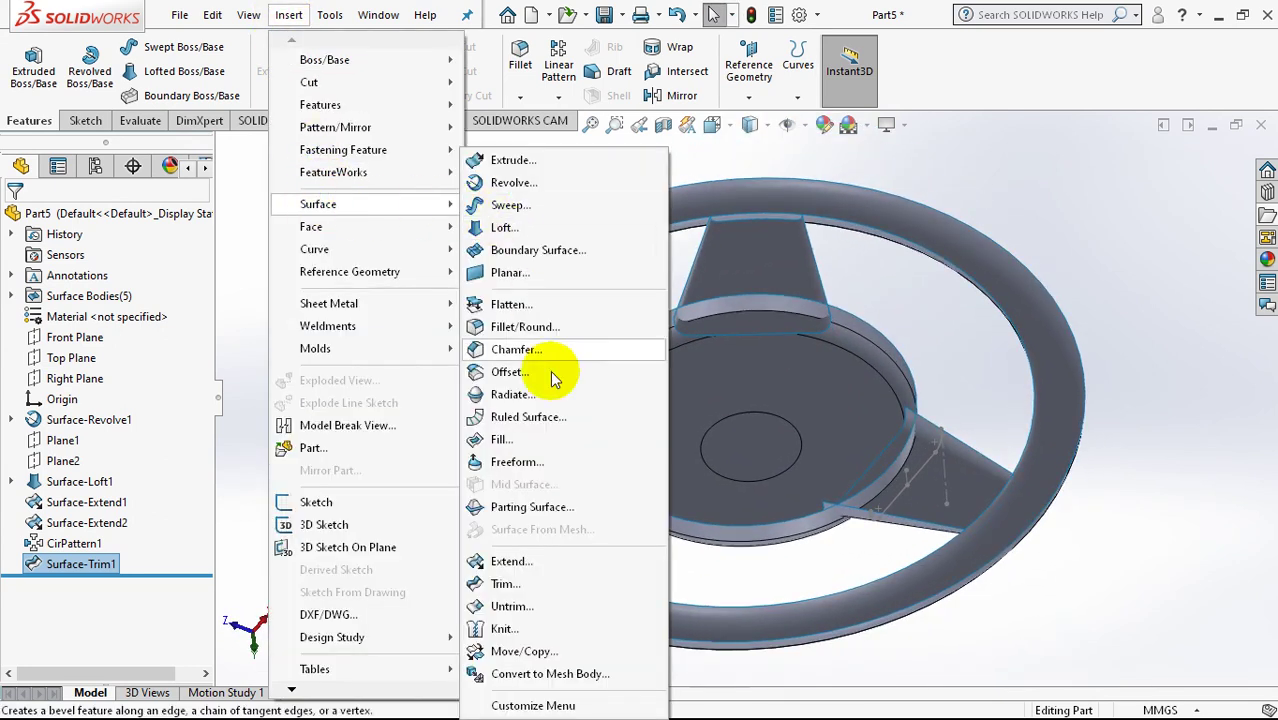
pyautogui.click(505, 583)
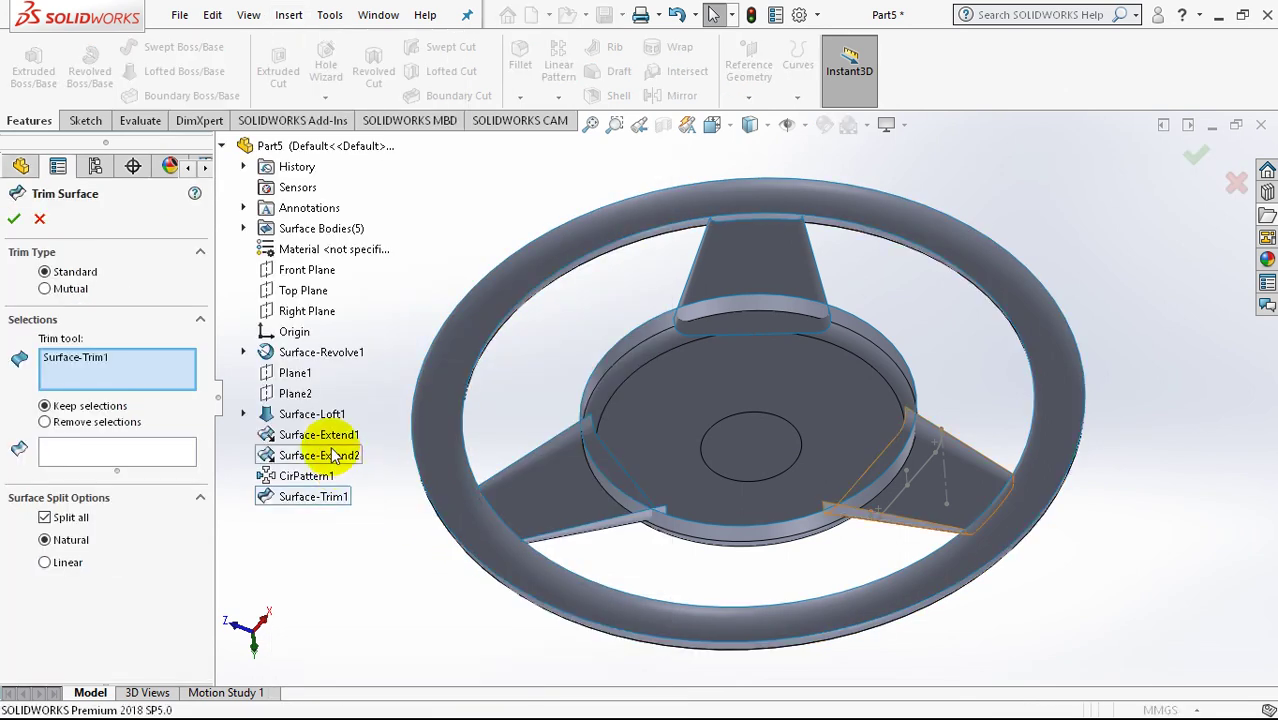
pyautogui.click(657, 405)
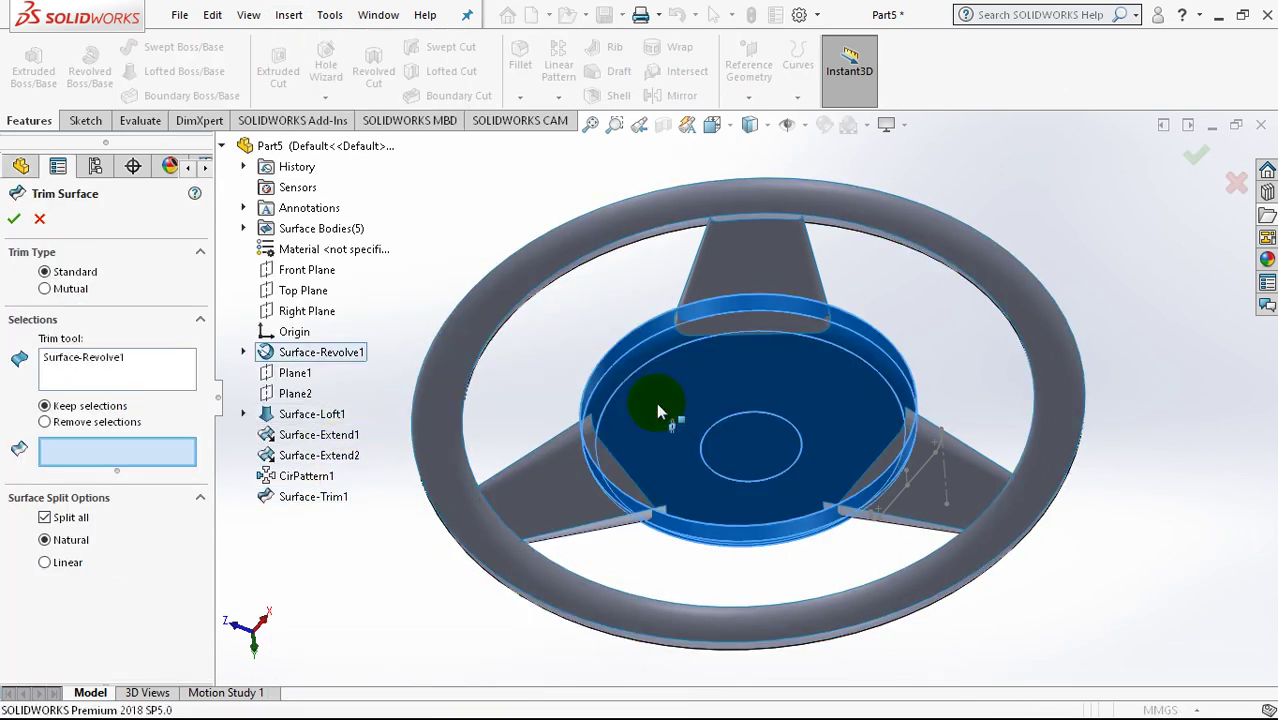
pyautogui.click(767, 270)
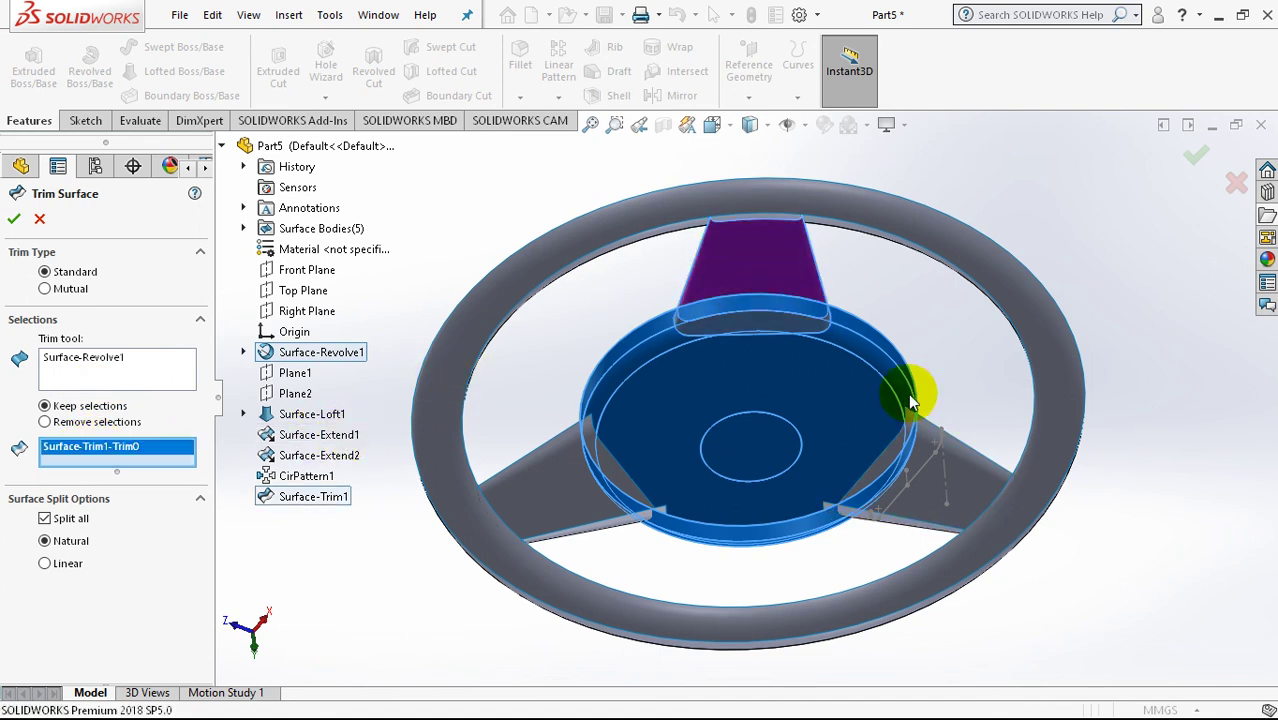
pyautogui.click(967, 500)
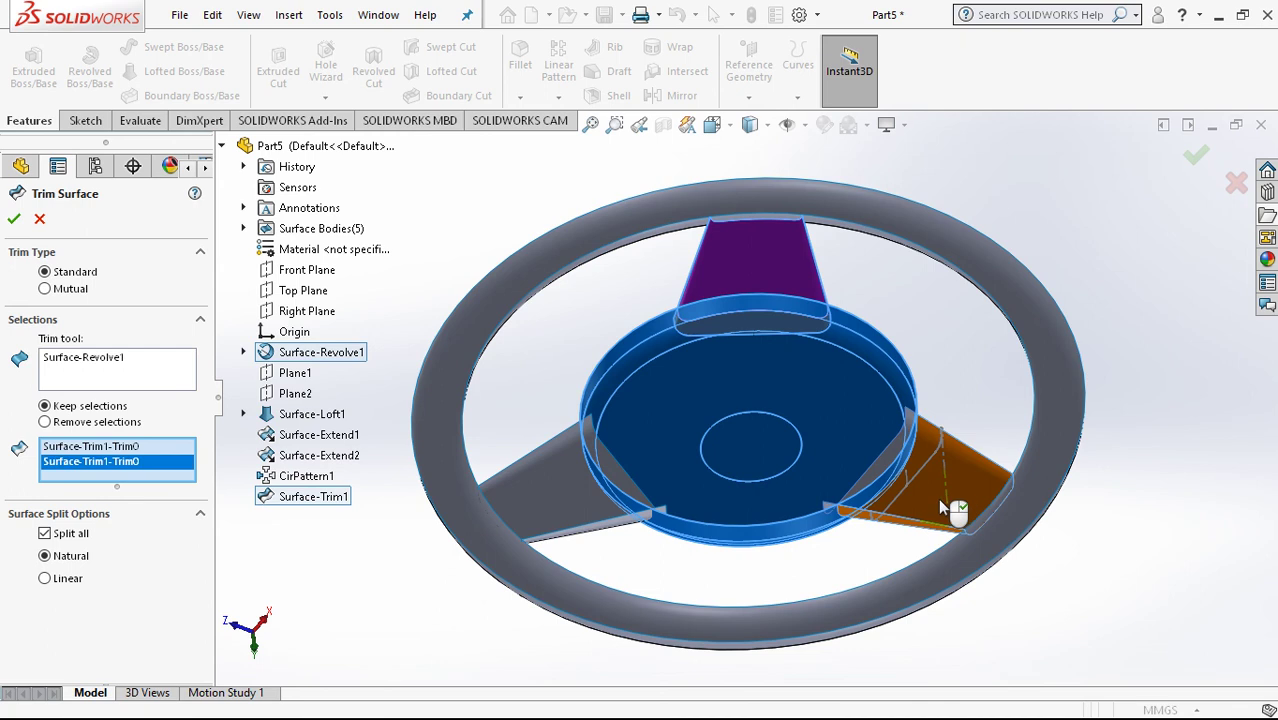
pyautogui.click(555, 502)
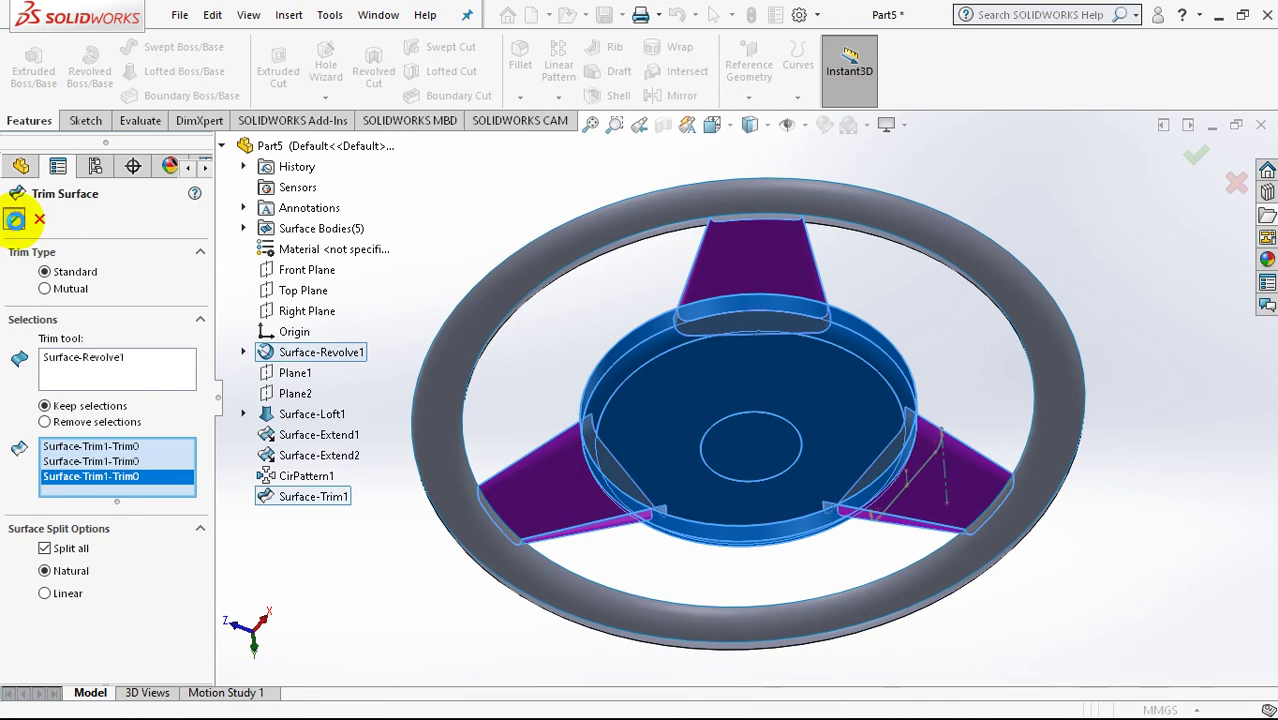
pyautogui.click(15, 220)
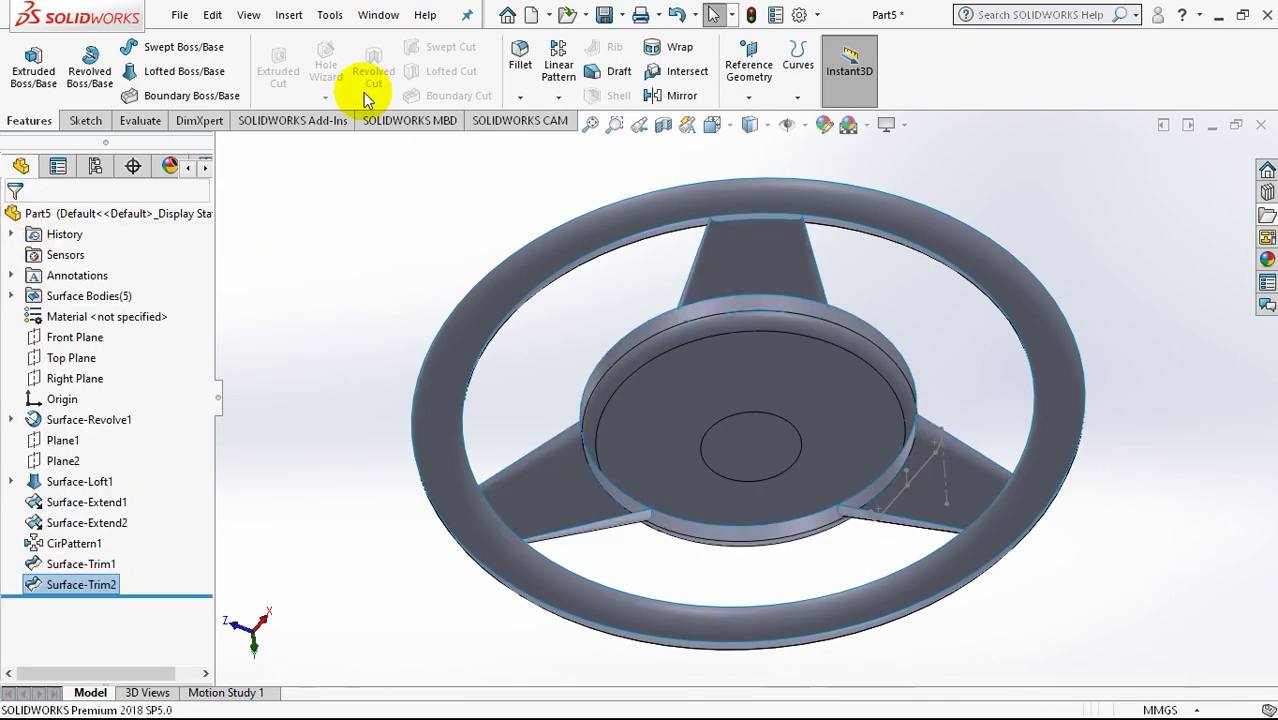
# Step: Trim the rim and hub using the trimmed spokes (Surface-Trim2) as tool, keeping both, as Surface-Trim3
pyautogui.click(300, 20)
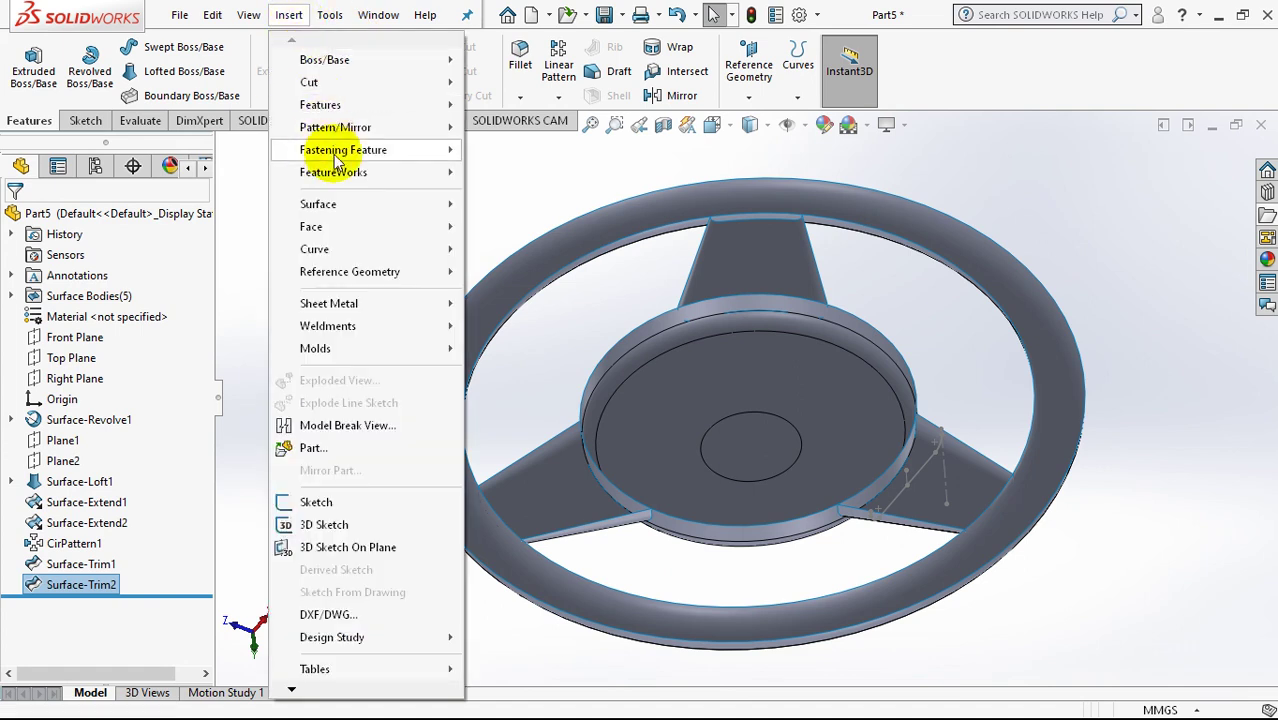
pyautogui.moveTo(318, 204)
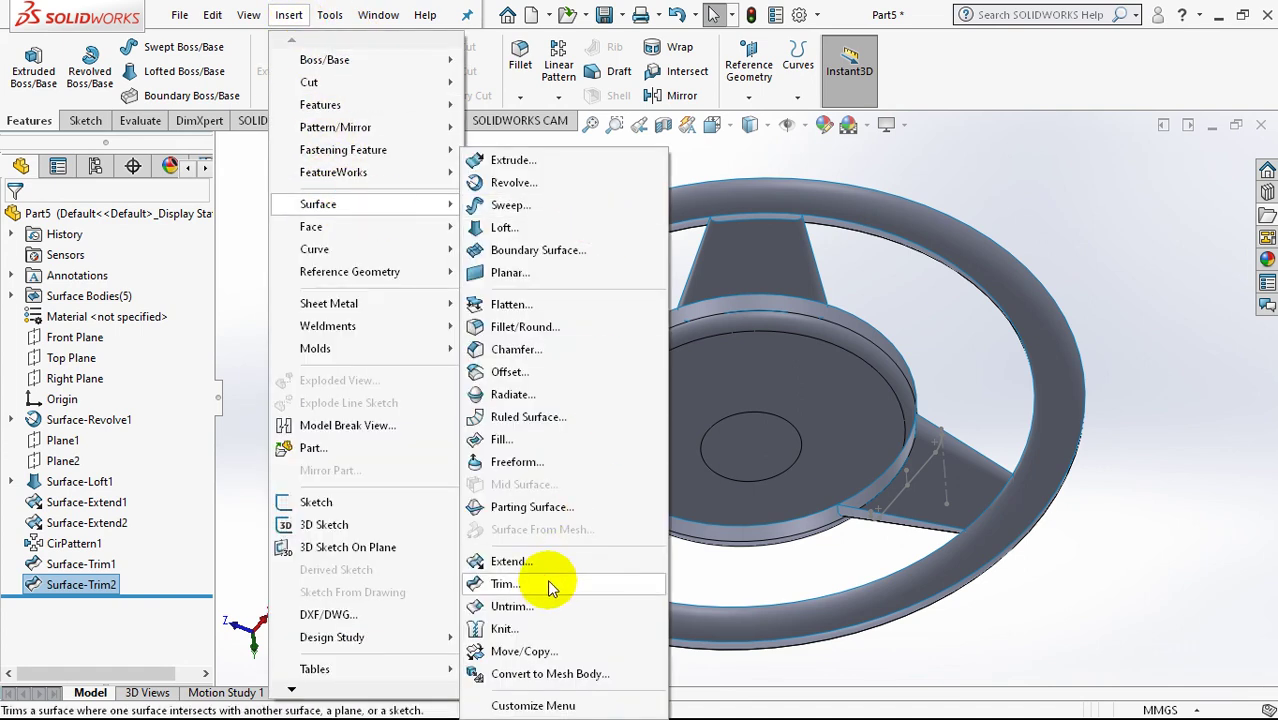
pyautogui.click(551, 584)
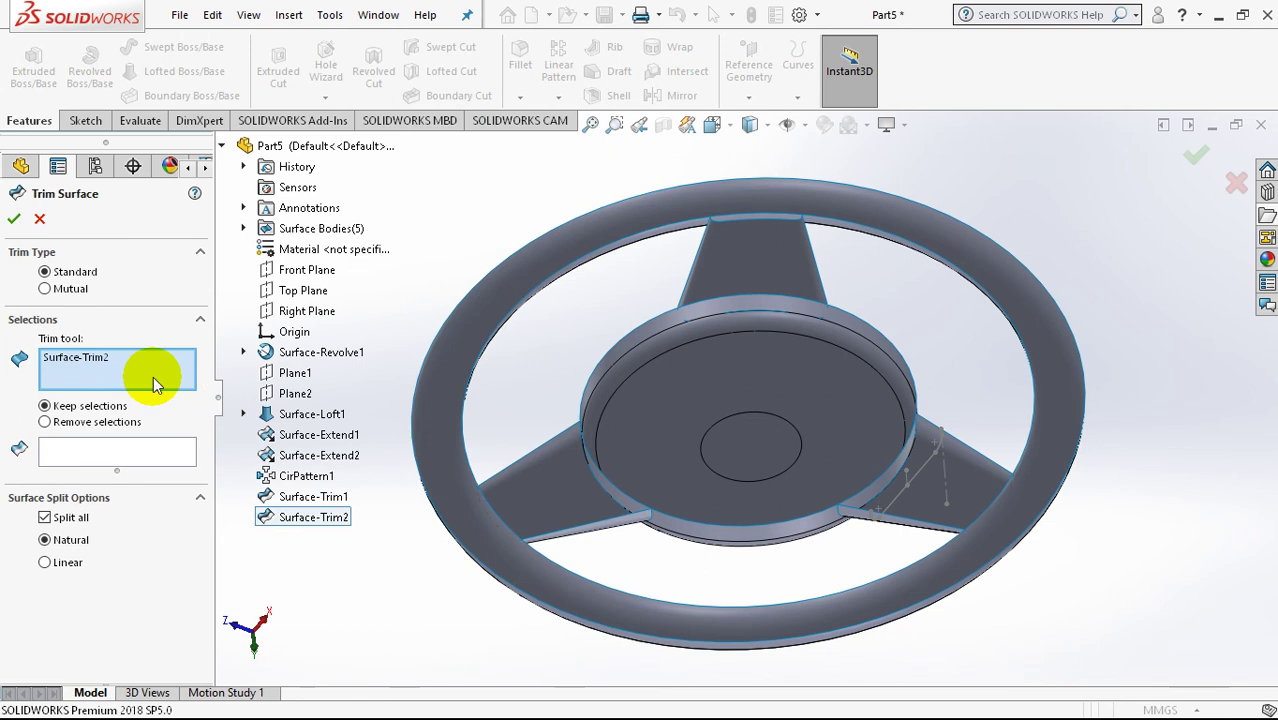
pyautogui.rightClick(156, 385)
pyautogui.click(176, 392)
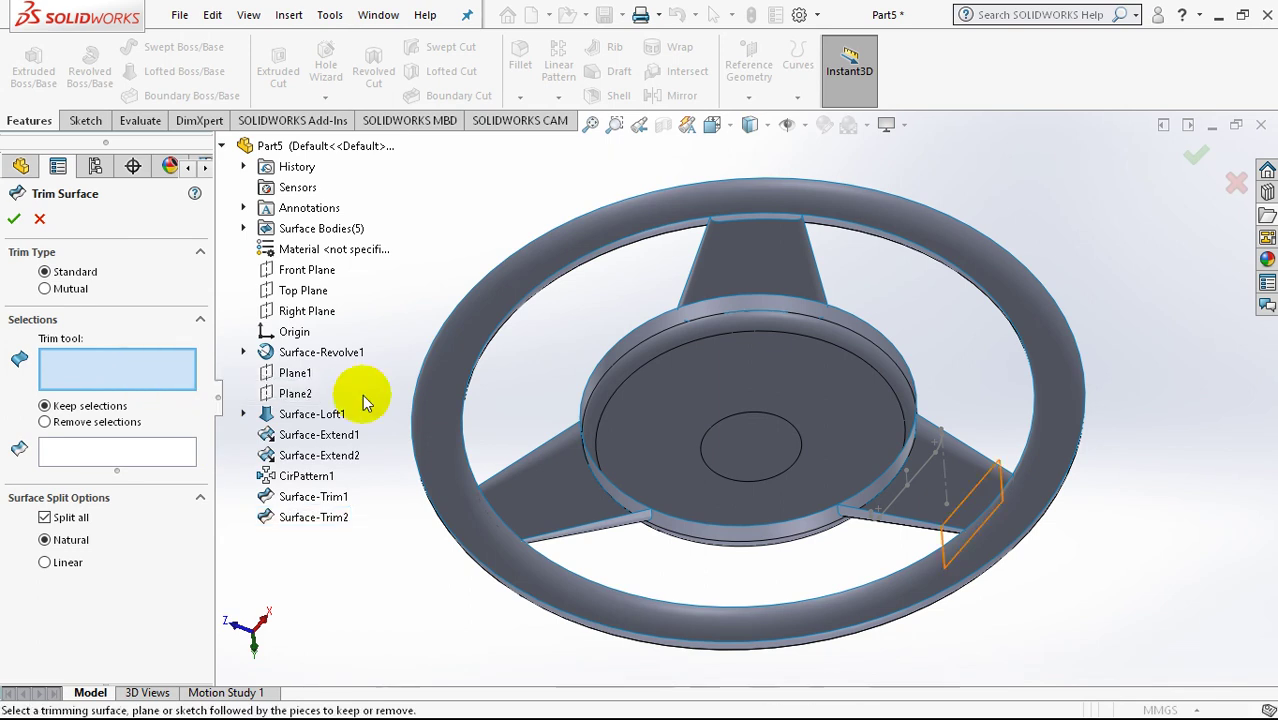
pyautogui.click(562, 481)
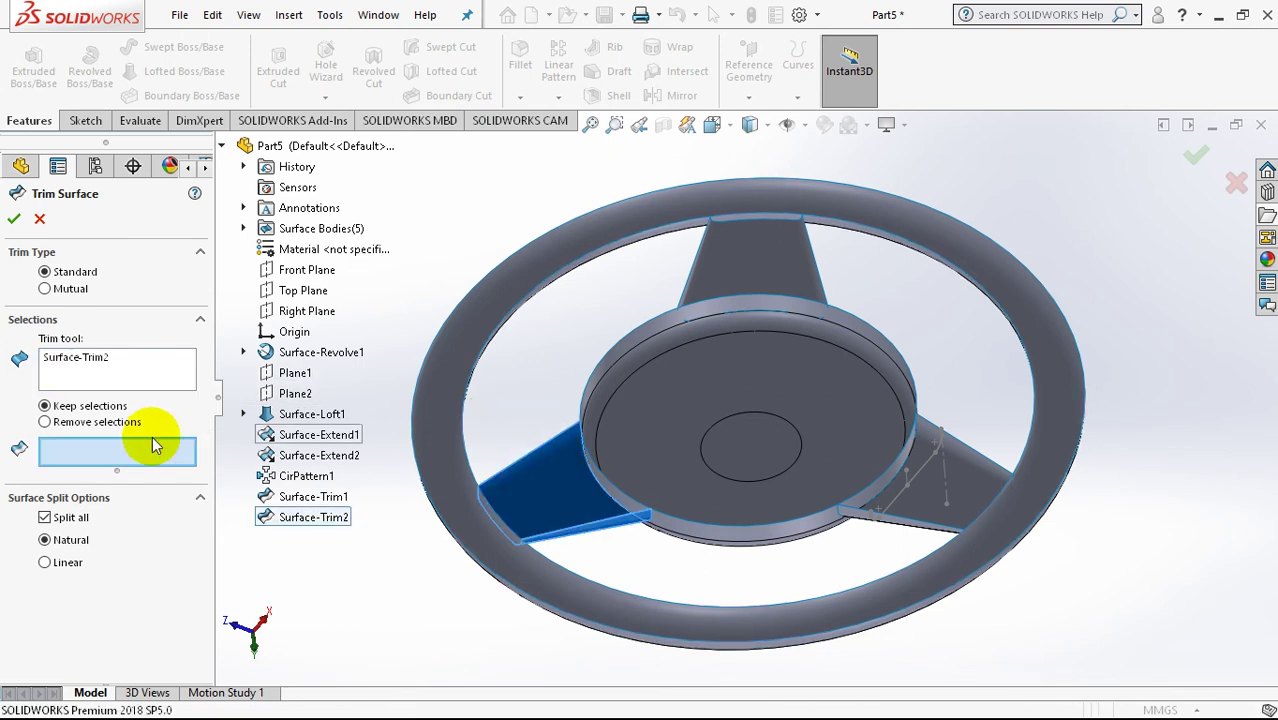
pyautogui.click(460, 520)
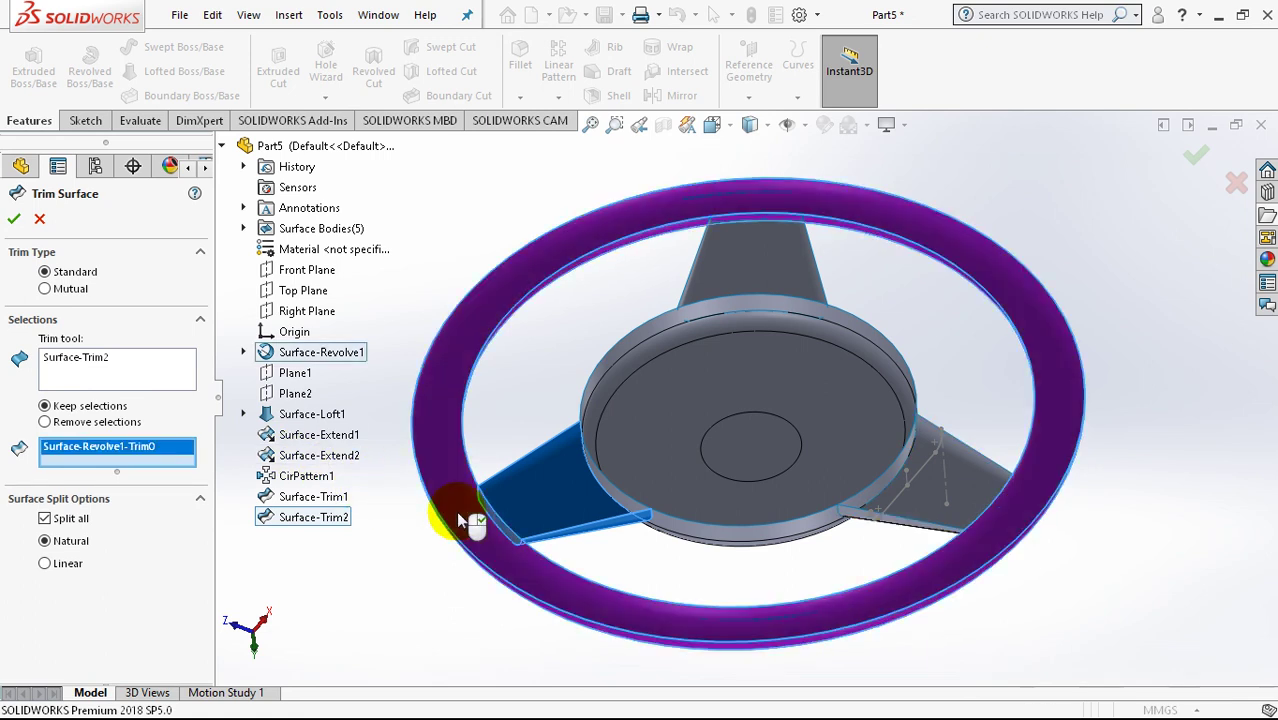
pyautogui.click(635, 485)
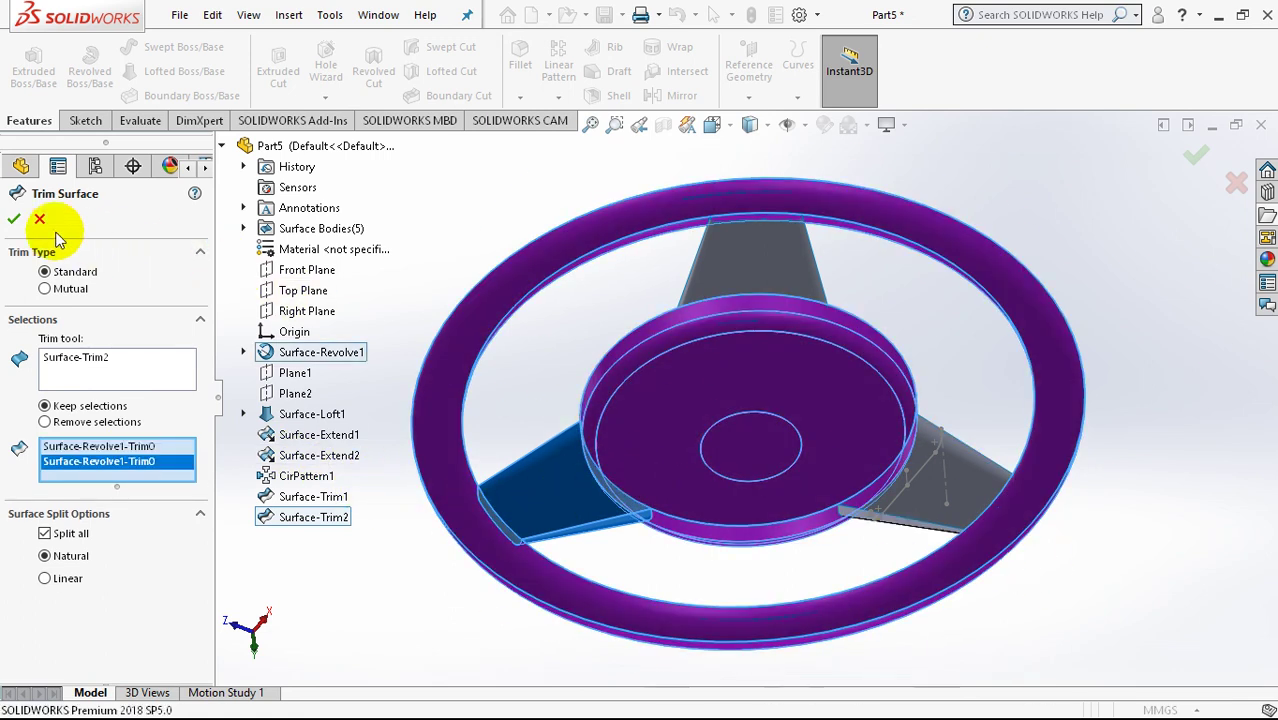
pyautogui.click(13, 222)
pyautogui.moveTo(319, 262)
pyautogui.mouseDown(button='middle')
pyautogui.moveTo(560, 425)
pyautogui.moveTo(508, 408)
pyautogui.moveTo(551, 374)
pyautogui.mouseUp(button='middle')
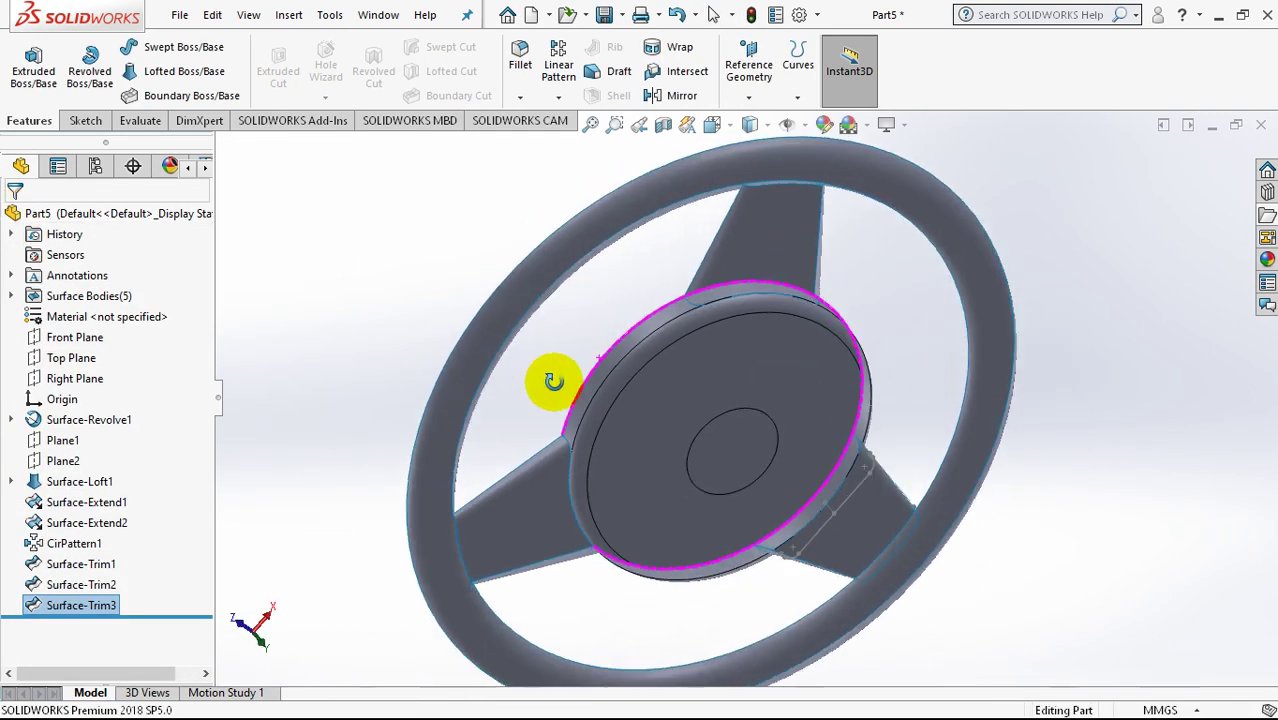
# Step: Trim the hub and rim with the upper spoke as tool, keeping both, as Surface-Trim4
pyautogui.click(296, 15)
pyautogui.moveTo(318, 204)
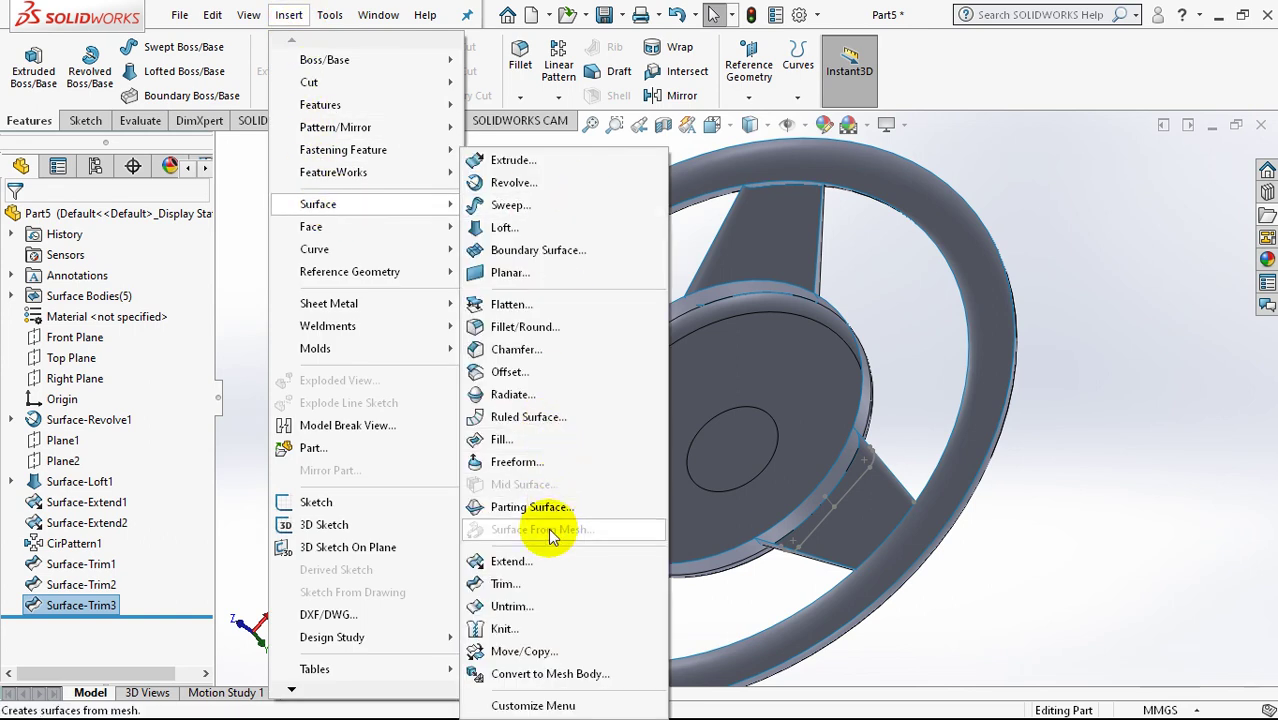
pyautogui.click(539, 585)
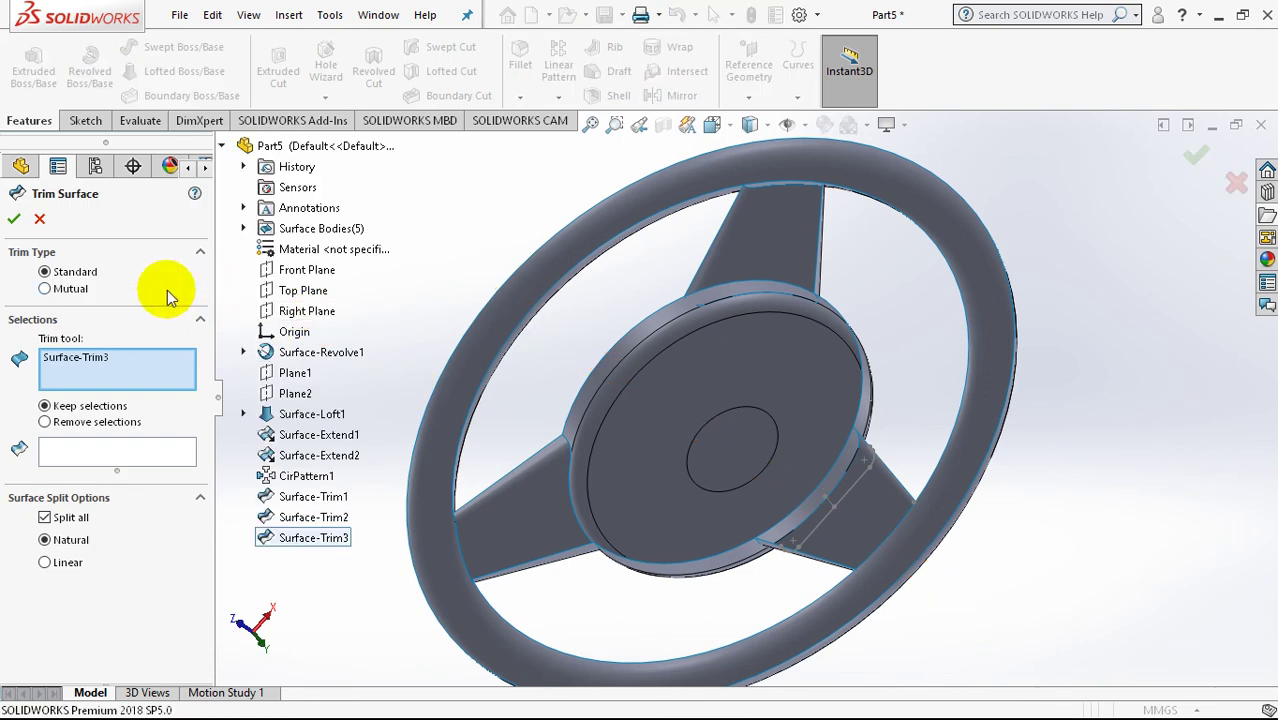
pyautogui.rightClick(140, 370)
pyautogui.click(205, 374)
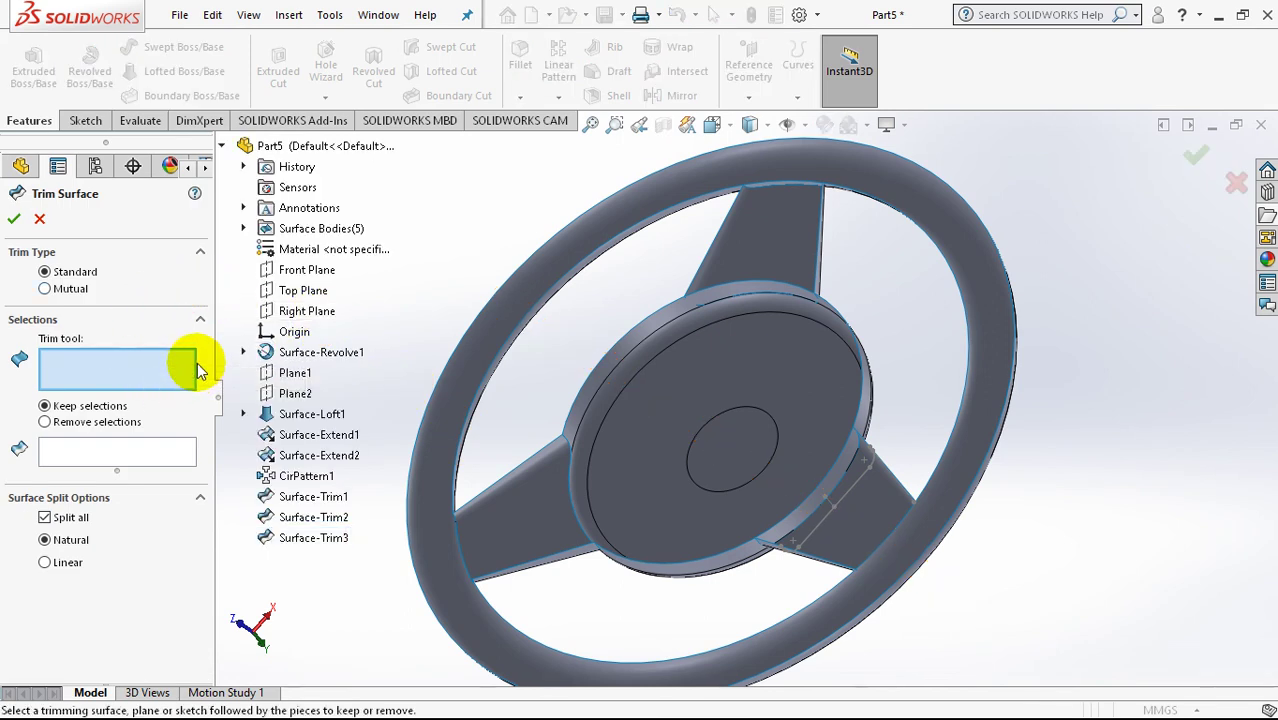
pyautogui.click(787, 240)
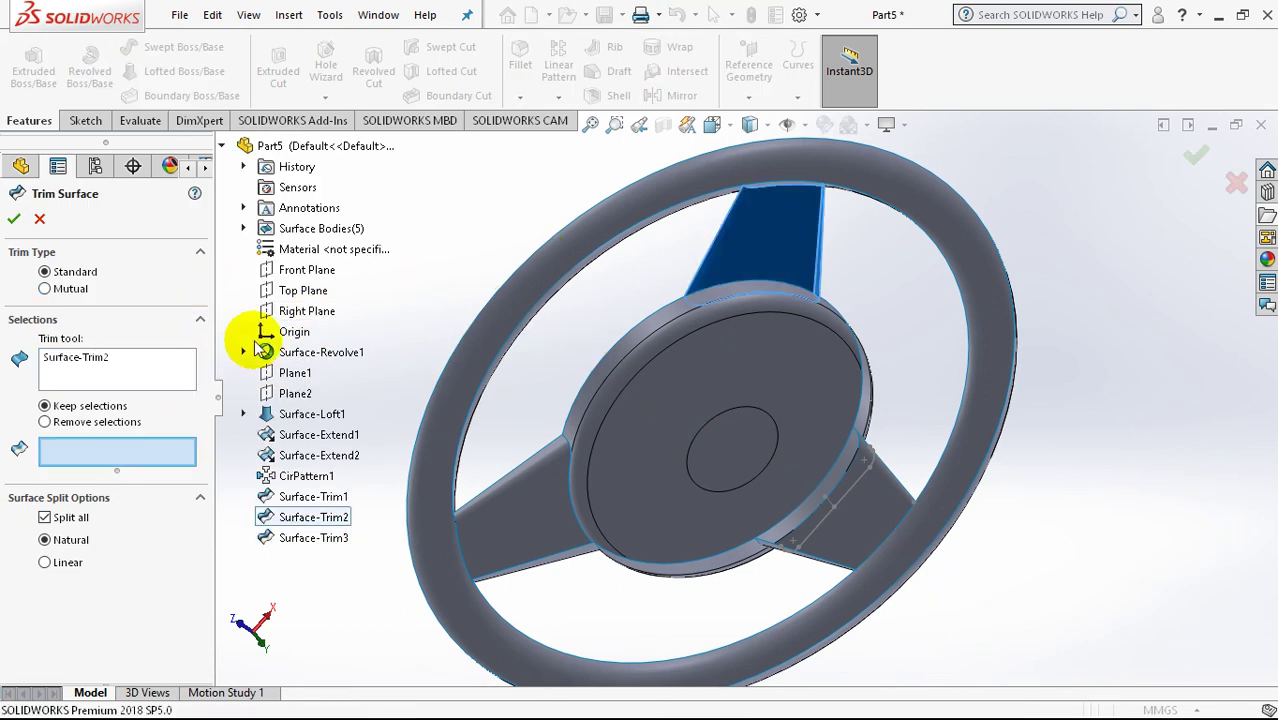
pyautogui.click(752, 333)
pyautogui.click(795, 178)
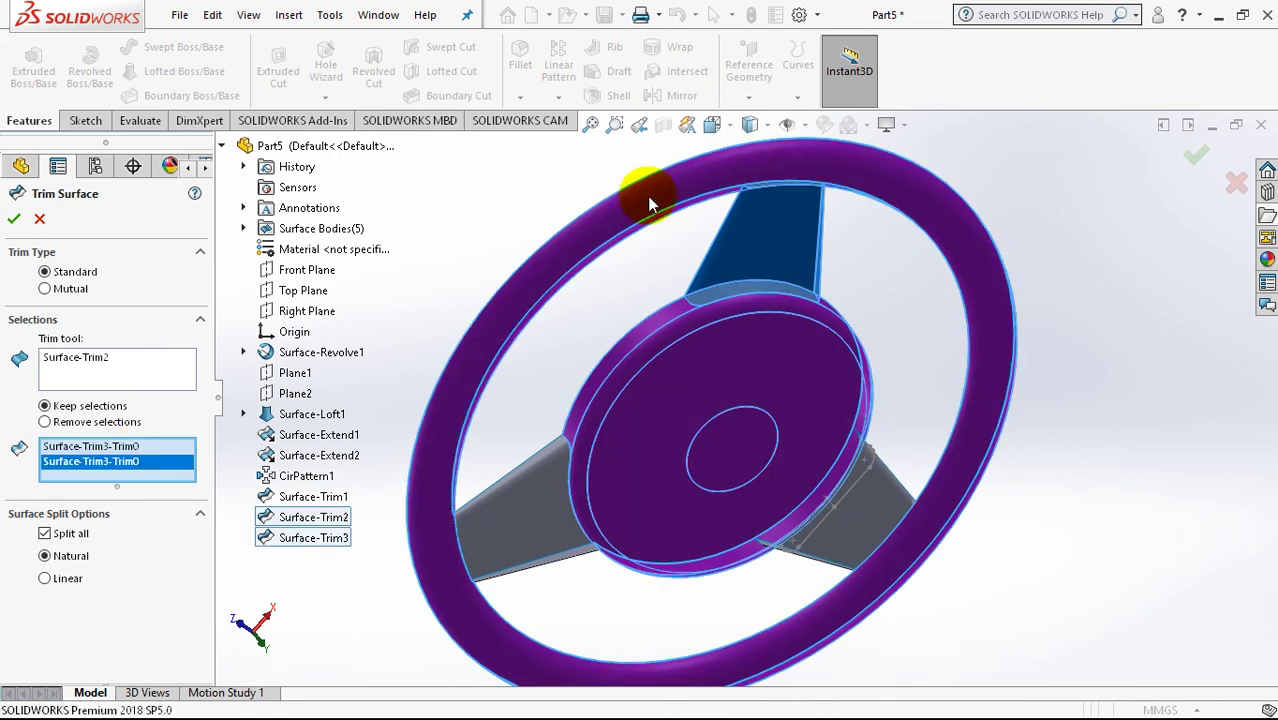
pyautogui.click(15, 220)
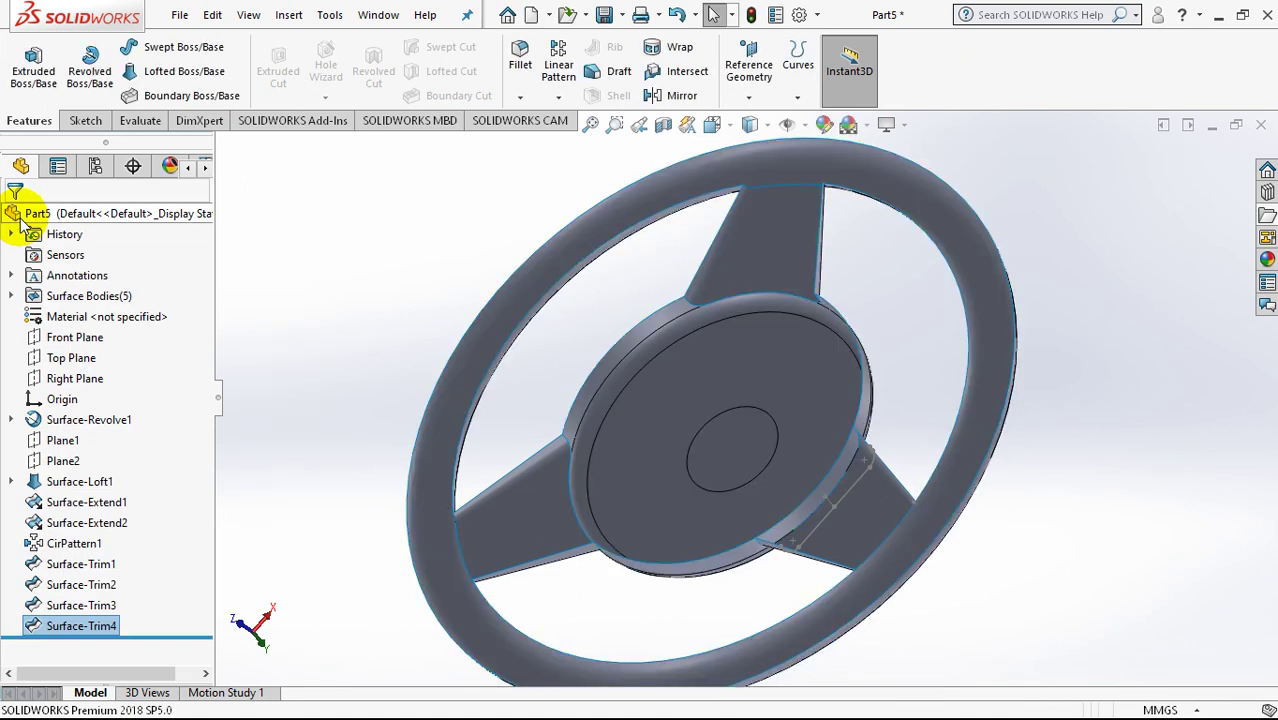
# Step: Trim the hub and rim with the lower-right spoke as tool, keeping both, as Surface-Trim5
pyautogui.moveTo(586, 344)
pyautogui.mouseDown(button='middle')
pyautogui.moveTo(608, 314)
pyautogui.moveTo(597, 347)
pyautogui.moveTo(732, 289)
pyautogui.mouseUp(button='middle')
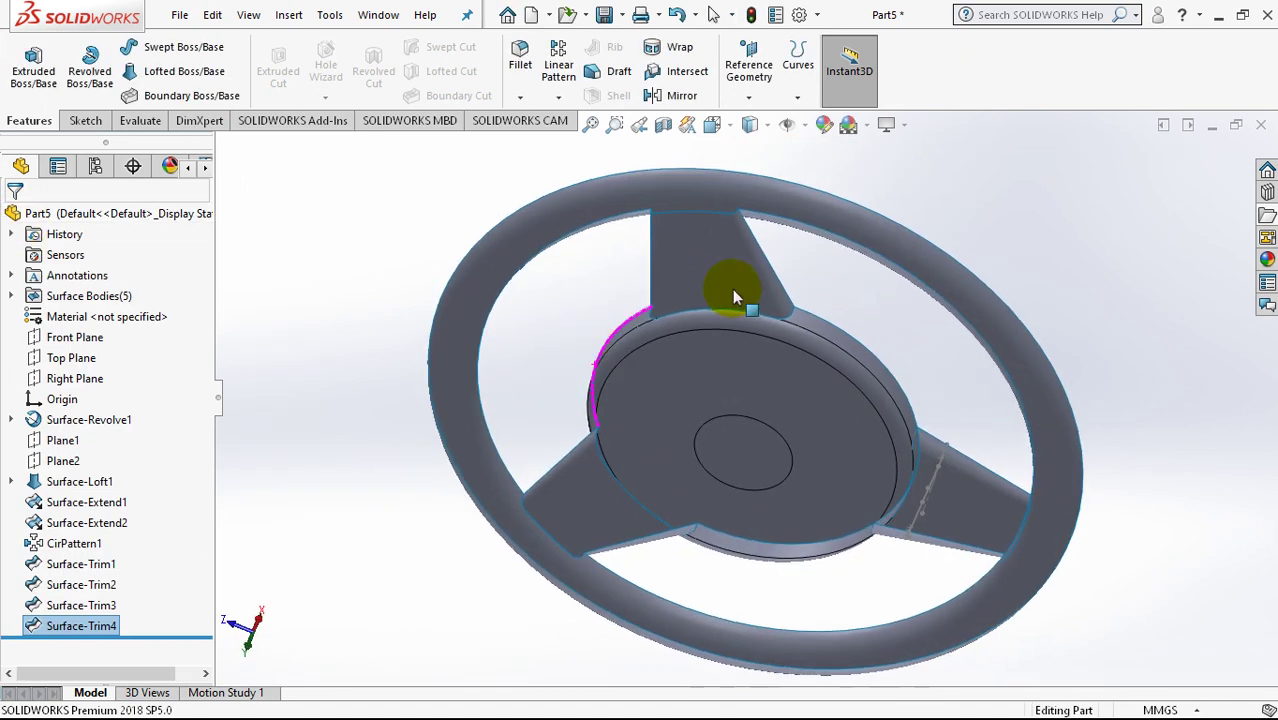
pyautogui.click(290, 15)
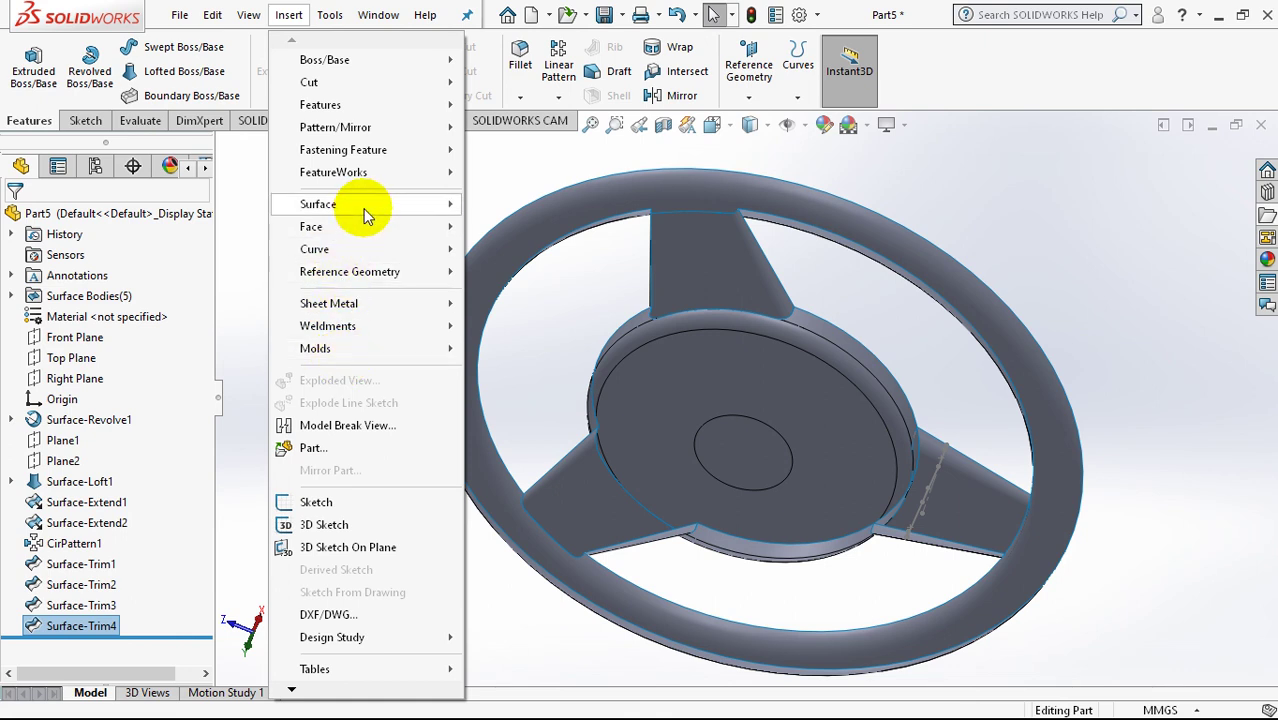
pyautogui.moveTo(318, 204)
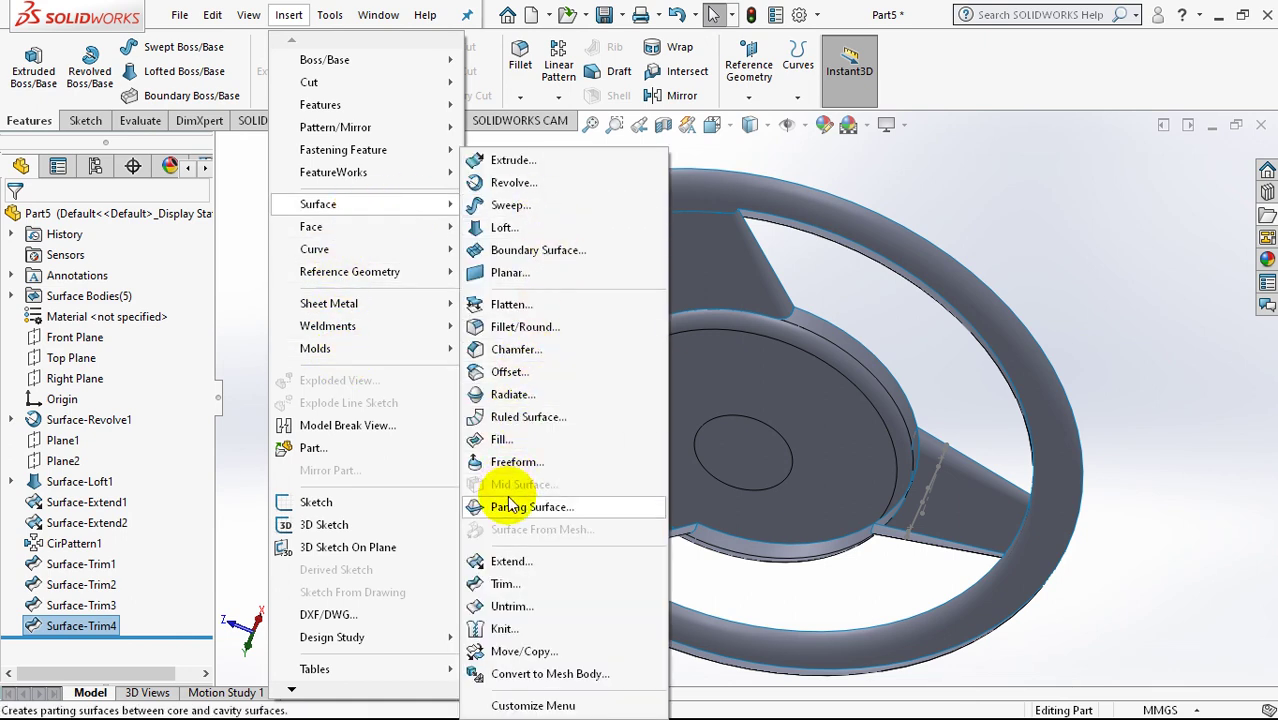
pyautogui.click(505, 583)
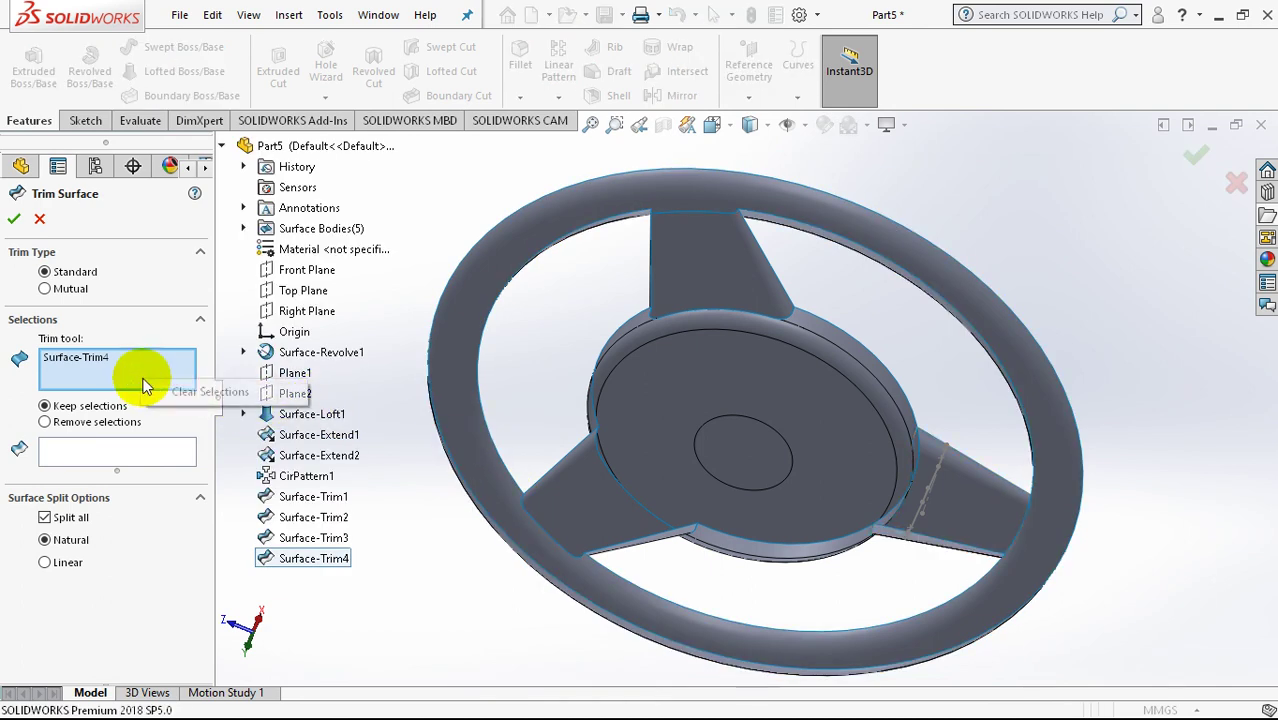
pyautogui.click(205, 391)
pyautogui.click(942, 490)
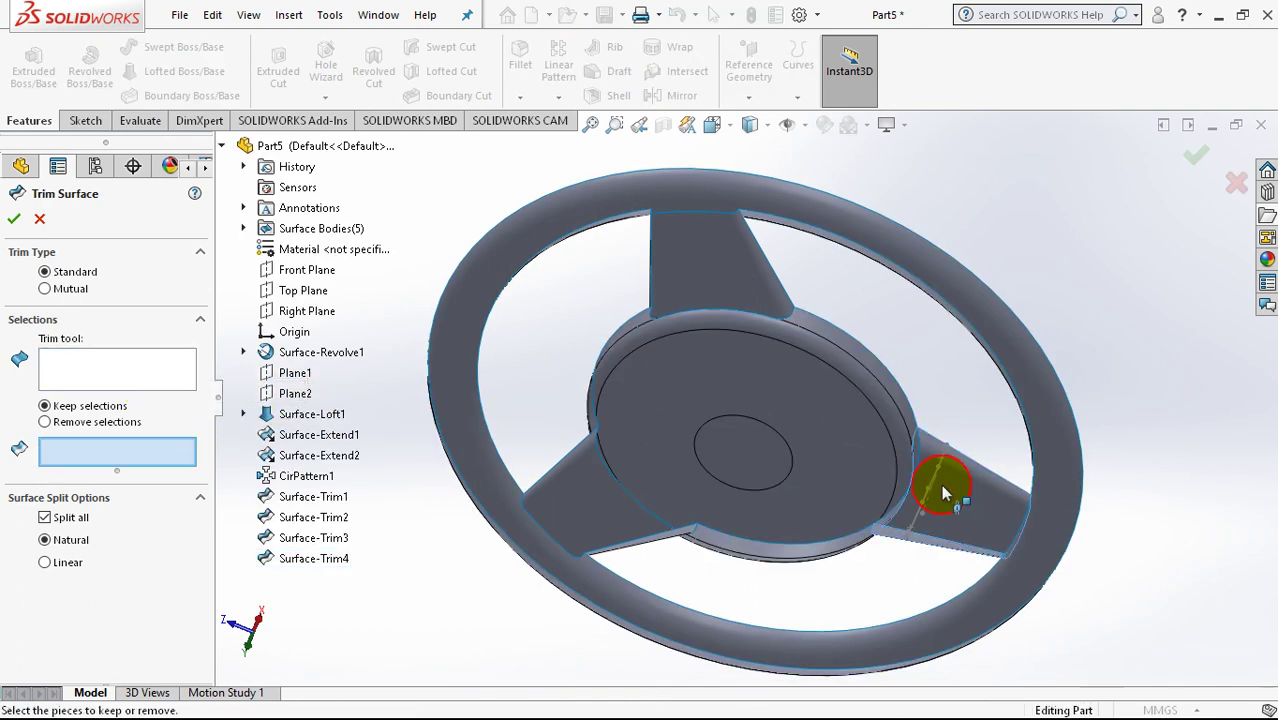
pyautogui.click(120, 454)
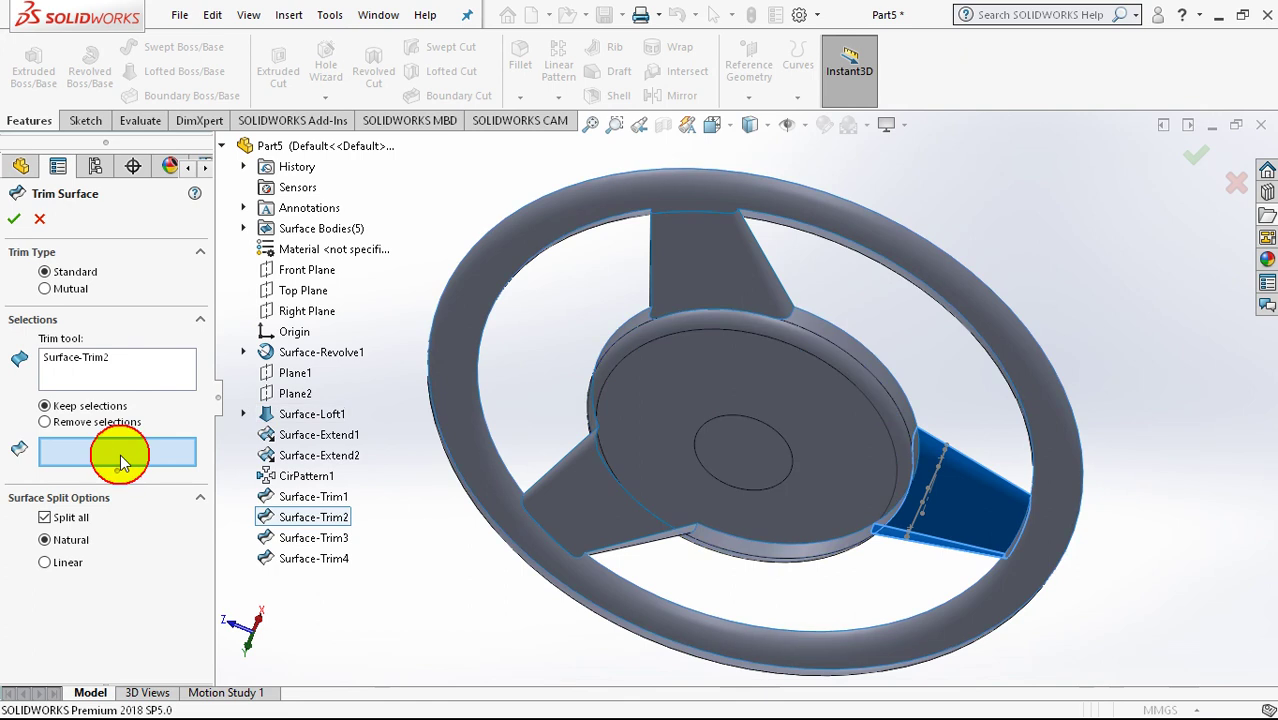
pyautogui.click(857, 468)
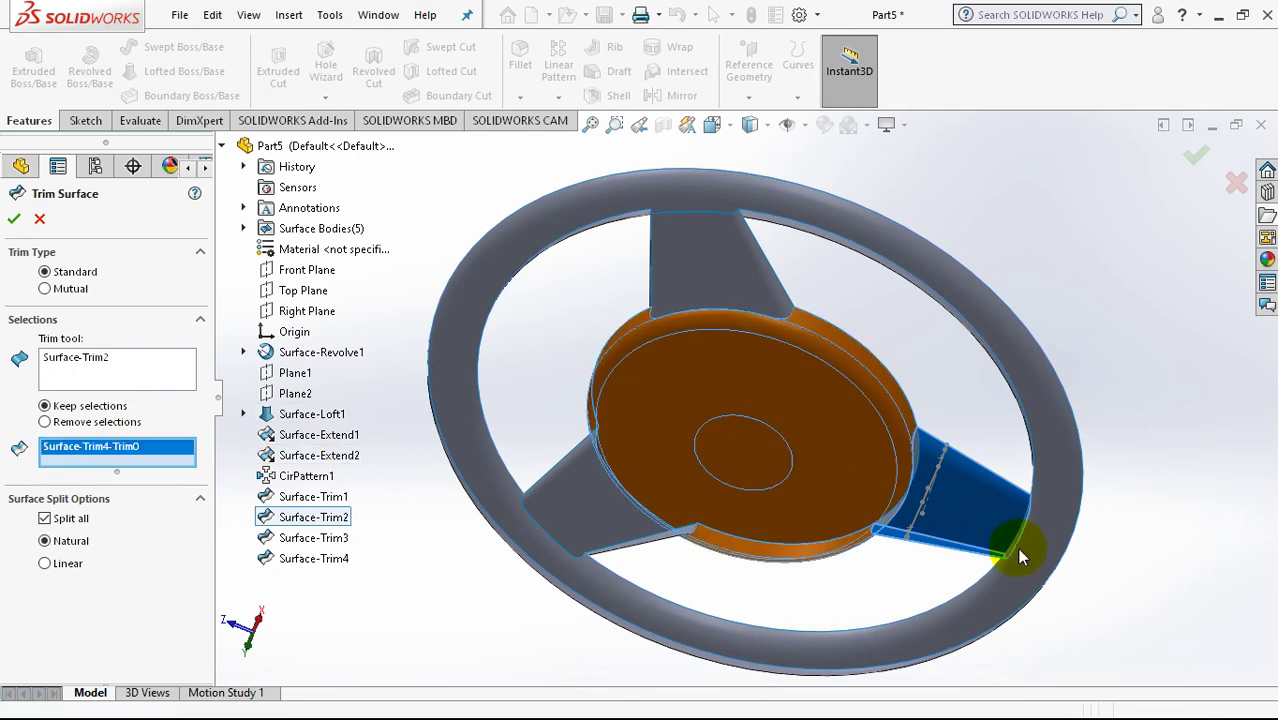
pyautogui.click(1040, 563)
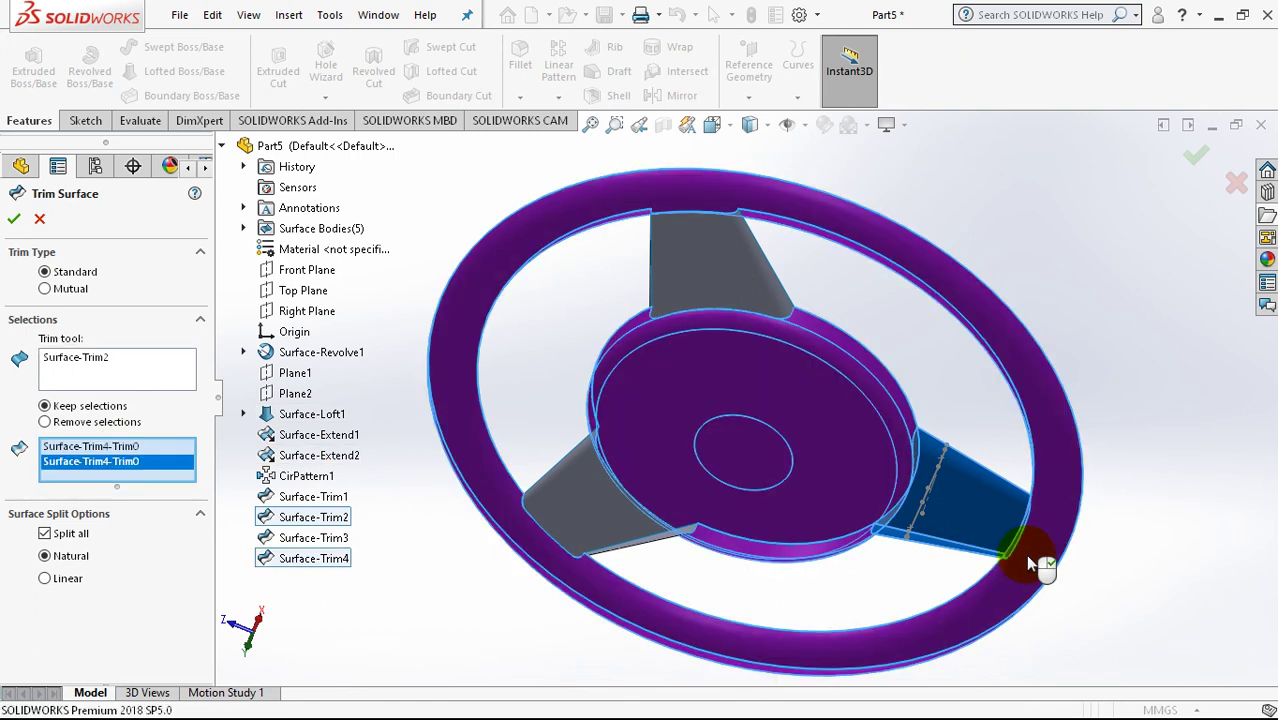
pyautogui.click(15, 220)
pyautogui.moveTo(357, 265)
pyautogui.mouseDown(button='middle')
pyautogui.moveTo(644, 497)
pyautogui.moveTo(899, 257)
pyautogui.moveTo(907, 194)
pyautogui.moveTo(801, 241)
pyautogui.mouseUp(button='middle')
# Step: Knit the rim, hub and upper-left, bottom and upper-right spokes into one surface body
pyautogui.scroll(2, 790, 230)
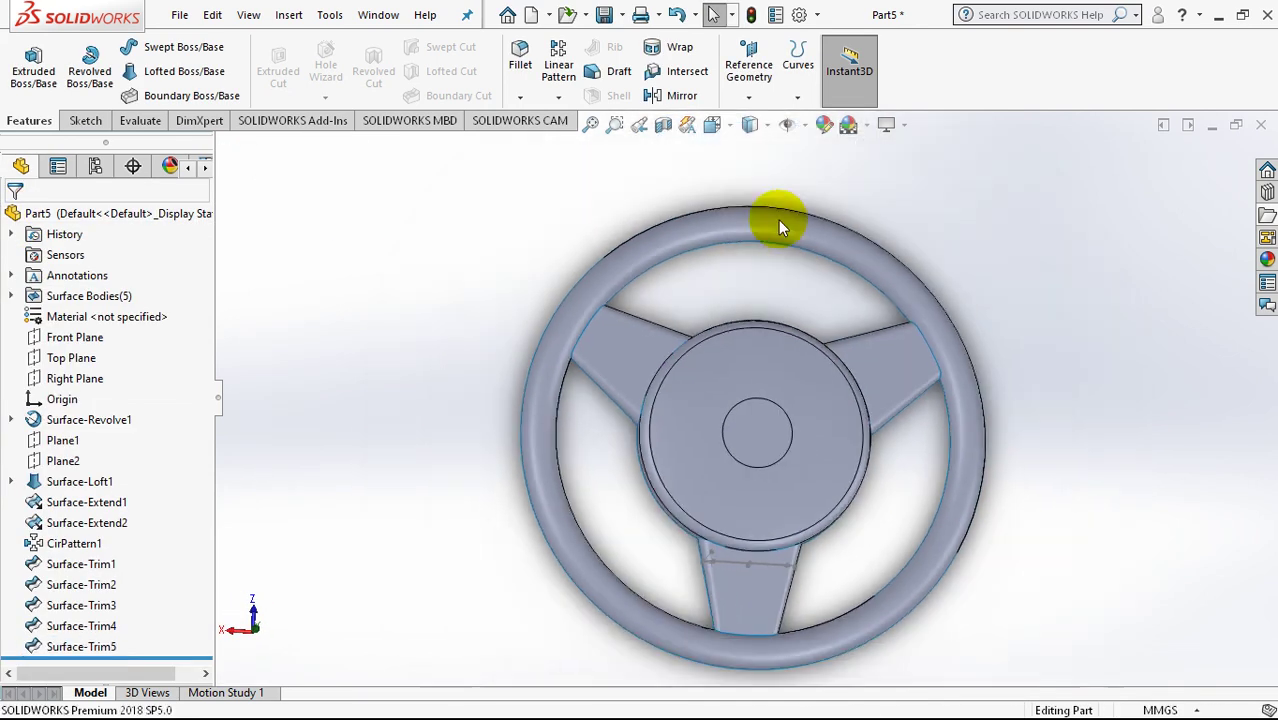
pyautogui.click(285, 15)
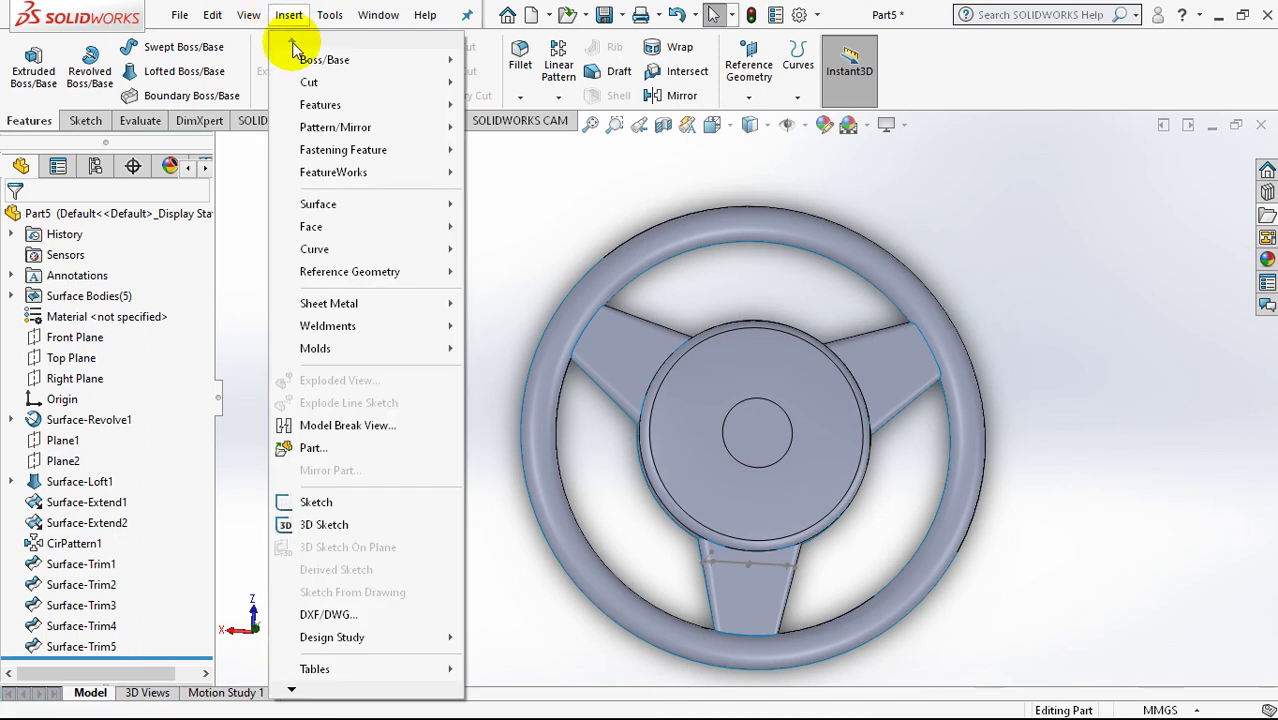
pyautogui.click(350, 203)
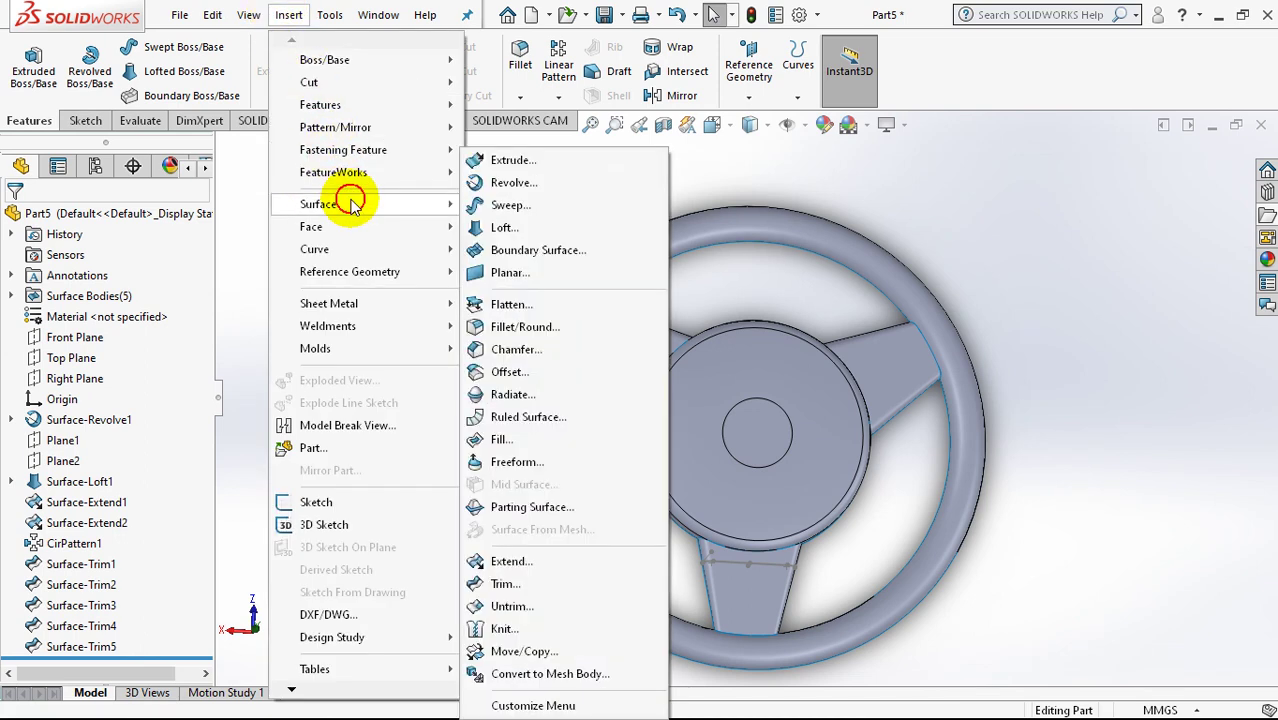
pyautogui.click(533, 628)
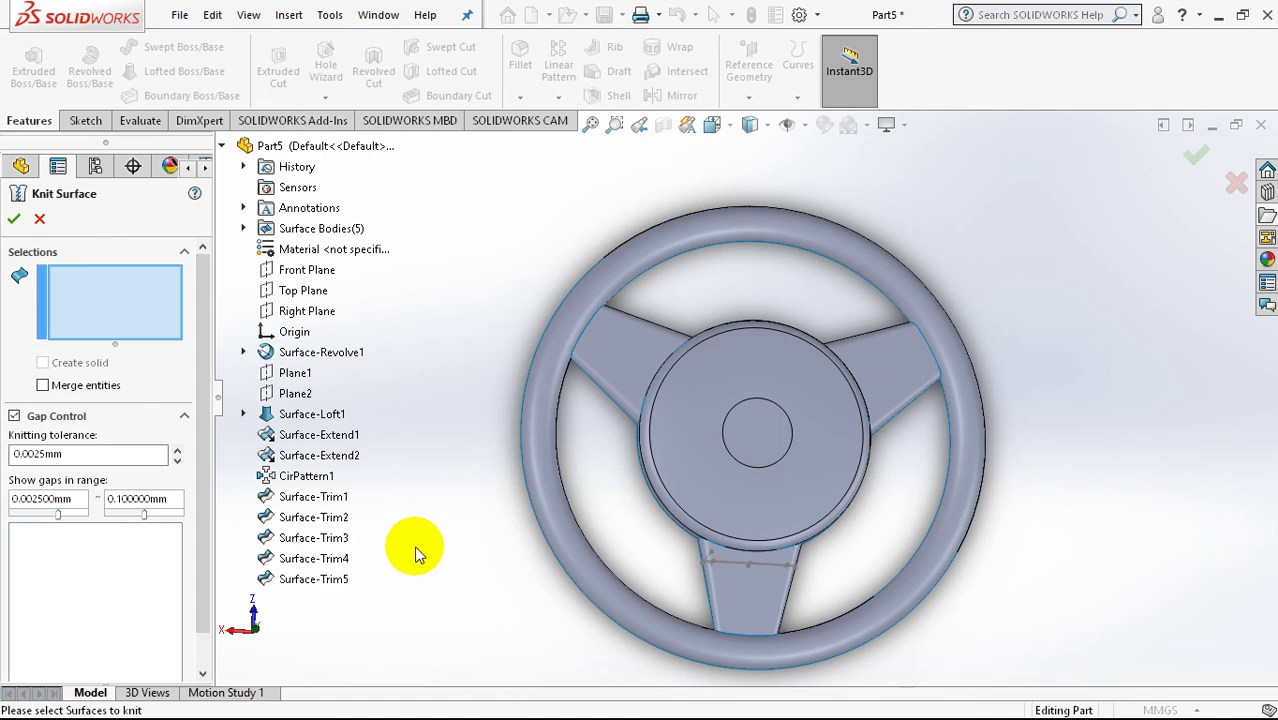
pyautogui.click(537, 383)
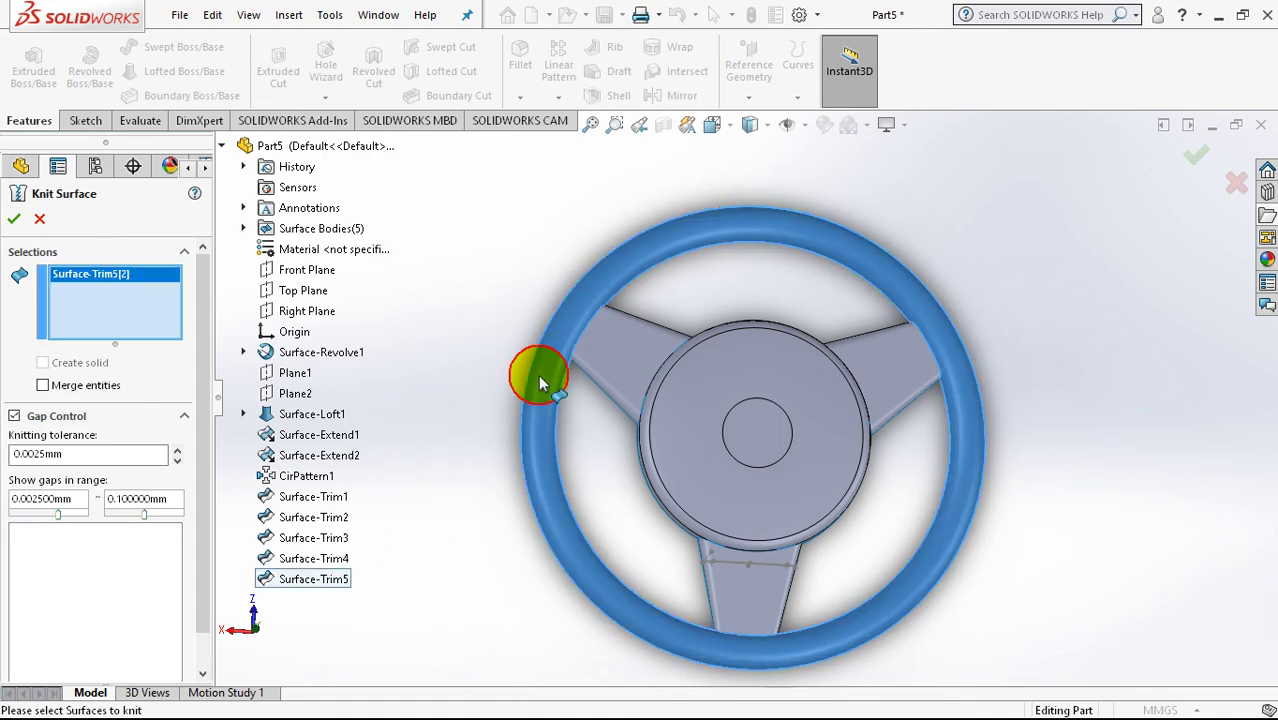
pyautogui.click(623, 357)
pyautogui.click(726, 588)
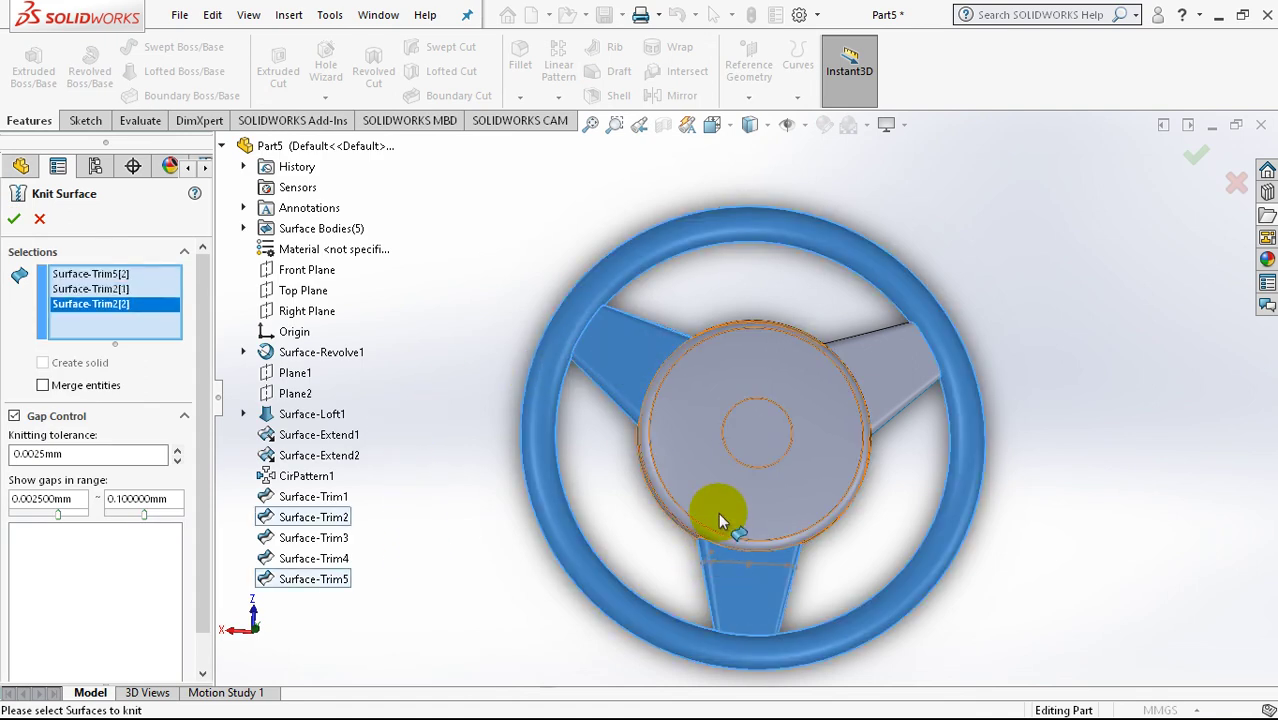
pyautogui.click(771, 487)
pyautogui.click(887, 386)
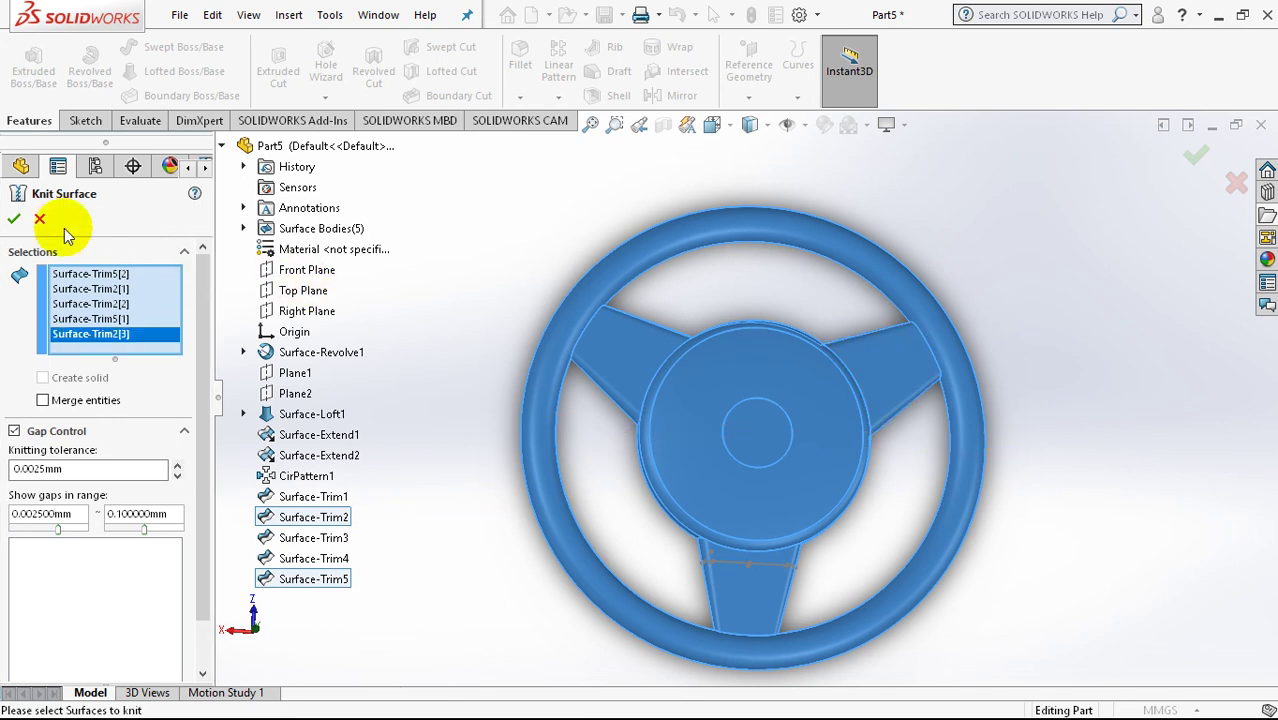
pyautogui.click(14, 222)
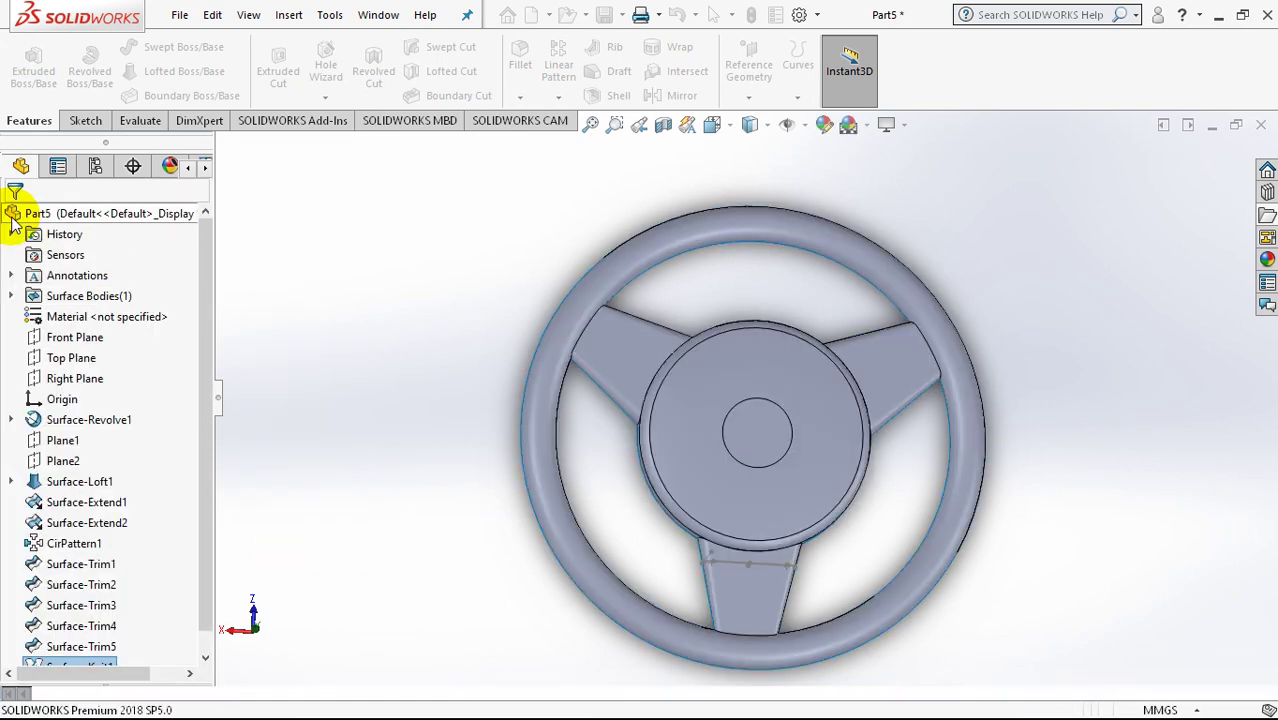
# Step: Fillet the knitted wheel's rim face at the spoke junctions, changing the radius from 10 mm to 8 mm
pyautogui.scroll(-5, 770, 492)
pyautogui.scroll(2, 767, 440)
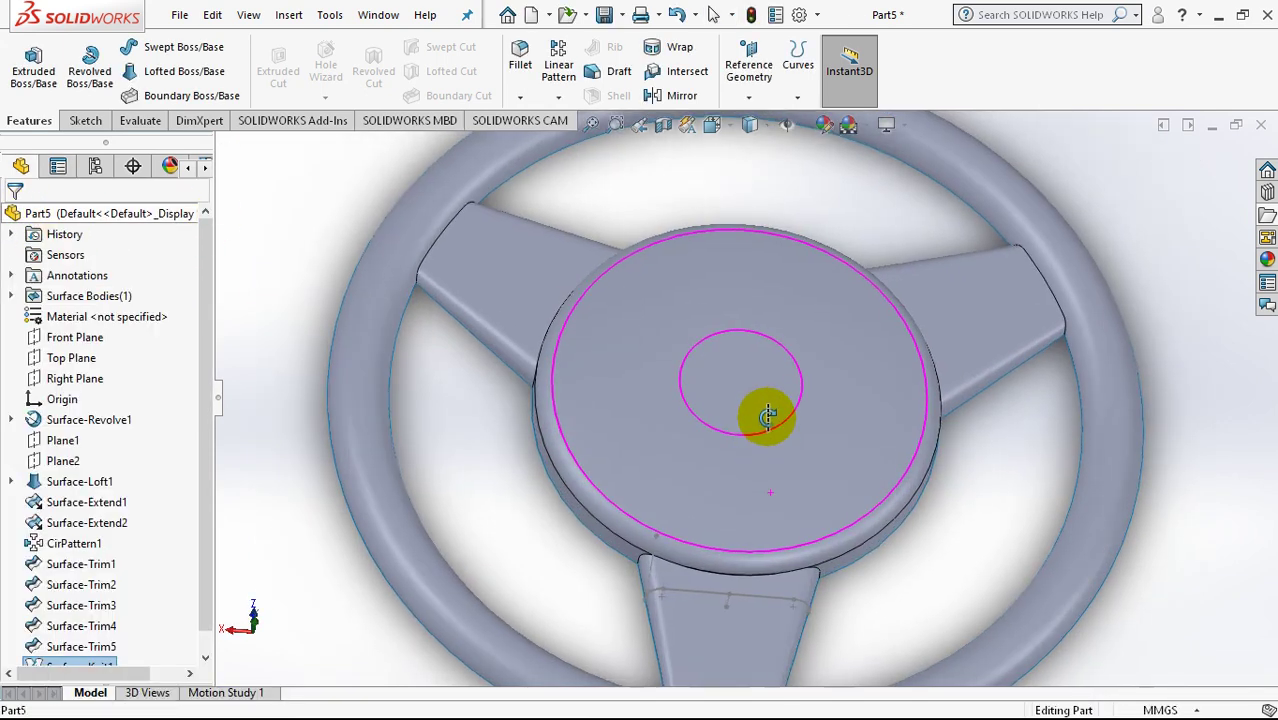
pyautogui.moveTo(765, 415); pyautogui.dragTo(443, 275, button='middle')
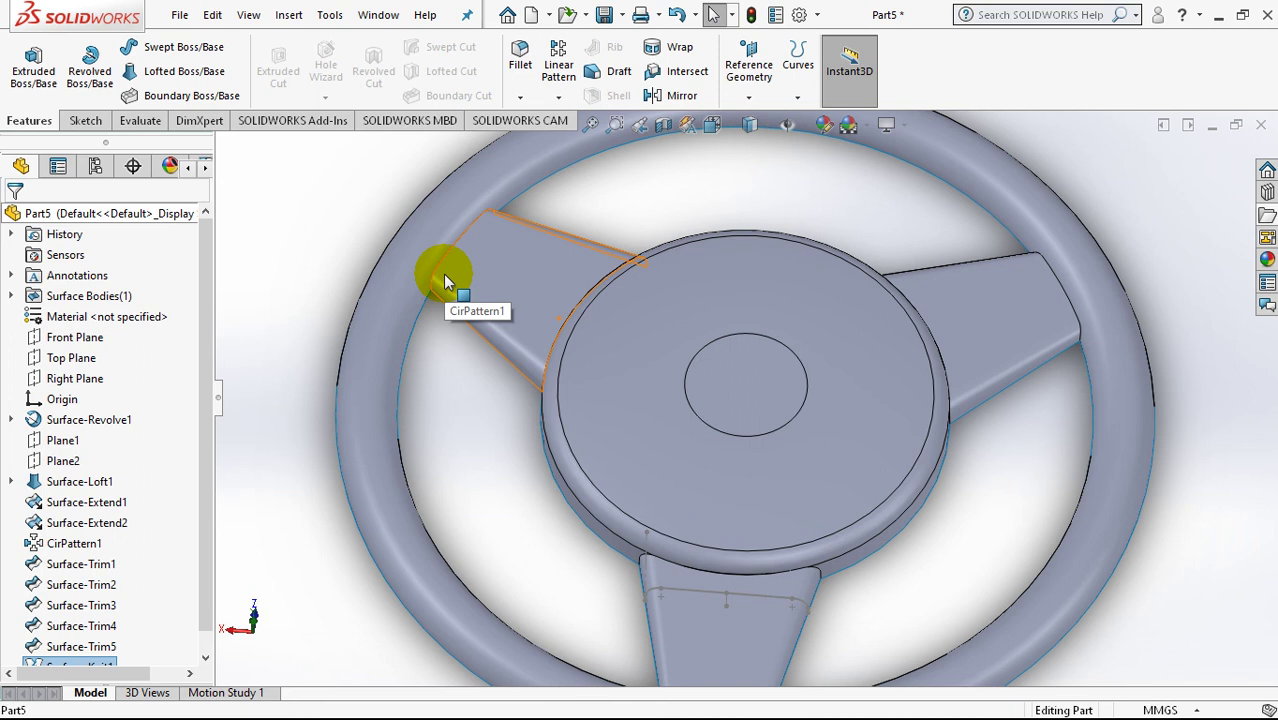
pyautogui.click(300, 22)
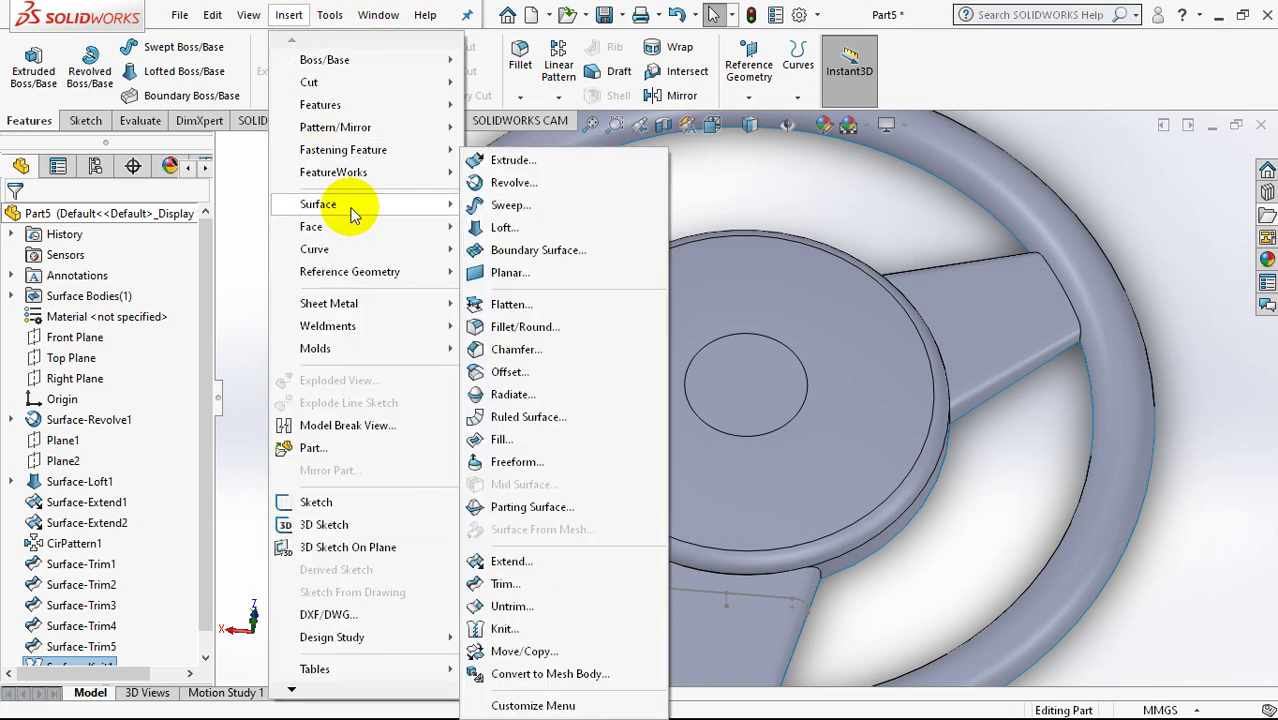
pyautogui.moveTo(318, 204)
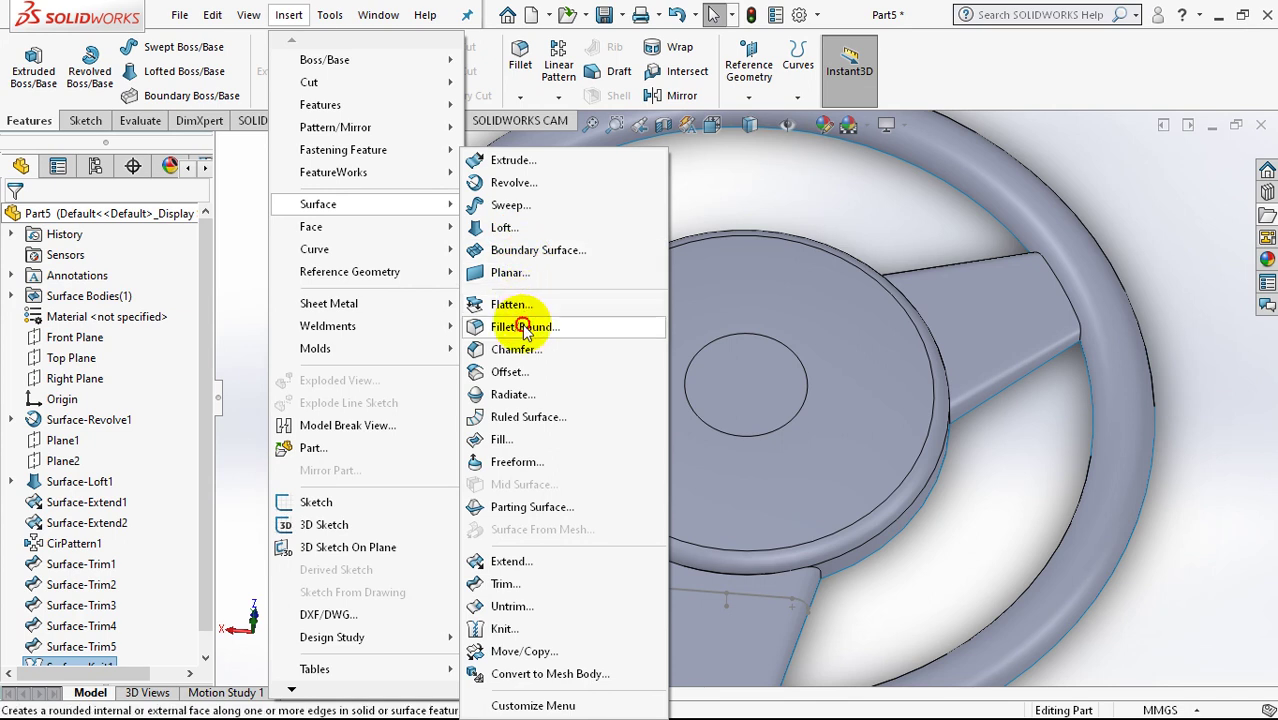
pyautogui.click(525, 327)
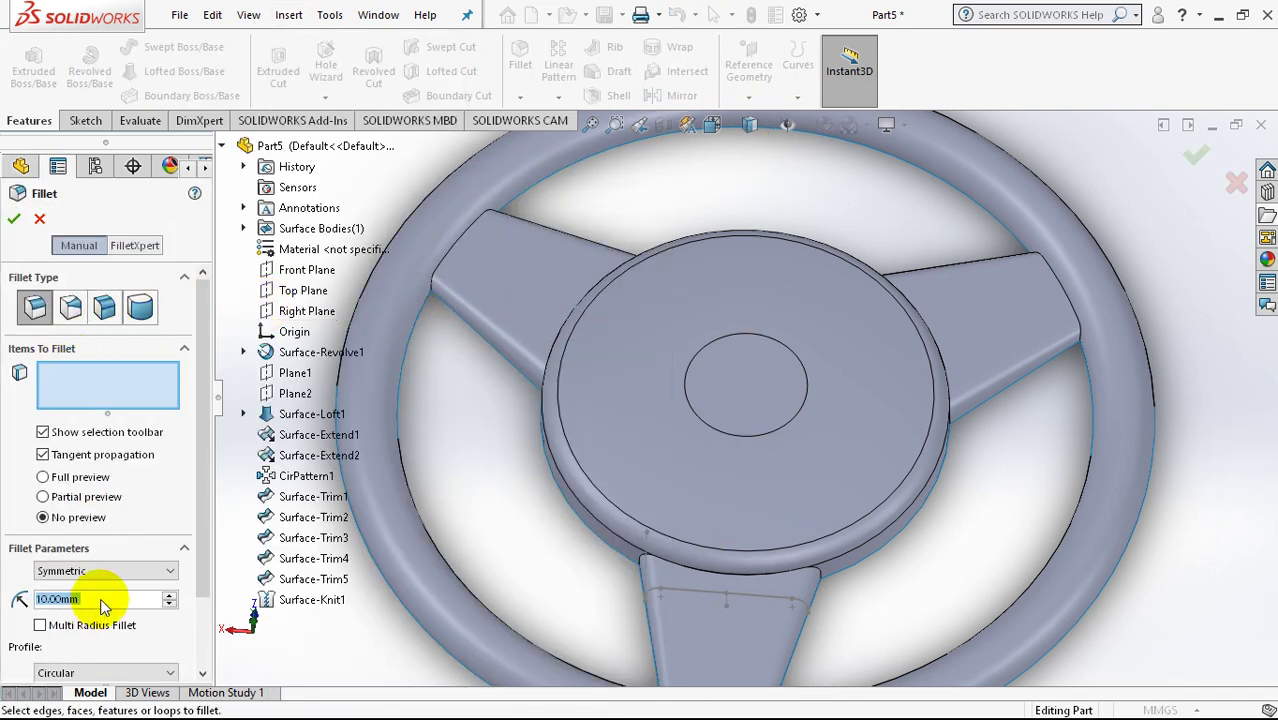
pyautogui.moveTo(99, 598); pyautogui.dragTo(33, 598)
pyautogui.write('8')
pyautogui.press('Return')
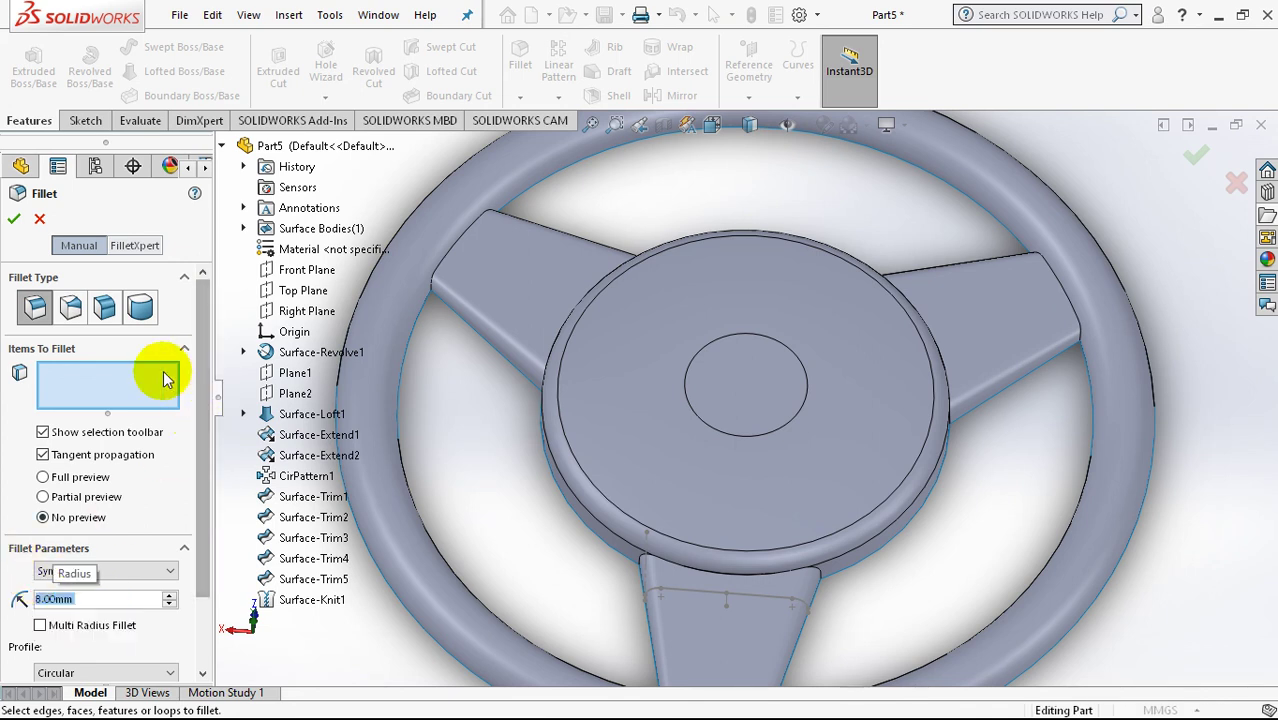
pyautogui.click(1108, 359)
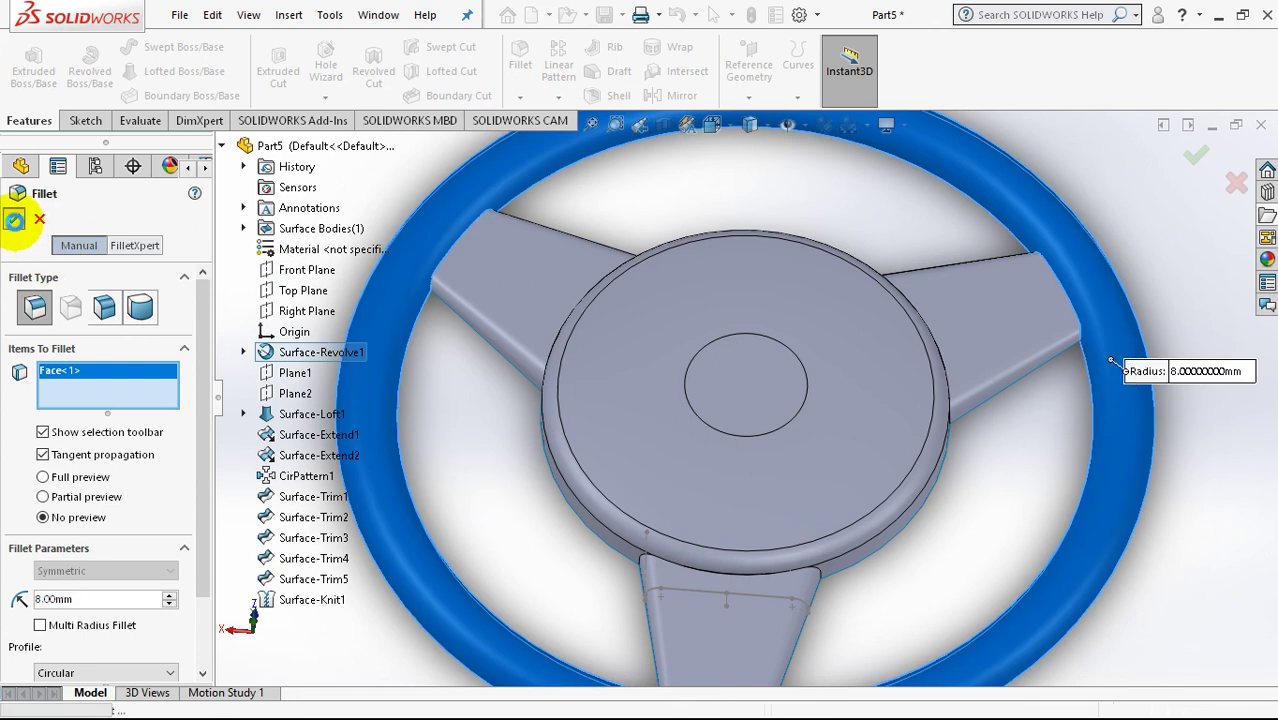
pyautogui.click(14, 220)
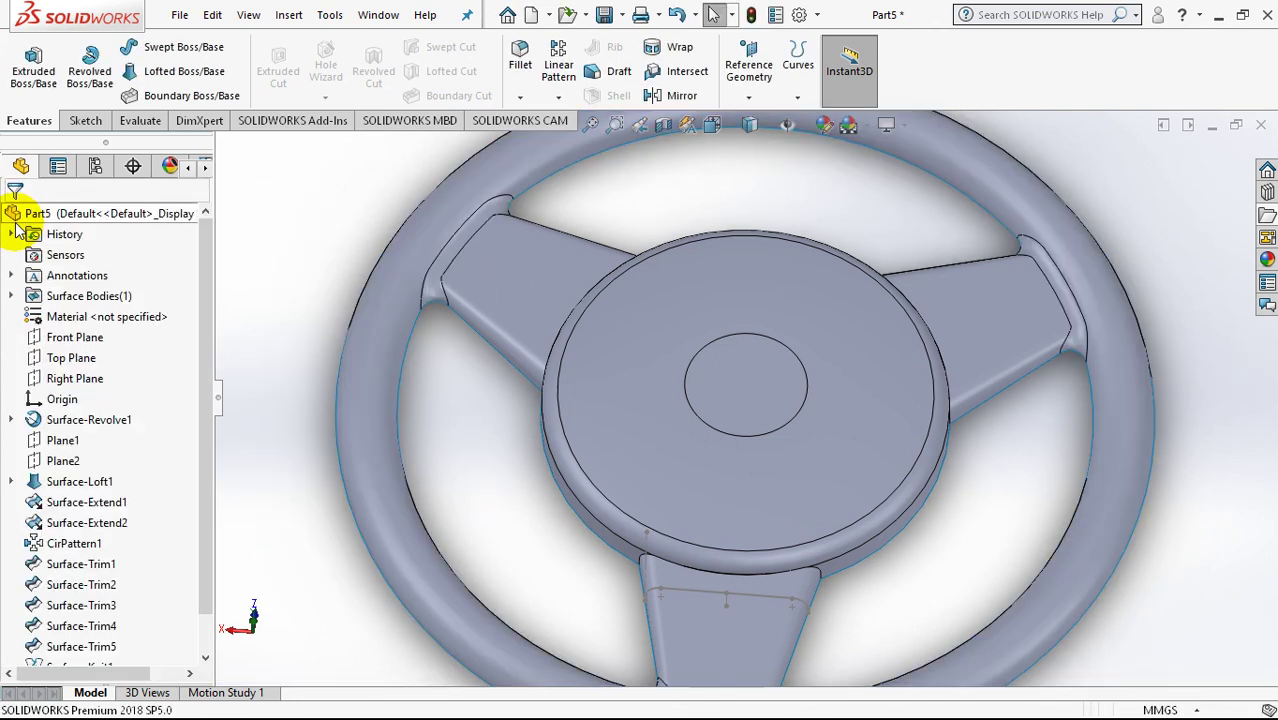
# Step: Start a second surface fillet from the Insert menu with a 15 mm radius
pyautogui.click(284, 16)
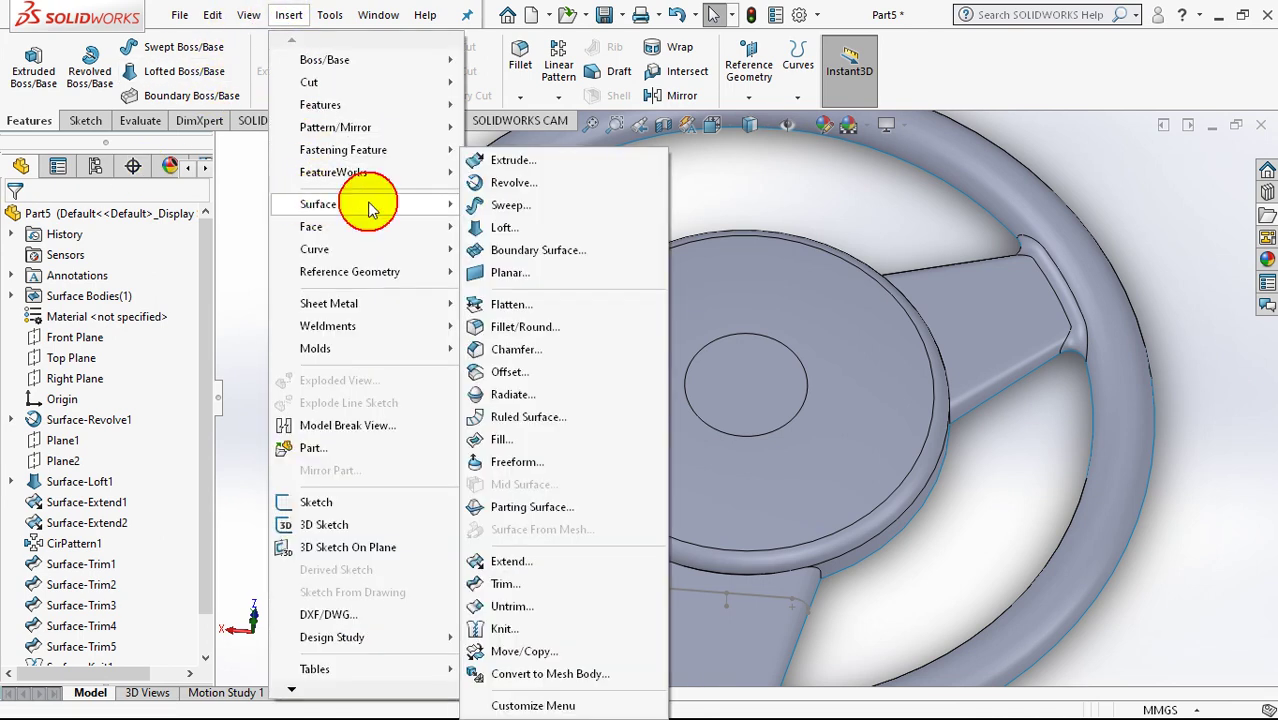
pyautogui.click(502, 330)
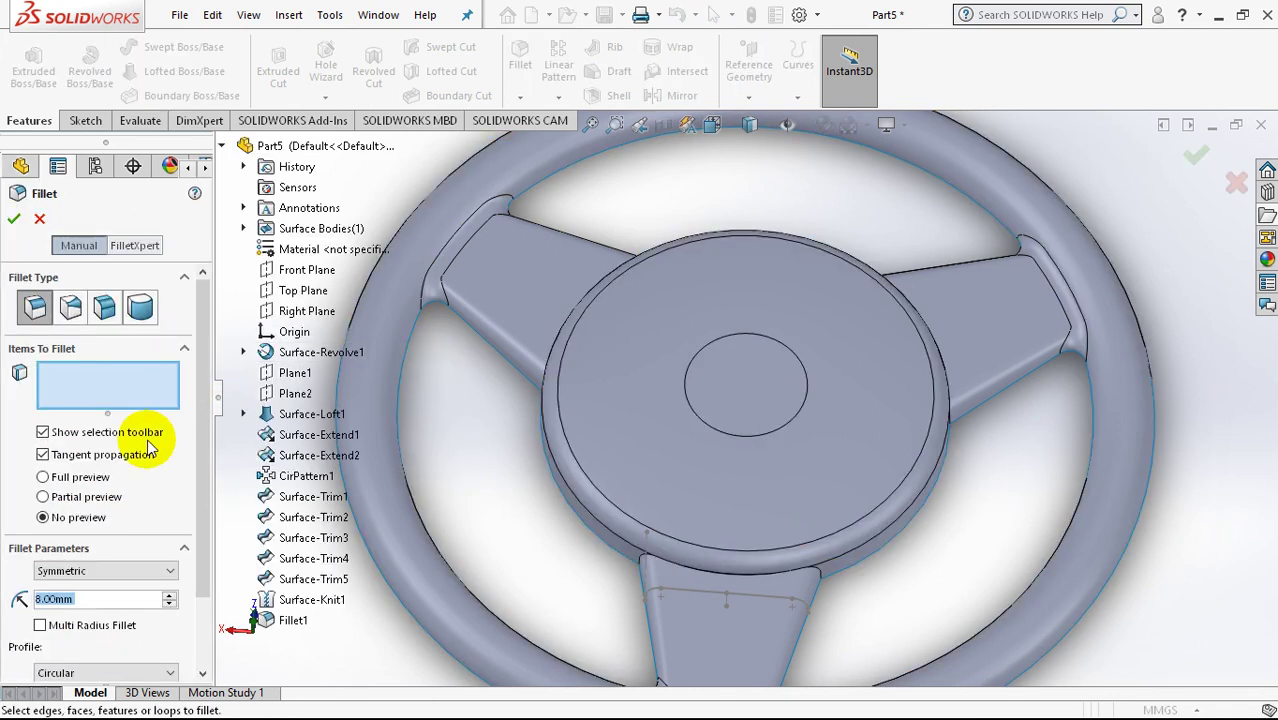
pyautogui.click(89, 600)
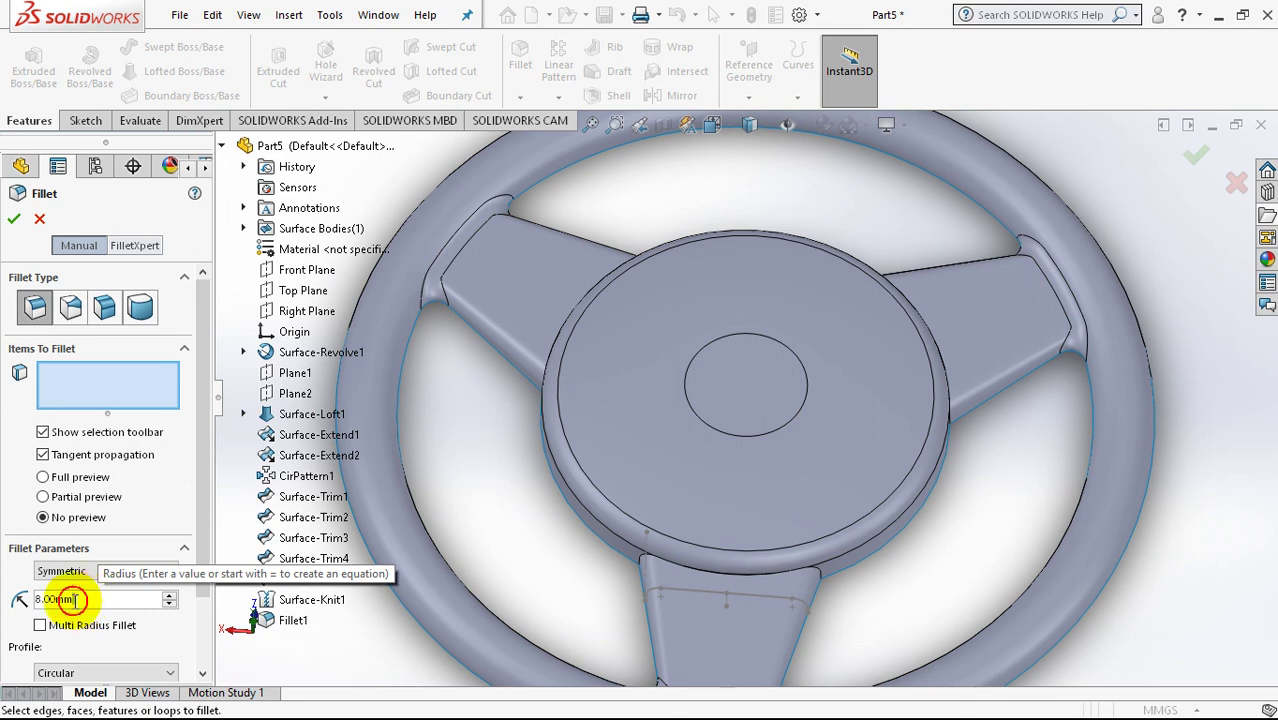
pyautogui.write('15')
pyautogui.press('Return')
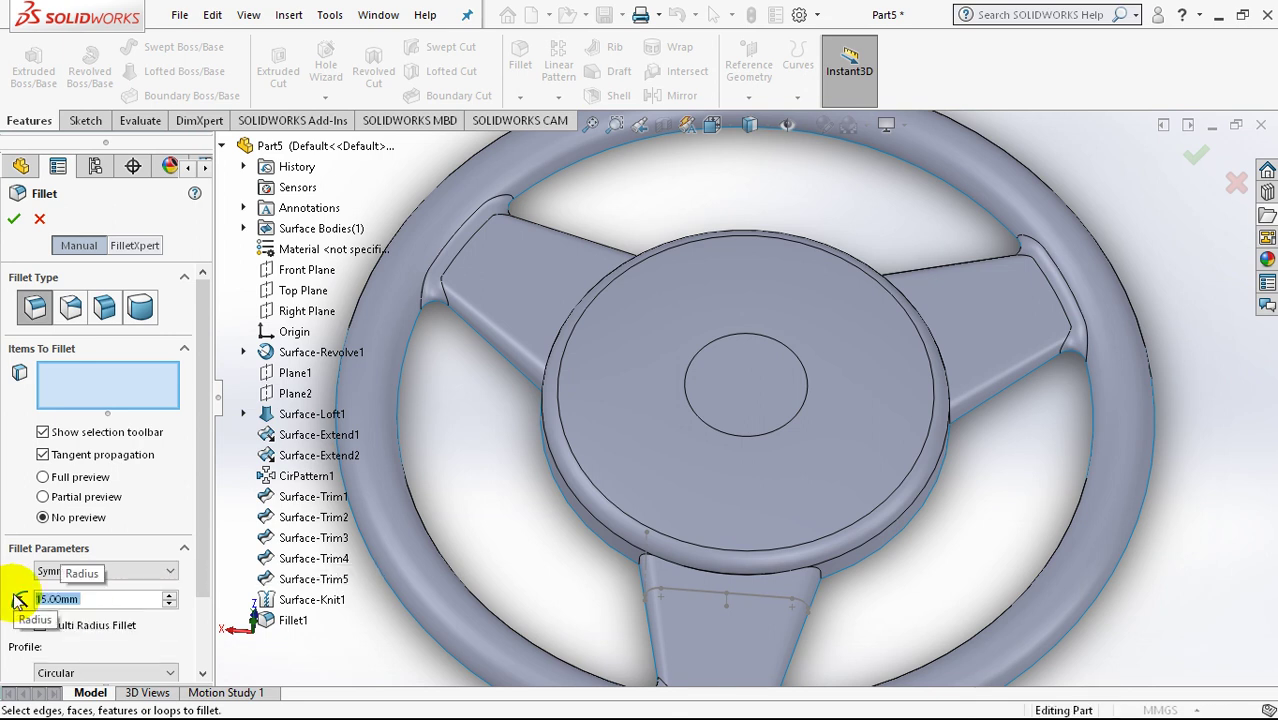
# Step: Select the first two spoke junction edges for the 15 mm fillet
pyautogui.click(133, 396)
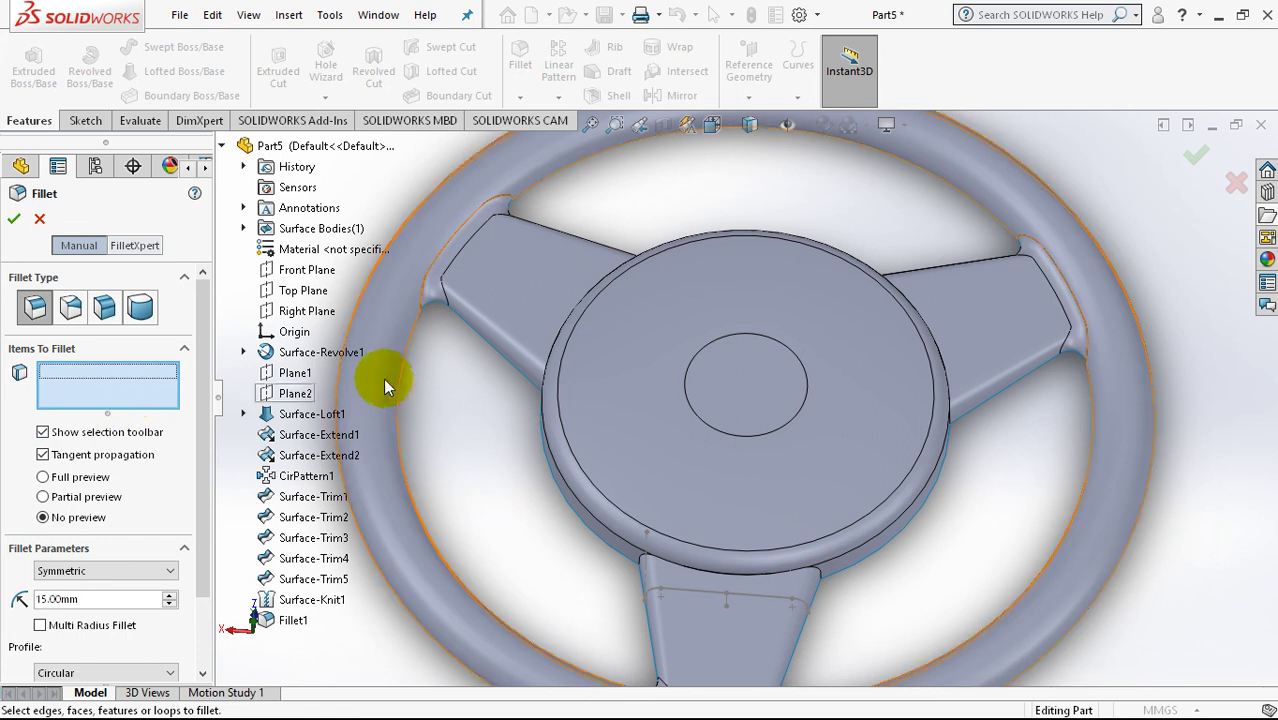
pyautogui.moveTo(485, 422); pyautogui.dragTo(550, 470, button='middle')
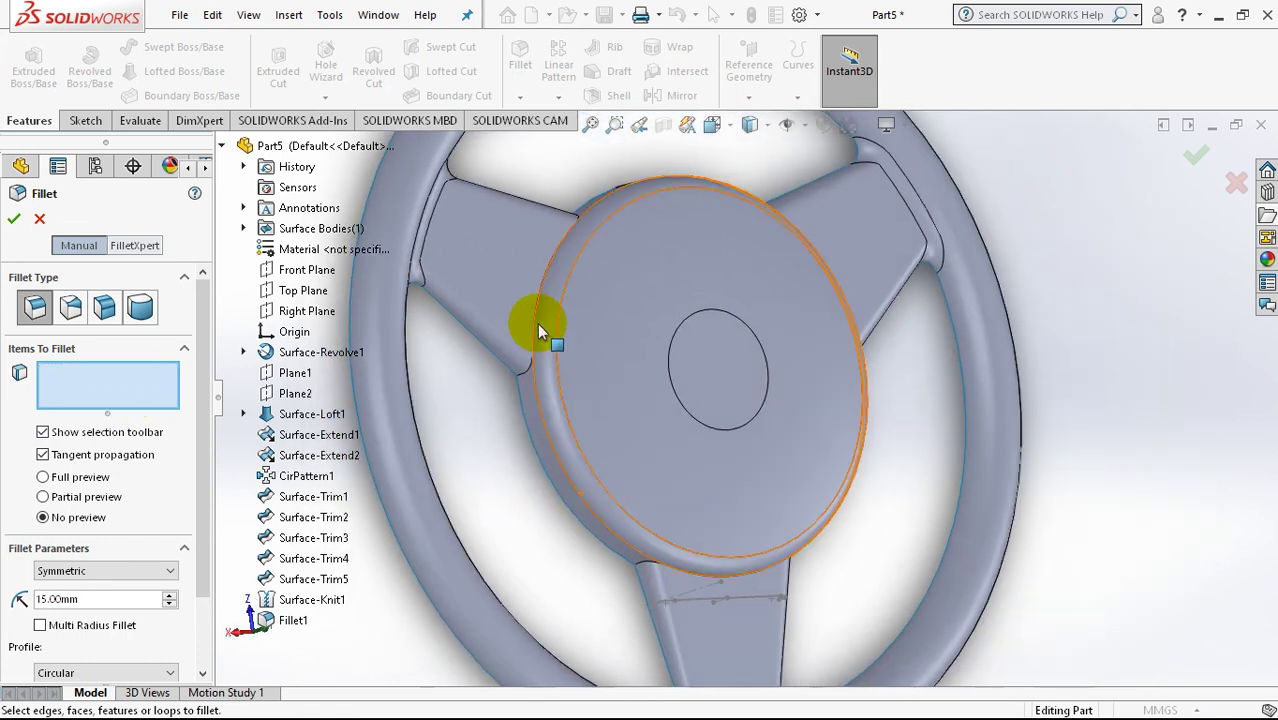
pyautogui.moveTo(505, 385)
pyautogui.mouseDown(button='middle')
pyautogui.moveTo(622, 375)
pyautogui.moveTo(787, 288)
pyautogui.moveTo(776, 257)
pyautogui.moveTo(793, 248)
pyautogui.moveTo(759, 290)
pyautogui.moveTo(725, 195)
pyautogui.mouseUp(button='middle')
pyautogui.scroll(-3, 426, 230)
pyautogui.scroll(-2, 466, 267)
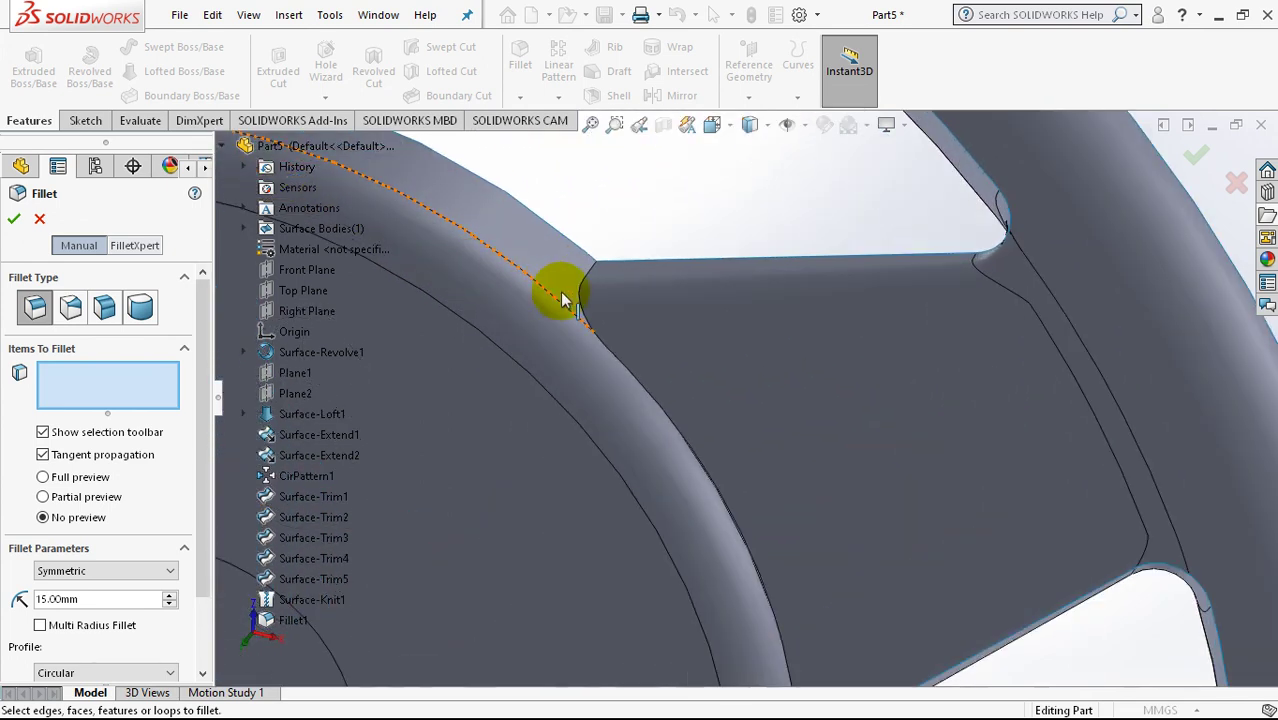
pyautogui.click(577, 302)
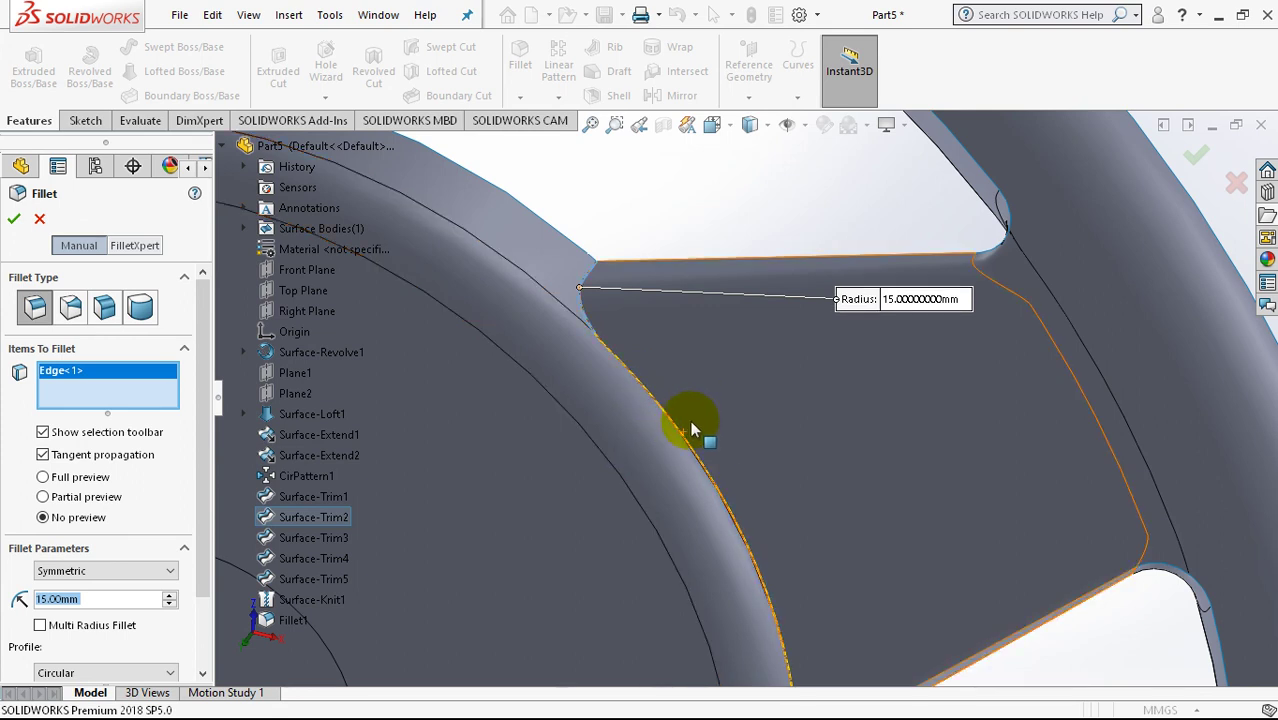
pyautogui.scroll(2, 728, 506)
pyautogui.click(734, 514)
pyautogui.scroll(-2, 740, 409)
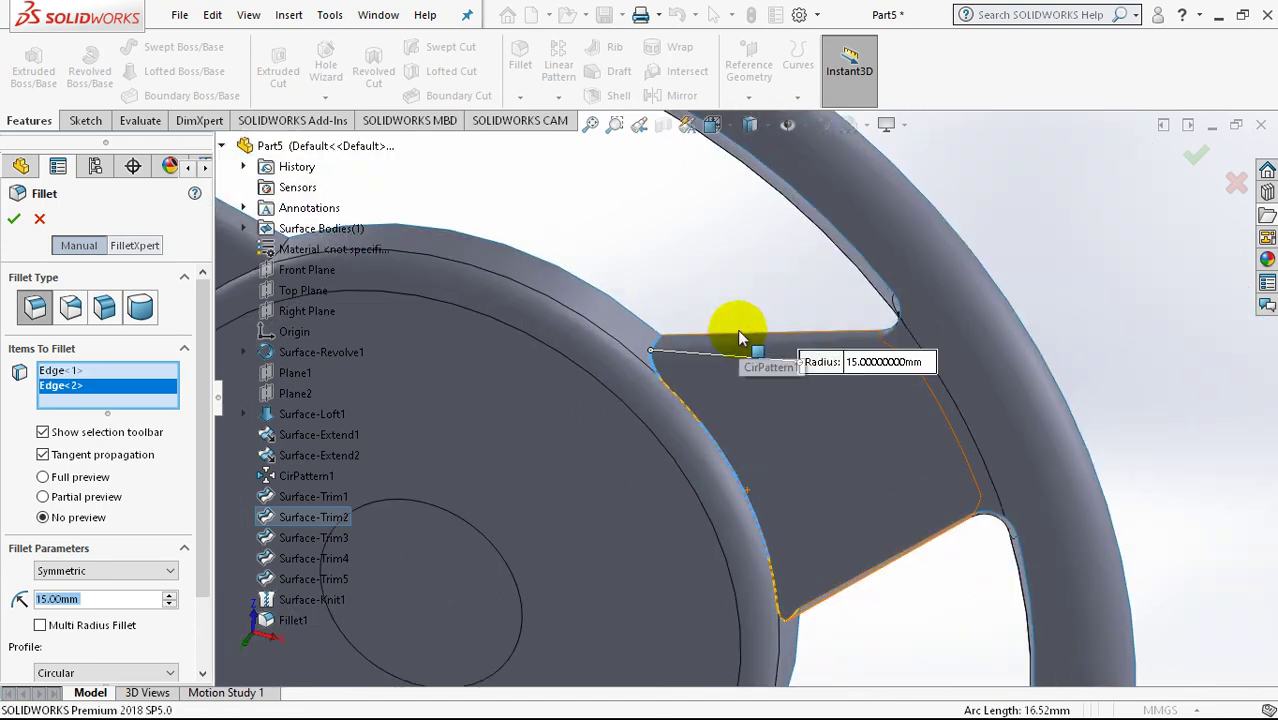
pyautogui.scroll(2, 805, 490)
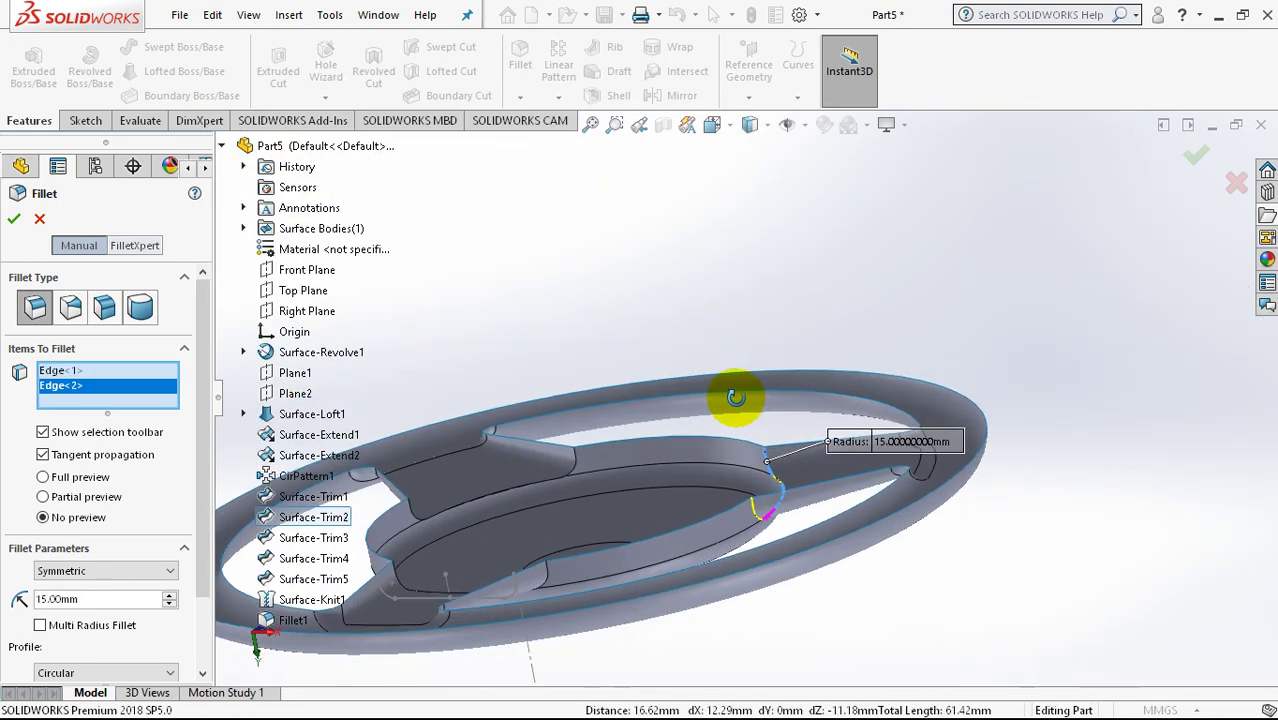
# Step: Add the small blend edge, the hub edge and the lower spoke's edge loop, completing five edges
pyautogui.moveTo(740, 413); pyautogui.dragTo(747, 485, button='middle')
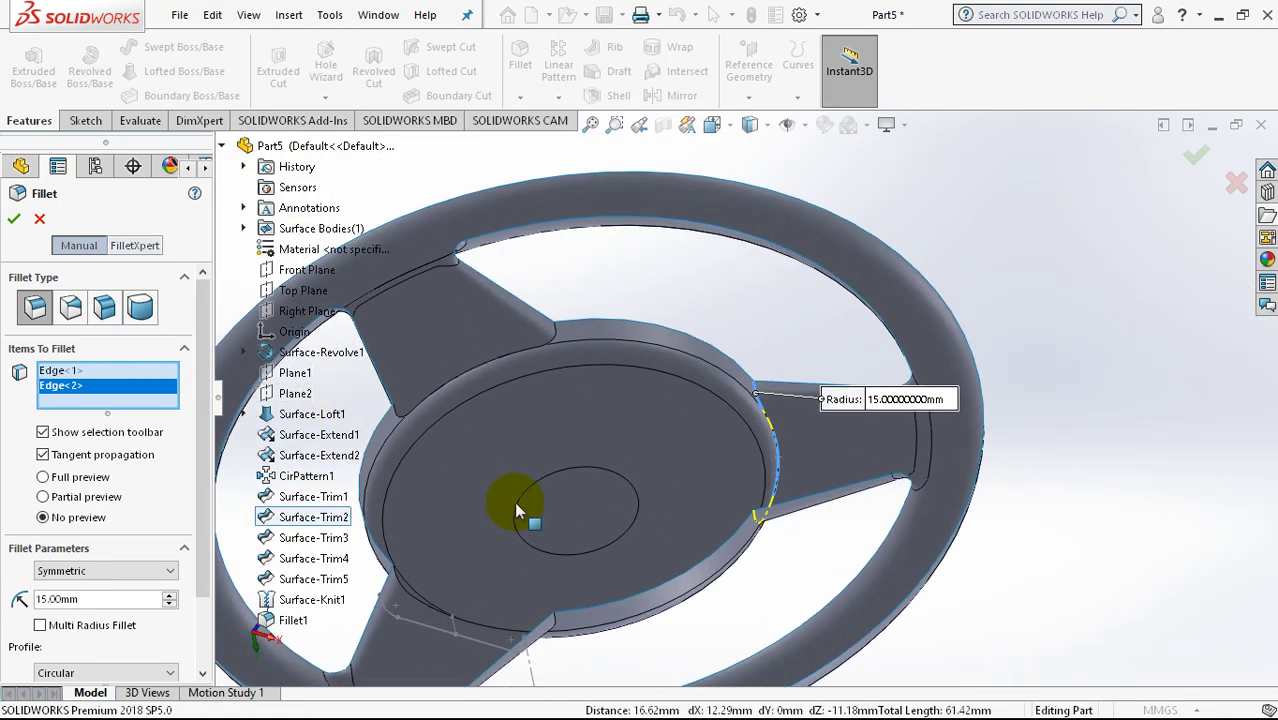
pyautogui.scroll(-2, 514, 501)
pyautogui.scroll(3, 572, 446)
pyautogui.moveTo(592, 517); pyautogui.dragTo(542, 157, button='middle')
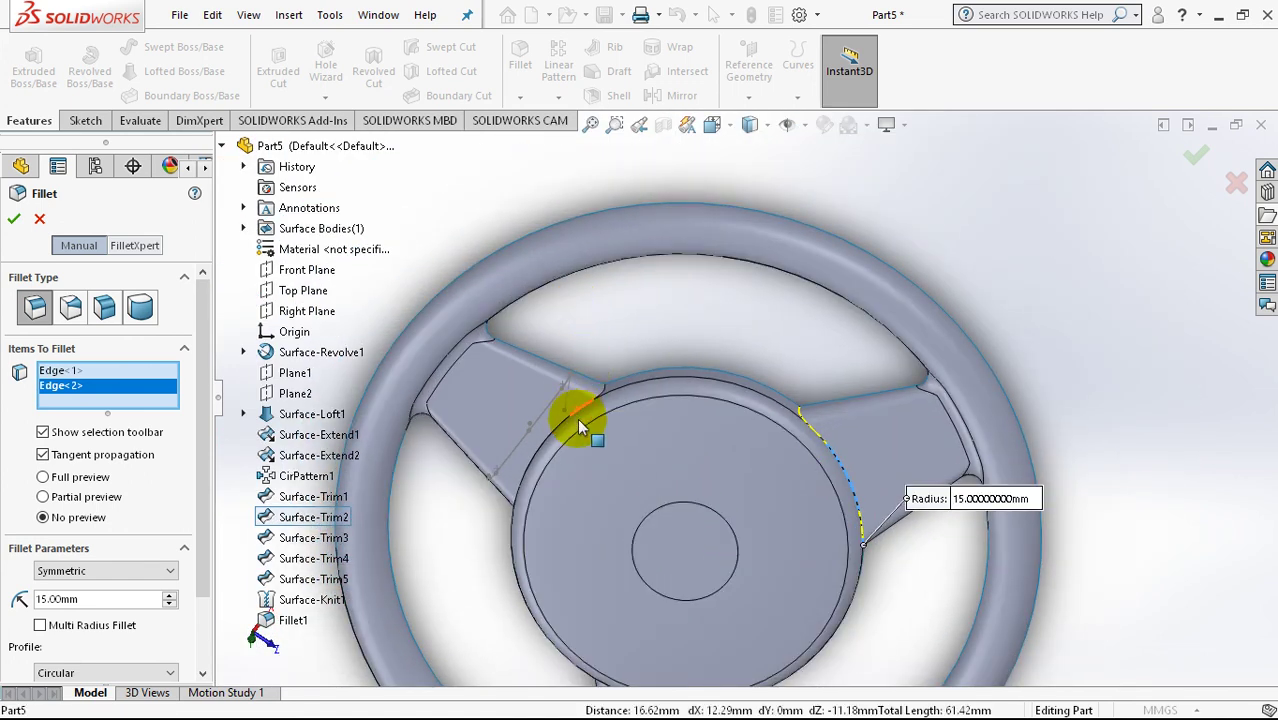
pyautogui.scroll(-2, 589, 395)
pyautogui.scroll(-2, 589, 395)
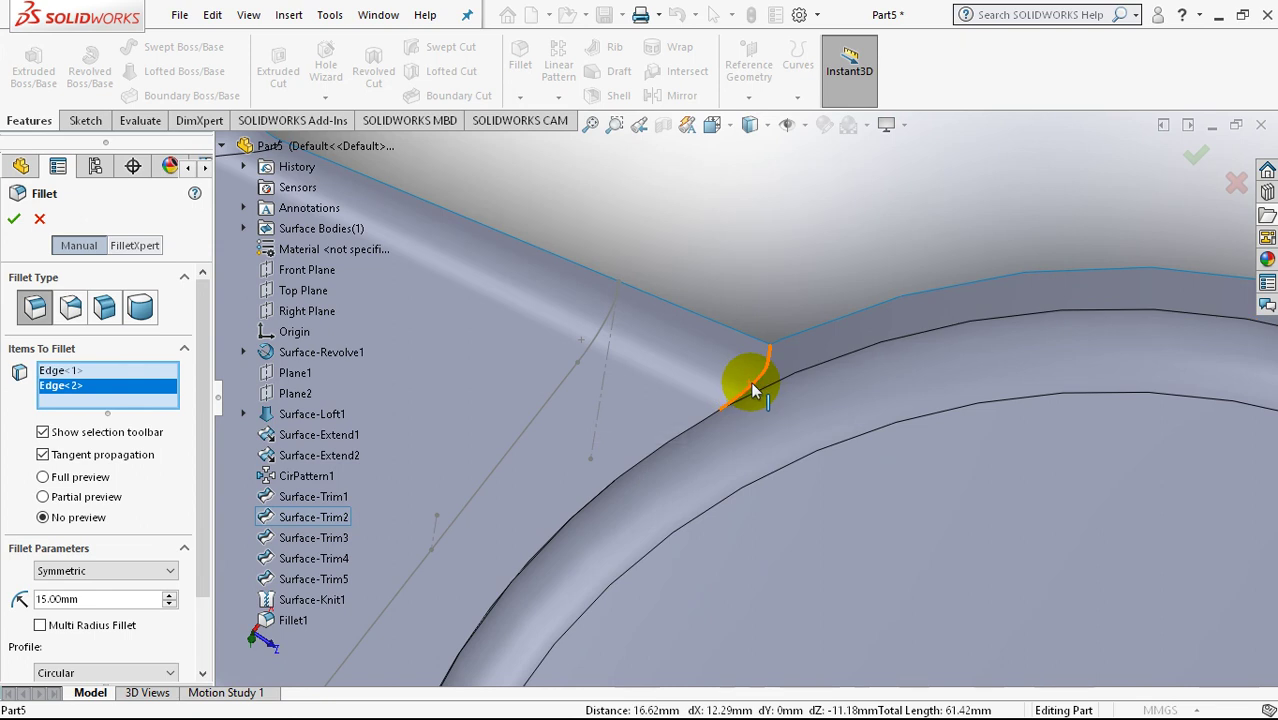
pyautogui.click(750, 378)
pyautogui.click(689, 424)
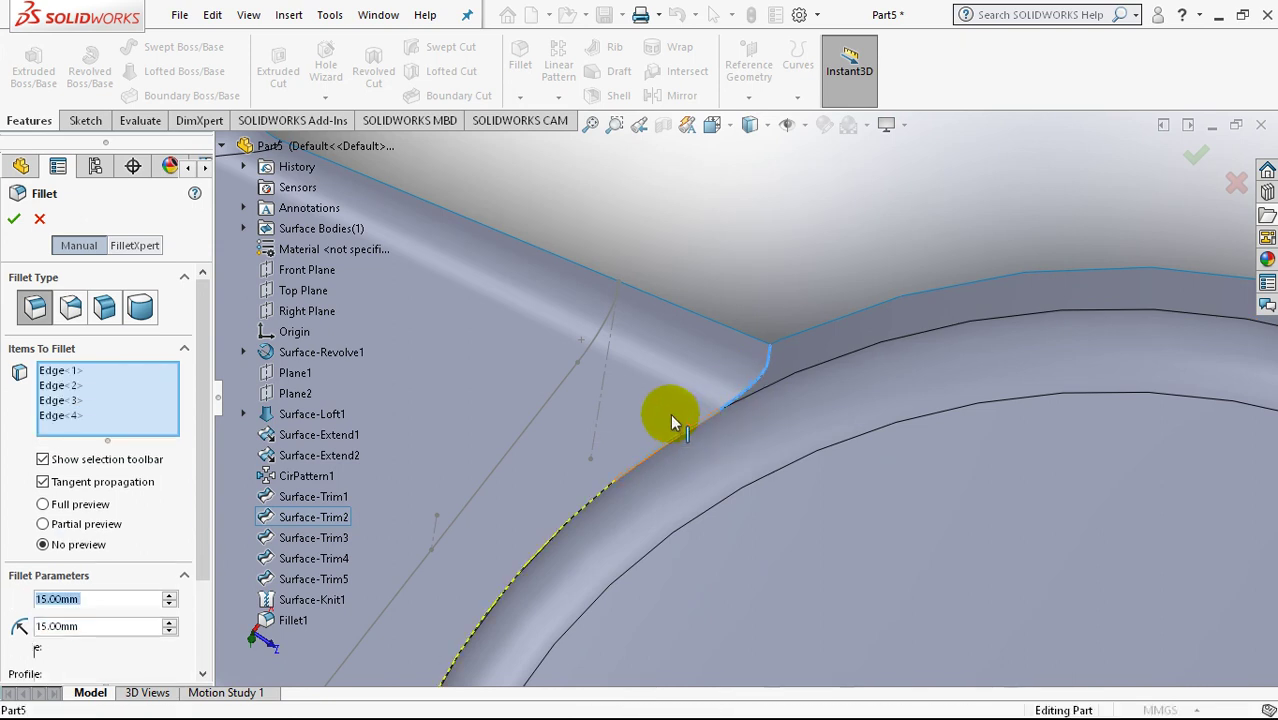
pyautogui.moveTo(750, 285); pyautogui.dragTo(736, 300, button='middle')
pyautogui.scroll(3, 675, 401)
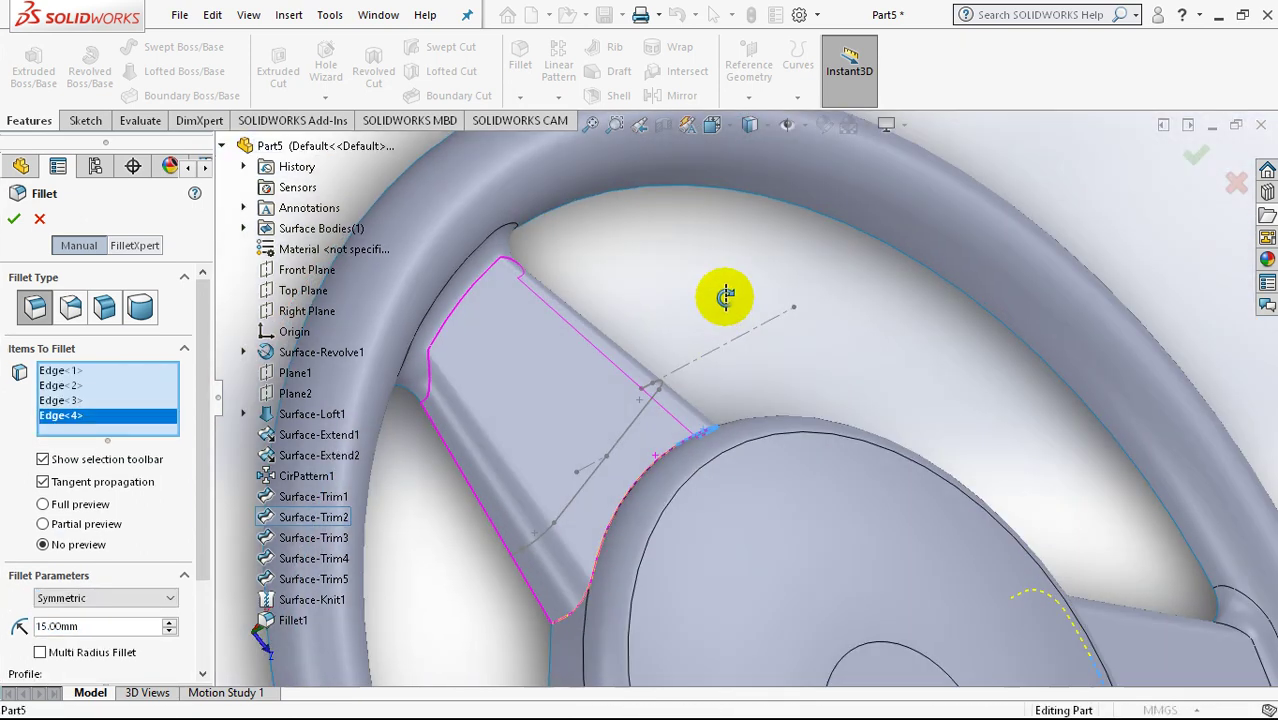
pyautogui.scroll(2, 765, 470)
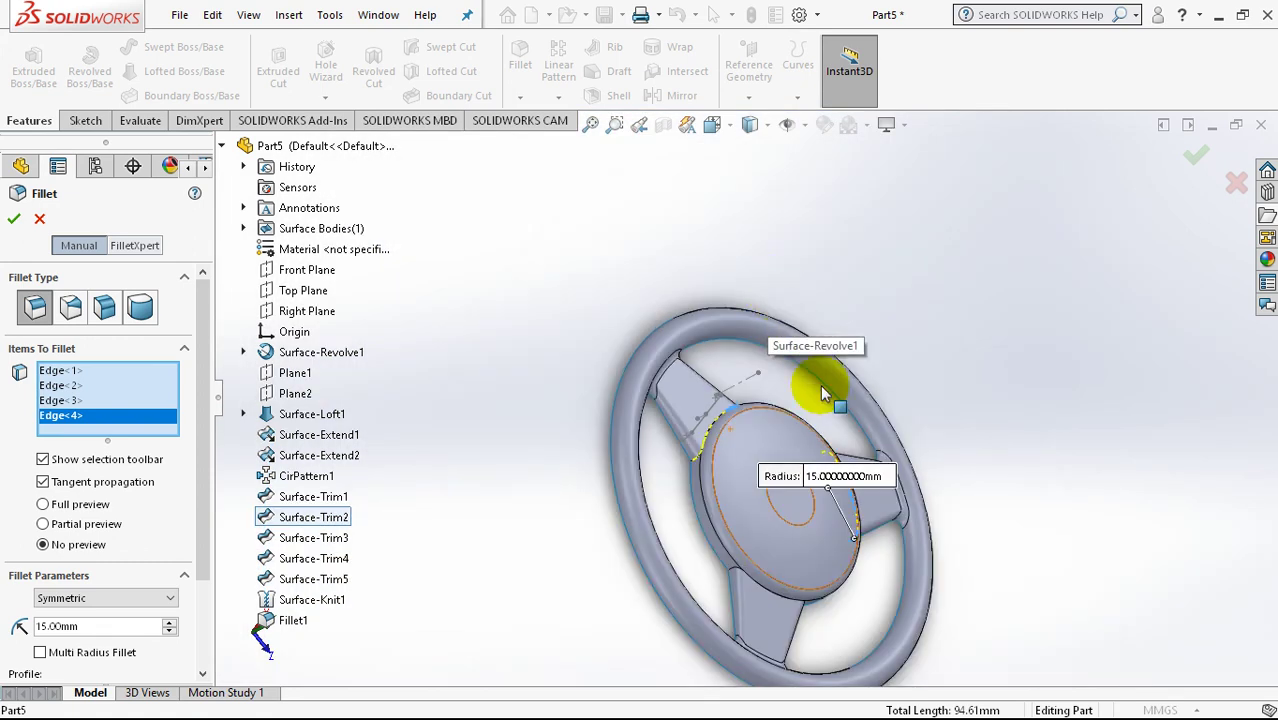
pyautogui.scroll(-2, 756, 605)
pyautogui.scroll(-3, 742, 590)
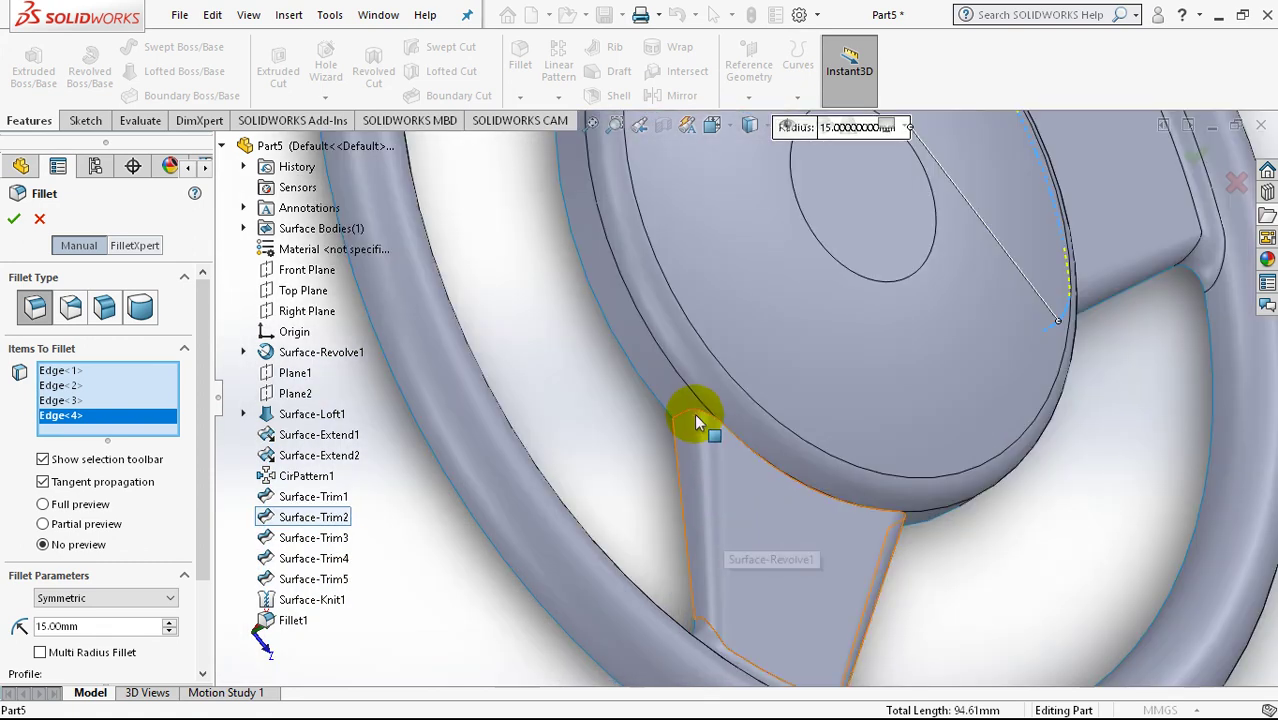
pyautogui.click(693, 416)
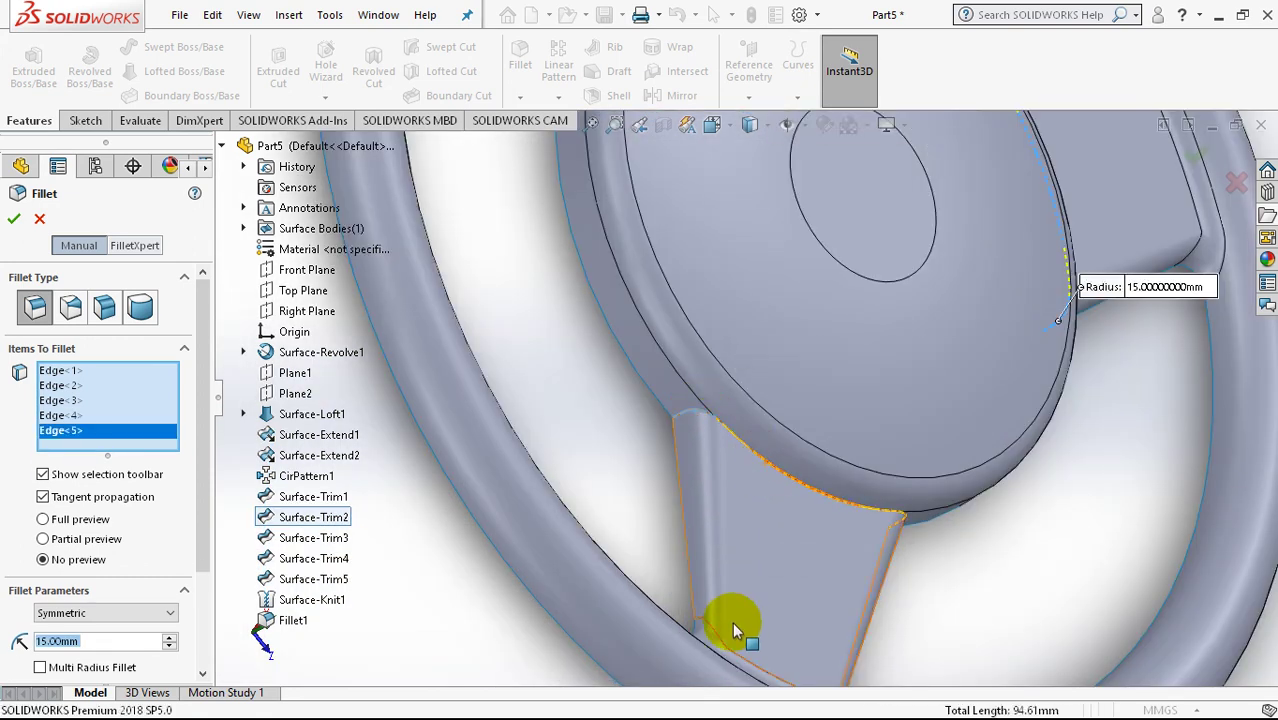
pyautogui.moveTo(1021, 562)
pyautogui.mouseDown(button='middle')
pyautogui.moveTo(945, 505)
pyautogui.moveTo(819, 328)
pyautogui.mouseUp(button='middle')
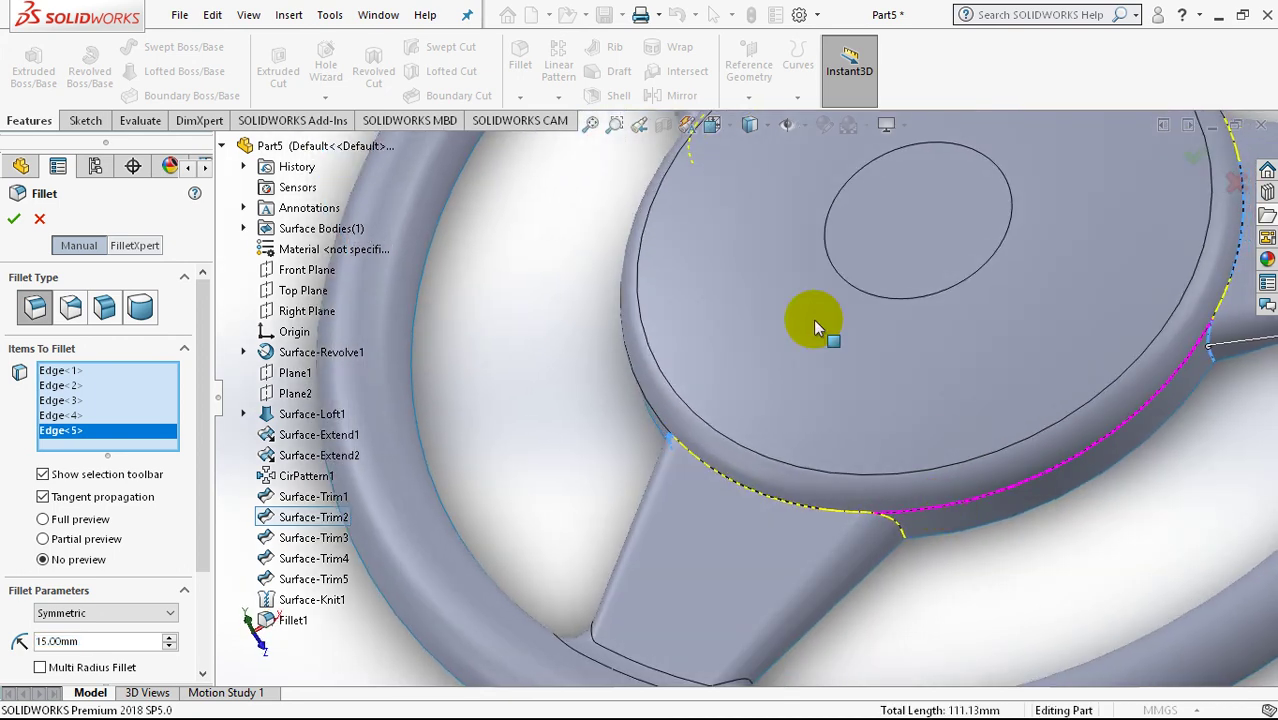
# Step: Accept the 15 mm fillet, then zoom and orbit to inspect the rounded spoke-to-hub joints
pyautogui.rightClick(515, 371)
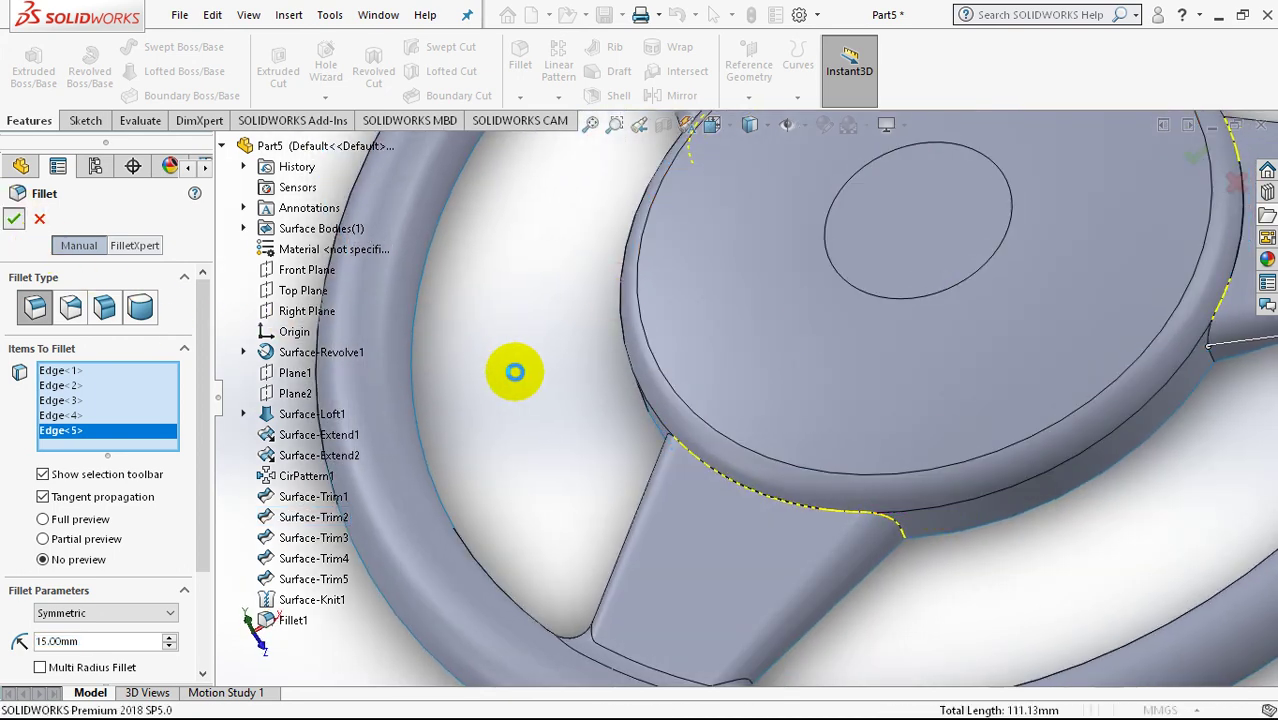
pyautogui.scroll(5, 515, 371)
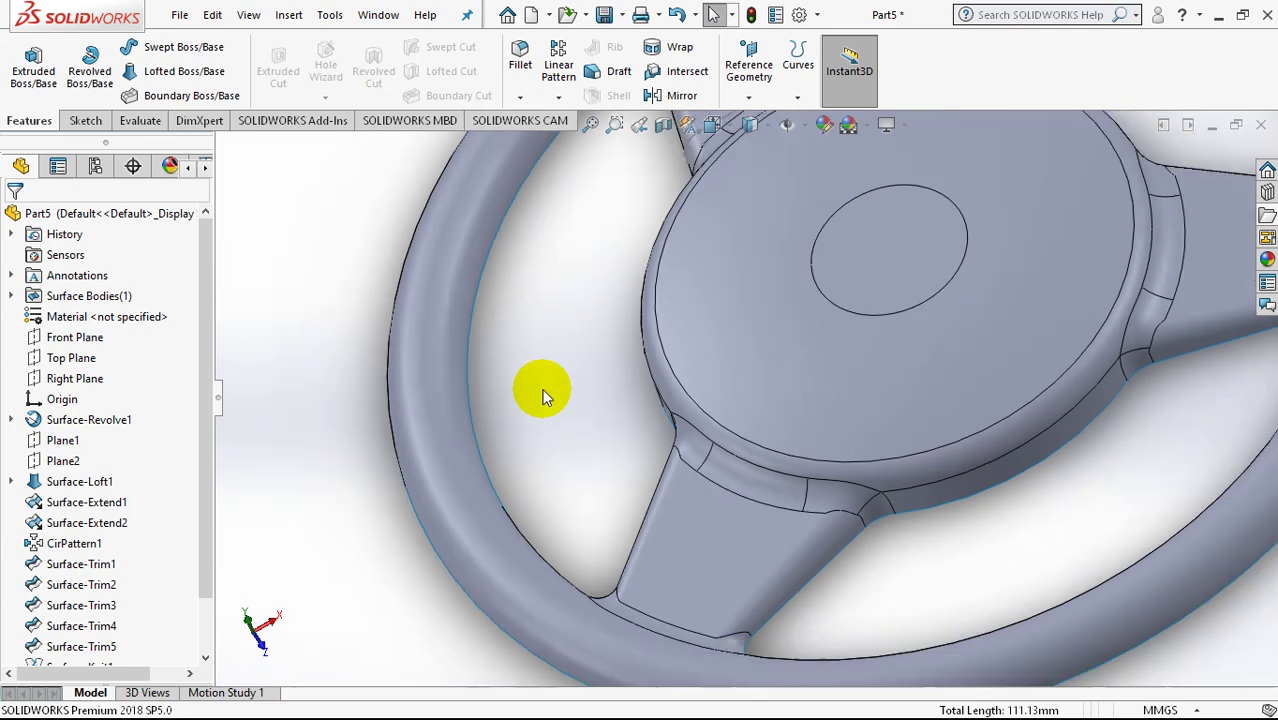
pyautogui.scroll(2, 582, 399)
pyautogui.moveTo(582, 399)
pyautogui.mouseDown(button='middle')
pyautogui.moveTo(641, 345)
pyautogui.moveTo(608, 337)
pyautogui.mouseUp(button='middle')
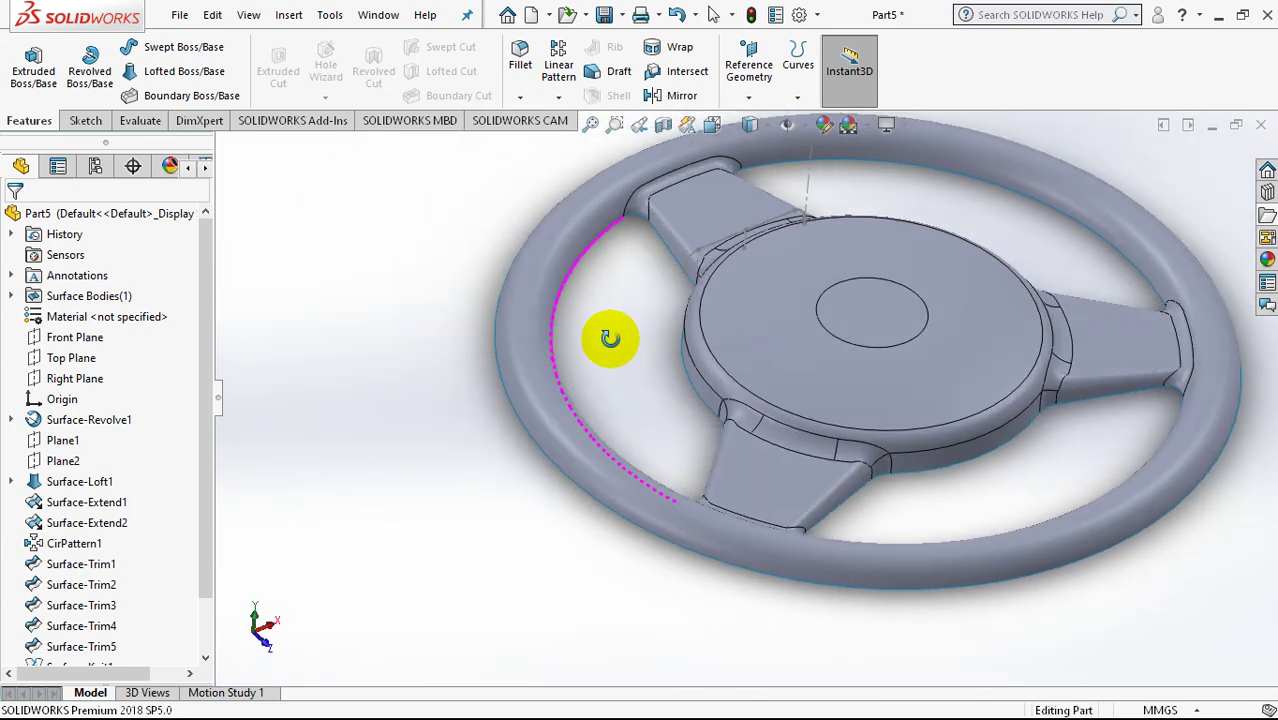
pyautogui.scroll(2, 645, 365)
pyautogui.scroll(-4, 857, 217)
pyautogui.scroll(-2, 857, 217)
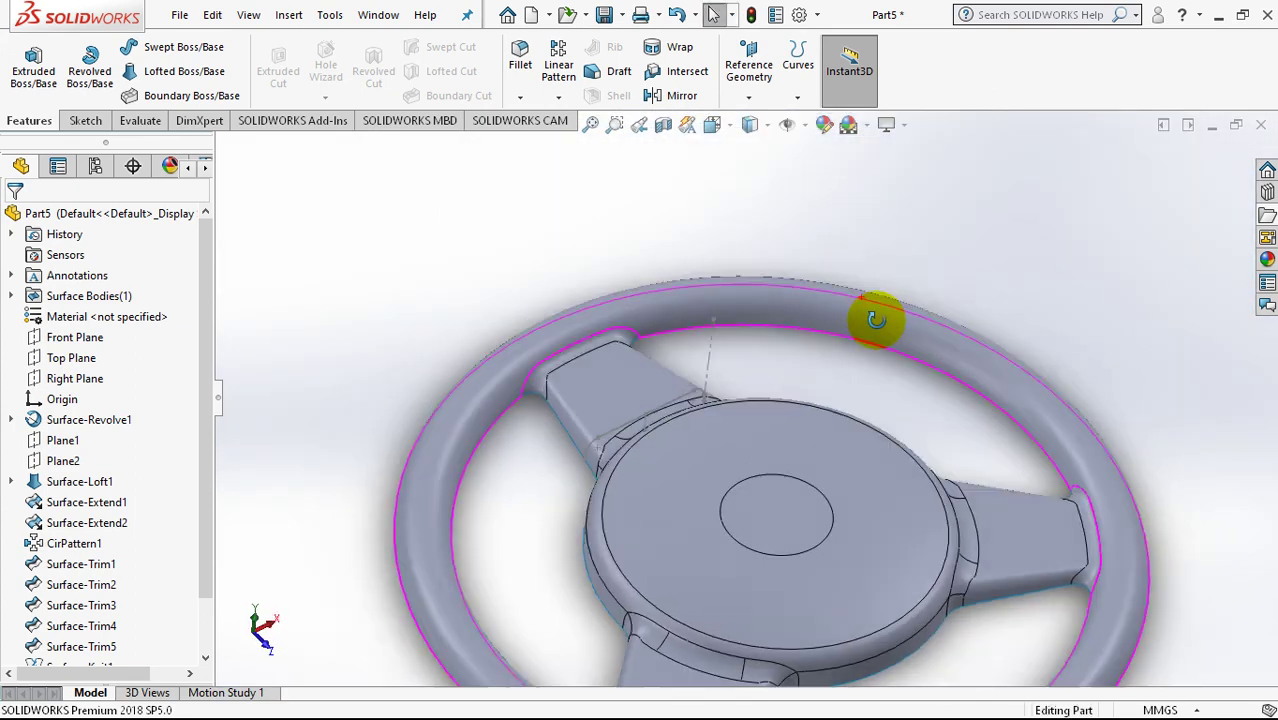